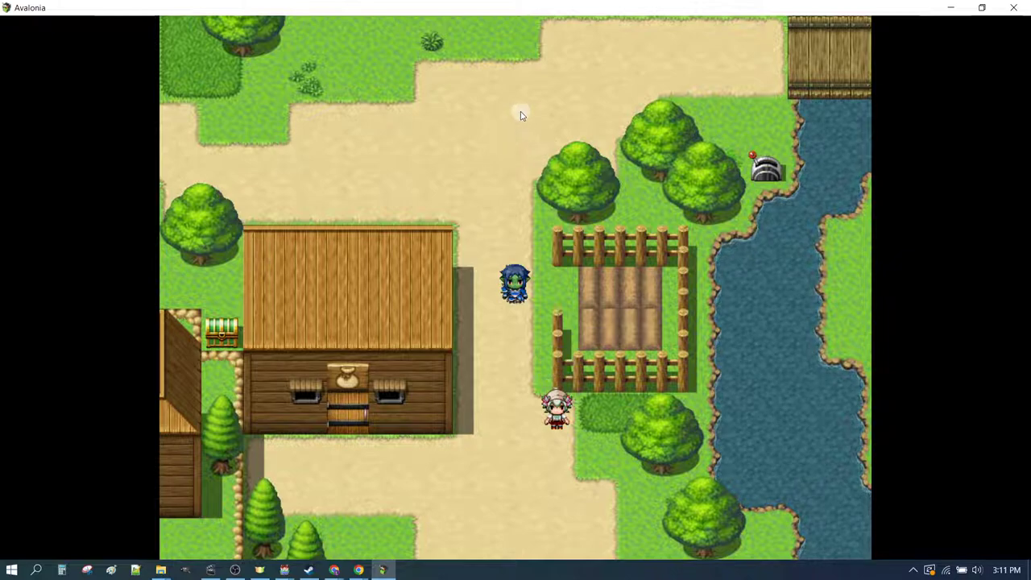
# - Walk to the carrot lady and hand over the 16 carrots through her dialogue
pyautogui.click(519, 89)
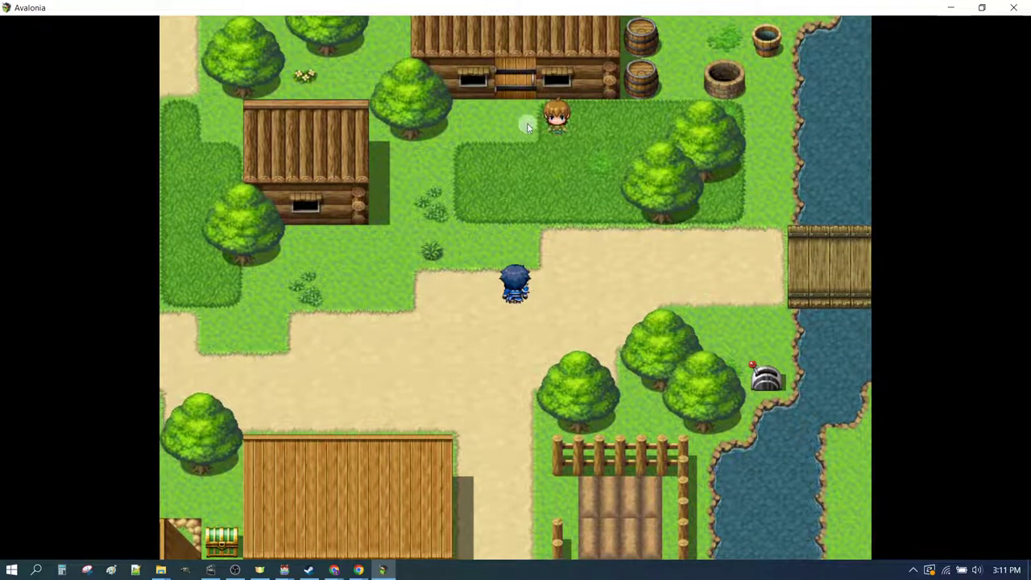
pyautogui.click(512, 494)
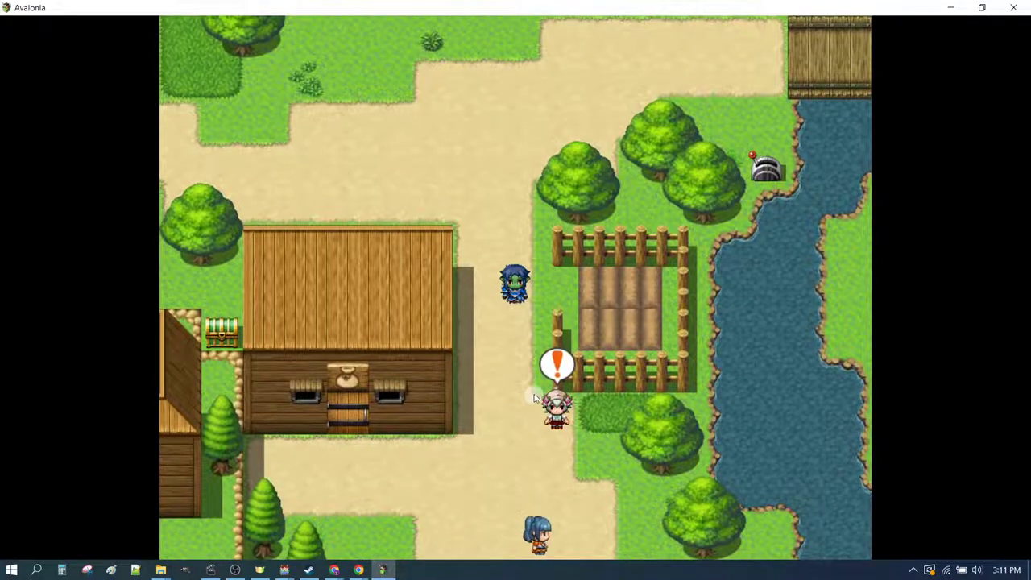
pyautogui.click(525, 414)
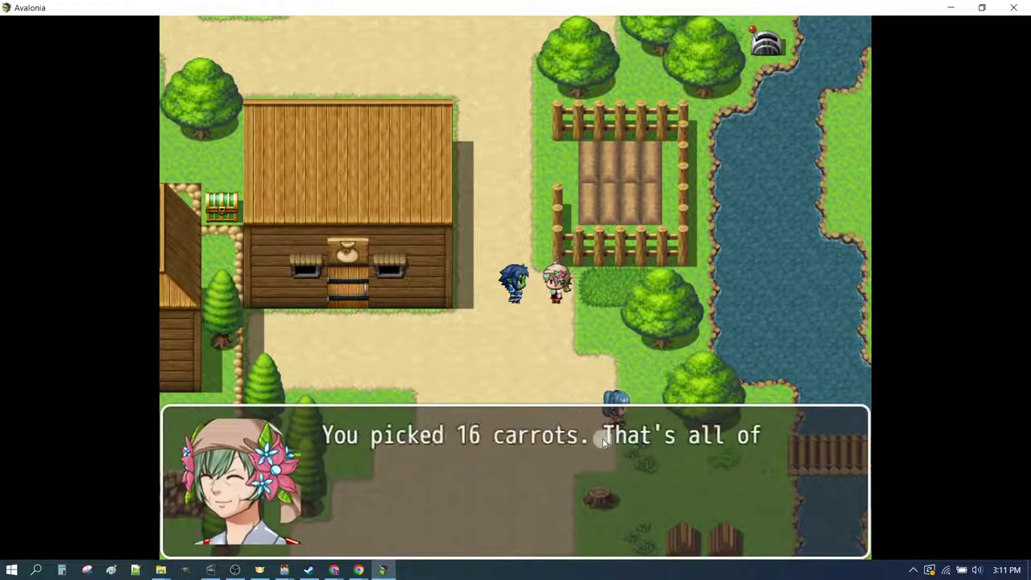
pyautogui.click(612, 440)
pyautogui.click(592, 437)
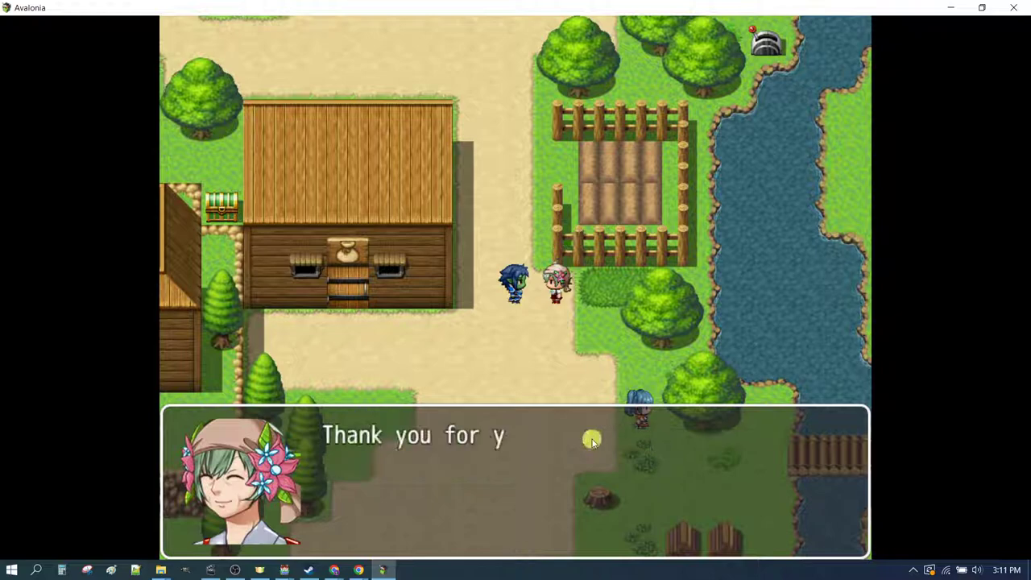
pyautogui.click(515, 430)
# - Talk to the boy at Quest Stage: 0 and accept with "Sure, I'll help."
pyautogui.click(514, 120)
pyautogui.moveTo(515, 115); pyautogui.dragTo(518, 126)
pyautogui.click(539, 171)
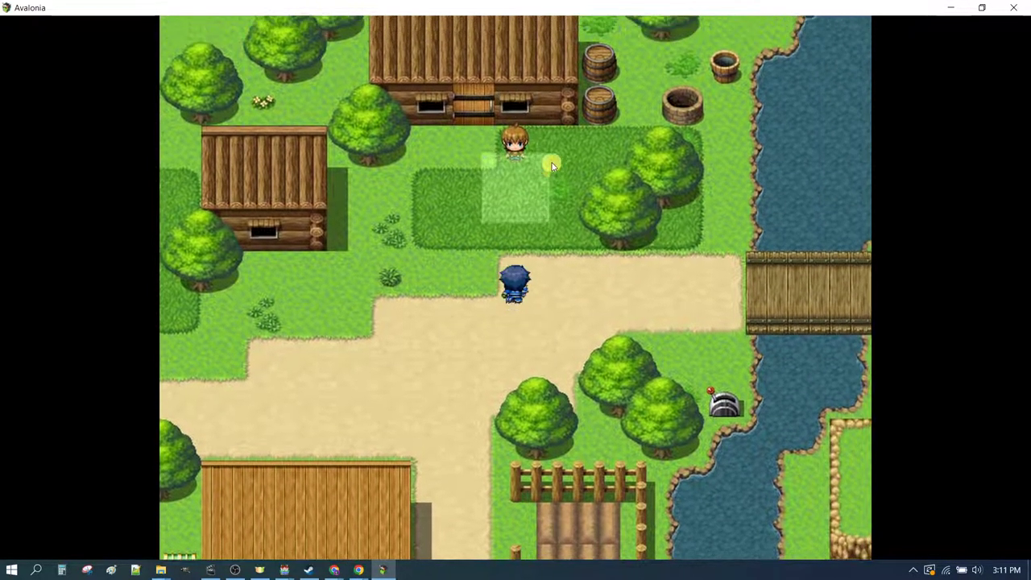
pyautogui.click(517, 251)
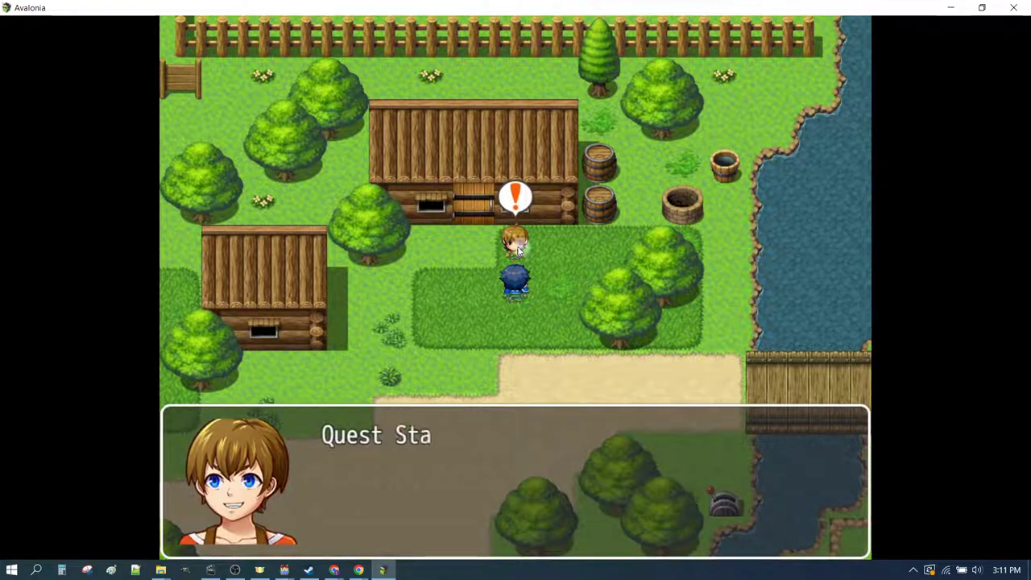
pyautogui.click(520, 460)
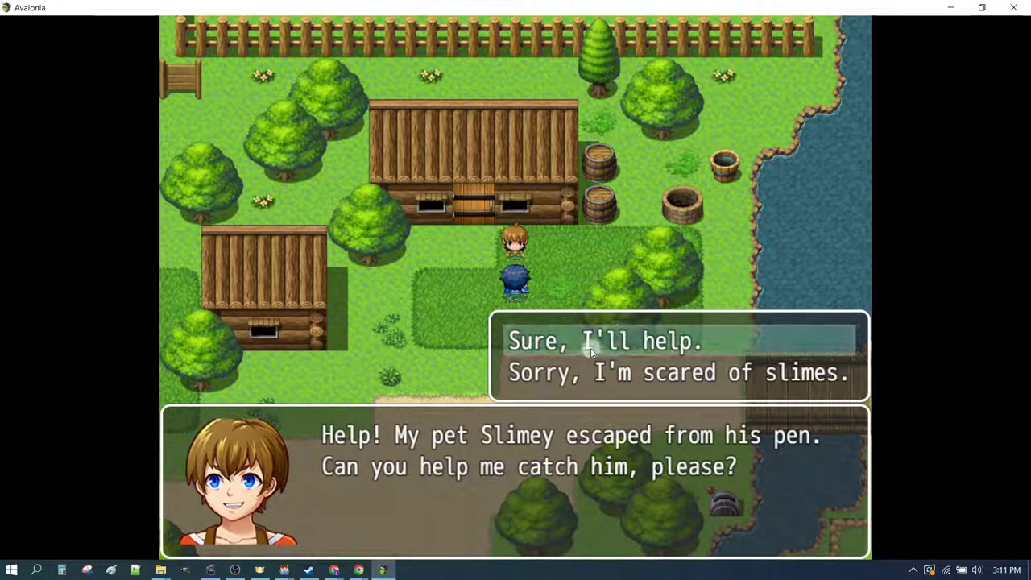
pyautogui.click(599, 344)
pyautogui.click(476, 212)
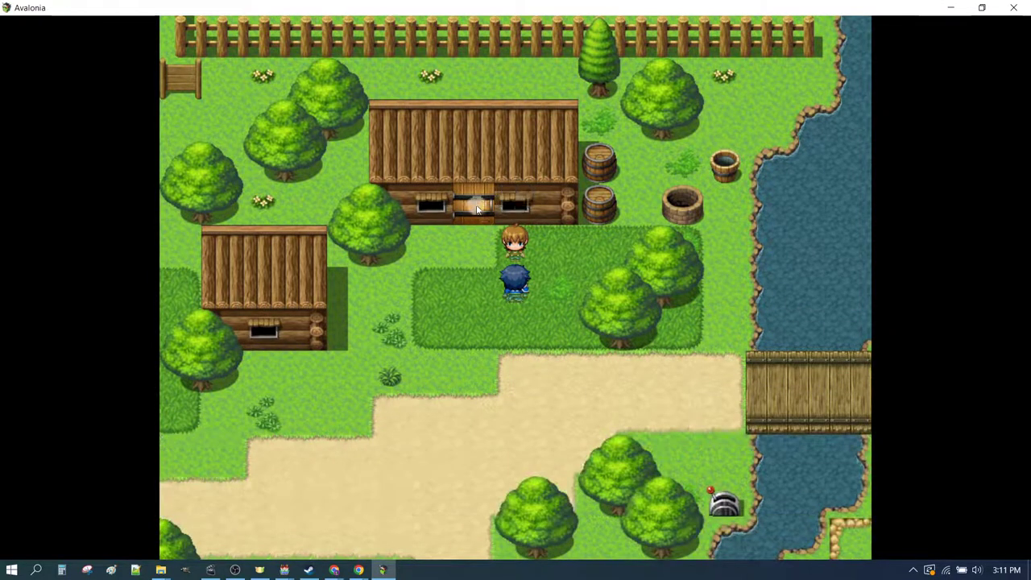
# - Enter the log cabin and catch the slime with the catcher
pyautogui.click(476, 211)
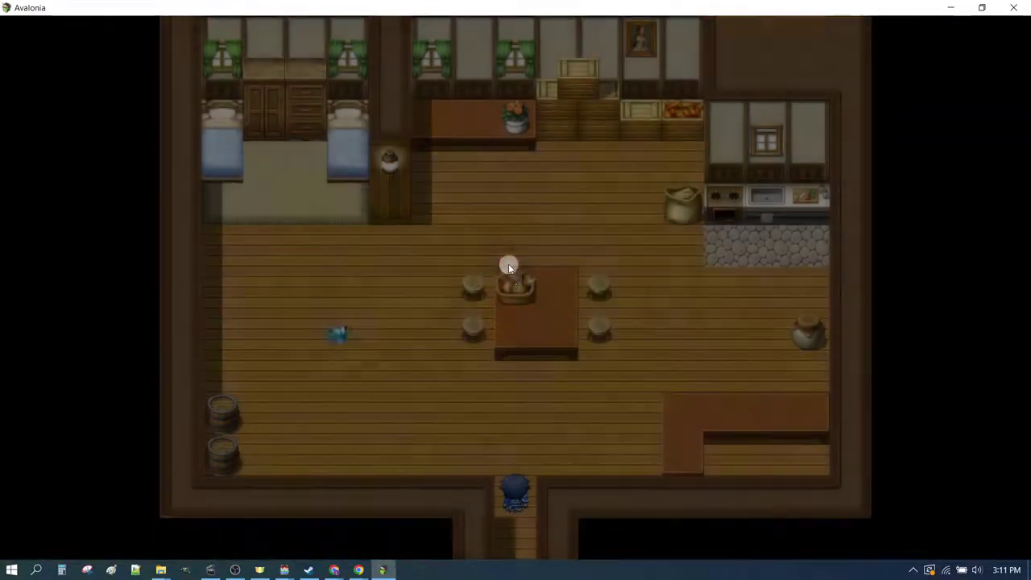
pyautogui.click(504, 376)
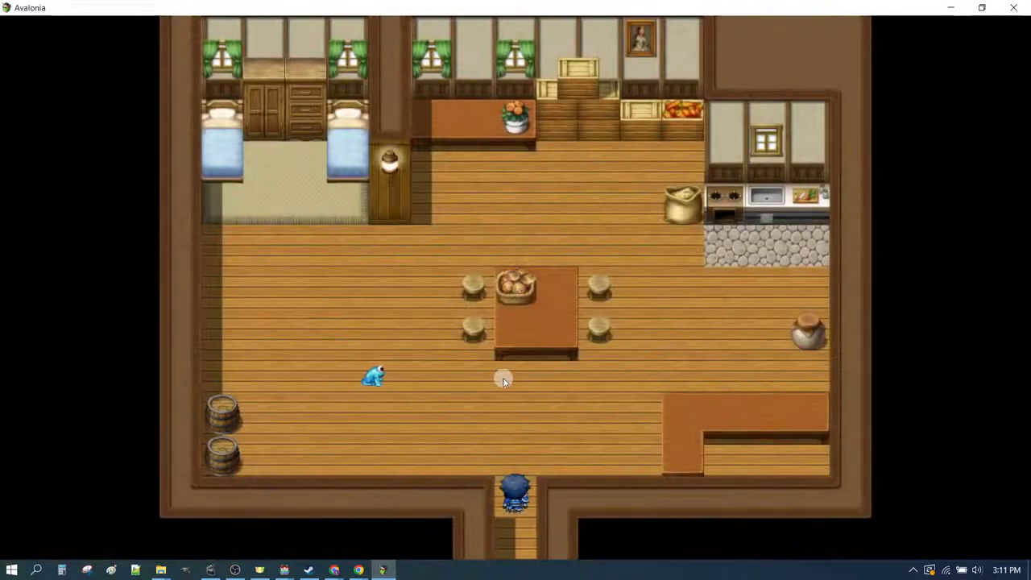
pyautogui.click(483, 379)
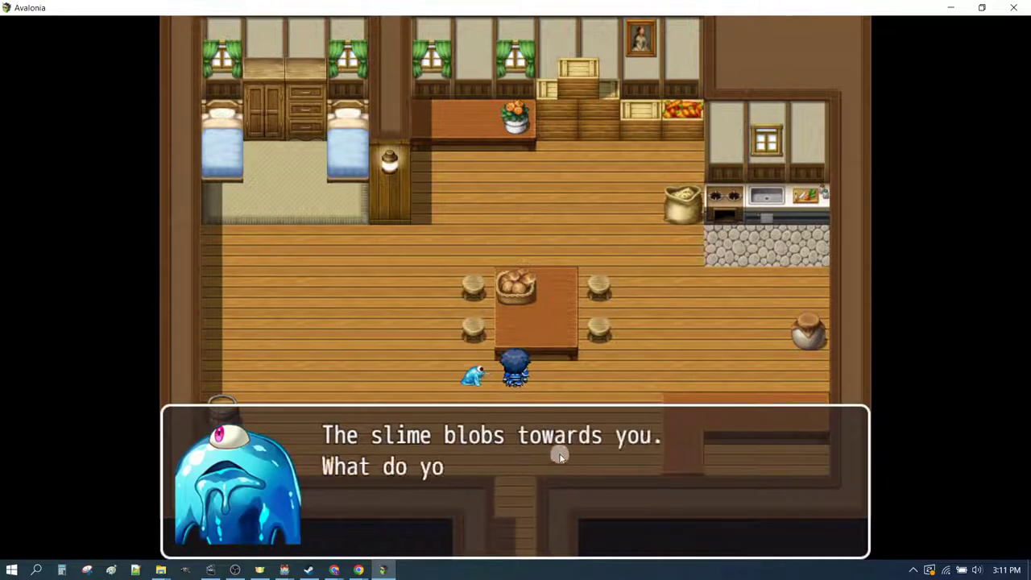
pyautogui.click(583, 372)
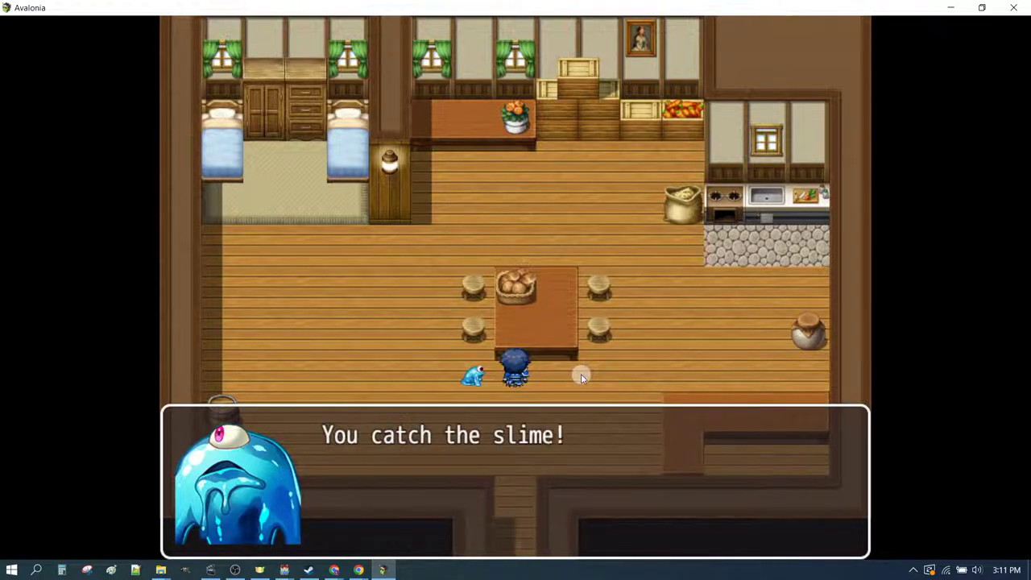
pyautogui.click(502, 450)
# - Return Slimey to the boy at Quest Stage: 2 and receive the empty Slime Catcher jar
pyautogui.click(519, 518)
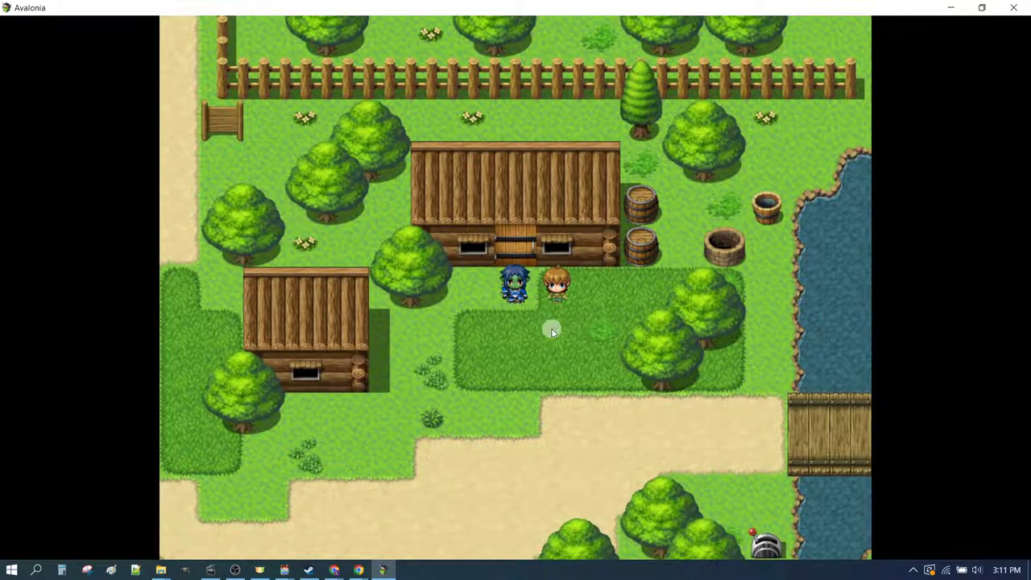
pyautogui.click(552, 331)
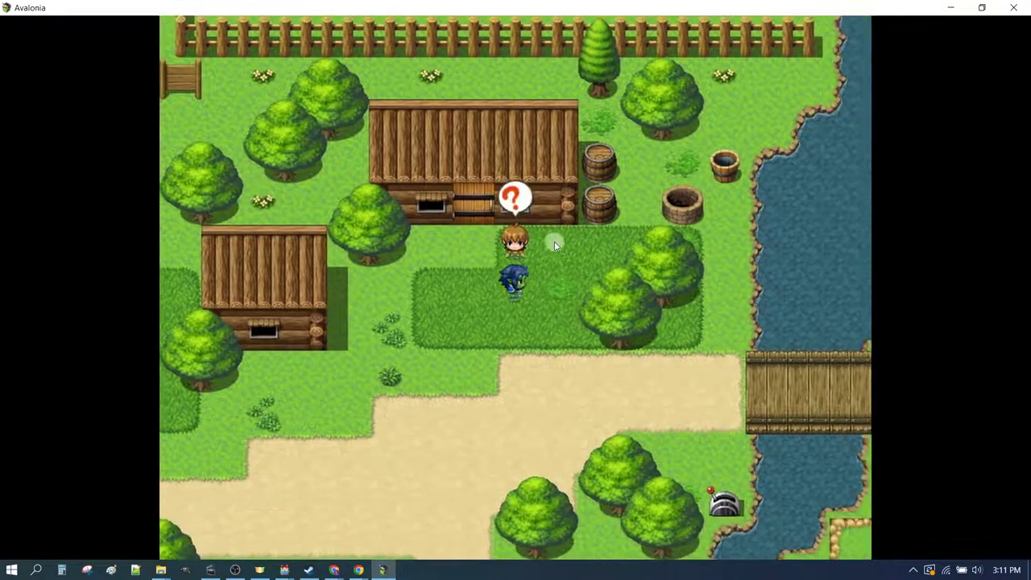
pyautogui.click(520, 240)
pyautogui.click(512, 458)
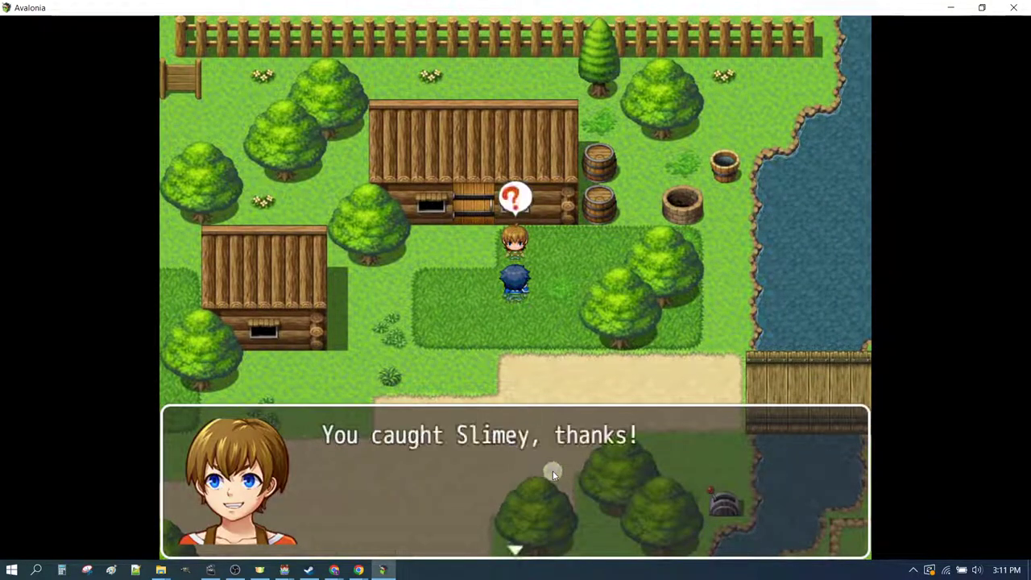
pyautogui.click(552, 470)
pyautogui.click(547, 469)
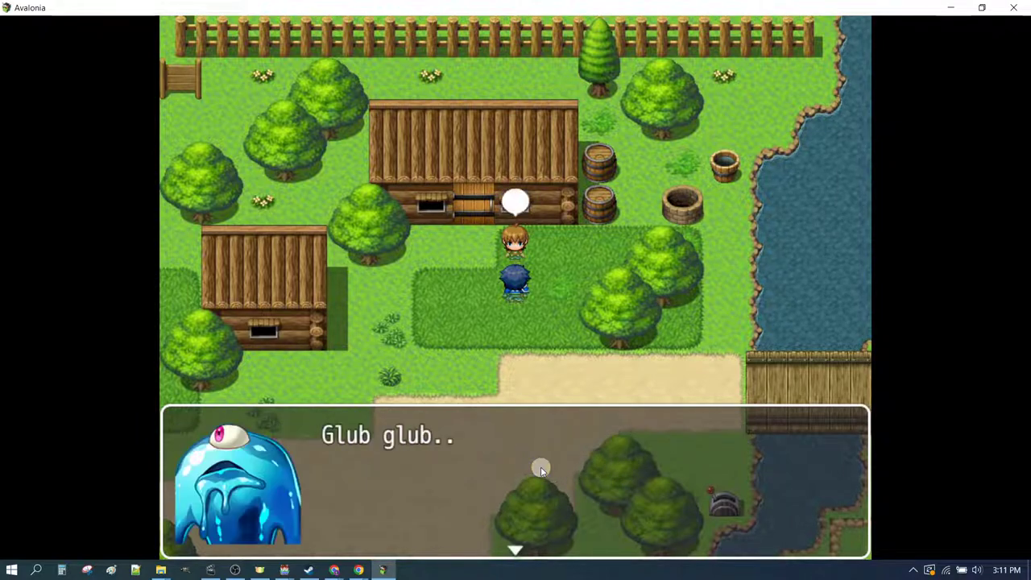
pyautogui.click(497, 447)
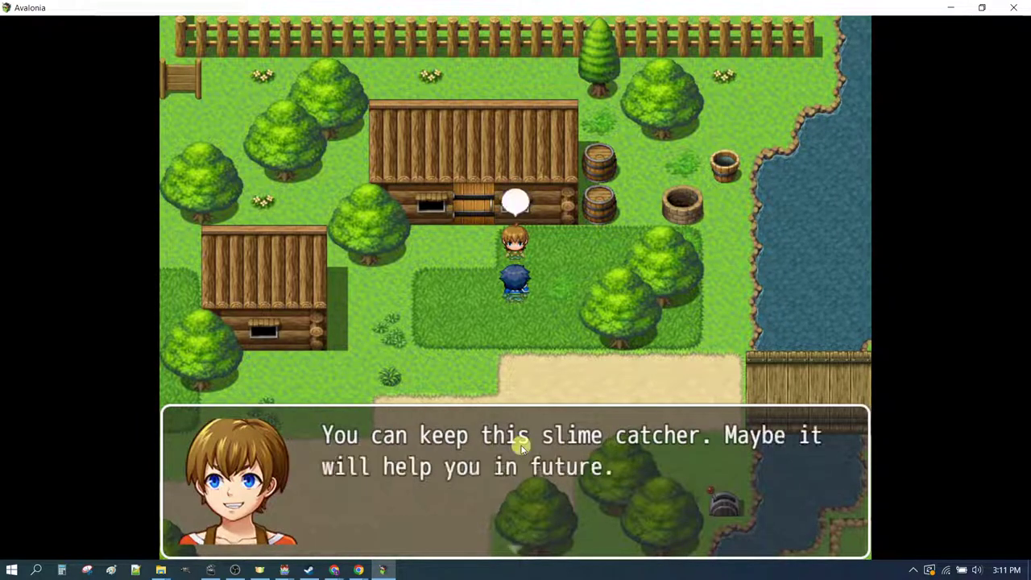
pyautogui.click(525, 448)
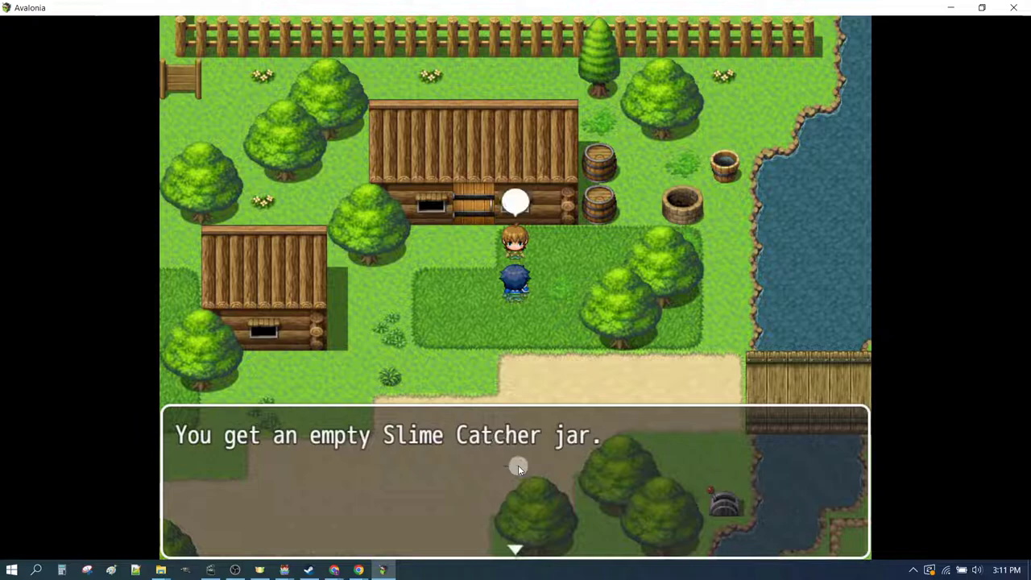
pyautogui.click(516, 463)
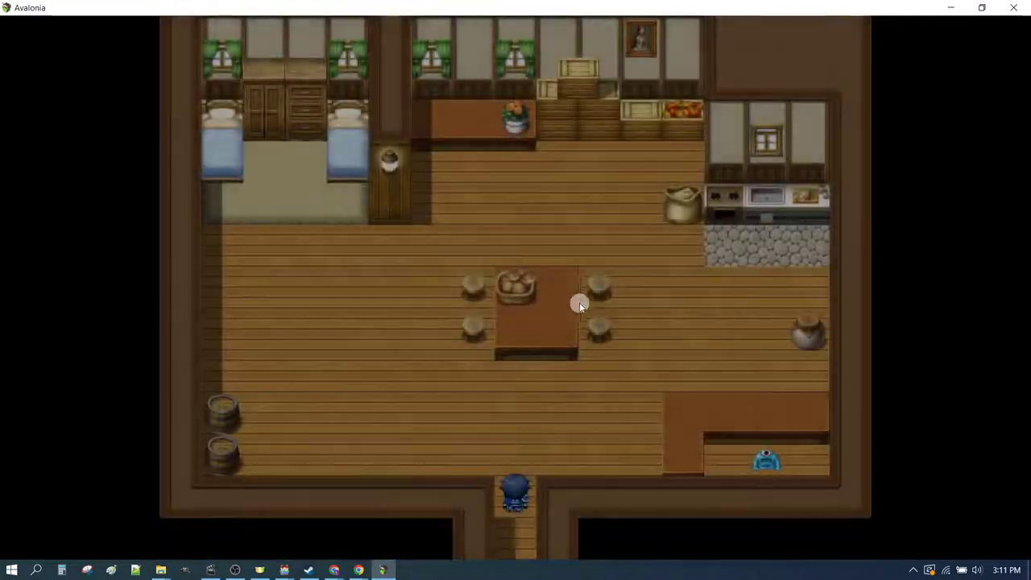
# - Pat Slimey in his pen, then leave through the cabin's south door
pyautogui.click(686, 370)
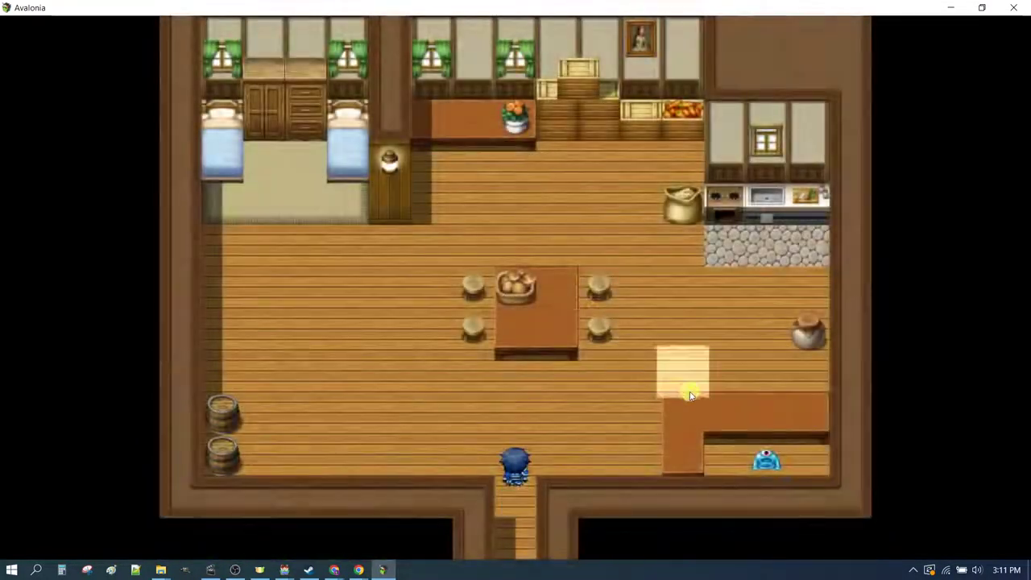
pyautogui.click(725, 372)
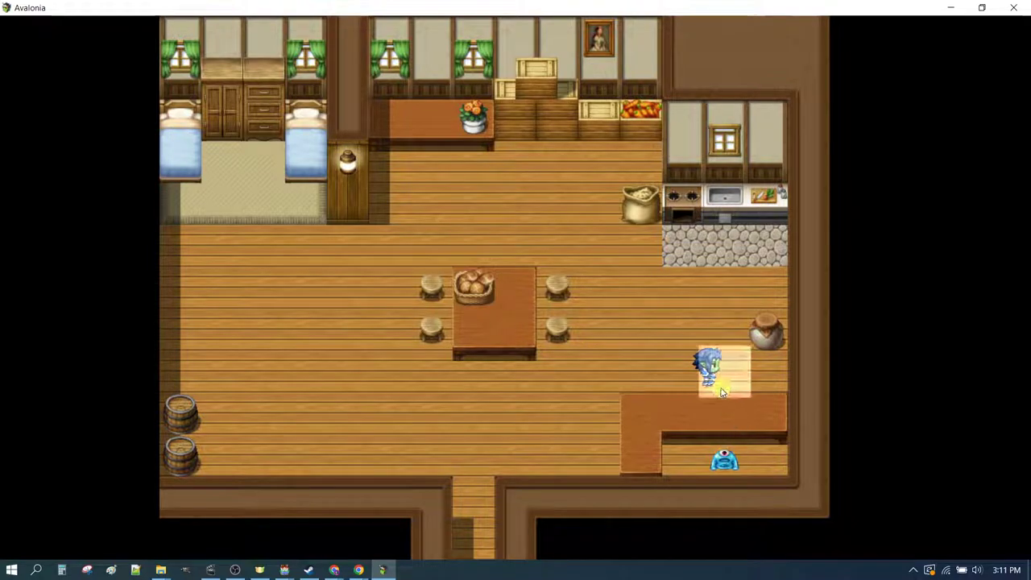
pyautogui.click(725, 439)
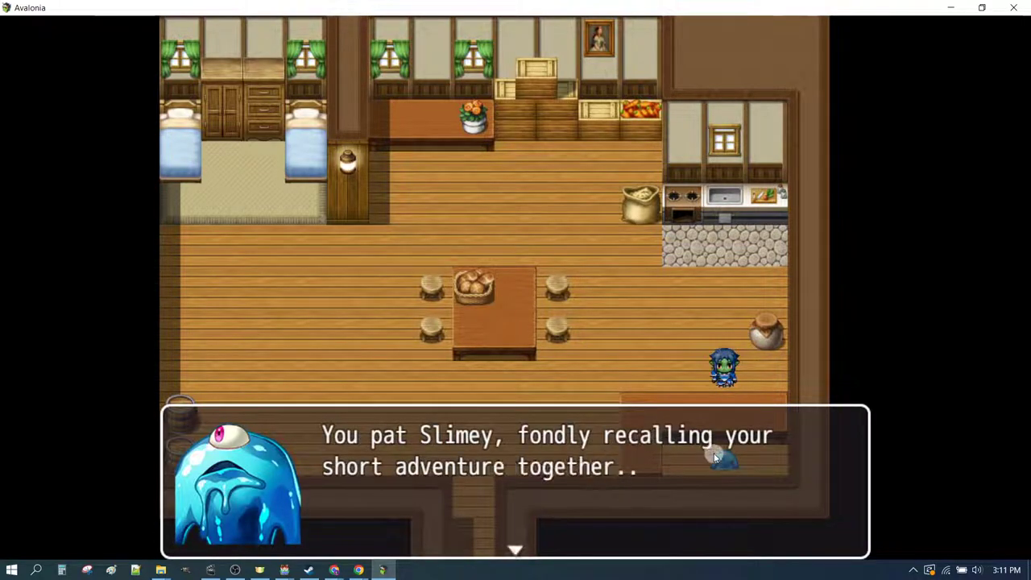
pyautogui.click(589, 469)
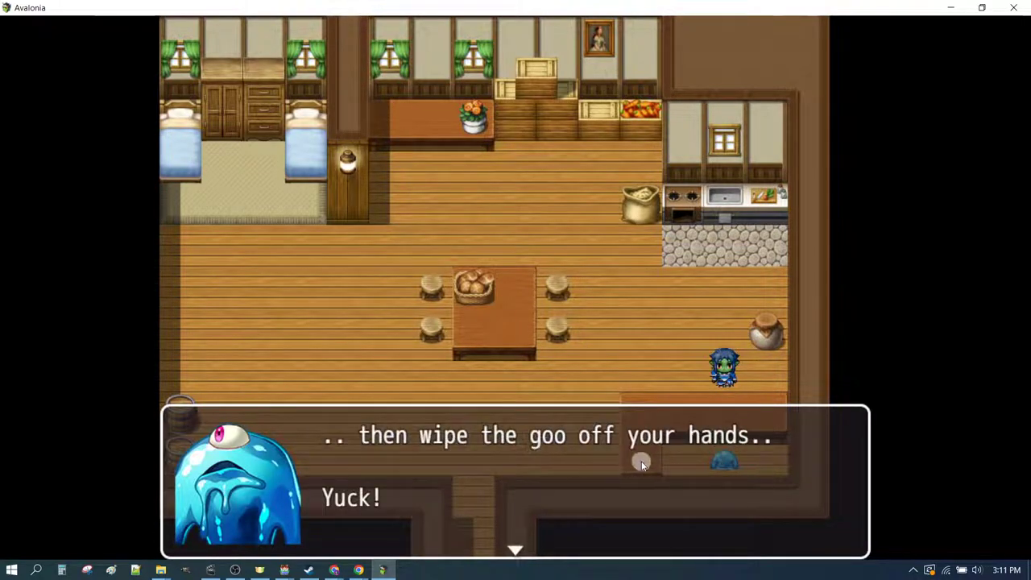
pyautogui.click(607, 469)
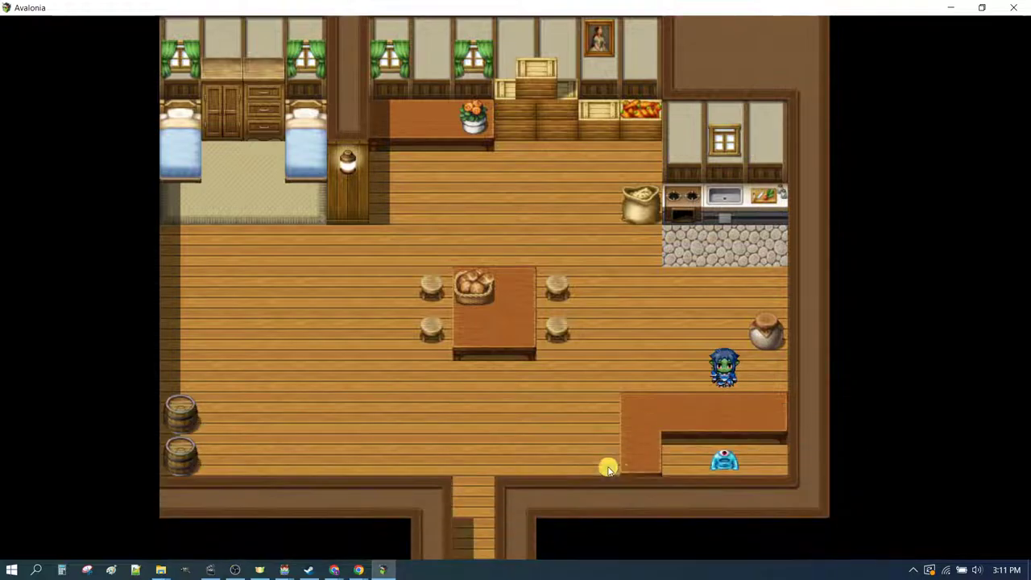
pyautogui.click(481, 471)
pyautogui.click(483, 538)
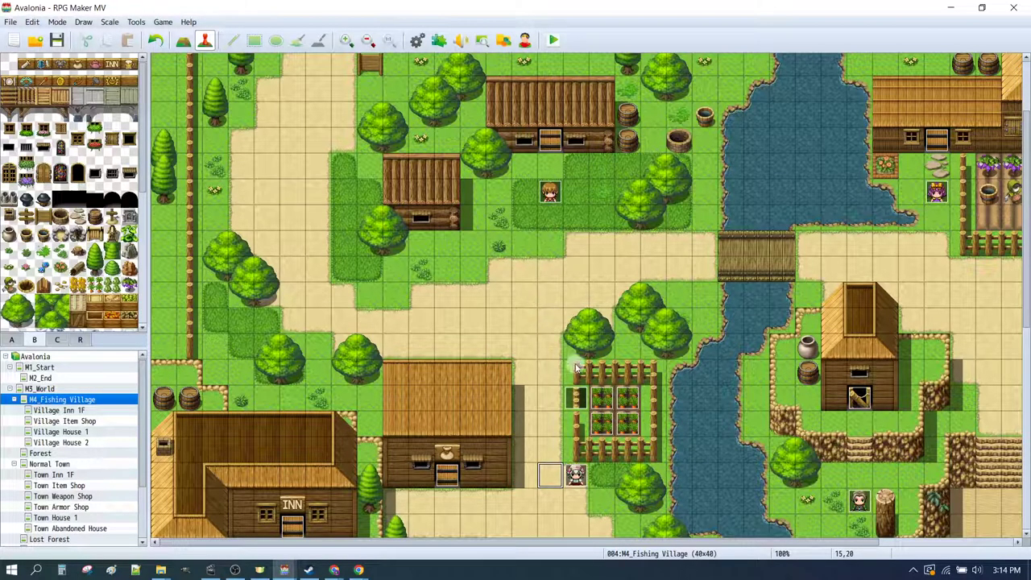
# - Inspect Q1_CarrotLady's pages 4 and 3 and the Control Switches line setting Q1_Complete ON
pyautogui.doubleClick(576, 476)
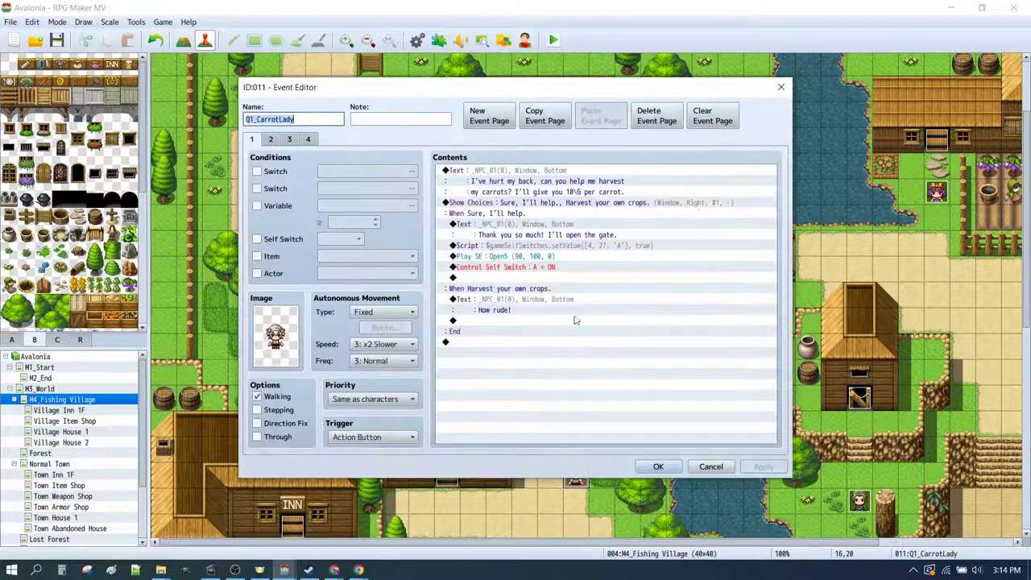
pyautogui.click(310, 140)
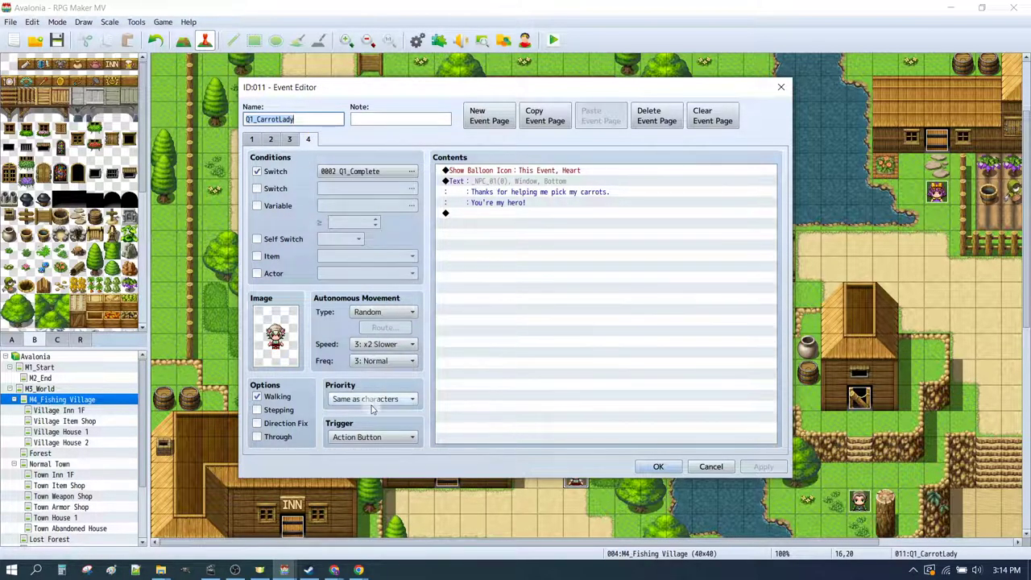
pyautogui.click(283, 140)
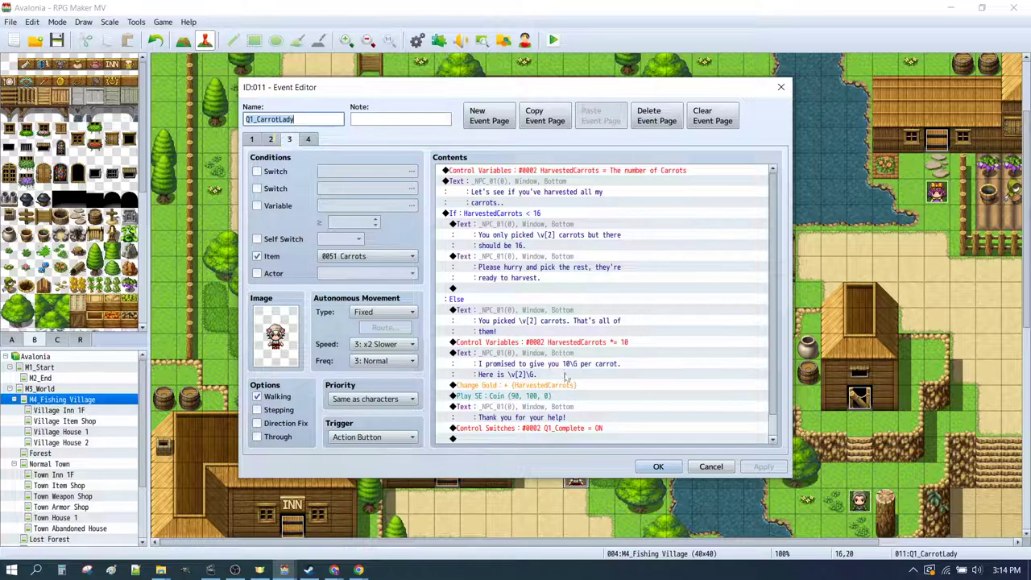
pyautogui.scroll(-1, 588, 305)
pyautogui.click(521, 407)
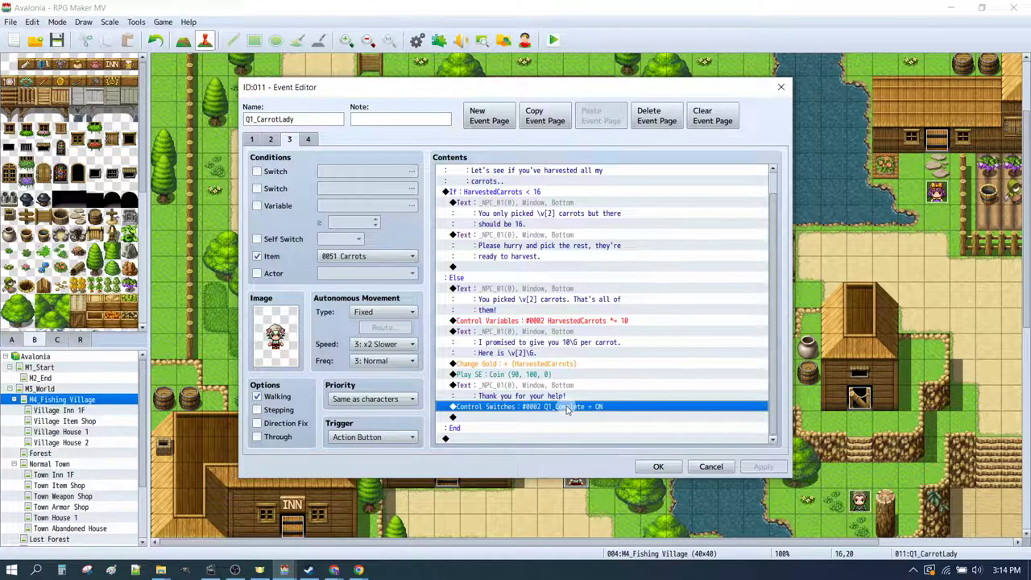
pyautogui.click(658, 467)
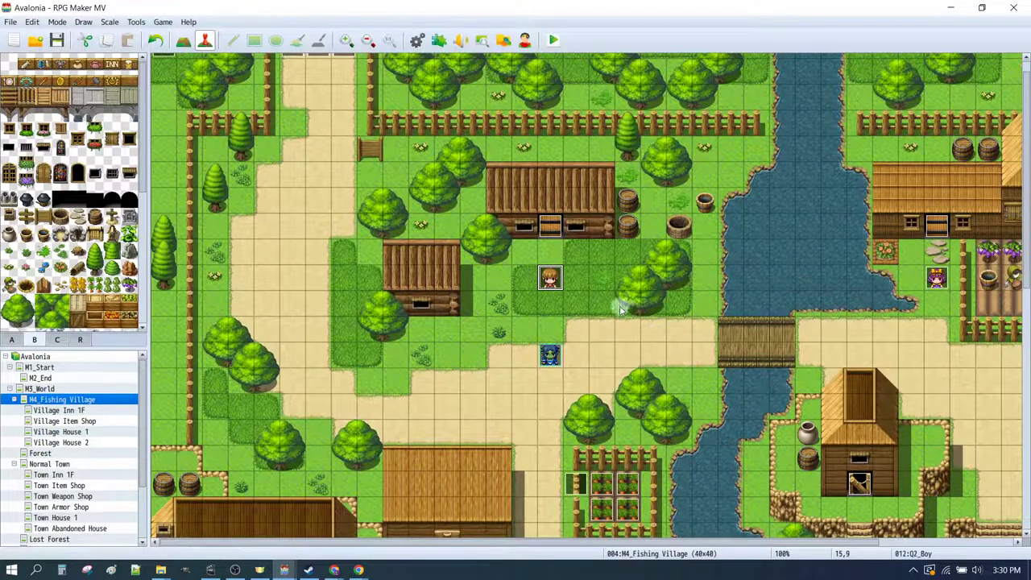
# - Move the Q2_Boy event one tile up and set its movement type to Fixed
pyautogui.click(550, 277)
pyautogui.moveTo(577, 264); pyautogui.dragTo(577, 256)
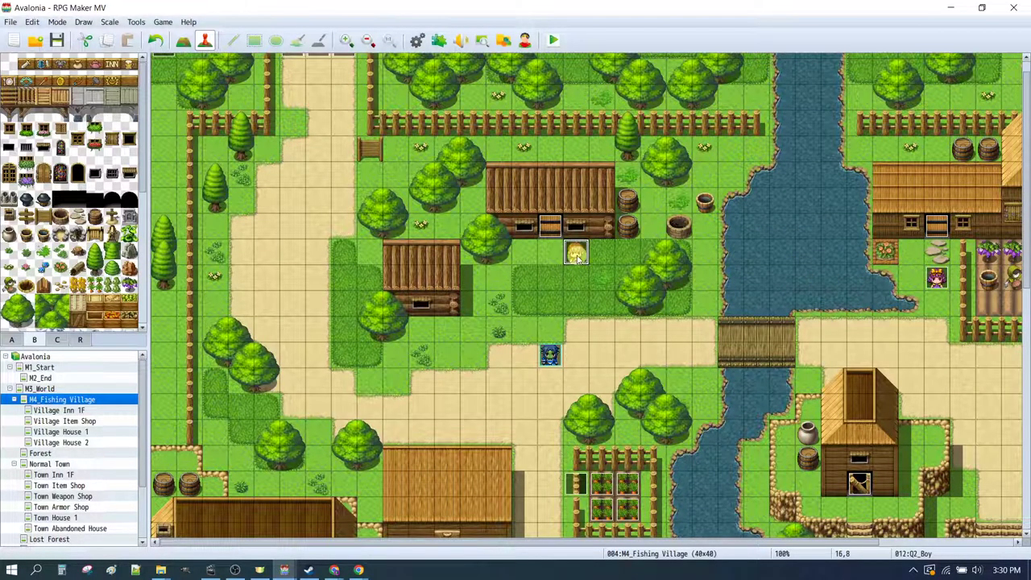
pyautogui.doubleClick(577, 256)
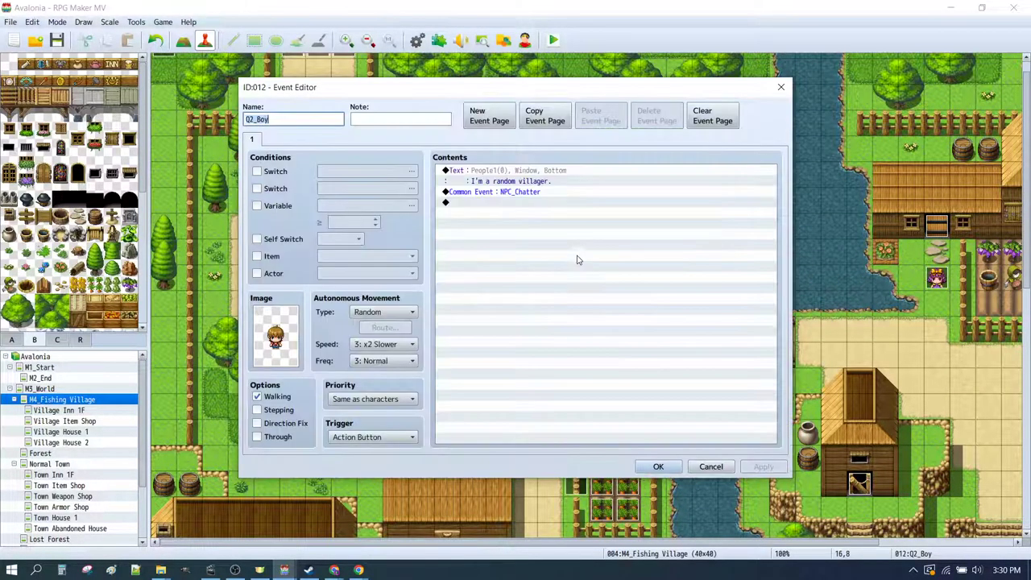
pyautogui.click(377, 313)
pyautogui.click(370, 323)
pyautogui.click(539, 252)
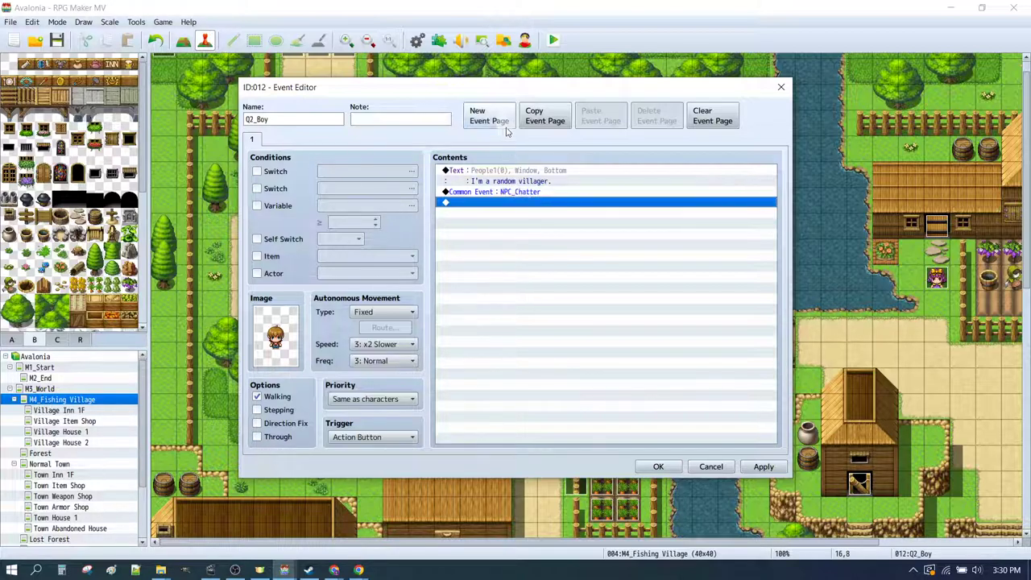
# - Copy Q2_Boy's page 1 into a second page conditioned on switch 0002 Q1_Complete
pyautogui.click(541, 116)
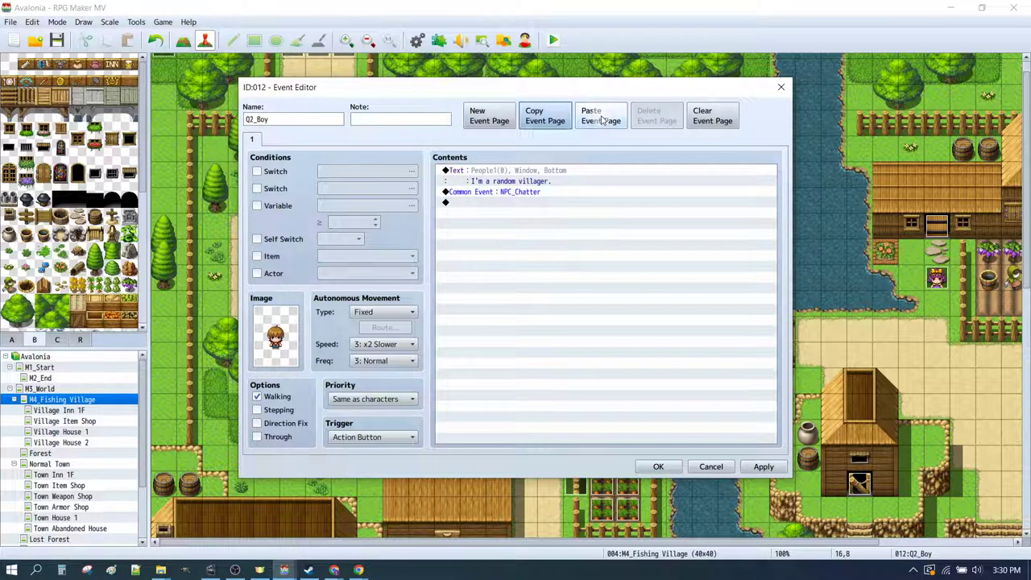
pyautogui.click(602, 119)
pyautogui.click(260, 171)
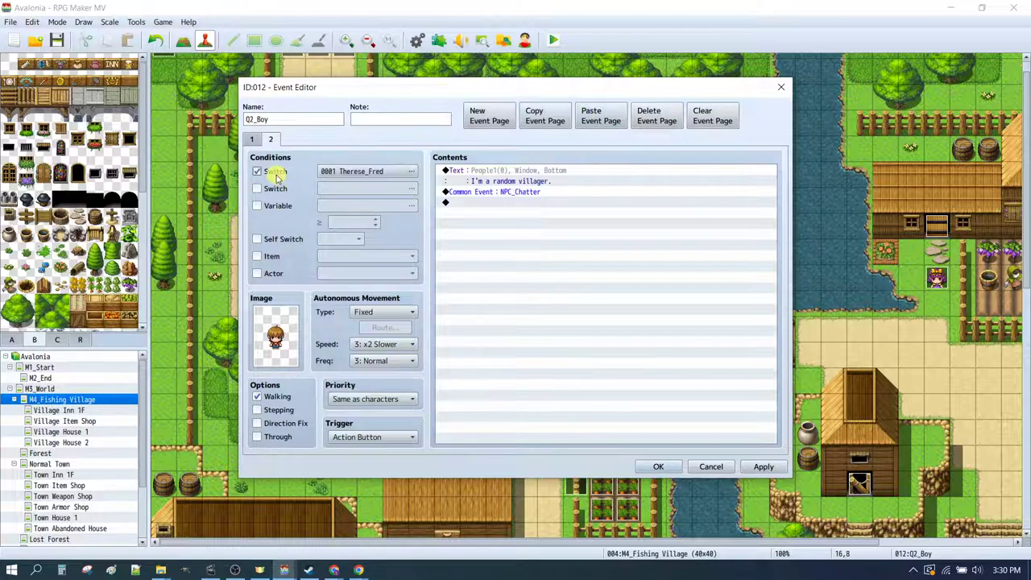
pyautogui.click(372, 179)
pyautogui.click(548, 176)
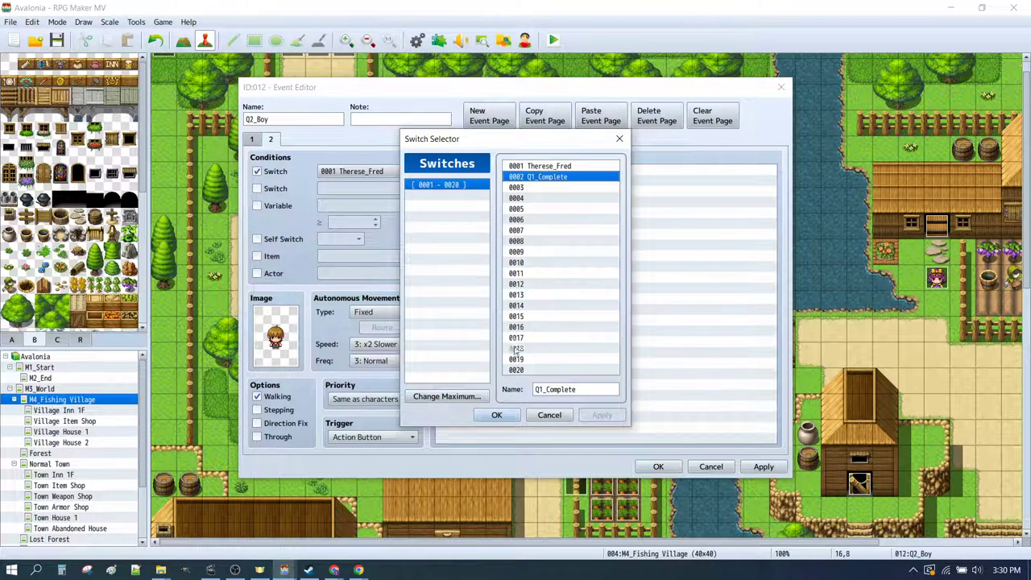
pyautogui.click(495, 415)
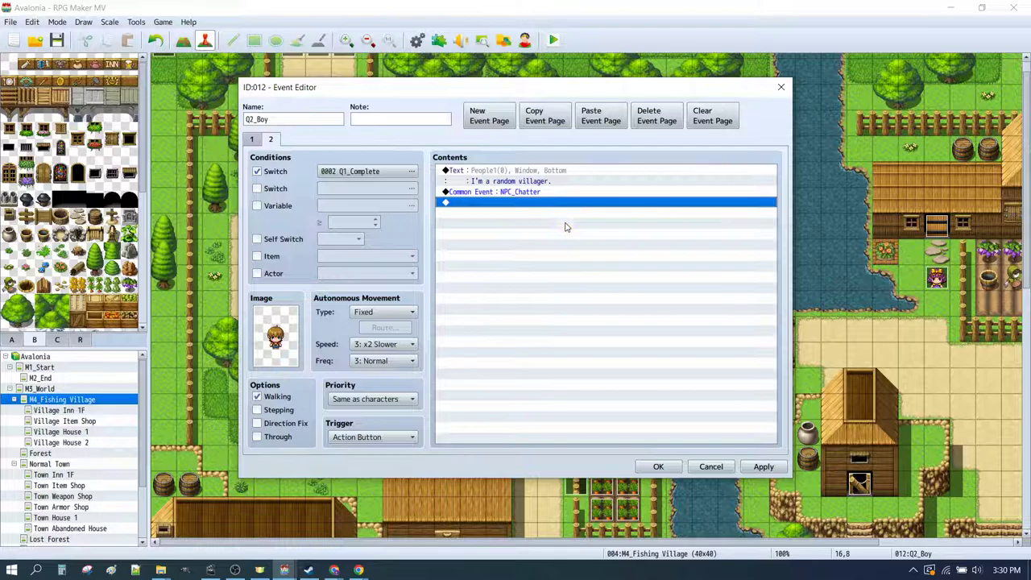
# - Clear page 2's copied commands and add the Slimey help request with help-or-refuse choices
pyautogui.hotkey('ctrl', 'a')
pyautogui.press('Delete')
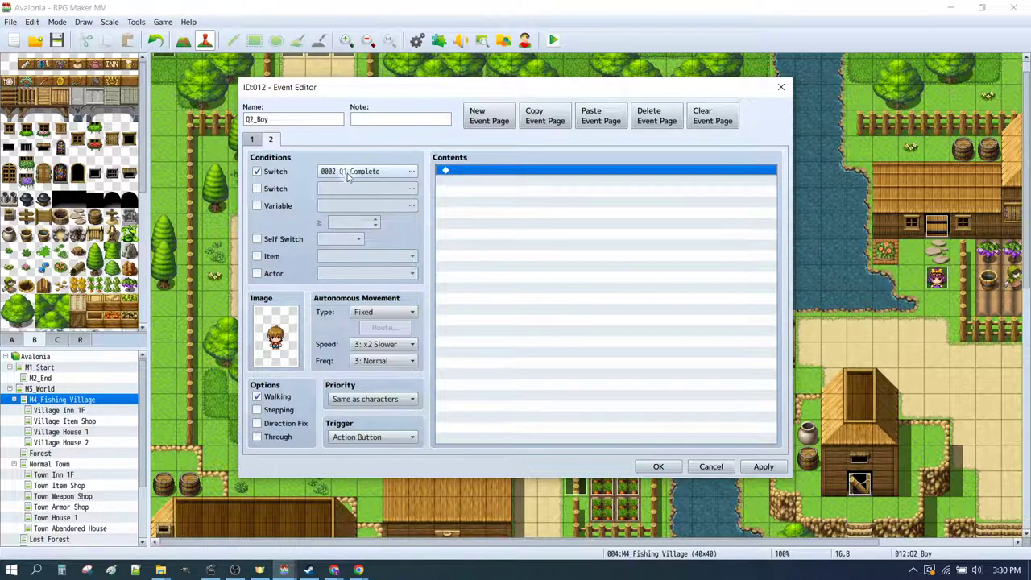
pyautogui.click(251, 140)
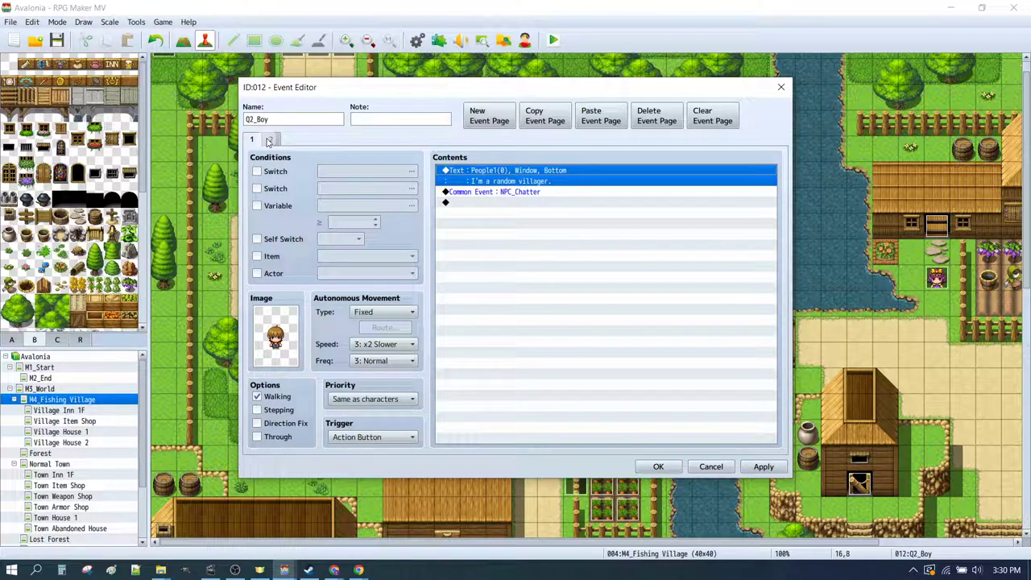
pyautogui.click(278, 142)
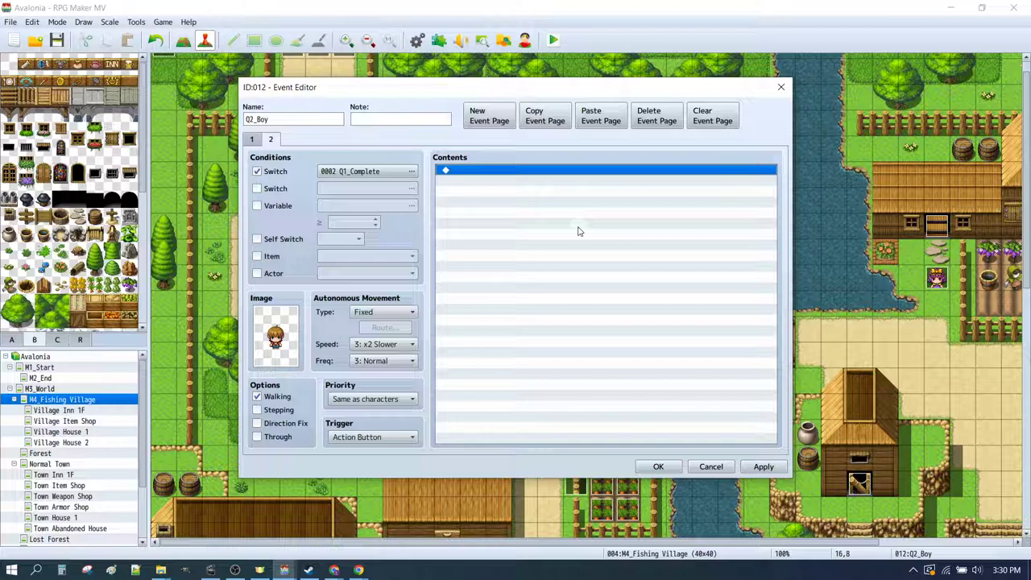
pyautogui.hotkey('ctrl', 'v')
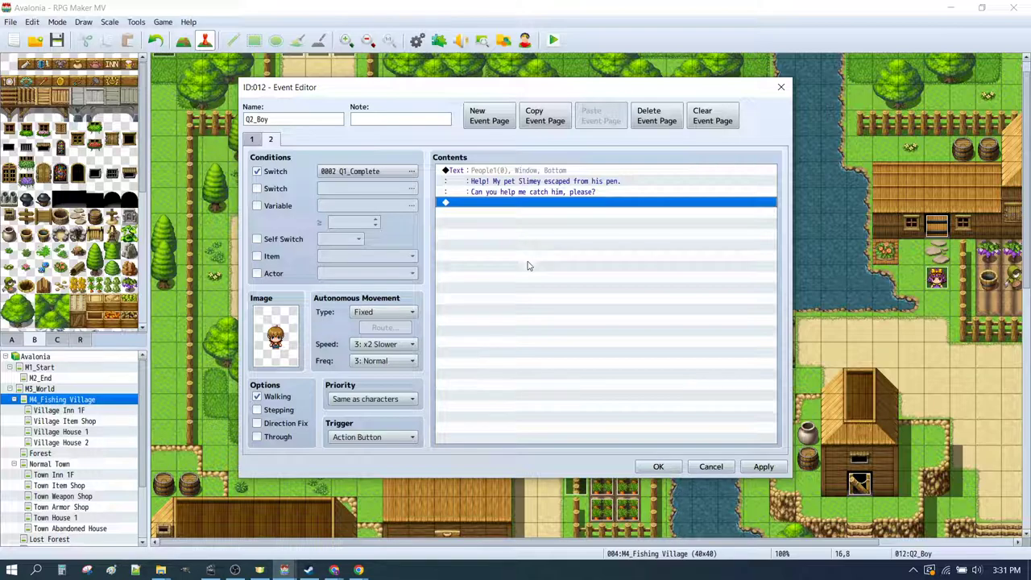
pyautogui.hotkey('ctrl', 'v')
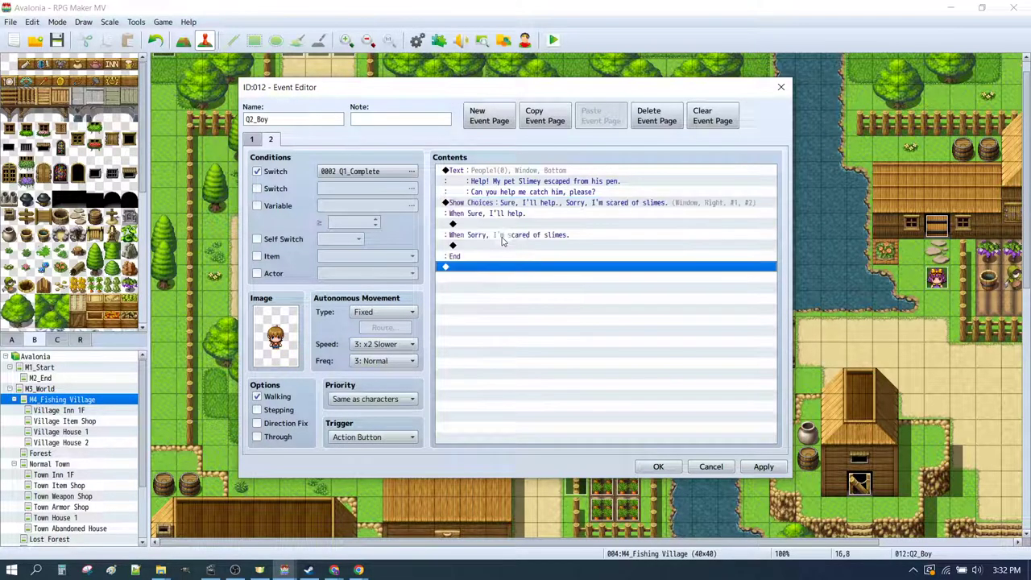
pyautogui.click(500, 203)
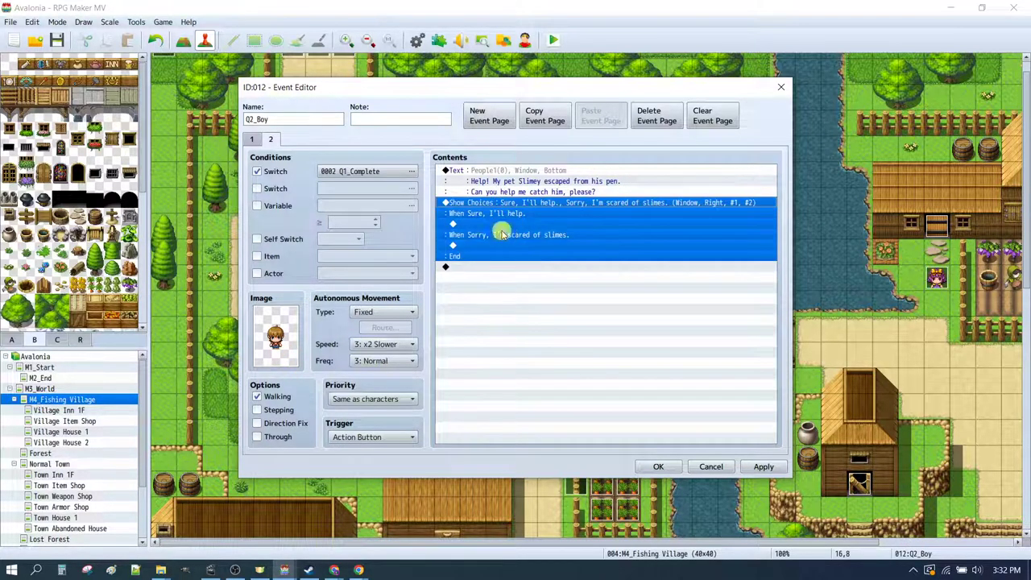
# - Add a crying reply under the refusal branch and a thank-you reply under the help branch
pyautogui.click(499, 235)
pyautogui.click(498, 245)
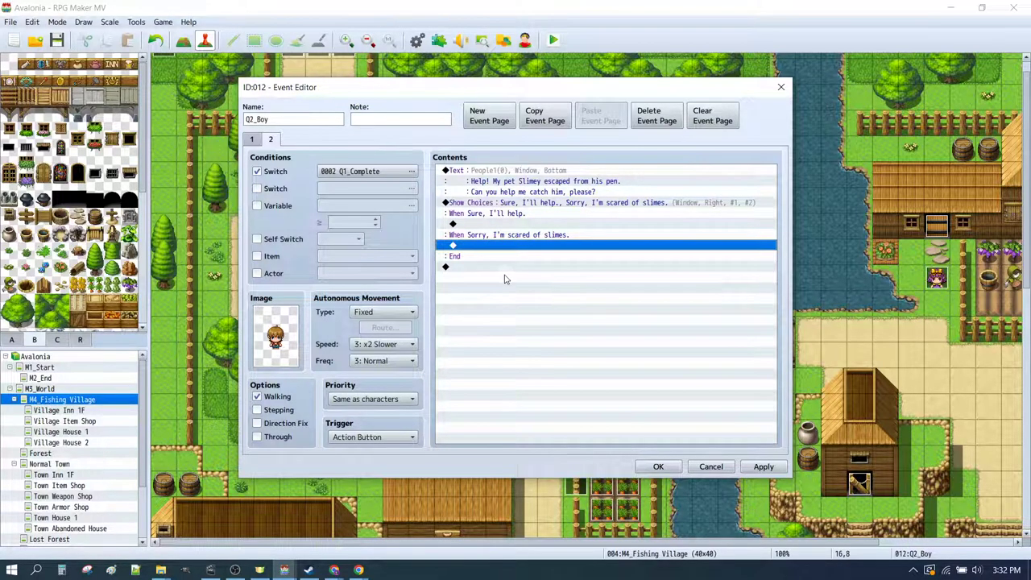
pyautogui.hotkey('ctrl', 'v')
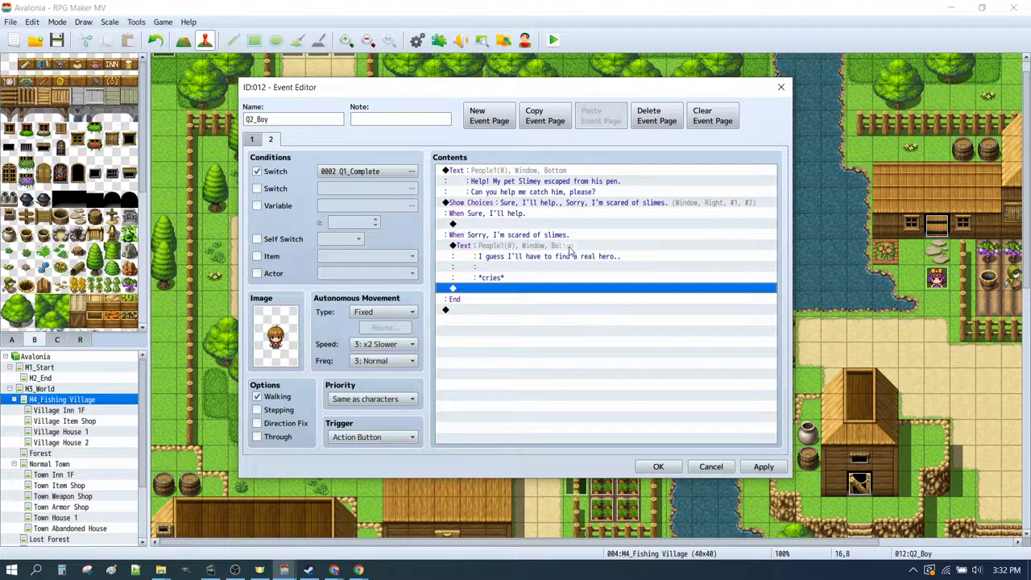
pyautogui.click(538, 248)
pyautogui.click(516, 224)
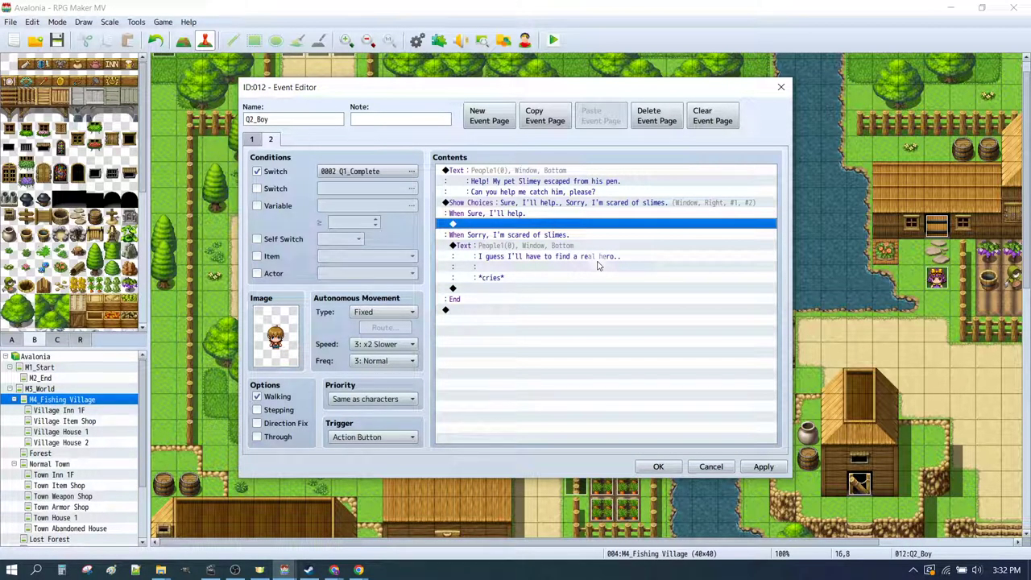
pyautogui.hotkey('ctrl', 'v')
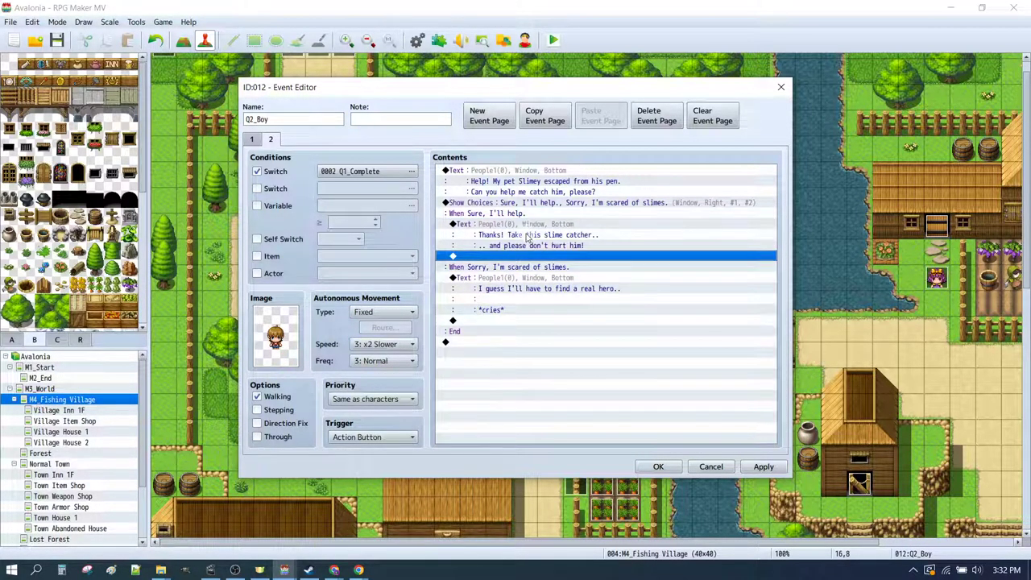
pyautogui.click(515, 225)
pyautogui.click(658, 467)
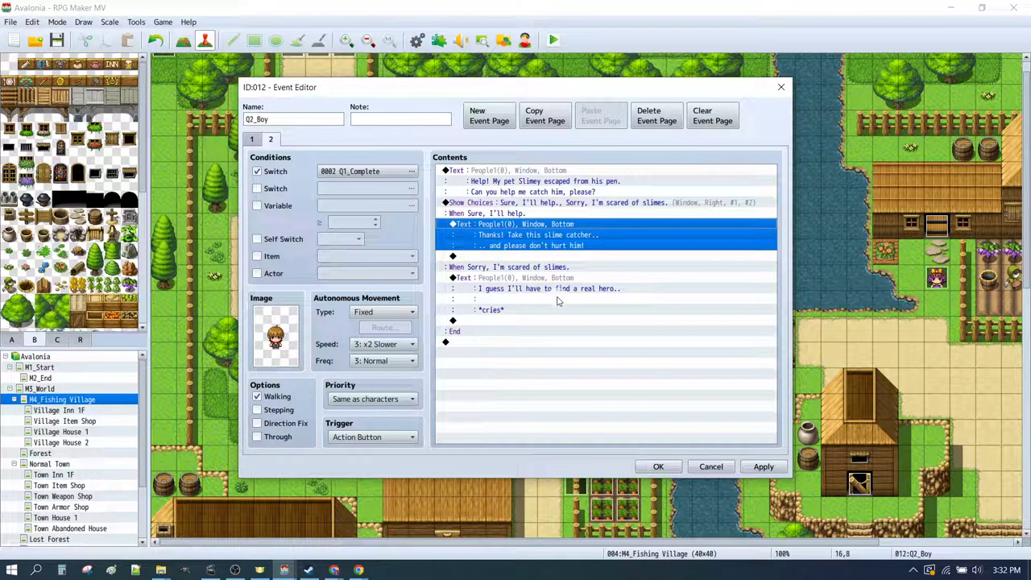
pyautogui.click(658, 466)
pyautogui.press('F9')
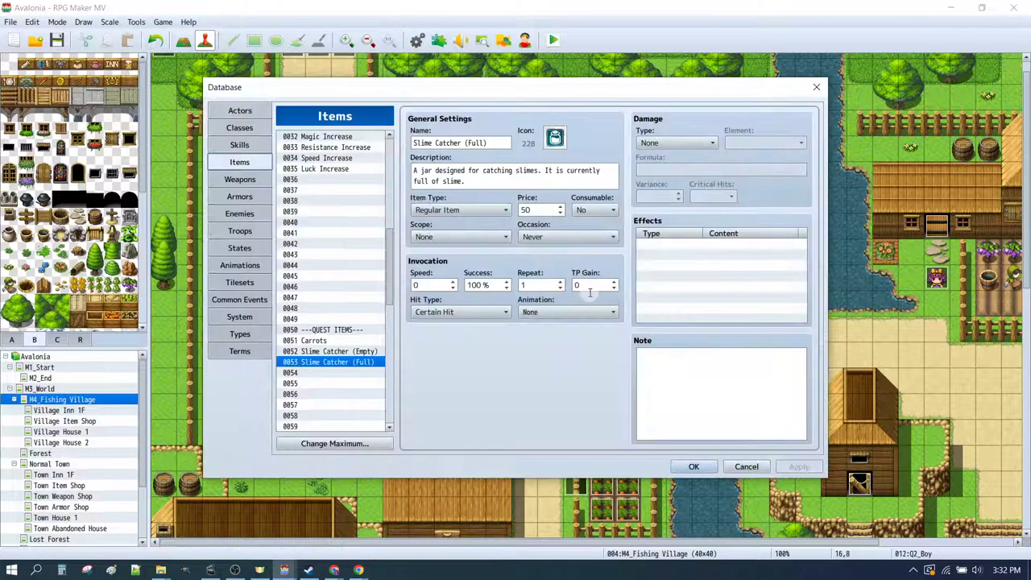
pyautogui.click(315, 330)
pyautogui.click(338, 351)
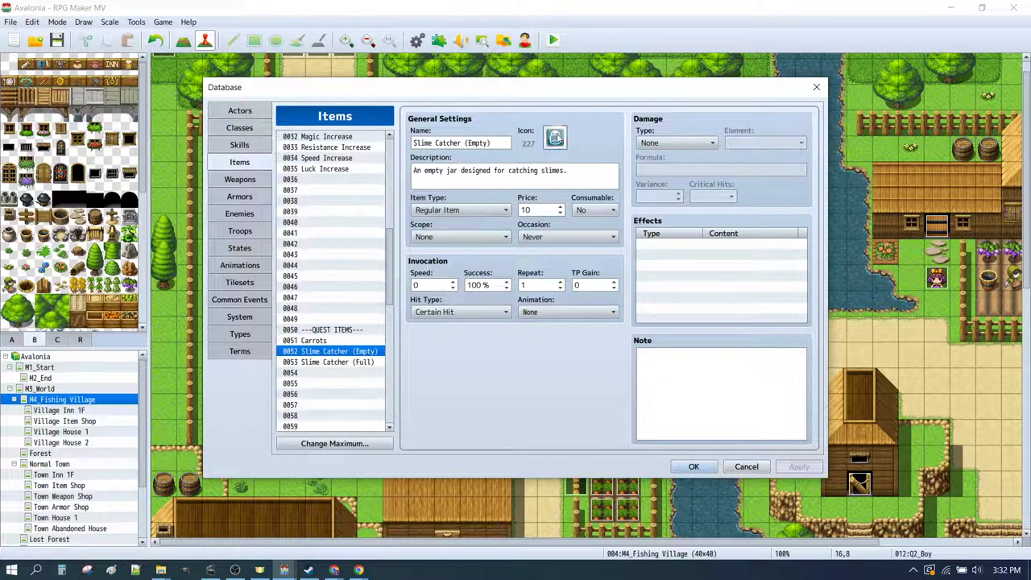
pyautogui.doubleClick(555, 139)
pyautogui.click(582, 399)
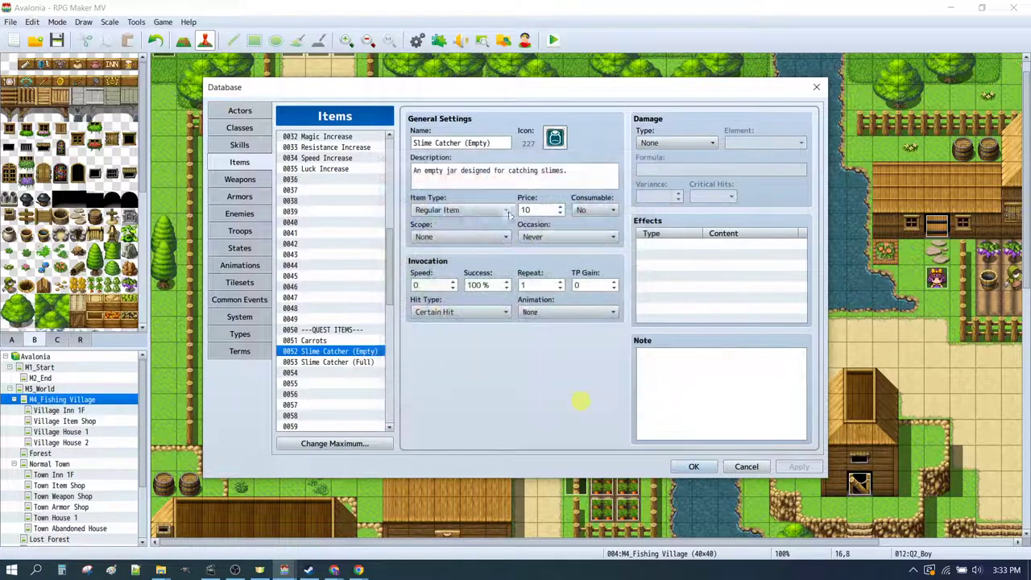
pyautogui.click(475, 210)
pyautogui.click(471, 214)
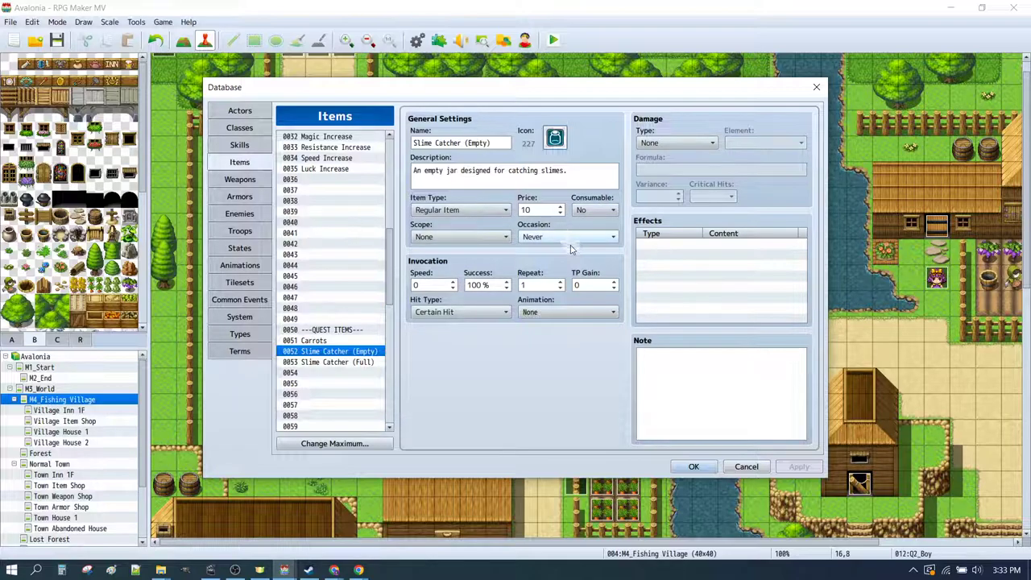
pyautogui.click(336, 362)
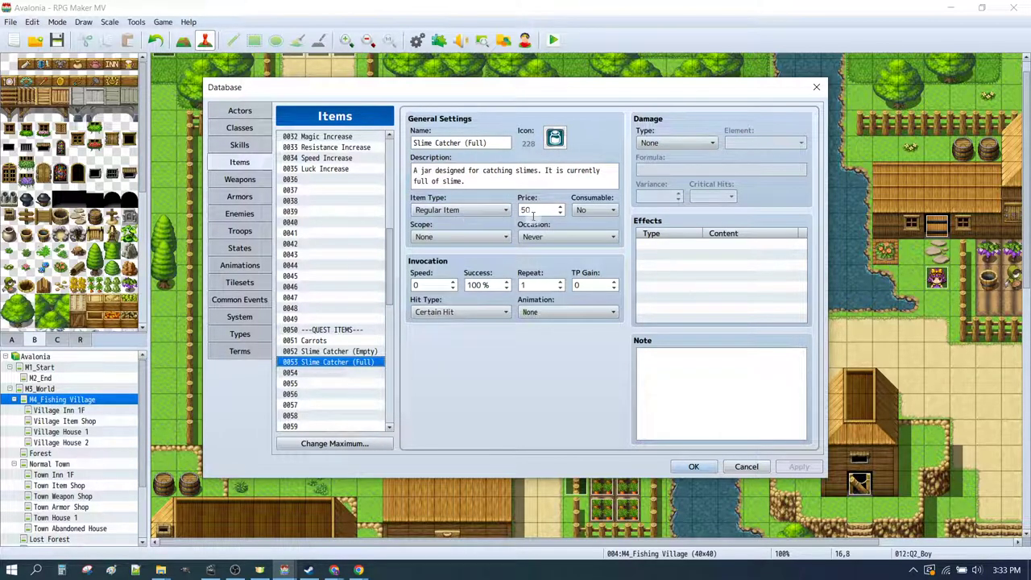
pyautogui.click(564, 364)
pyautogui.click(693, 466)
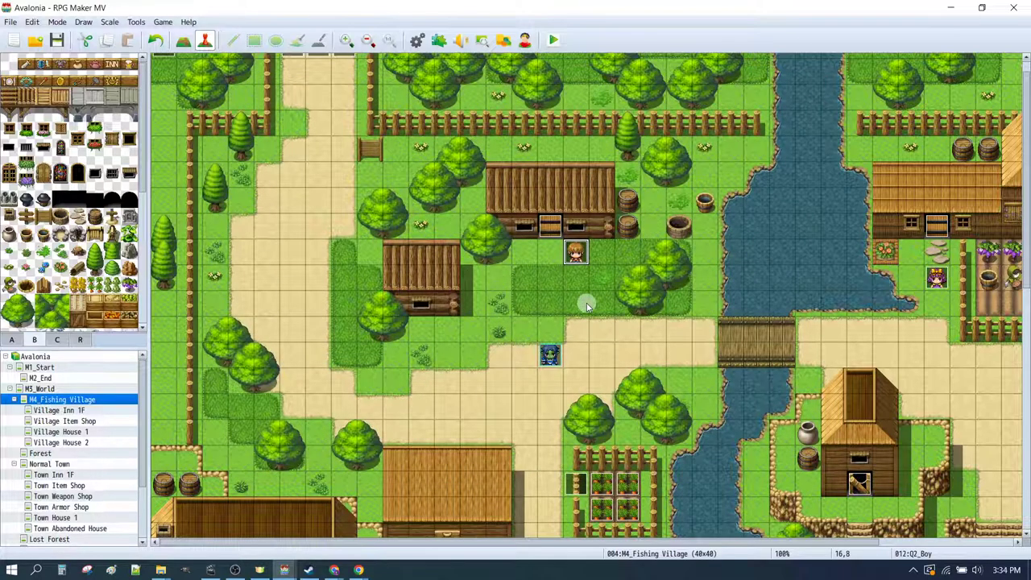
# - In Q2_Boy's help branch, add Change Items giving Slime Catcher (Empty) ×1
pyautogui.doubleClick(577, 256)
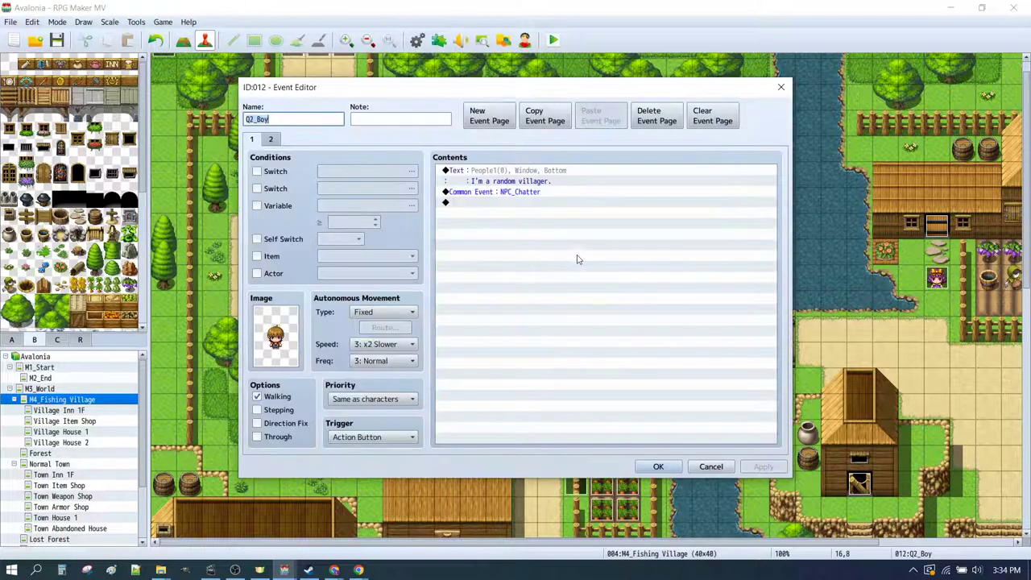
pyautogui.click(271, 140)
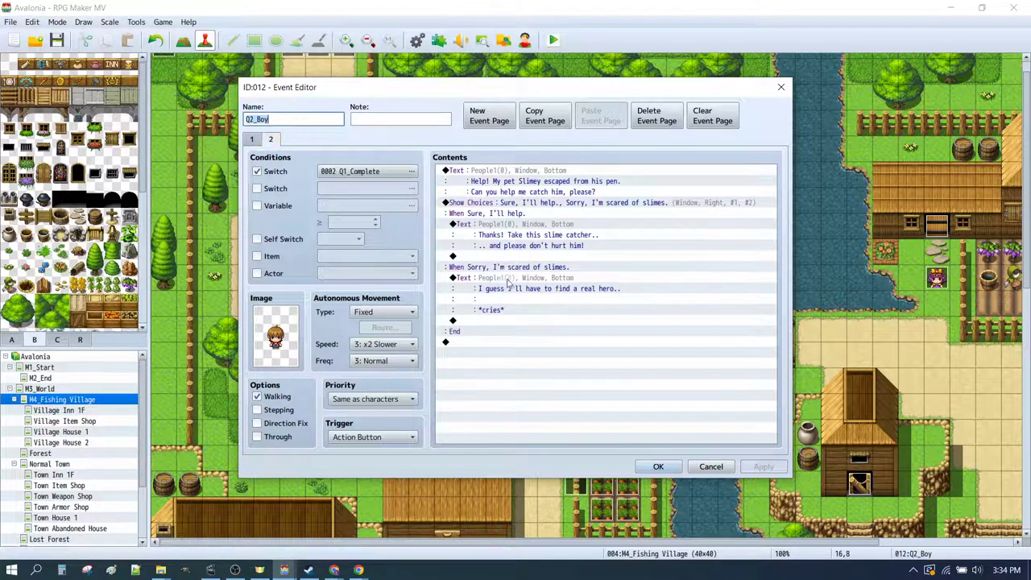
pyautogui.click(497, 256)
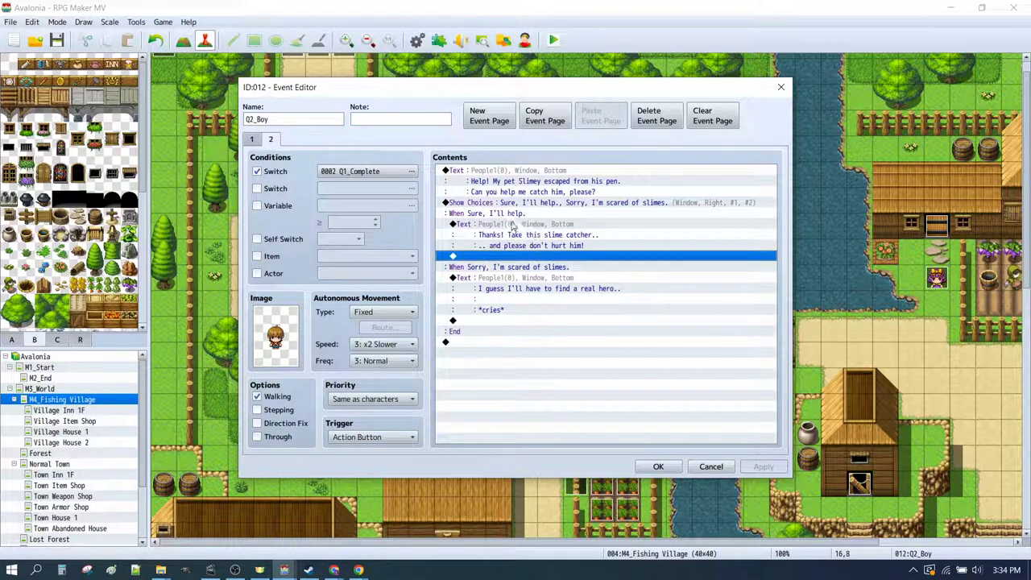
pyautogui.click(512, 234)
pyautogui.click(514, 257)
pyautogui.doubleClick(513, 256)
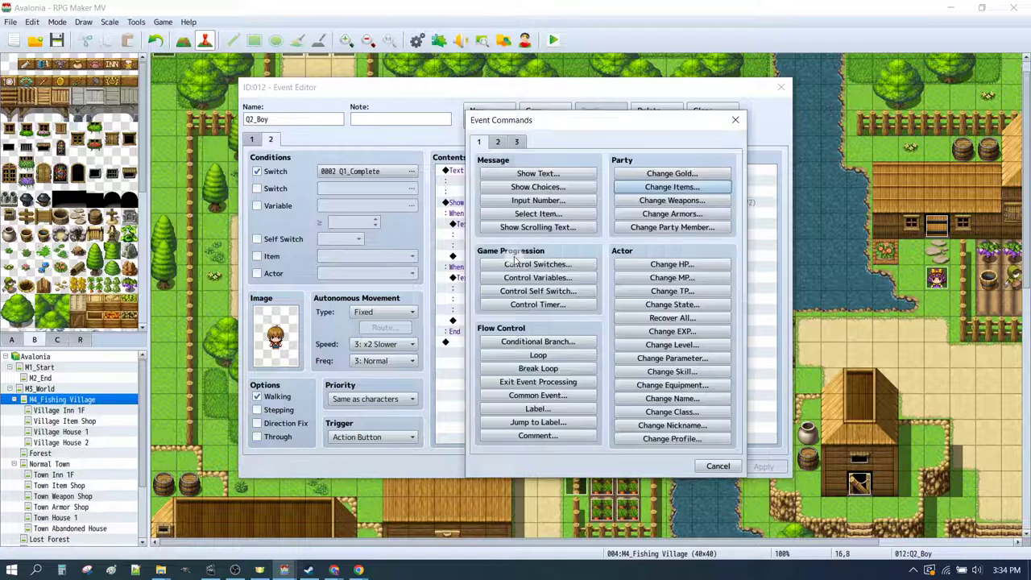
pyautogui.click(658, 188)
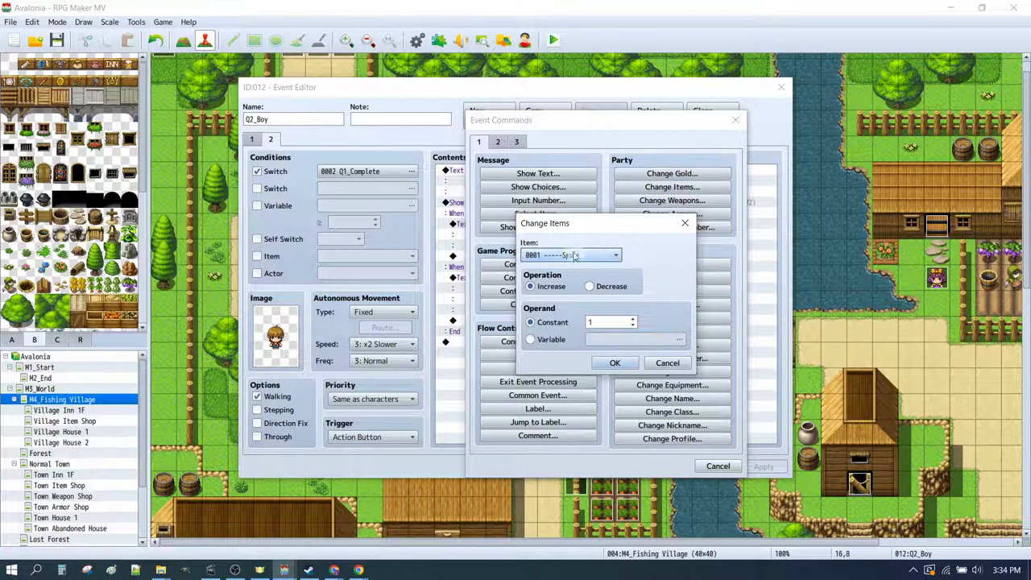
pyautogui.click(574, 256)
pyautogui.click(623, 293)
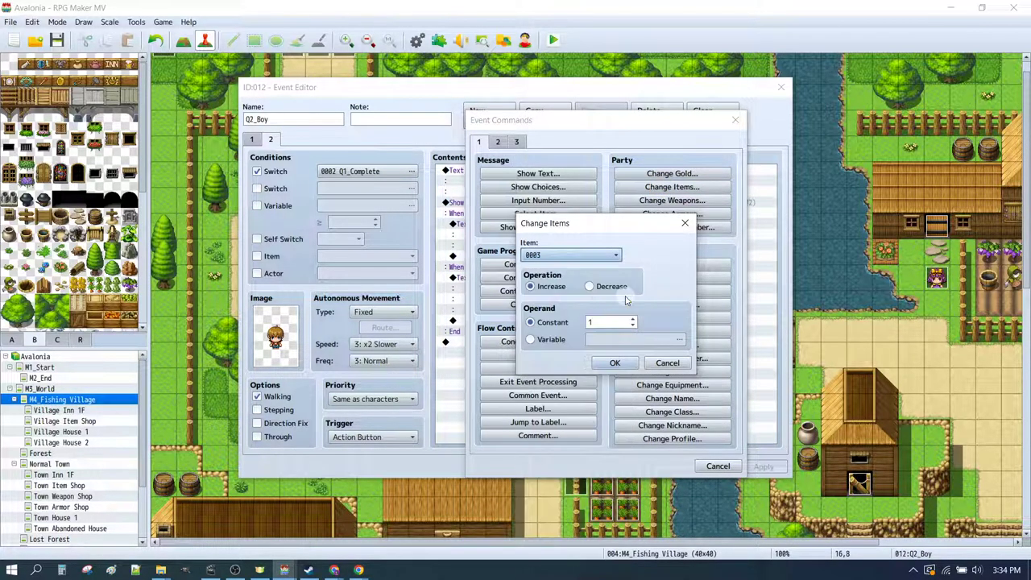
pyautogui.click(617, 255)
pyautogui.scroll(-3, 626, 279)
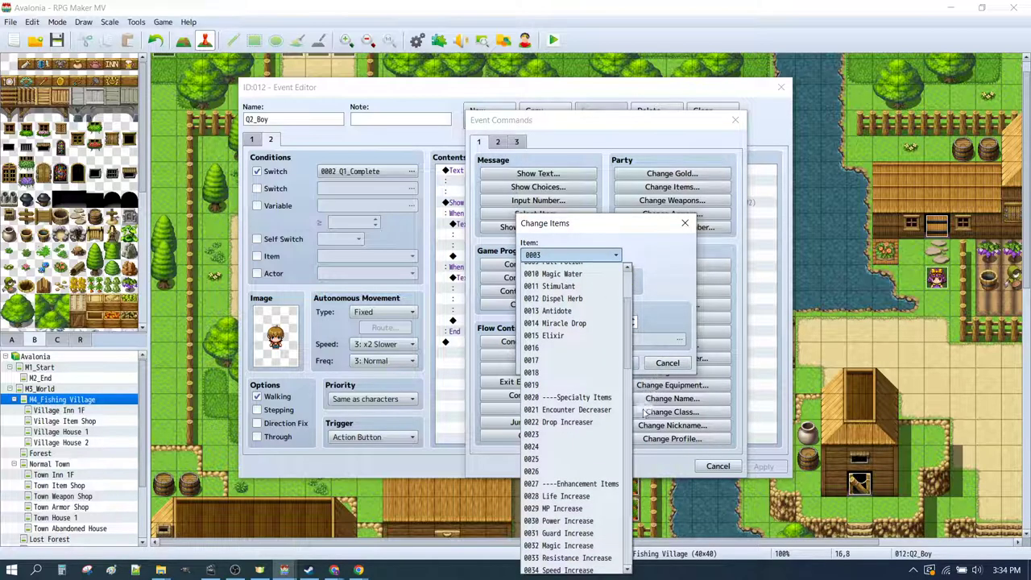
pyautogui.scroll(-19, 611, 500)
pyautogui.scroll(8, 618, 459)
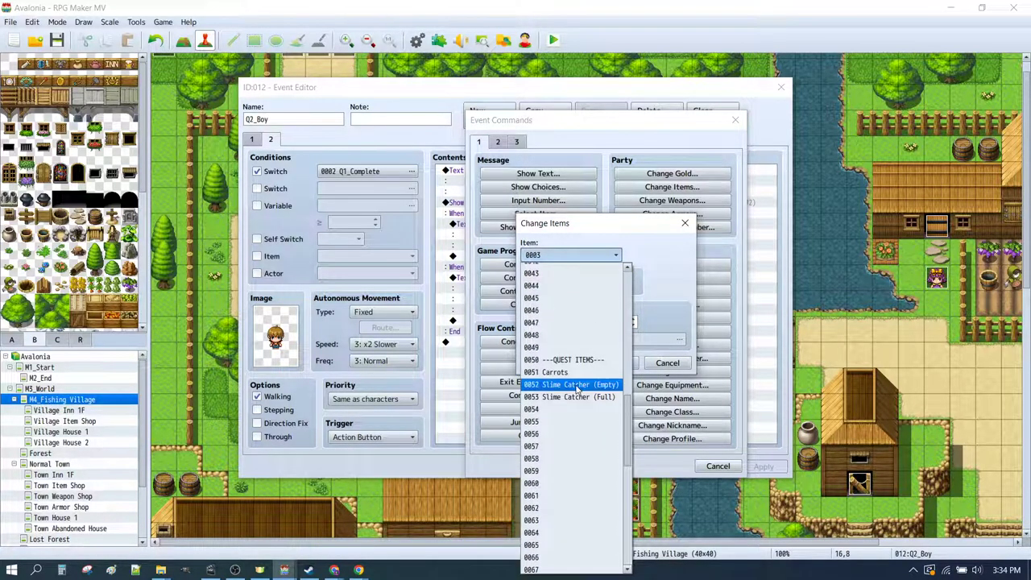
pyautogui.click(612, 386)
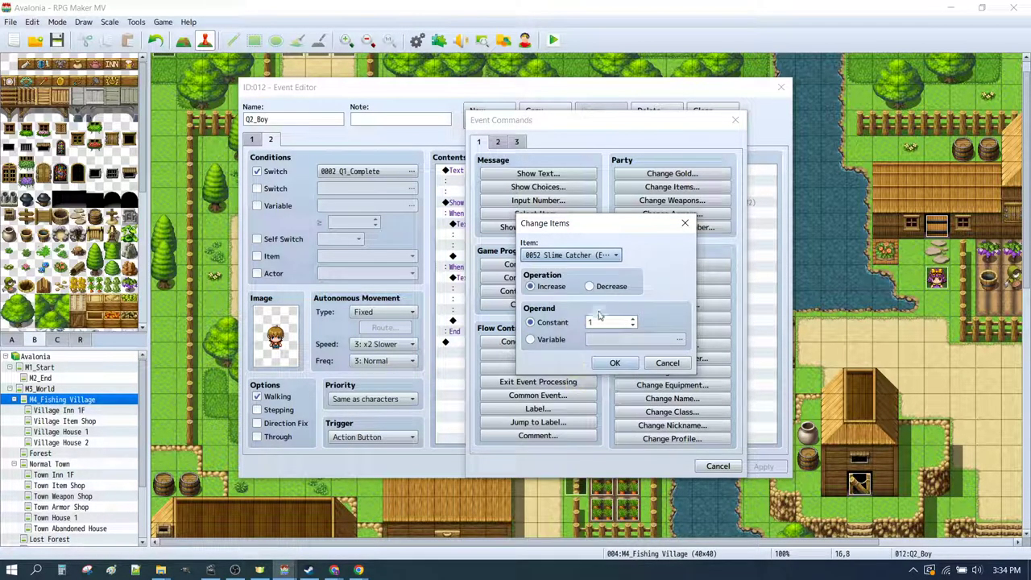
pyautogui.click(612, 362)
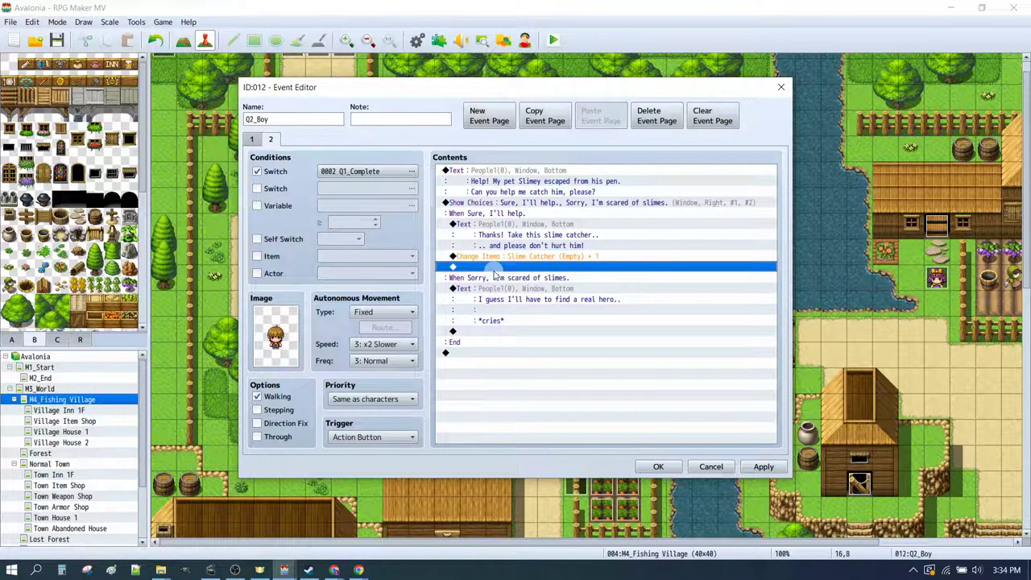
# - Add Play SE Item1 and the message 'You got a Slime Catcher.' after the gift
pyautogui.hotkey('ctrl', 'v')
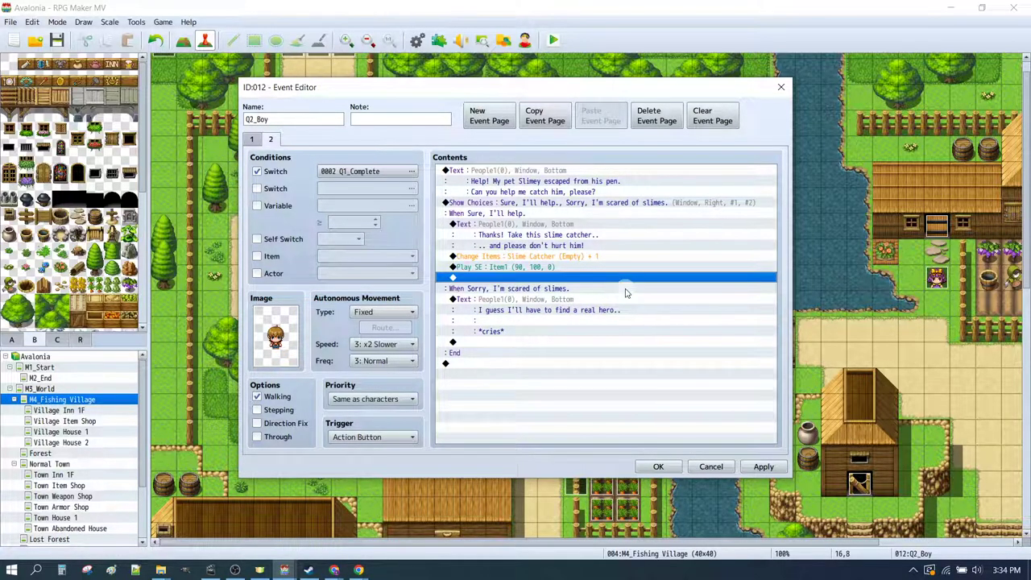
pyautogui.hotkey('ctrl', 'v')
pyautogui.doubleClick(531, 284)
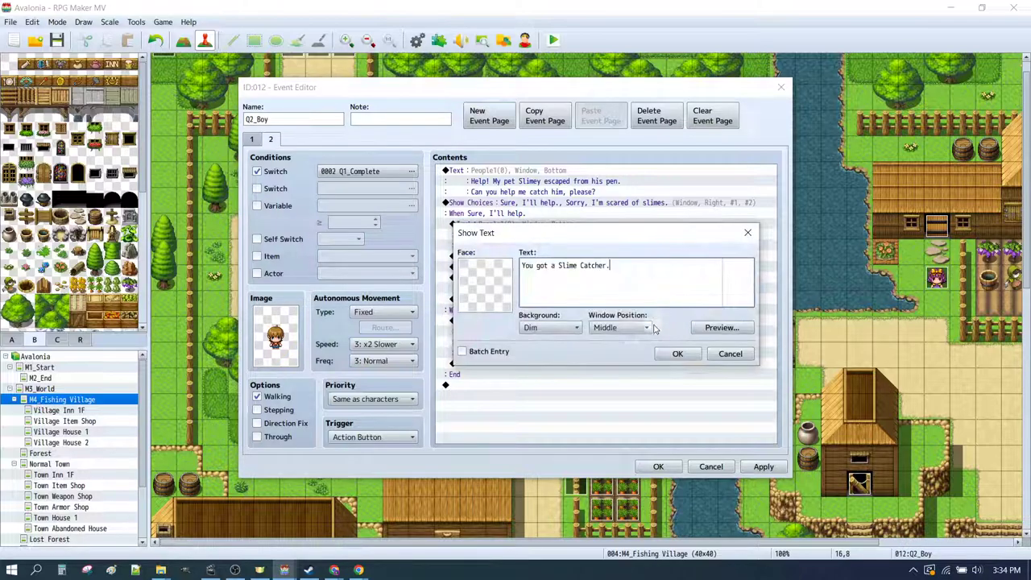
pyautogui.click(677, 353)
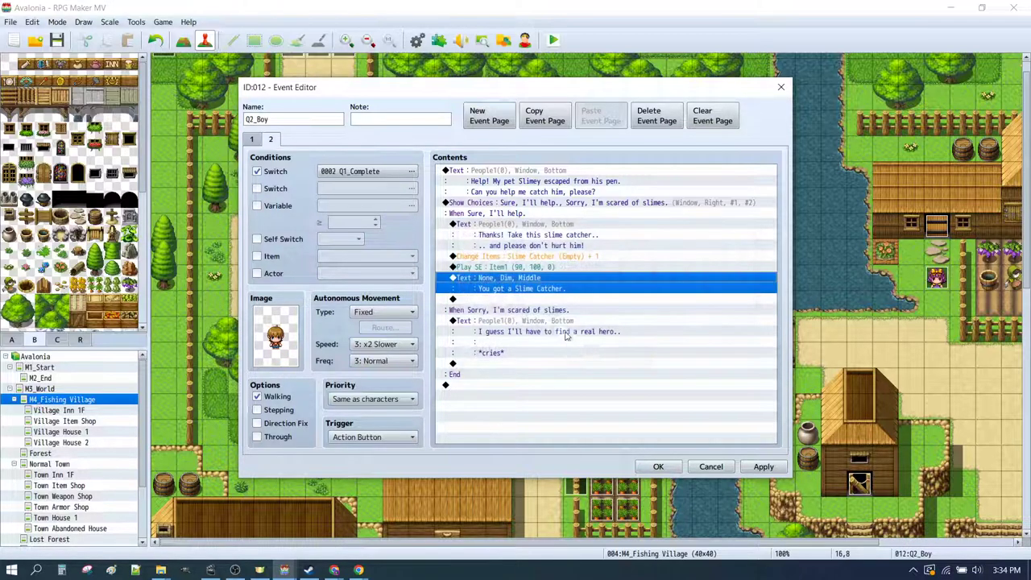
pyautogui.click(531, 299)
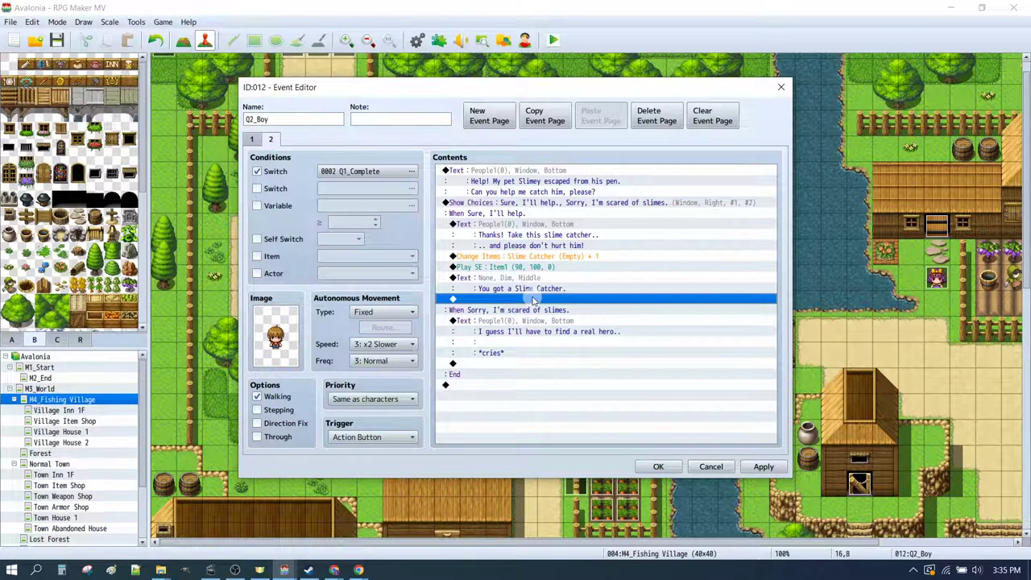
# - Add Control Variables renaming variable 0003 to Q2_Stage and setting it to constant 1
pyautogui.doubleClick(531, 299)
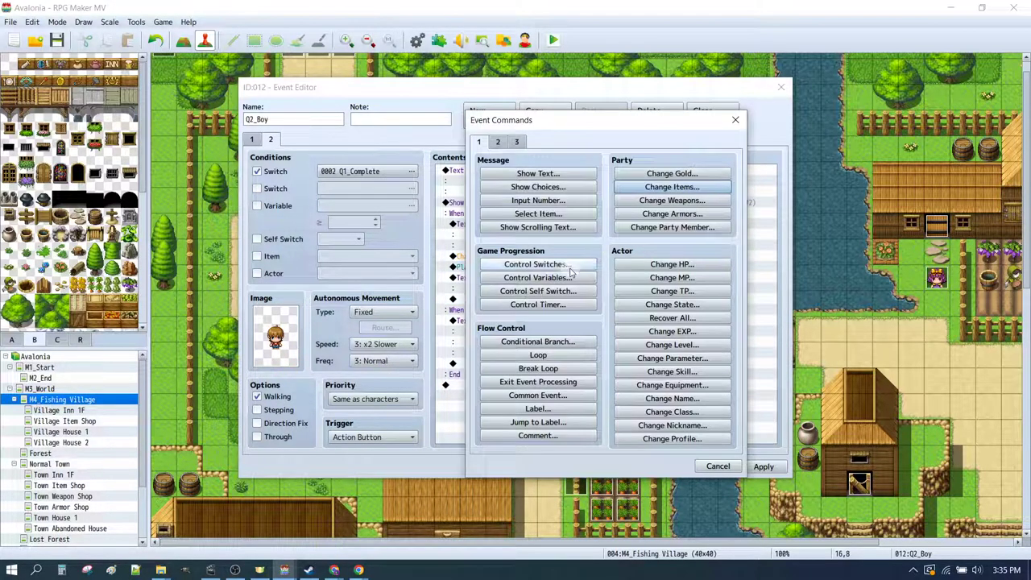
pyautogui.click(561, 281)
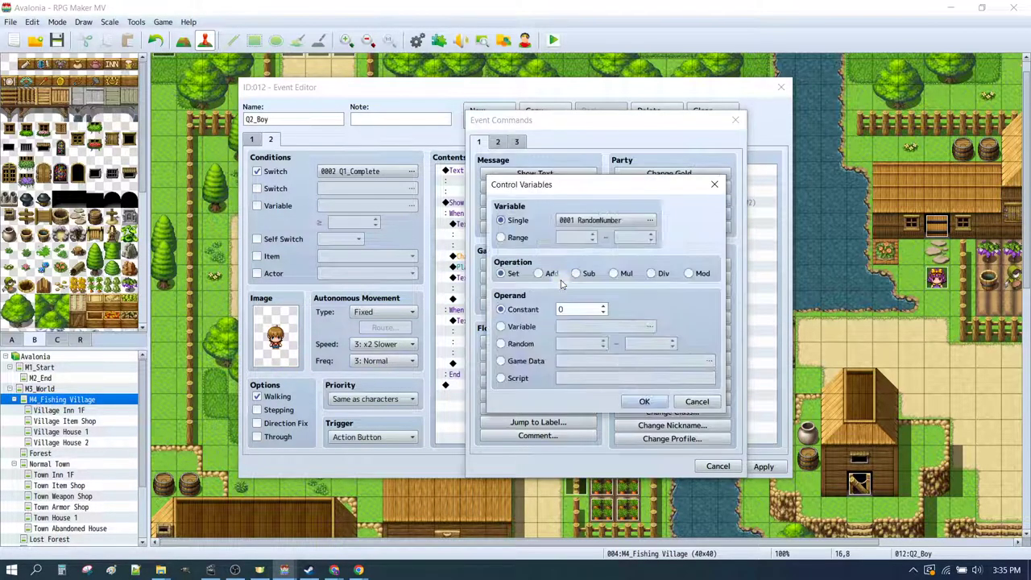
pyautogui.click(587, 221)
pyautogui.click(642, 203)
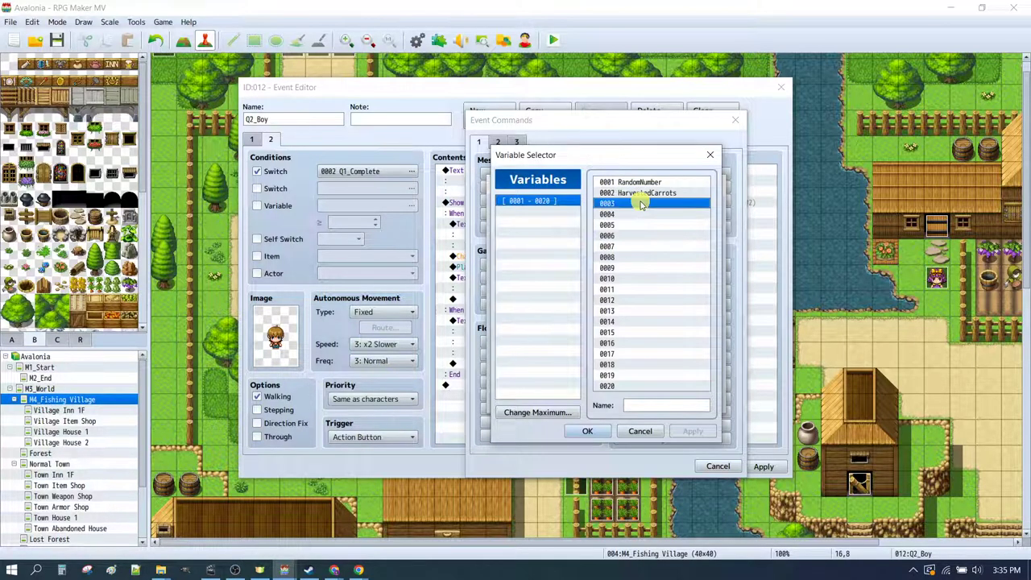
pyautogui.click(659, 404)
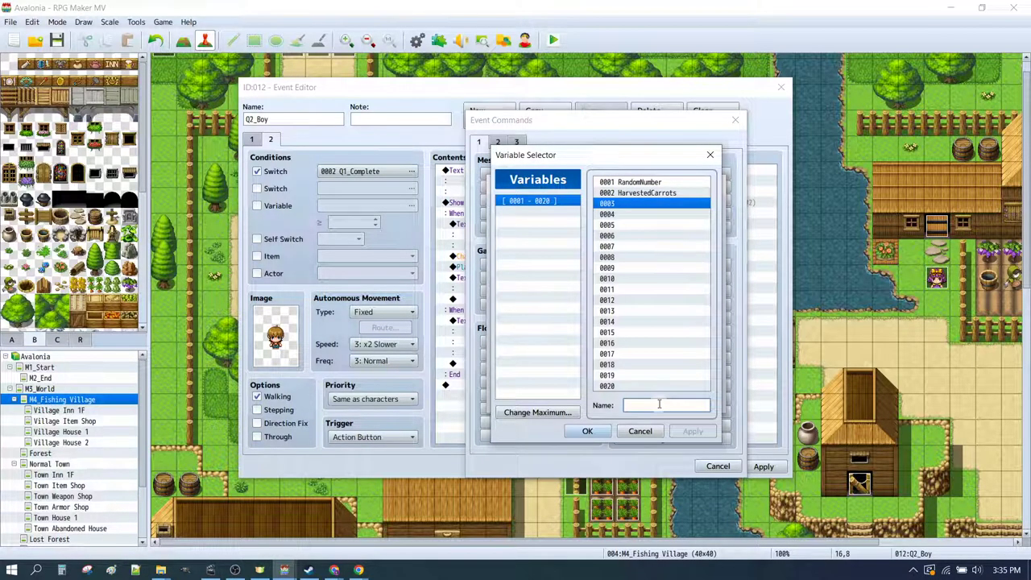
pyautogui.write('Q2_Stage')
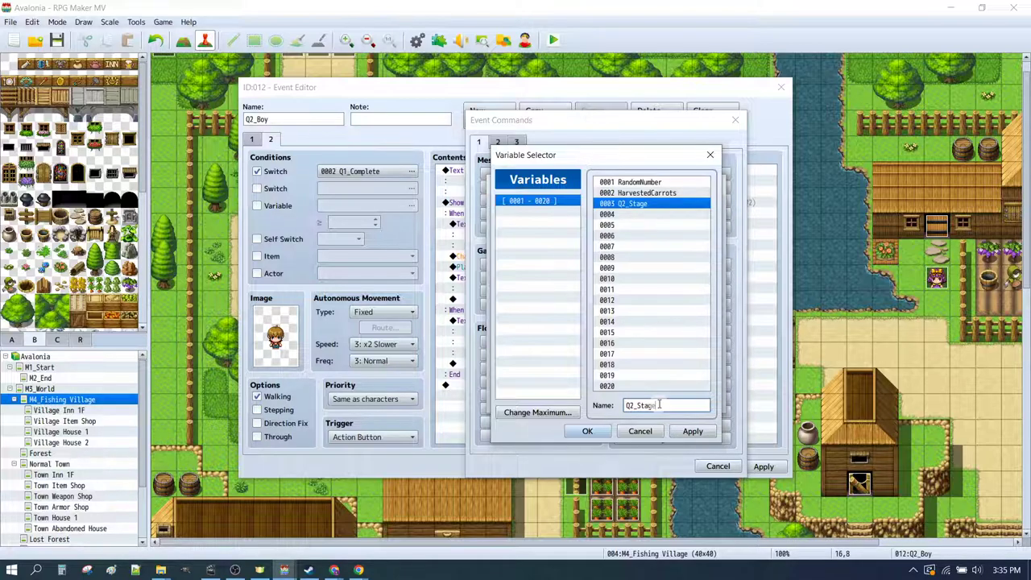
pyautogui.press('Return')
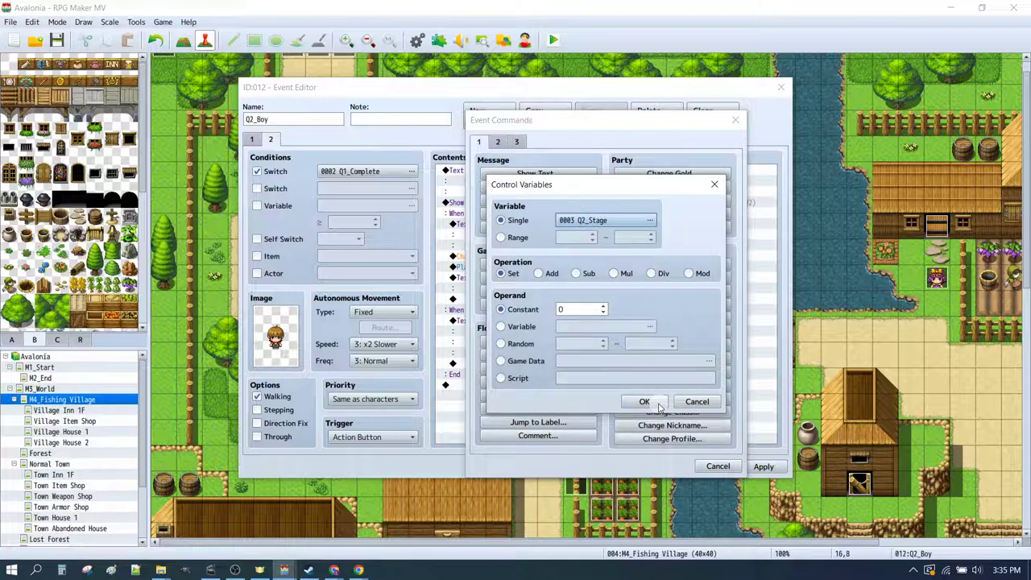
pyautogui.doubleClick(580, 314)
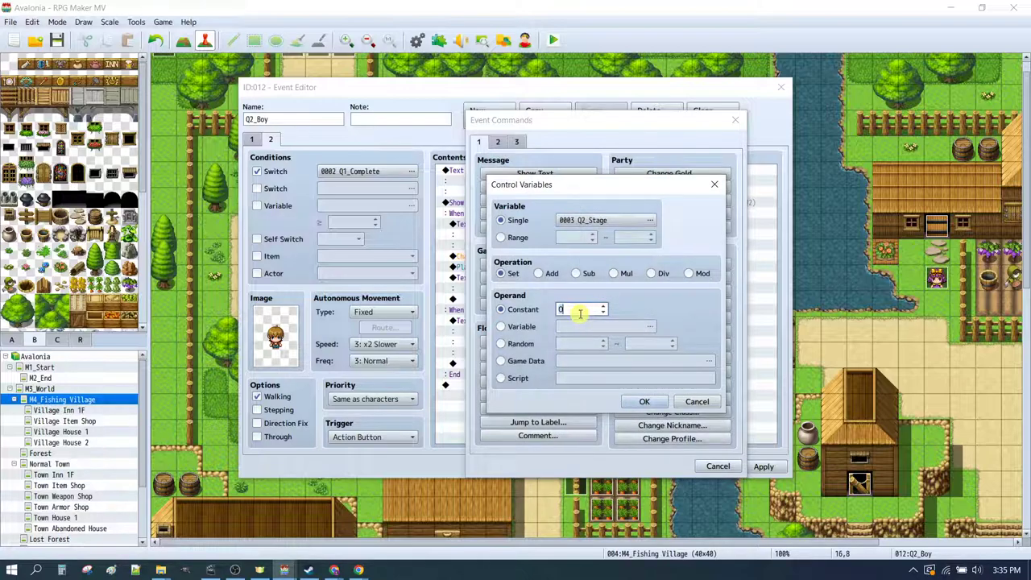
pyautogui.press('Return')
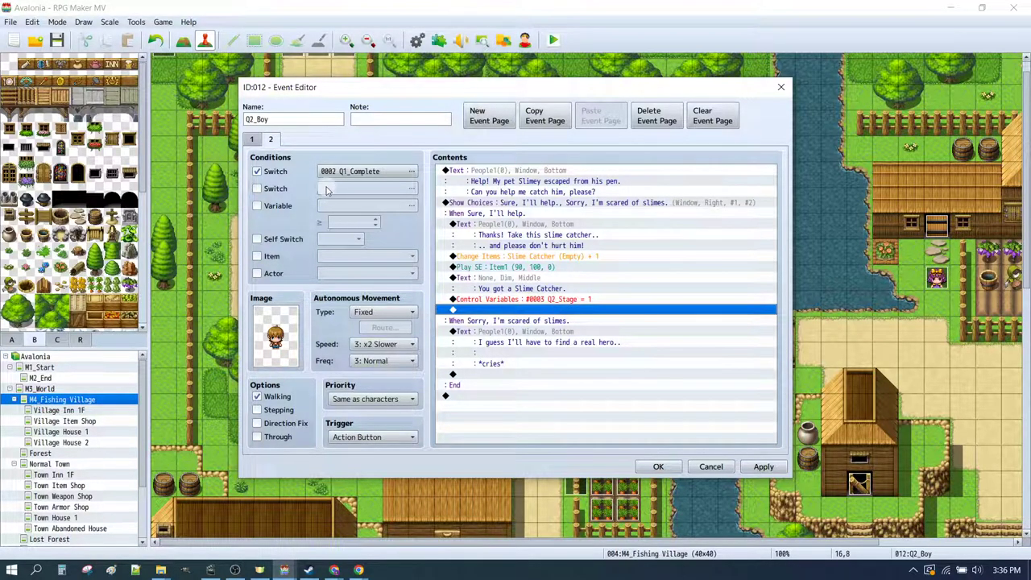
# - Paste page 2 into new pages, clear the commands, then delete the extra third page
pyautogui.click(545, 115)
pyautogui.click(489, 115)
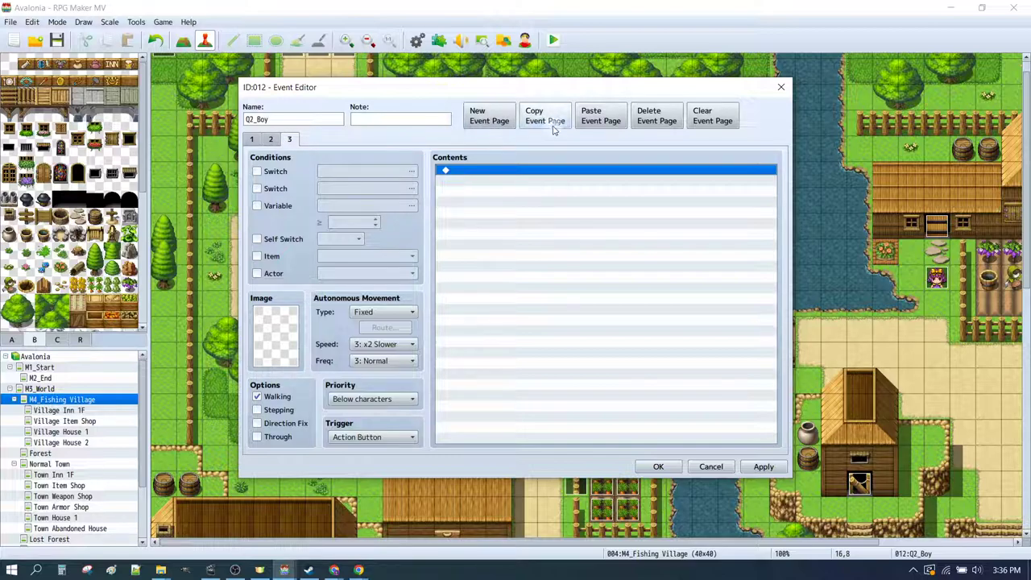
pyautogui.click(608, 121)
pyautogui.click(289, 139)
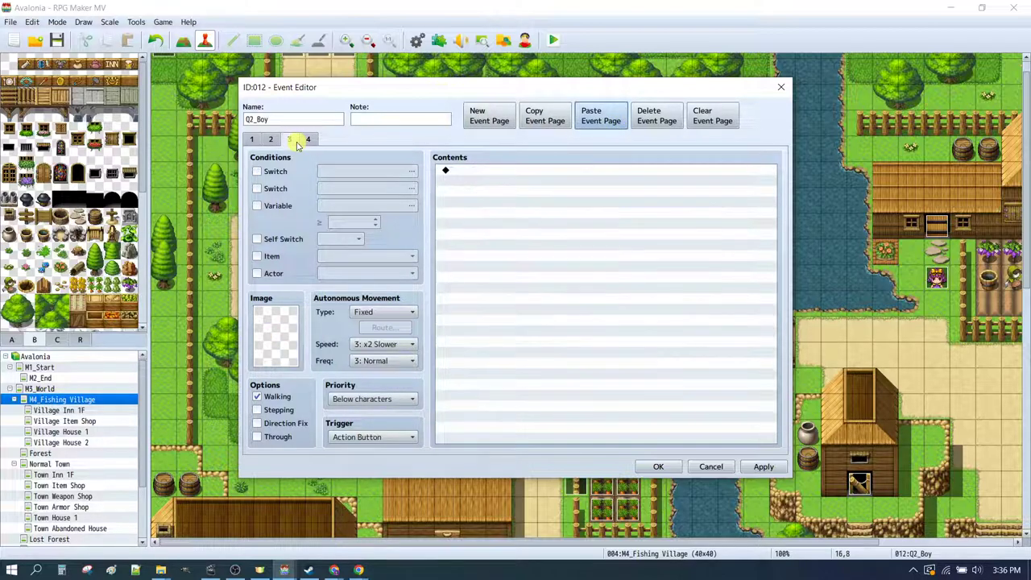
pyautogui.click(657, 115)
pyautogui.click(515, 256)
pyautogui.hotkey('ctrl', 'a')
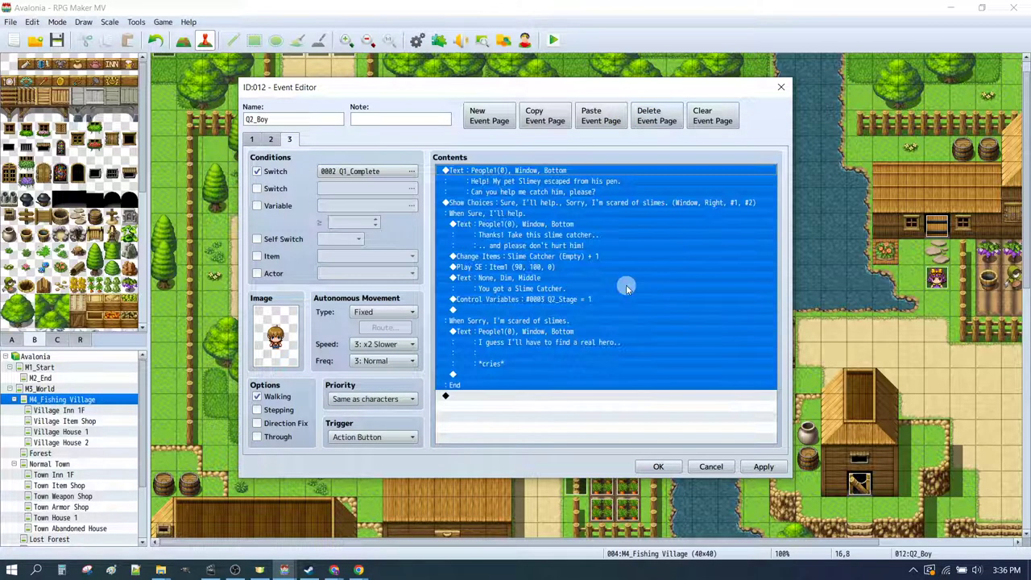
pyautogui.press('Delete')
pyautogui.click(656, 116)
pyautogui.click(599, 309)
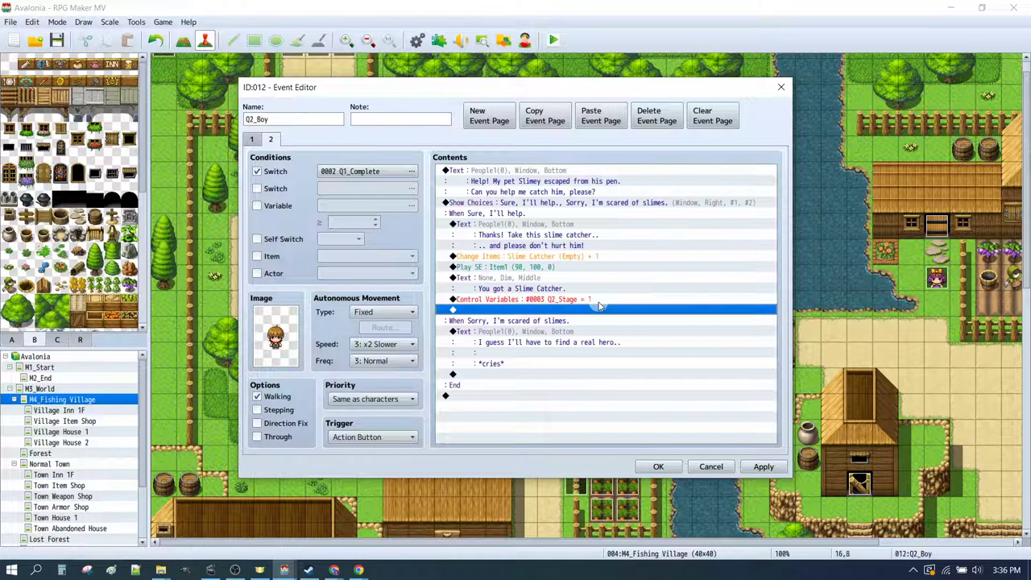
# - Paste page 2 again as page 3 and delete all its commands
pyautogui.click(544, 115)
pyautogui.click(601, 115)
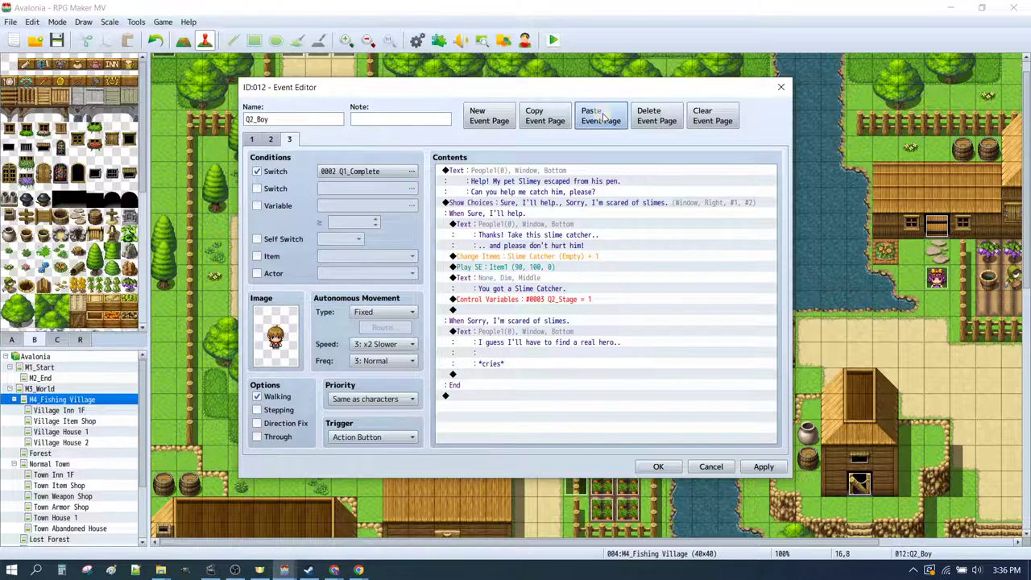
pyautogui.click(558, 246)
pyautogui.hotkey('ctrl', 'a')
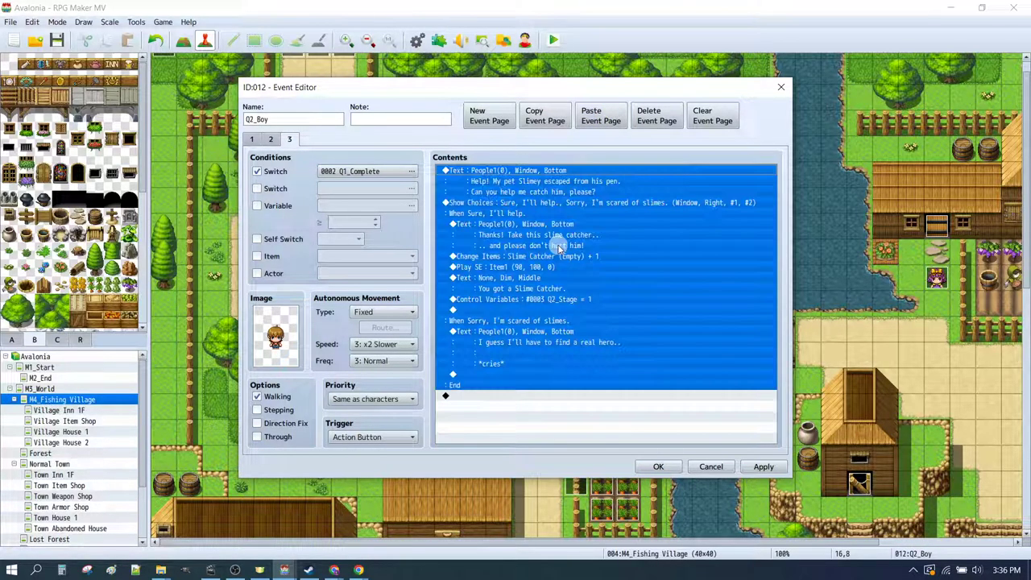
pyautogui.press('Delete')
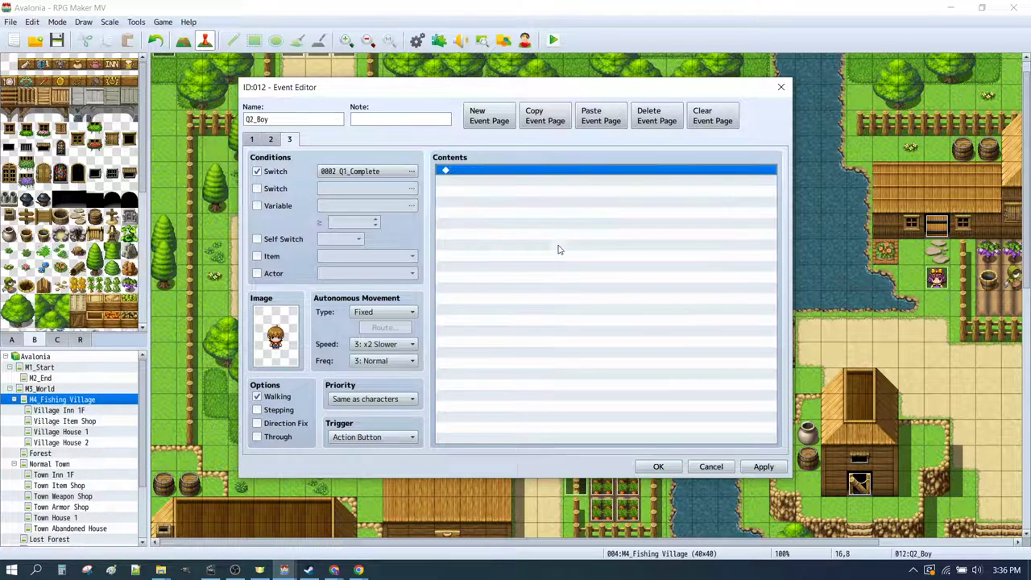
# - Replace page 3's switch condition with variable 0003 Q2_Stage ≥ 1
pyautogui.click(257, 206)
pyautogui.click(258, 171)
pyautogui.click(356, 204)
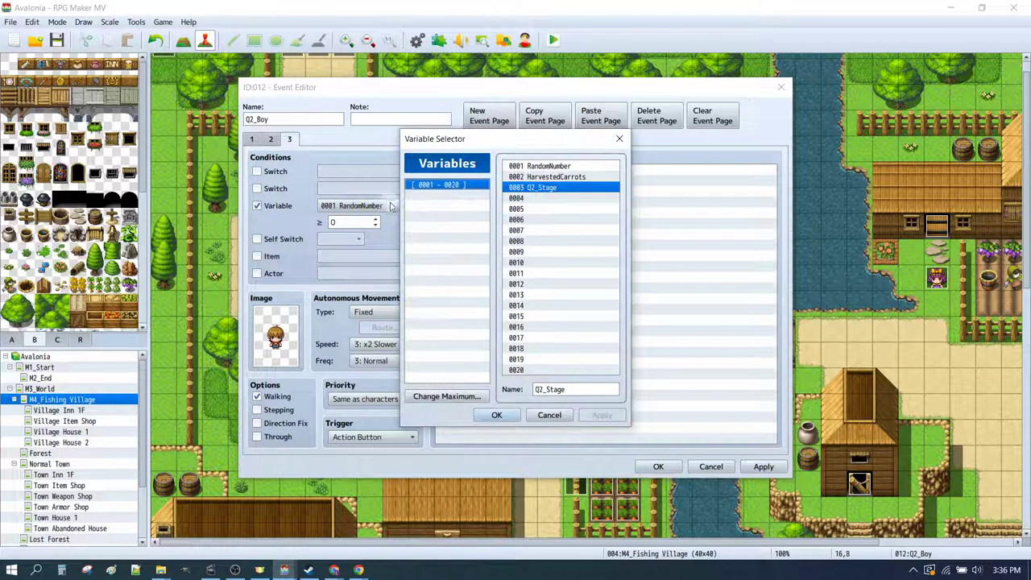
pyautogui.click(497, 415)
pyautogui.click(346, 222)
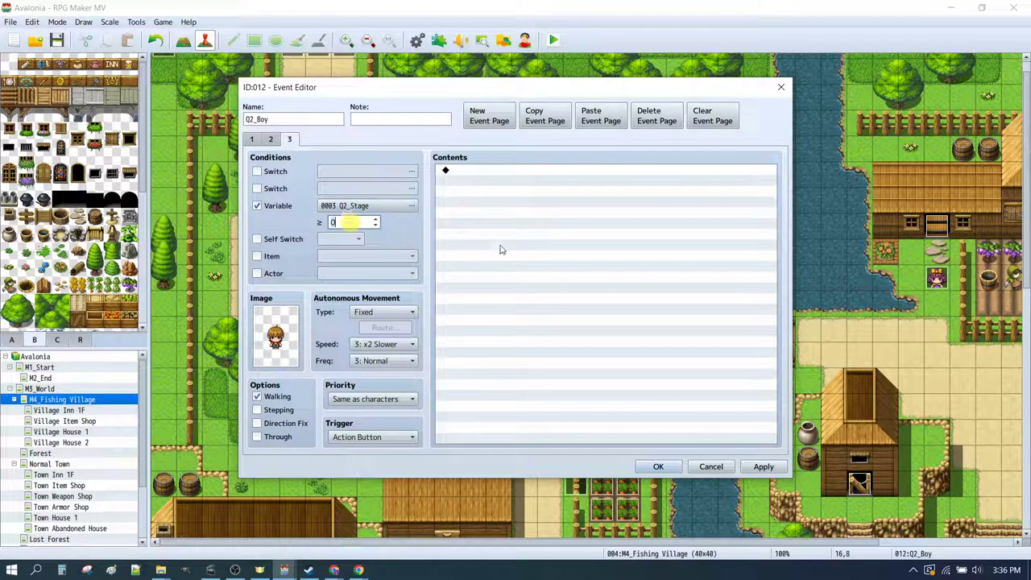
pyautogui.click(562, 250)
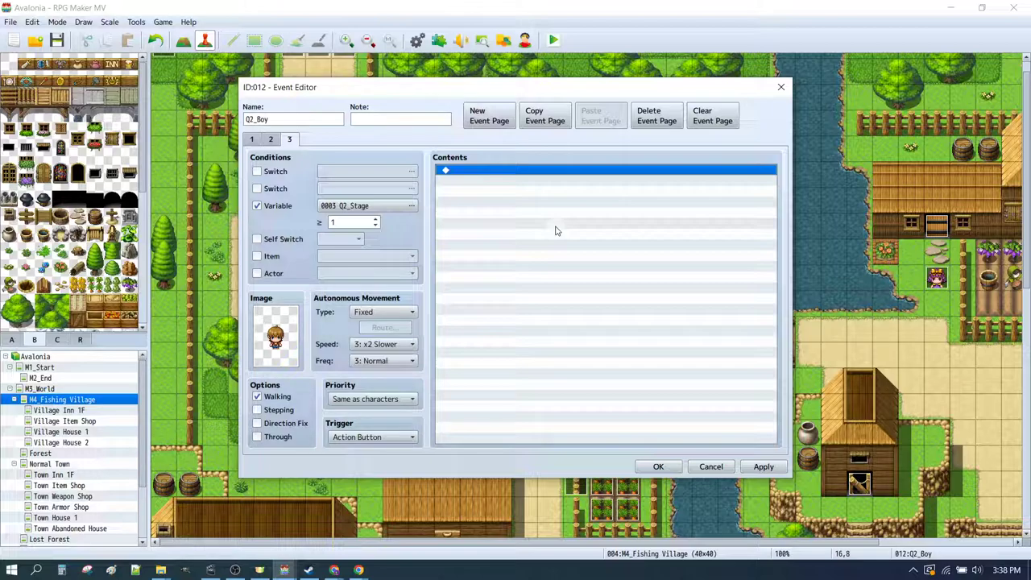
# - Paste 'Have you caught my pet slime yet?' and a 'Not yet..' choice answered 'Please hurry..'
pyautogui.hotkey('ctrl', 'v')
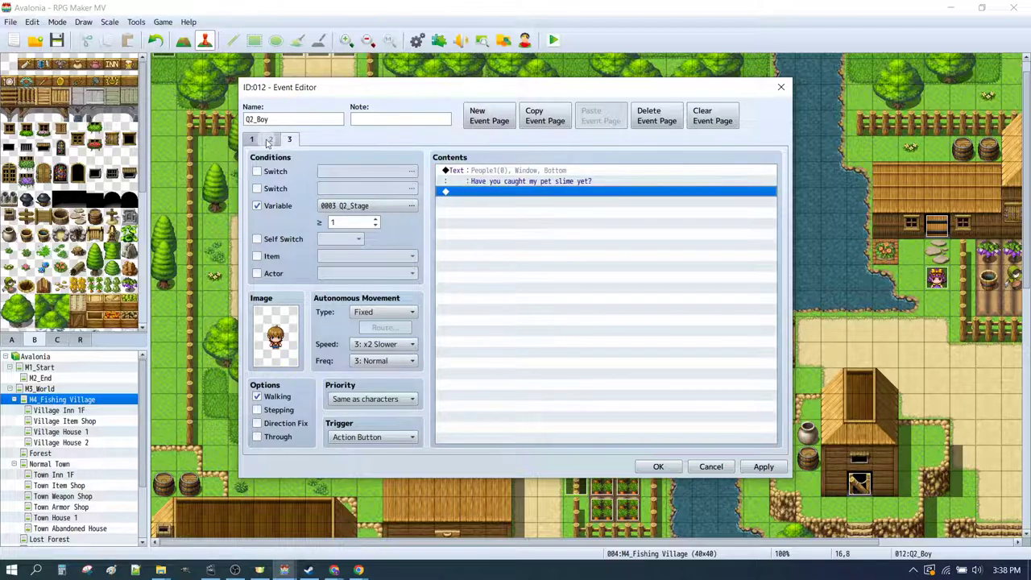
pyautogui.click(525, 175)
pyautogui.click(553, 193)
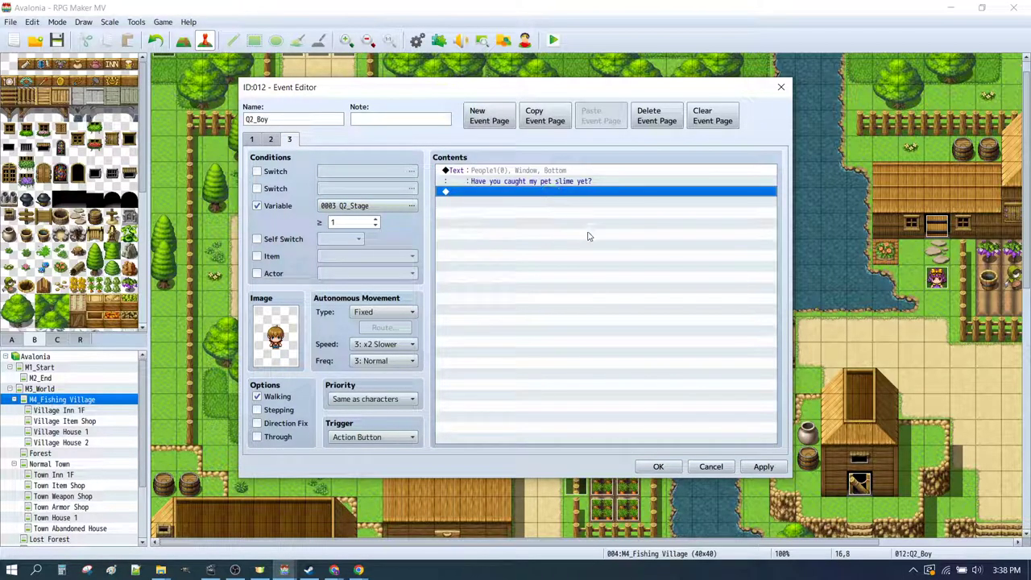
pyautogui.hotkey('ctrl', 'v')
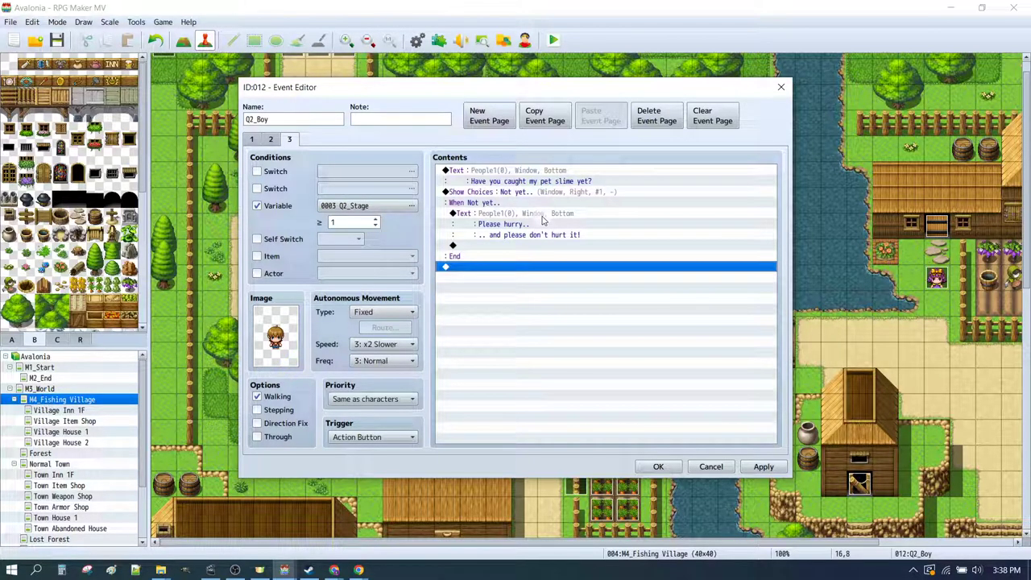
pyautogui.click(509, 191)
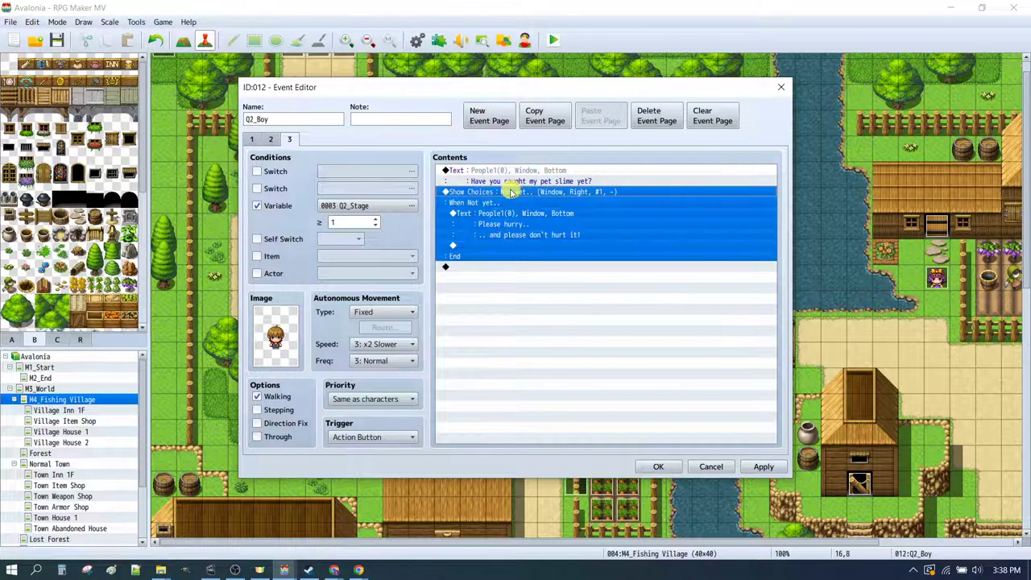
pyautogui.click(564, 253)
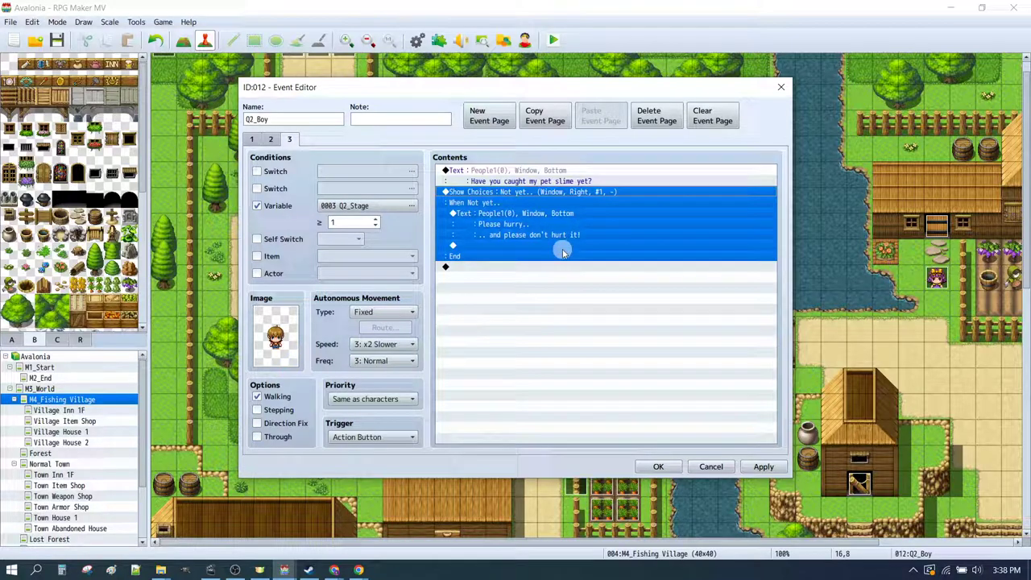
pyautogui.click(543, 268)
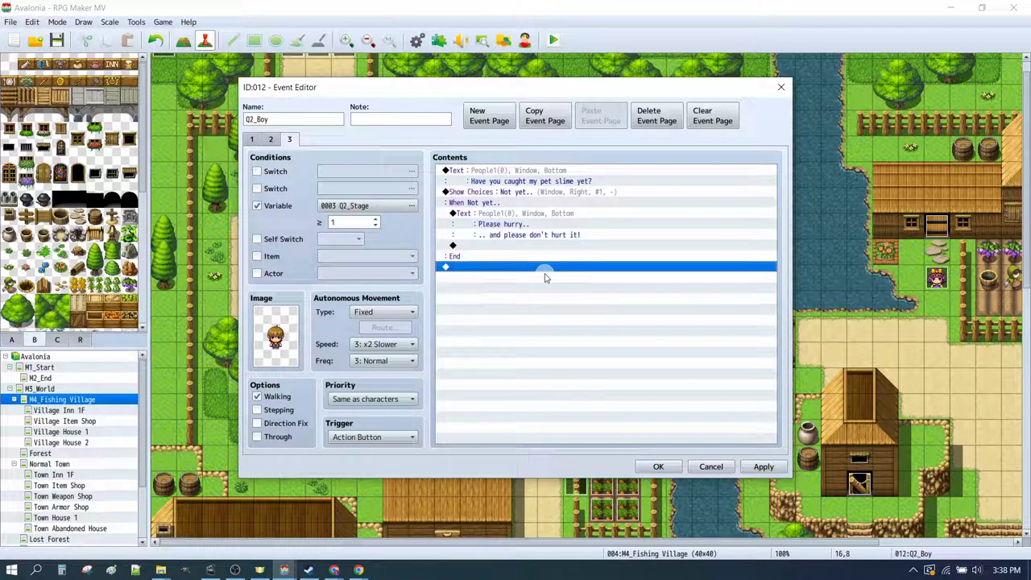
# - Close the event editor, save the project, and start a playtest
pyautogui.click(658, 467)
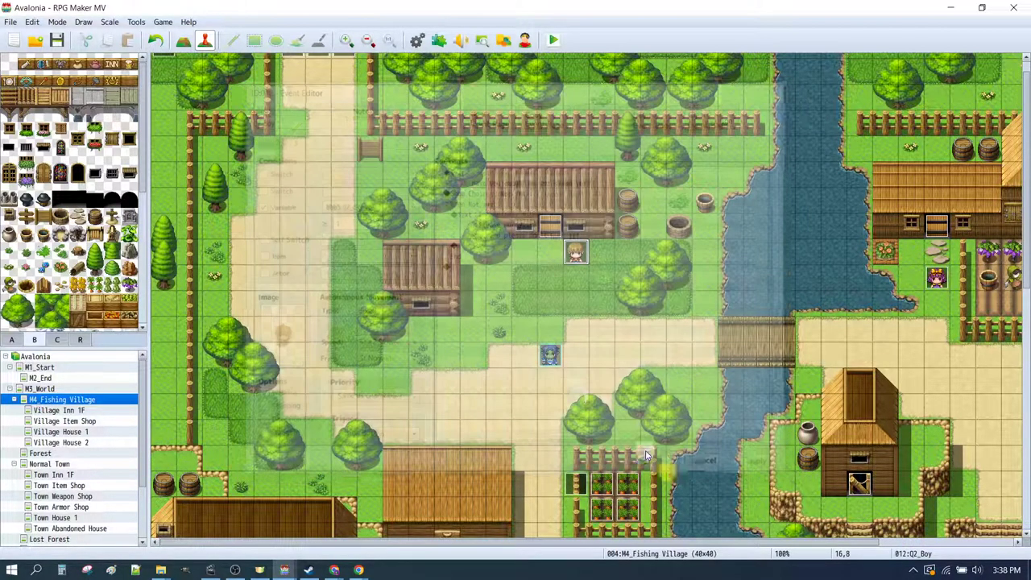
pyautogui.click(553, 40)
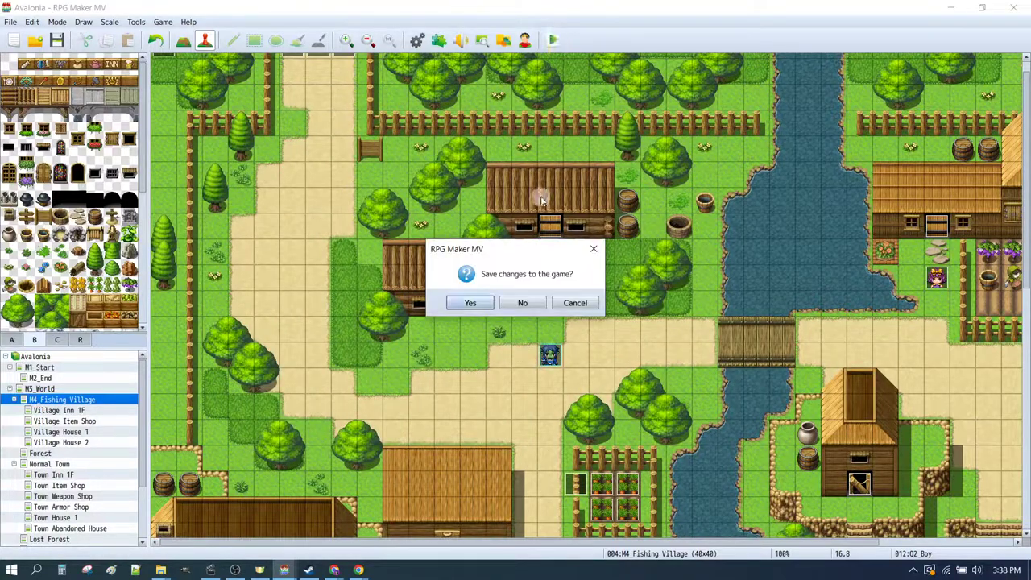
pyautogui.click(467, 310)
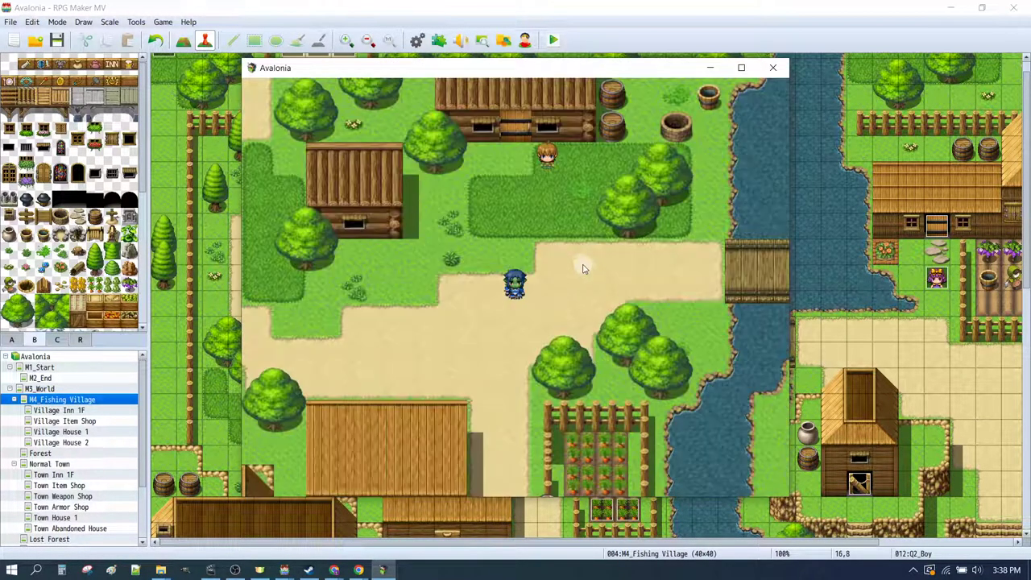
# - Talk to the villager through all messages, then close the playtest window
pyautogui.click(548, 165)
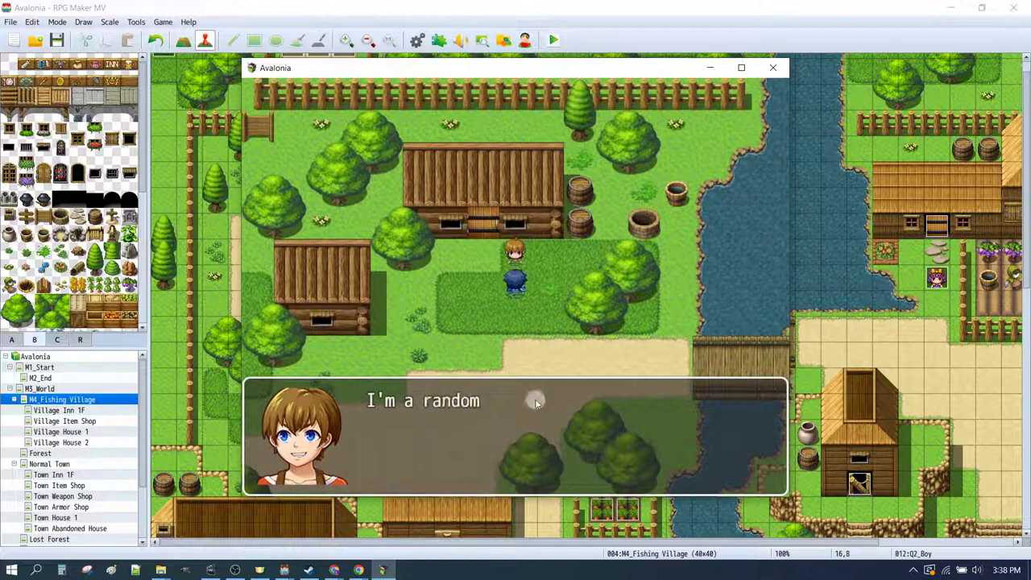
pyautogui.click(518, 439)
pyautogui.click(516, 425)
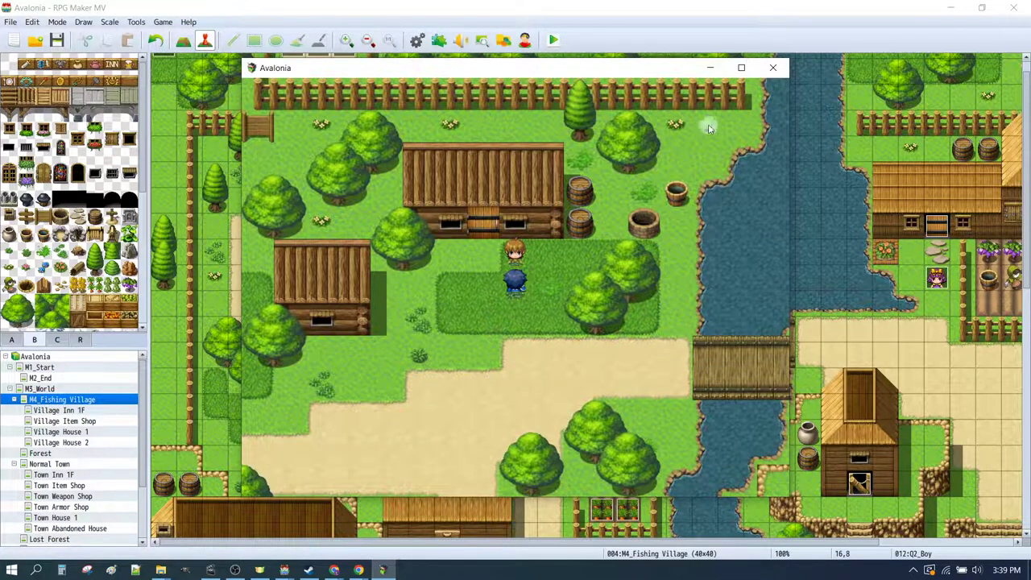
pyautogui.click(769, 70)
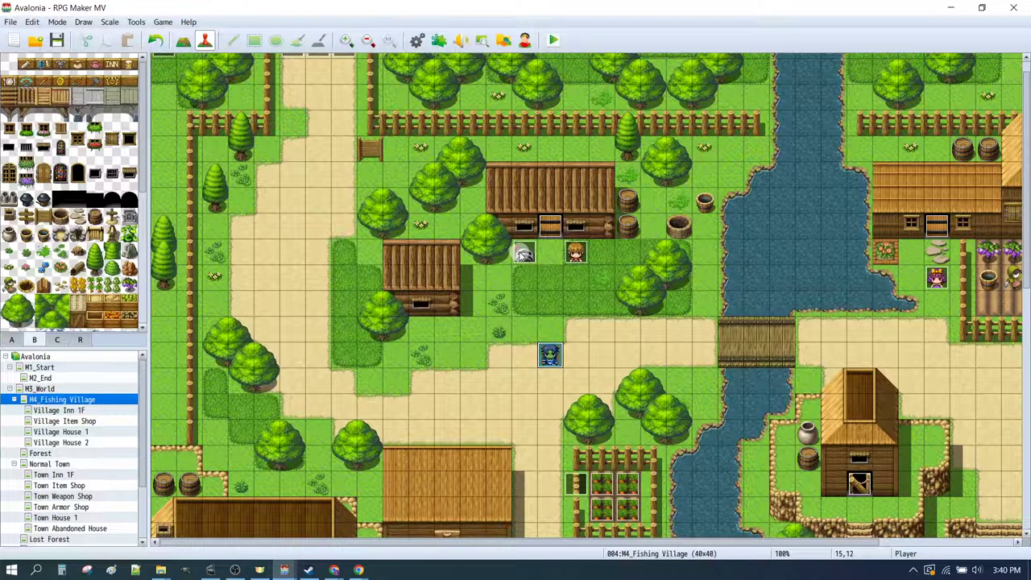
# - Review both pages of EV029, which plays Switch1 and turns on Q1_Complete and self switch A
pyautogui.doubleClick(525, 254)
pyautogui.click(503, 181)
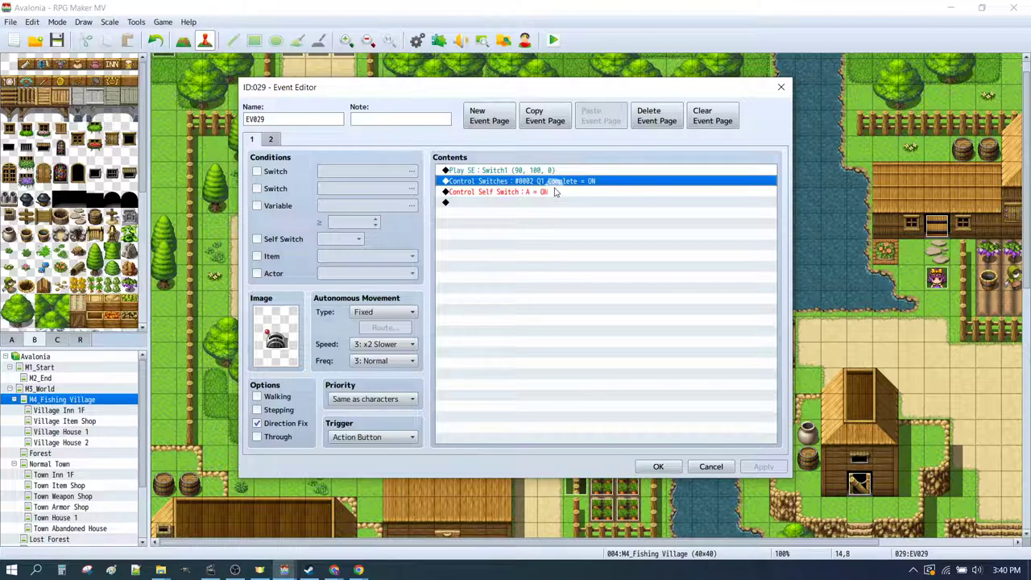
pyautogui.click(272, 140)
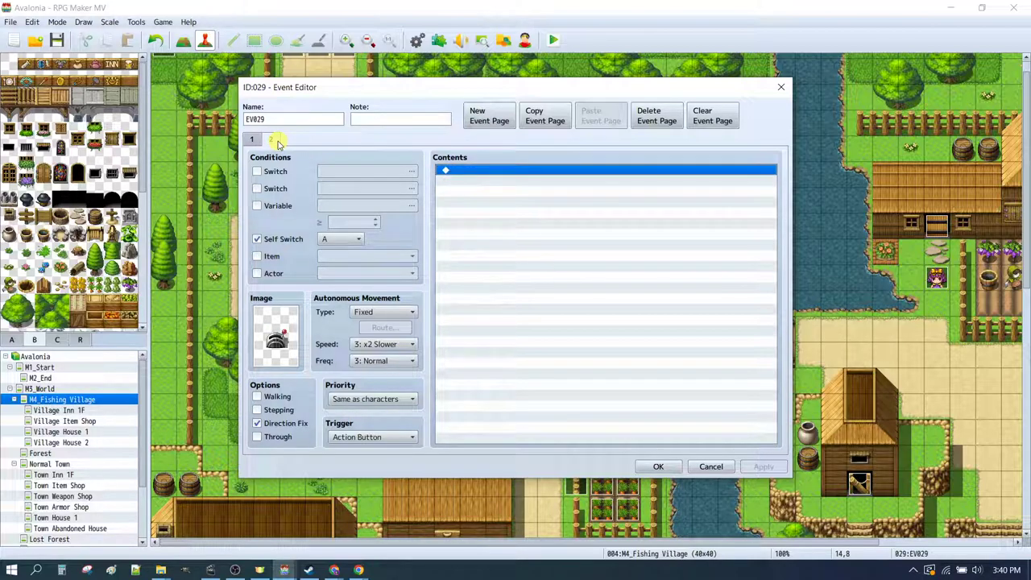
pyautogui.click(251, 140)
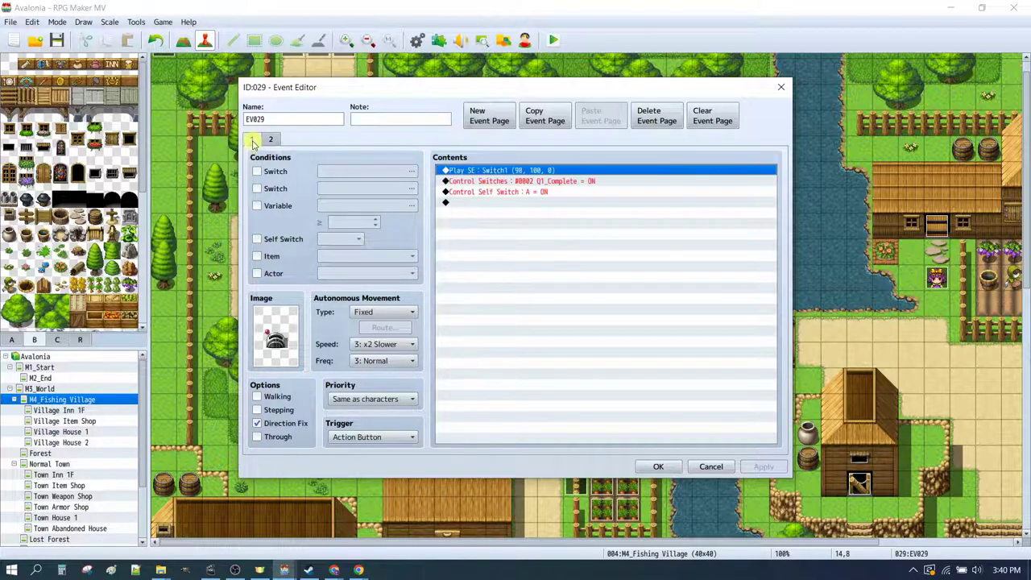
pyautogui.click(658, 466)
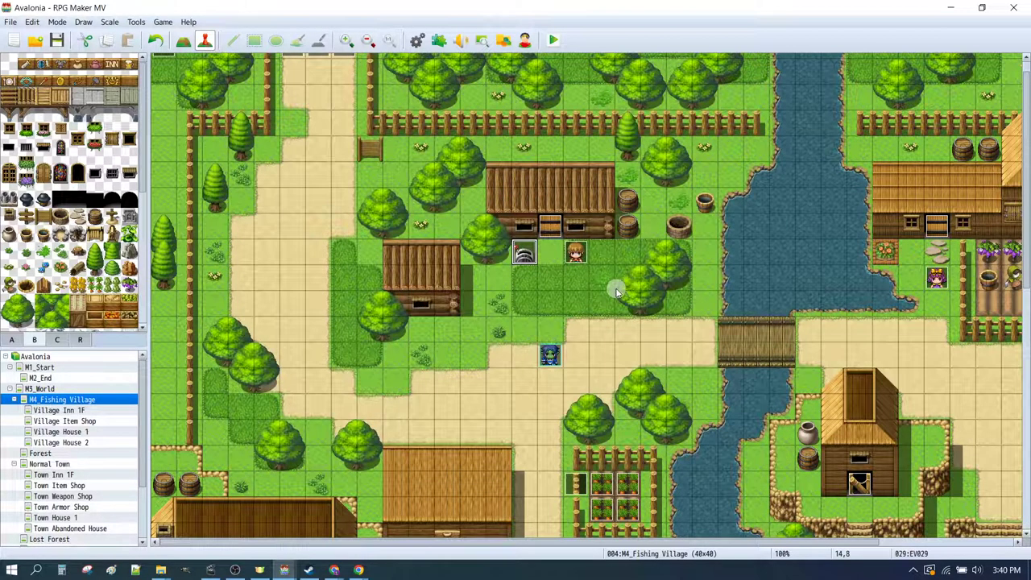
# - Start a playtest, saving changes first, and walk the hero next to Q2_Boy
pyautogui.click(553, 39)
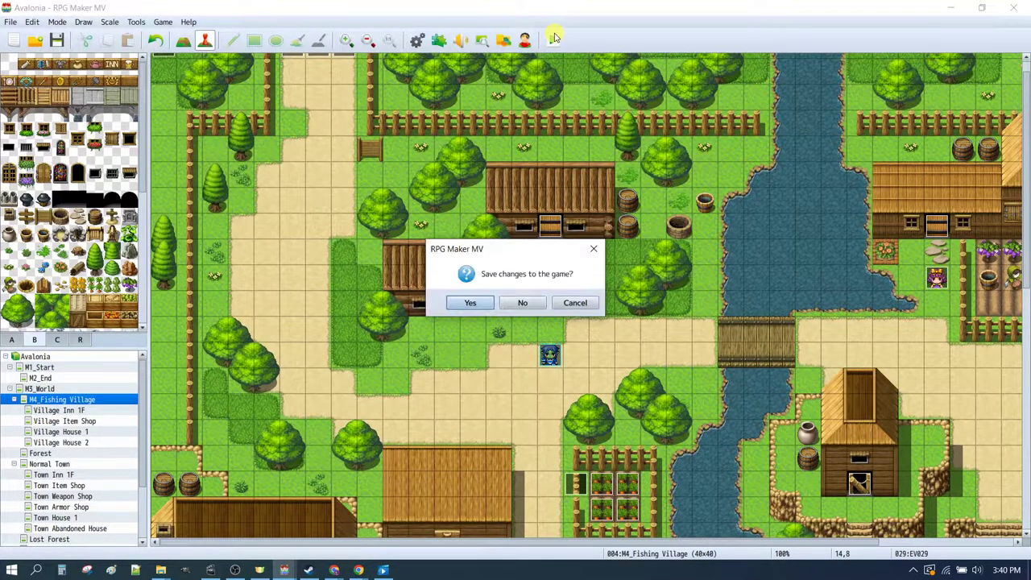
pyautogui.click(469, 302)
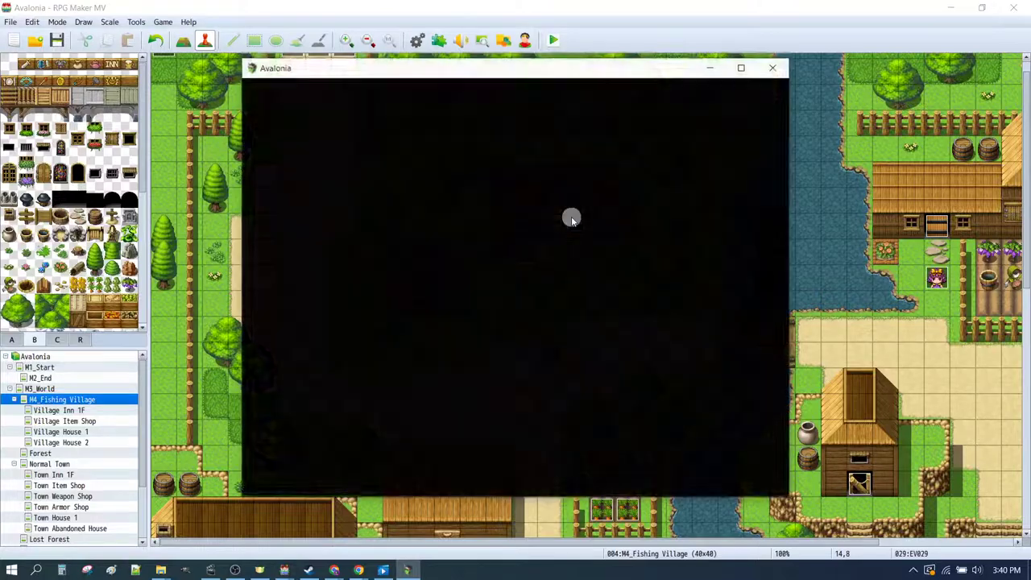
pyautogui.press('Up')
pyautogui.press('Left')
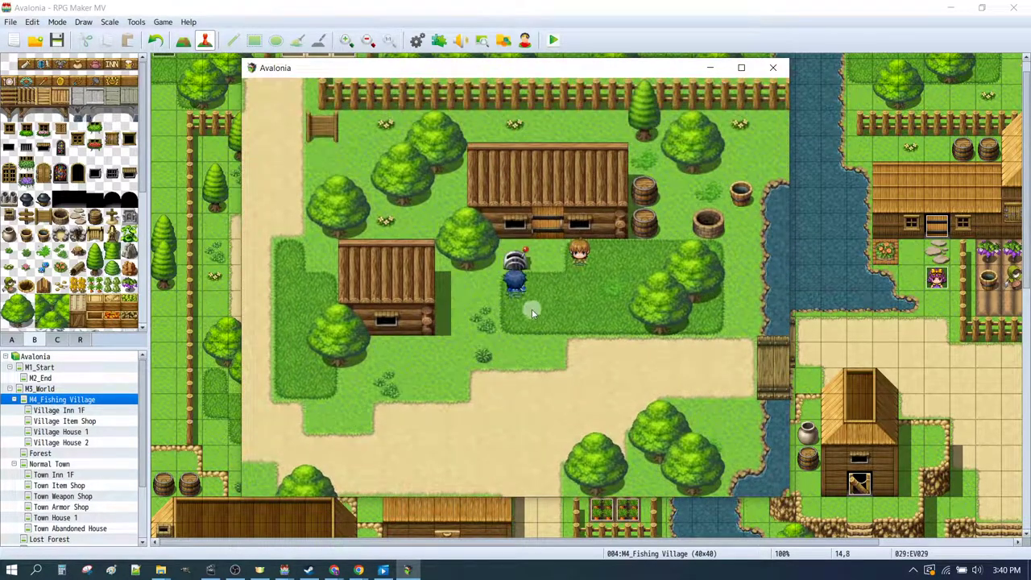
pyautogui.click(570, 302)
pyautogui.click(518, 226)
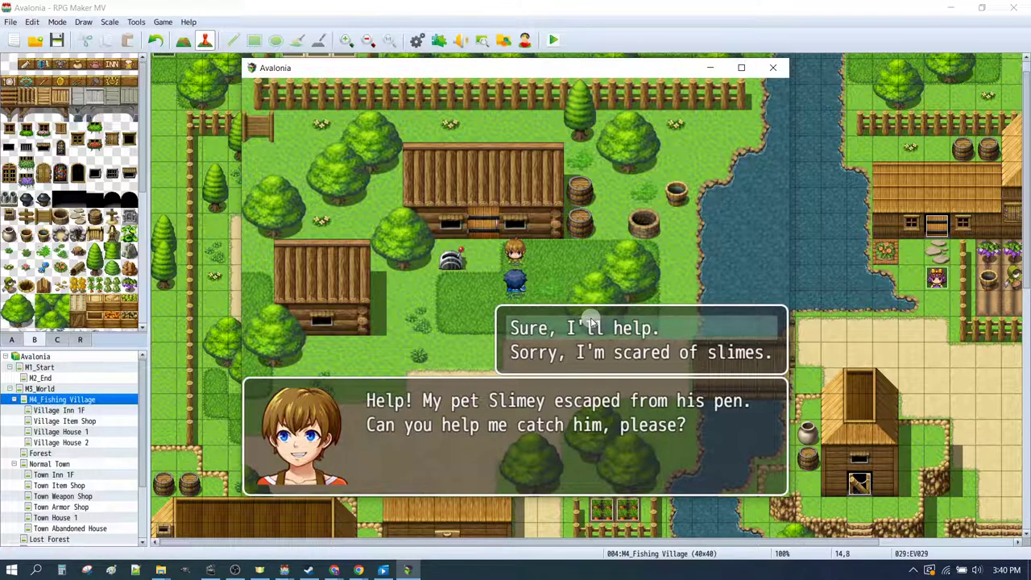
# - Refuse the boy with 'Sorry, I'm scared of slimes', then accept and receive the Slime Catcher
pyautogui.doubleClick(580, 352)
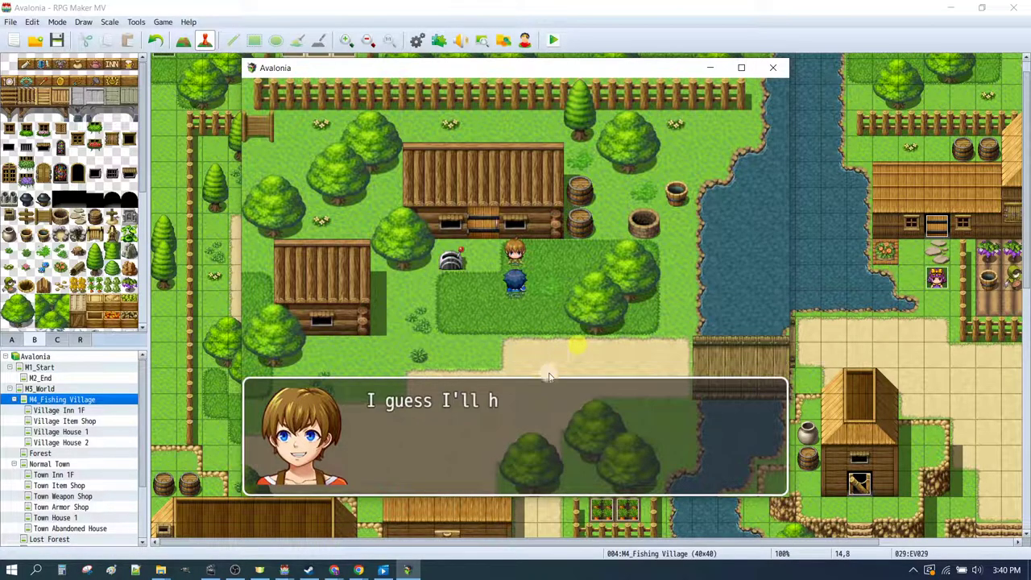
pyautogui.click(515, 453)
pyautogui.click(519, 255)
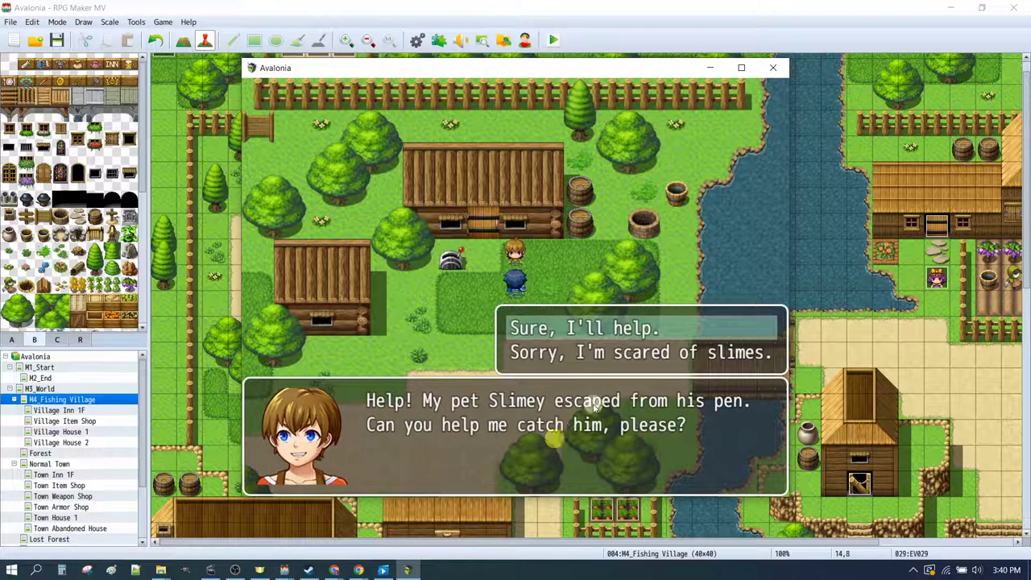
pyautogui.press('Return')
pyautogui.click(546, 428)
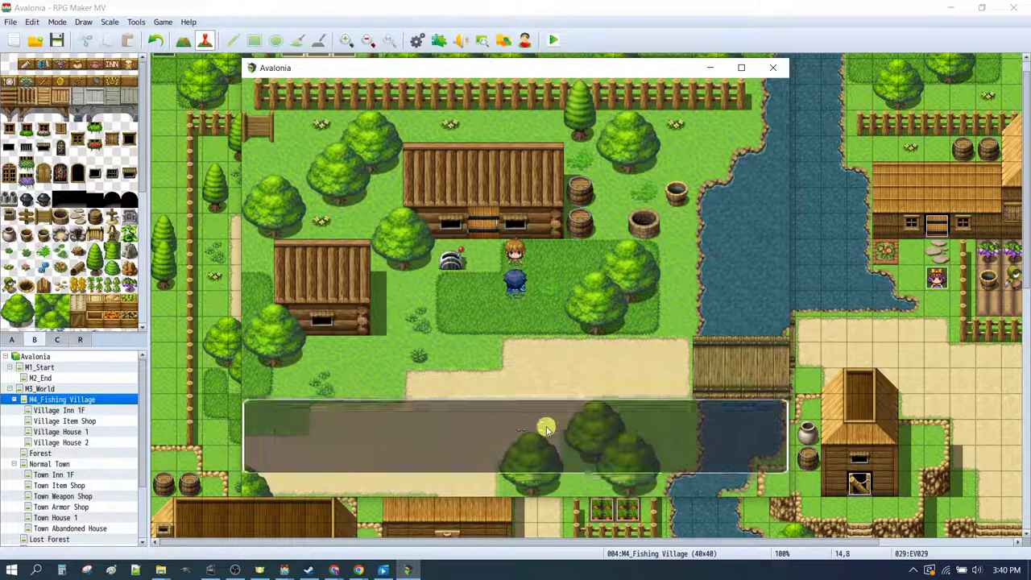
pyautogui.click(509, 274)
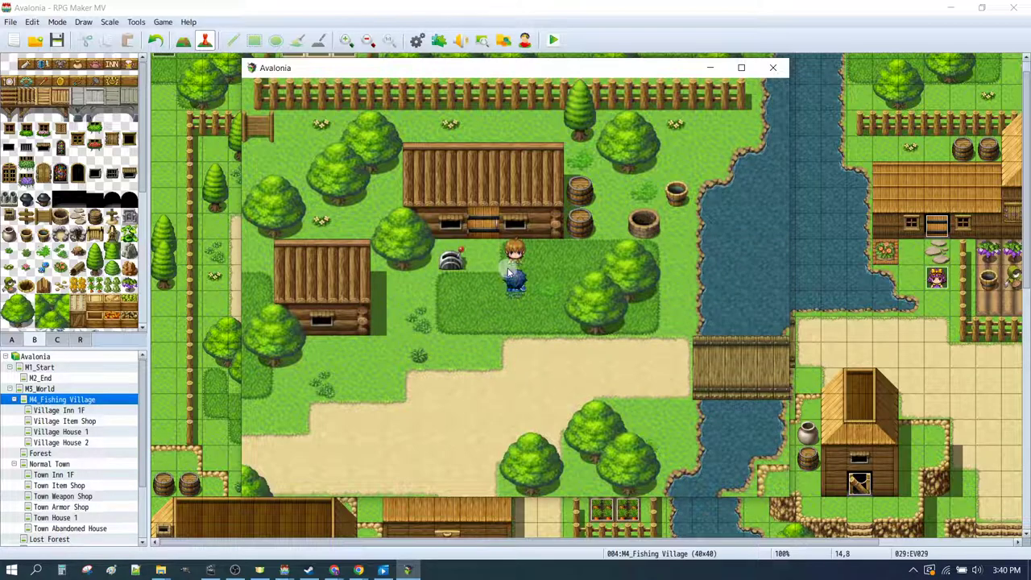
# - Talk to the boy again and answer 'Not yet..' to his pet slime question
pyautogui.click(509, 274)
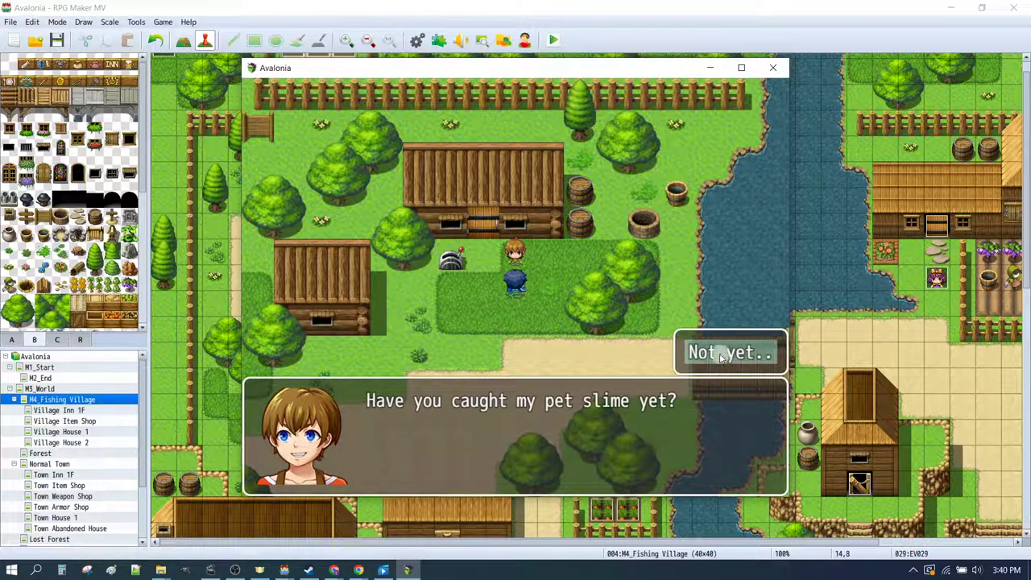
pyautogui.click(723, 357)
pyautogui.click(515, 422)
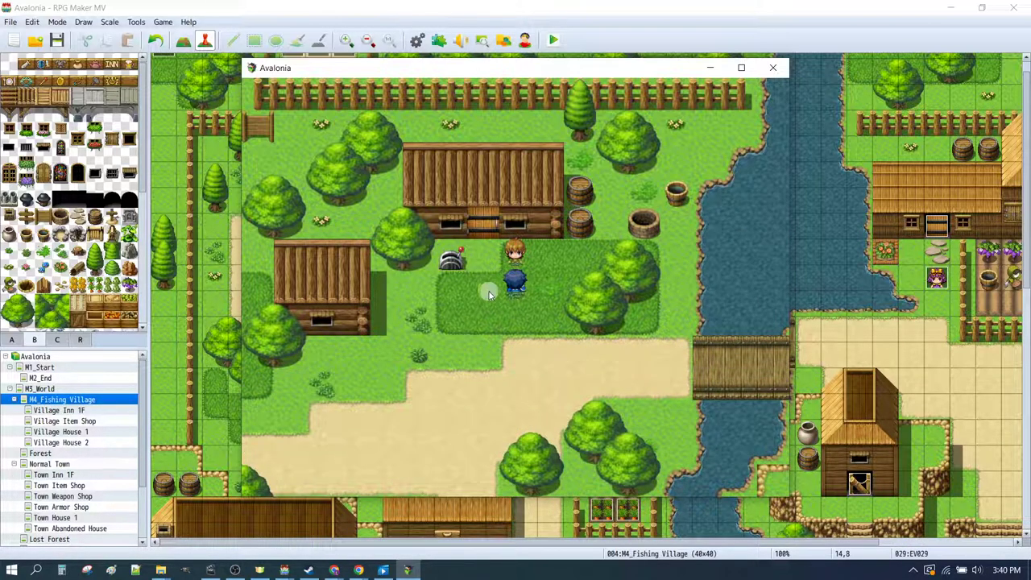
# - Close the playtest, open Village House 1 and set the player's starting position inside the door
pyautogui.click(772, 67)
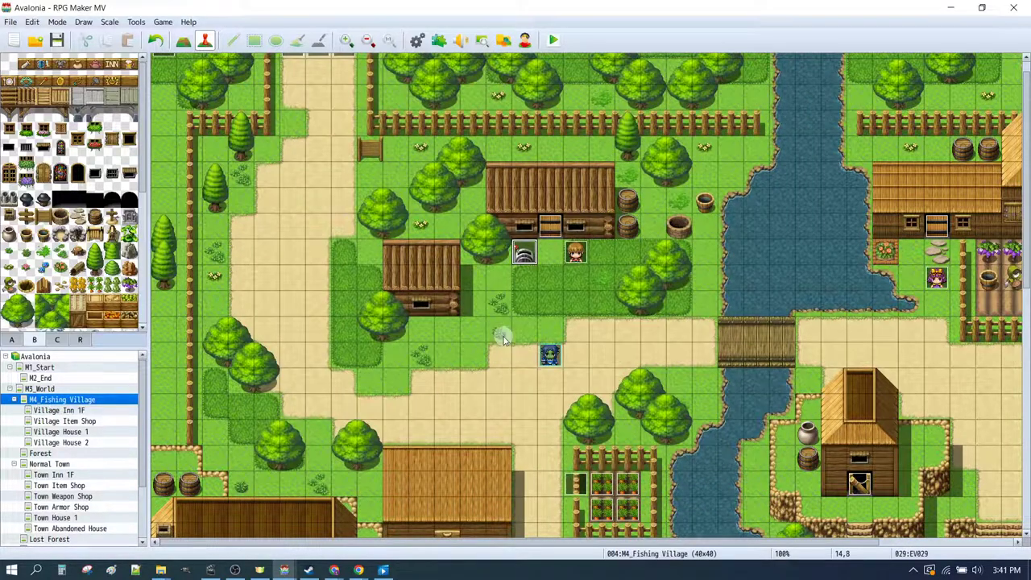
pyautogui.click(550, 302)
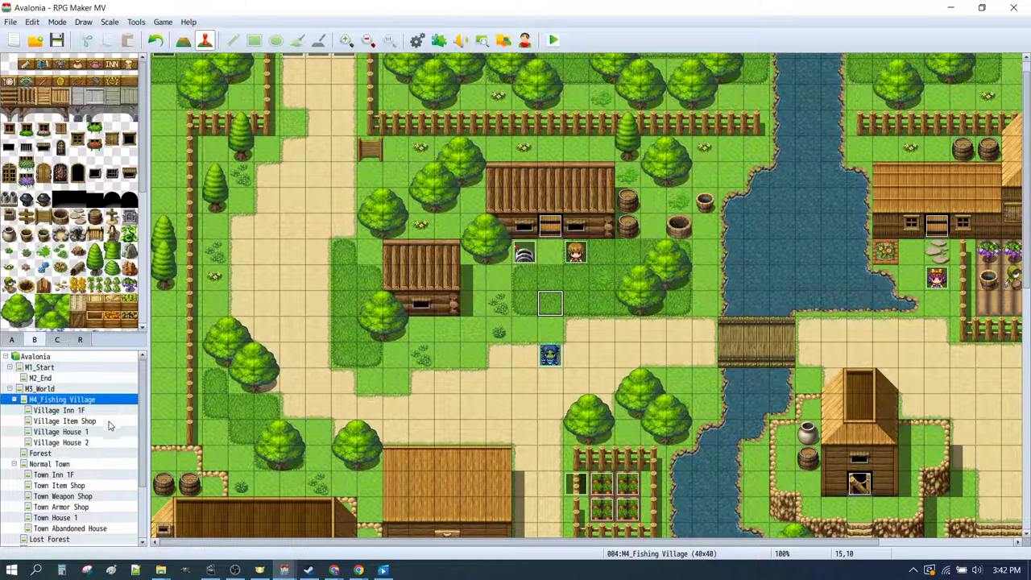
pyautogui.click(85, 432)
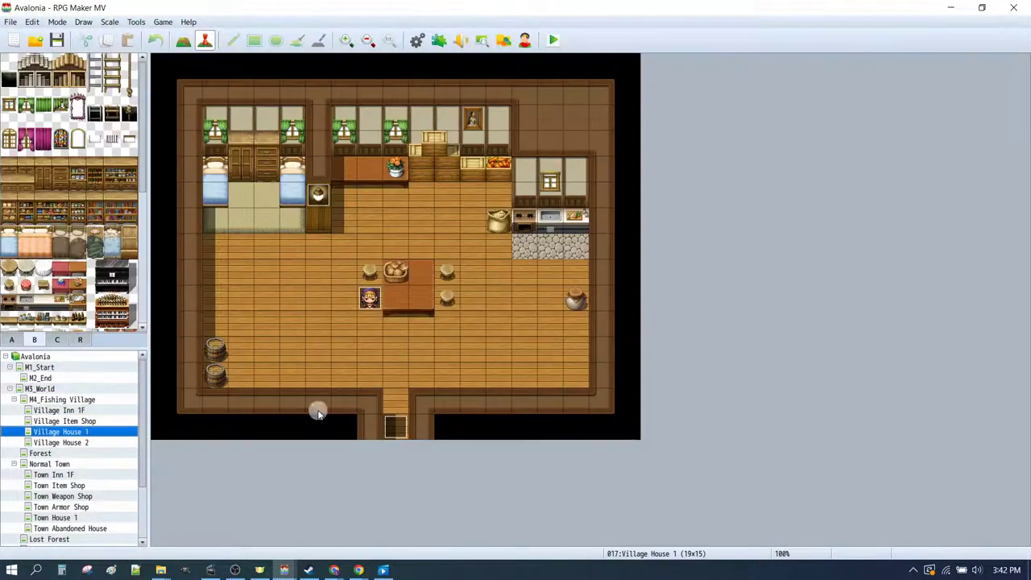
pyautogui.rightClick(396, 358)
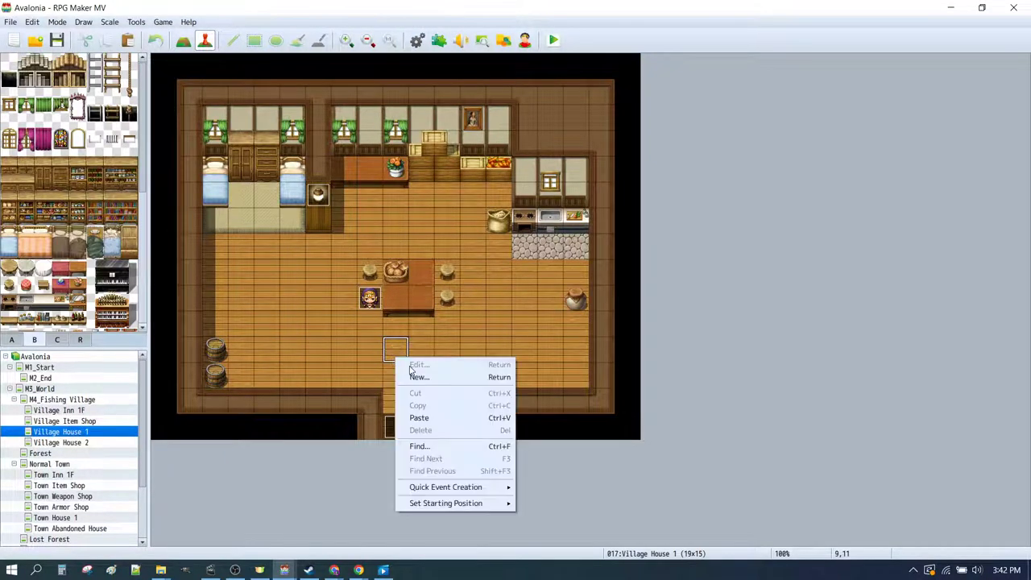
pyautogui.moveTo(498, 506)
pyautogui.click(538, 503)
# - Delete the villager event EV003 at the table and move the player start to the room's left side
pyautogui.click(369, 298)
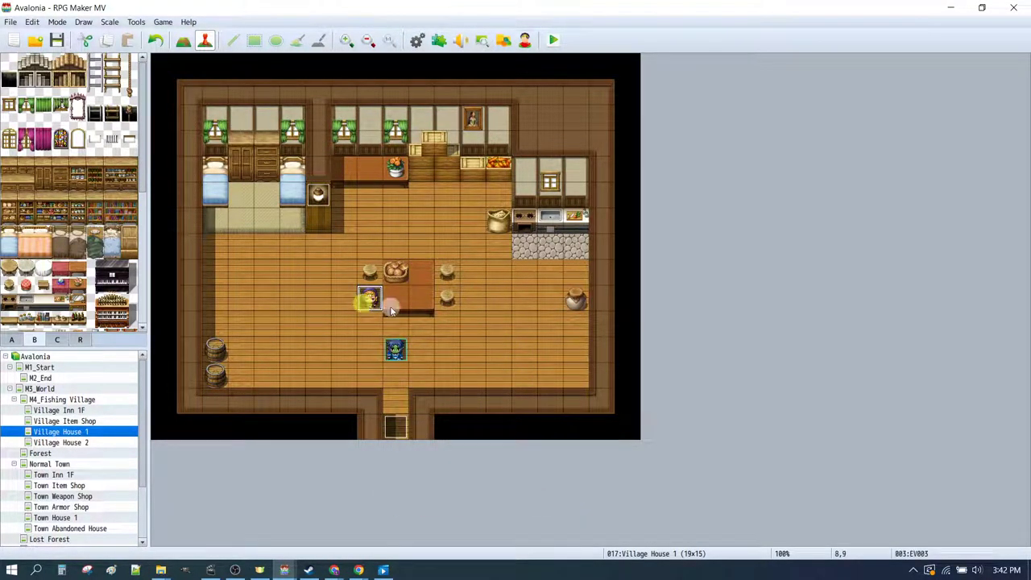
pyautogui.press('Delete')
pyautogui.click(396, 348)
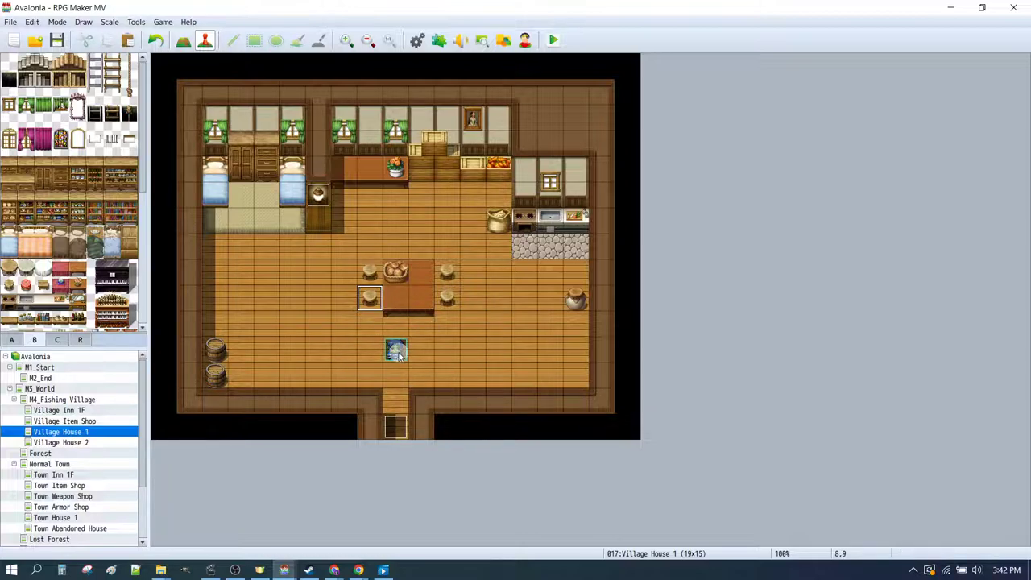
pyautogui.moveTo(325, 320); pyautogui.dragTo(322, 321)
pyautogui.click(427, 349)
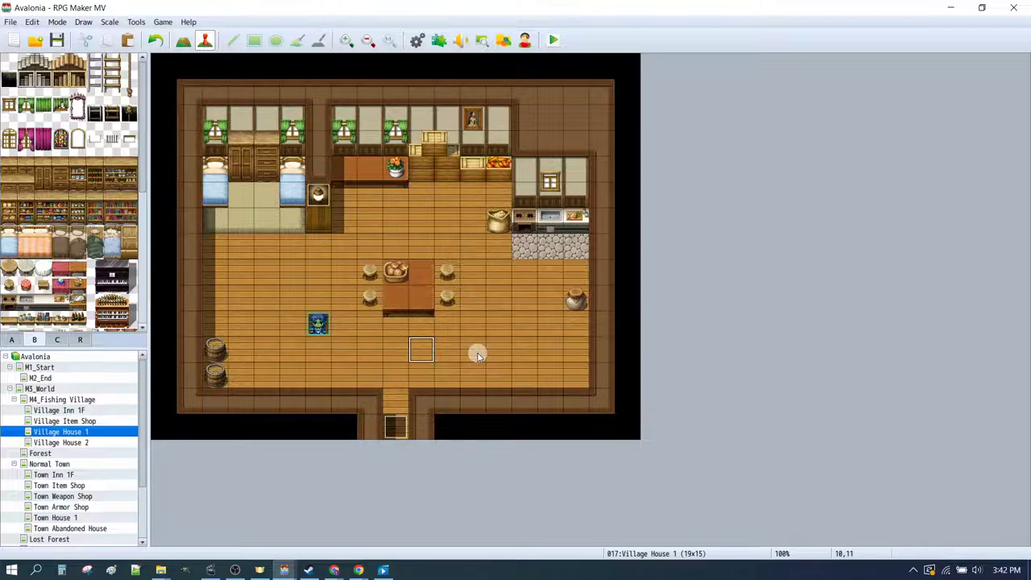
pyautogui.click(427, 298)
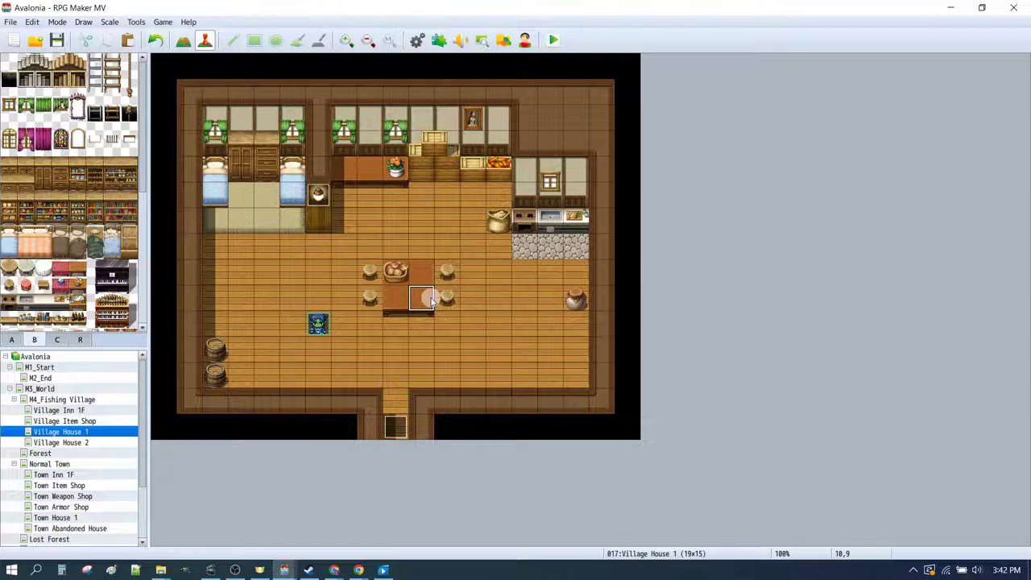
pyautogui.press('F5')
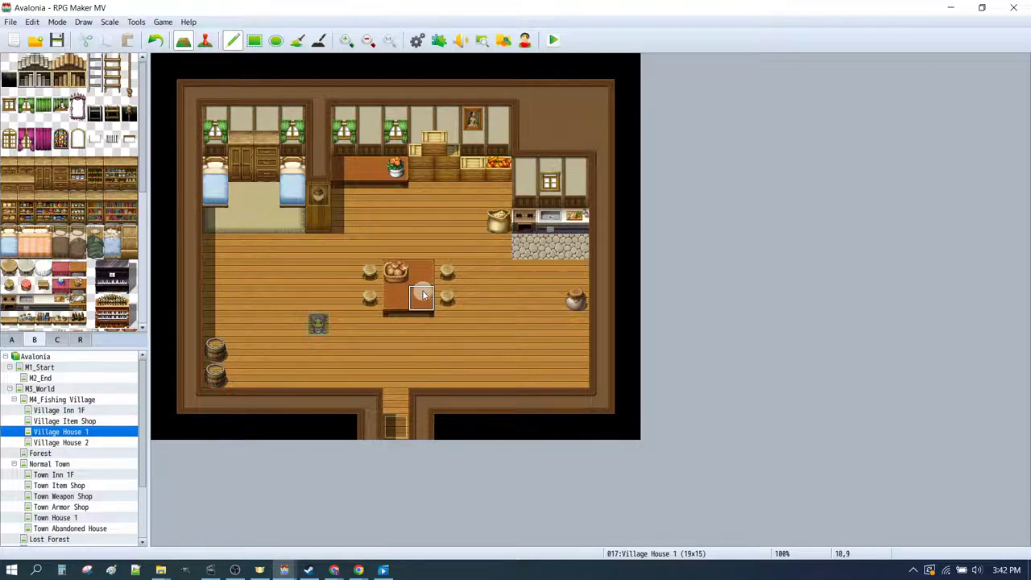
# - Paint an L-shaped dark wooden counter along row 11 and down at 13,12, then create a new event at 15,12
pyautogui.click(575, 351)
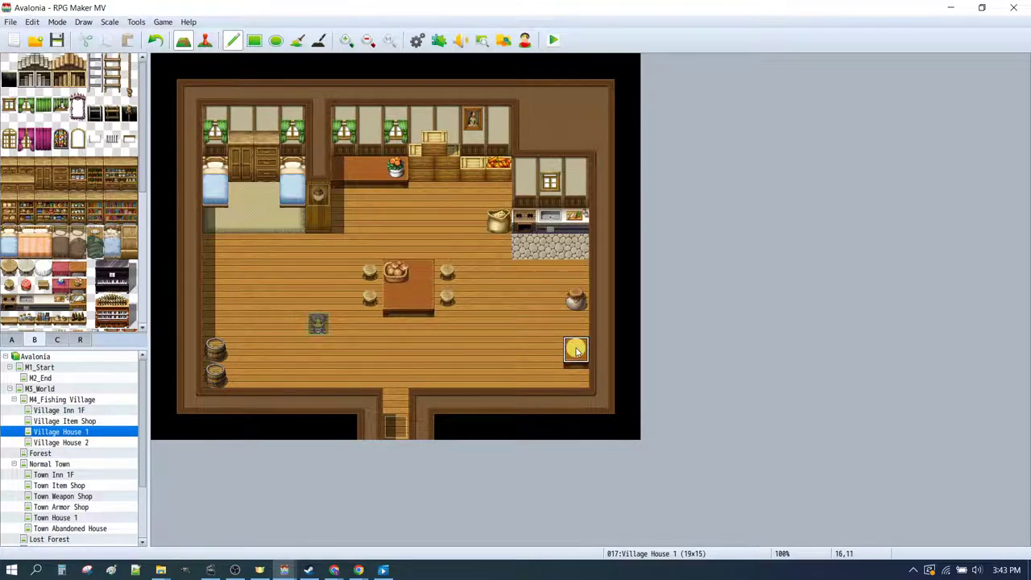
pyautogui.moveTo(541, 348); pyautogui.dragTo(498, 355)
pyautogui.click(498, 372)
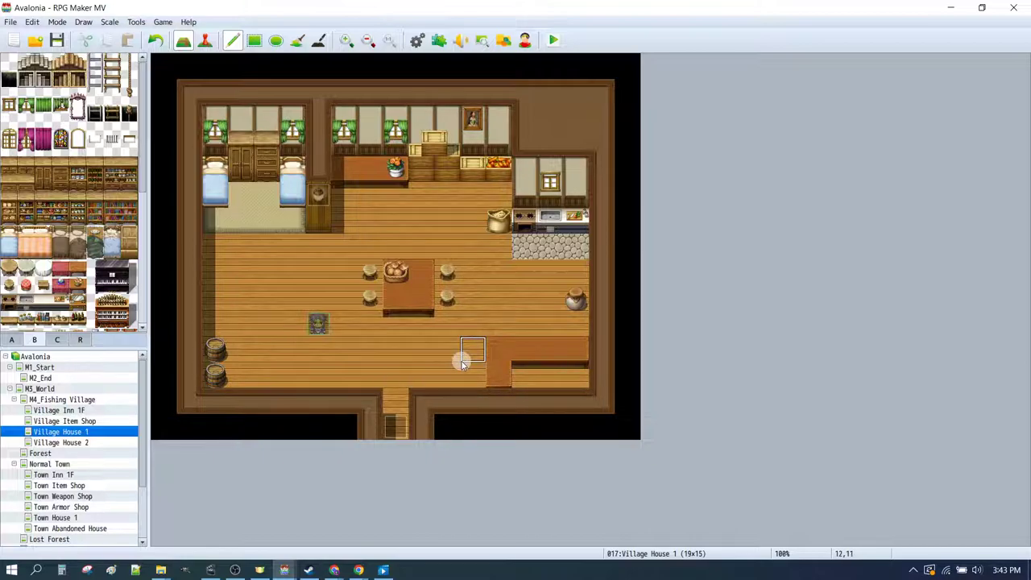
pyautogui.press('F6')
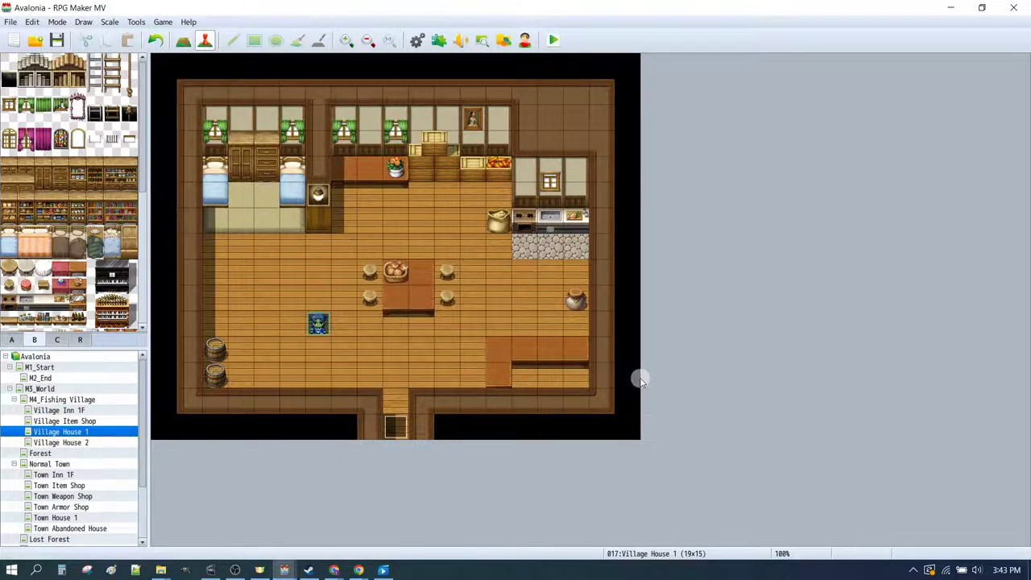
pyautogui.doubleClick(546, 377)
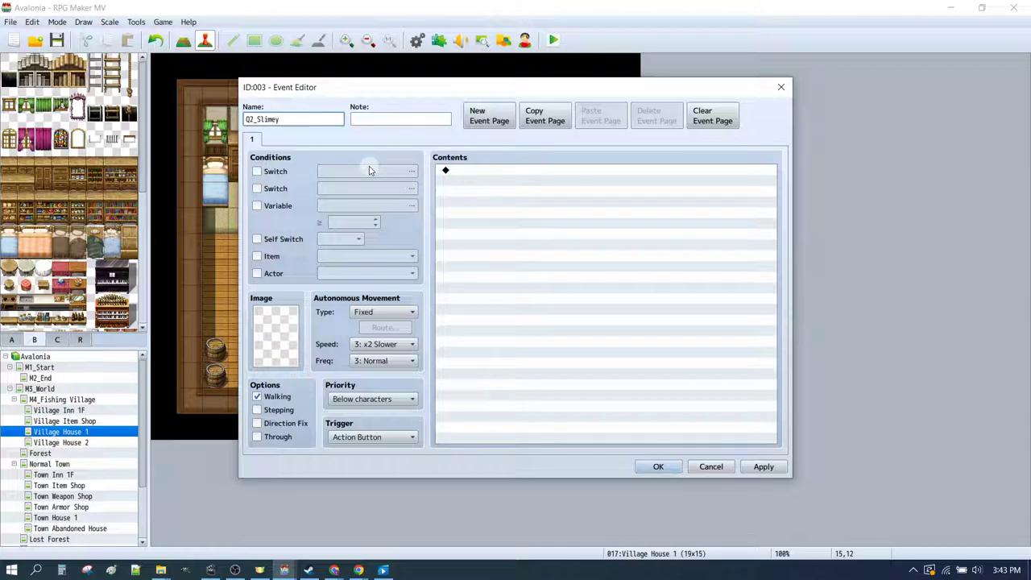
# - Give Q2_Slimey the blue slime sprite from the Monster sheet and Random movement
pyautogui.doubleClick(284, 335)
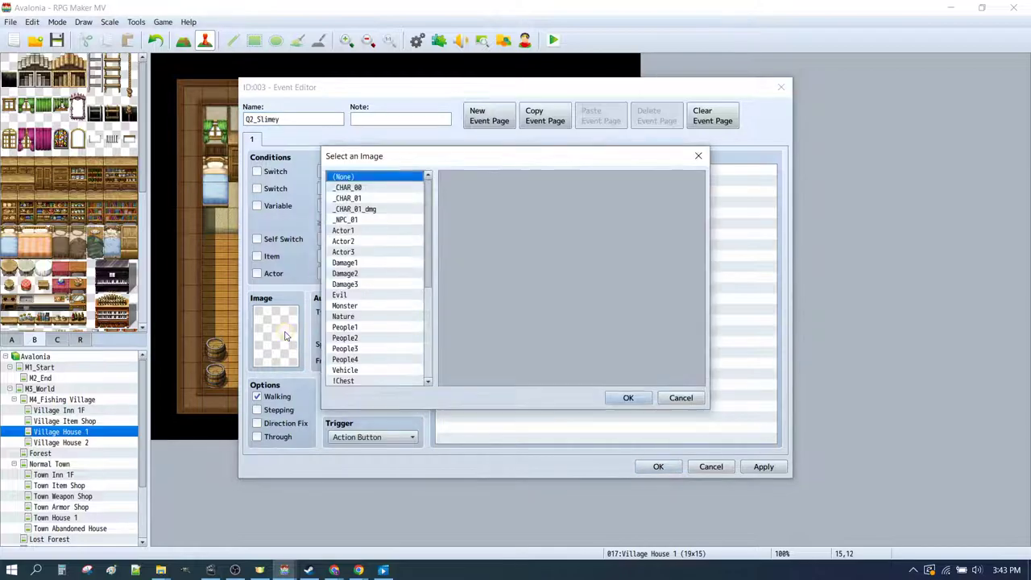
pyautogui.scroll(-2, 362, 277)
pyautogui.click(346, 240)
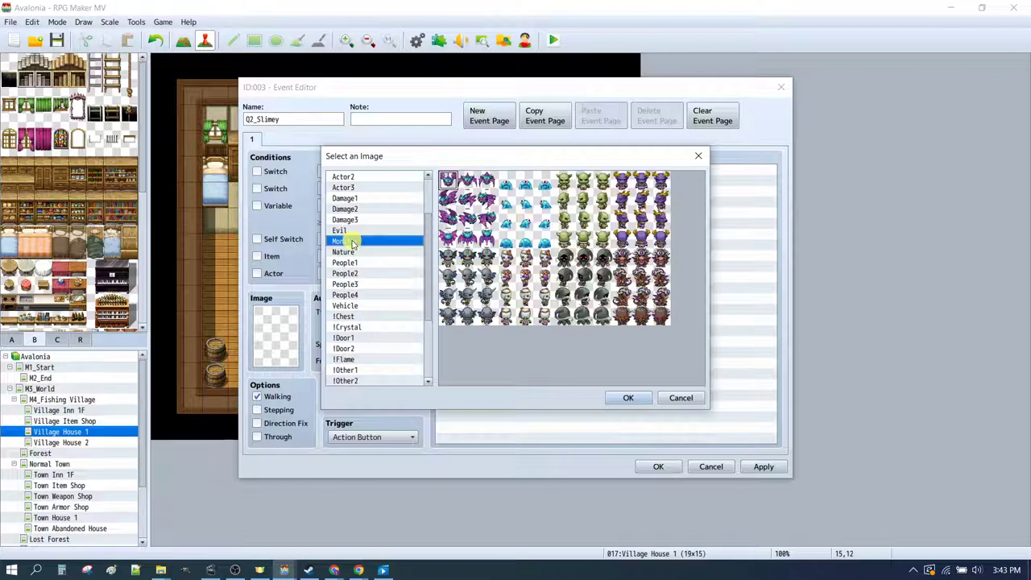
pyautogui.click(525, 182)
pyautogui.click(629, 398)
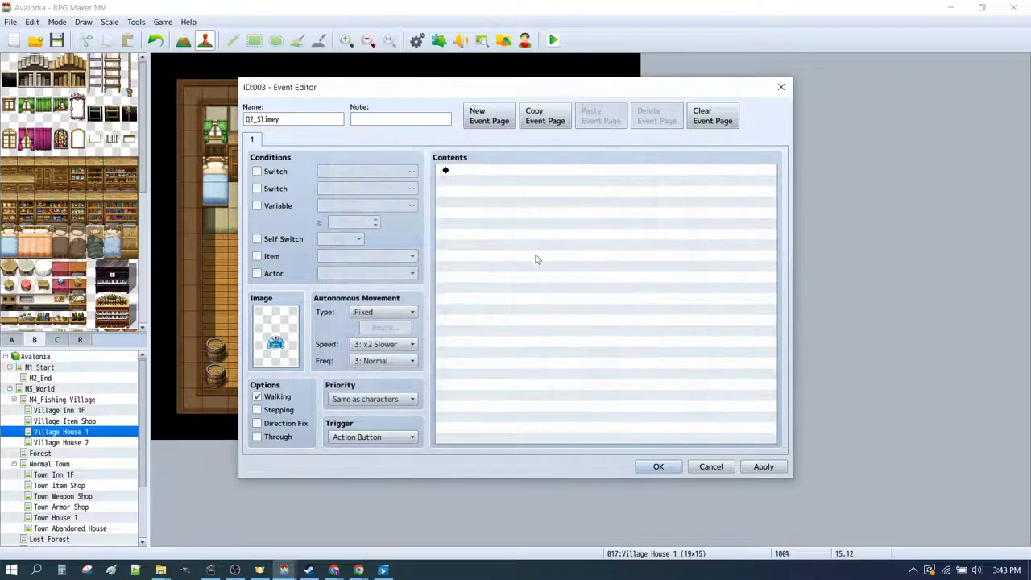
pyautogui.click(378, 314)
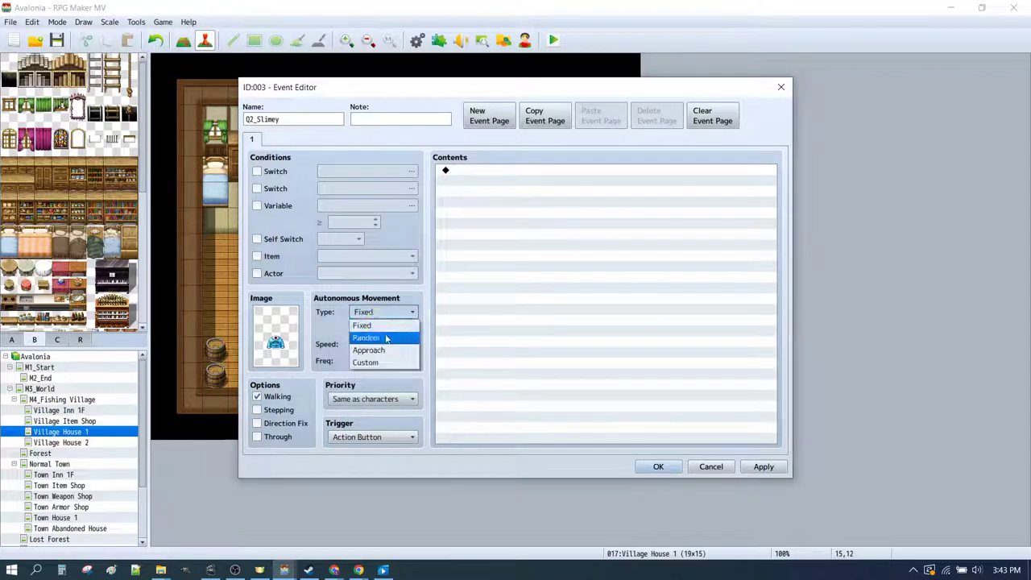
pyautogui.click(386, 338)
# - Add the message 'You see a slimy blob squelching around in the corner. Is this someone's pet?' and save the event
pyautogui.click(528, 214)
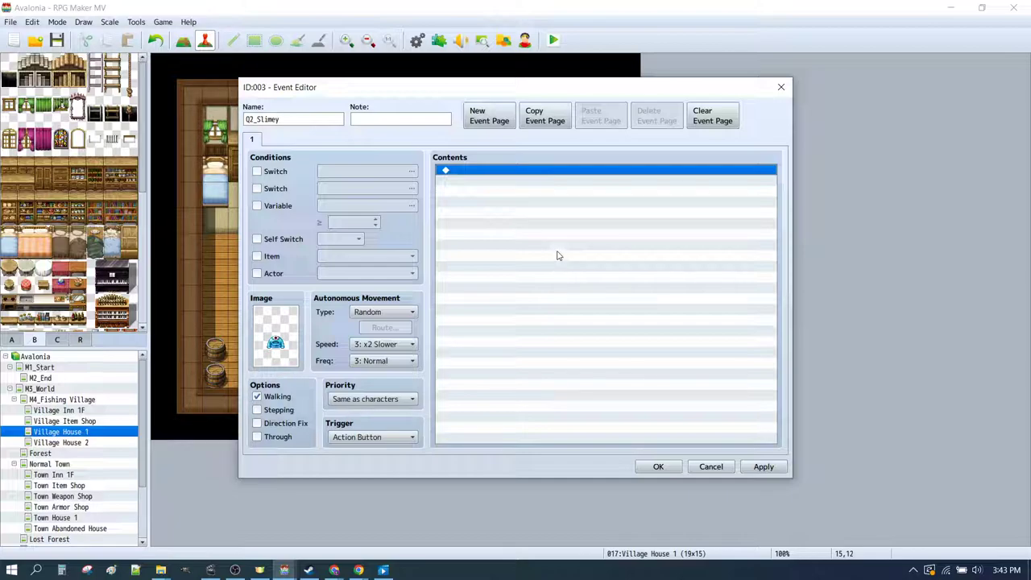
pyautogui.hotkey('ctrl', 'v')
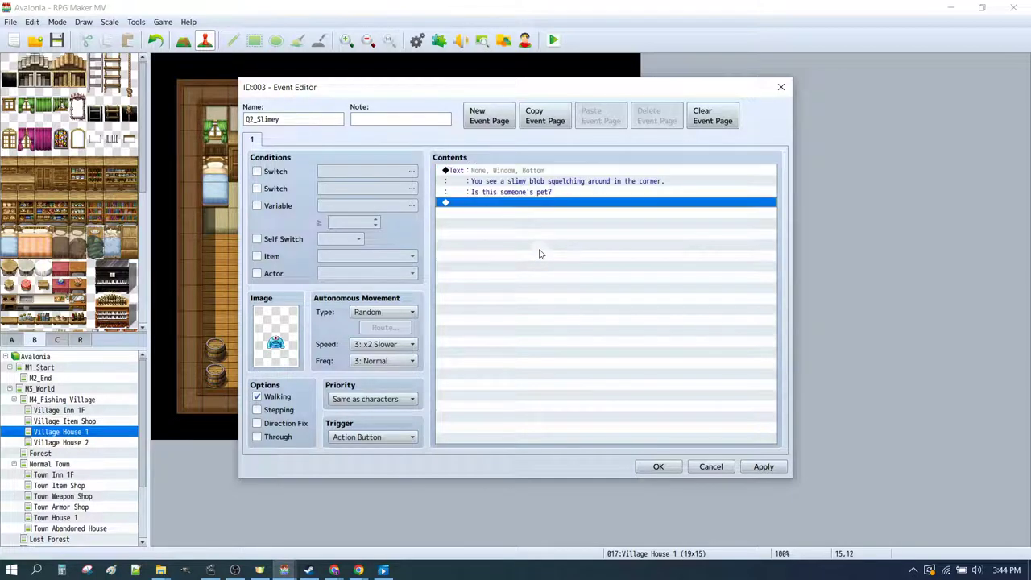
pyautogui.click(529, 170)
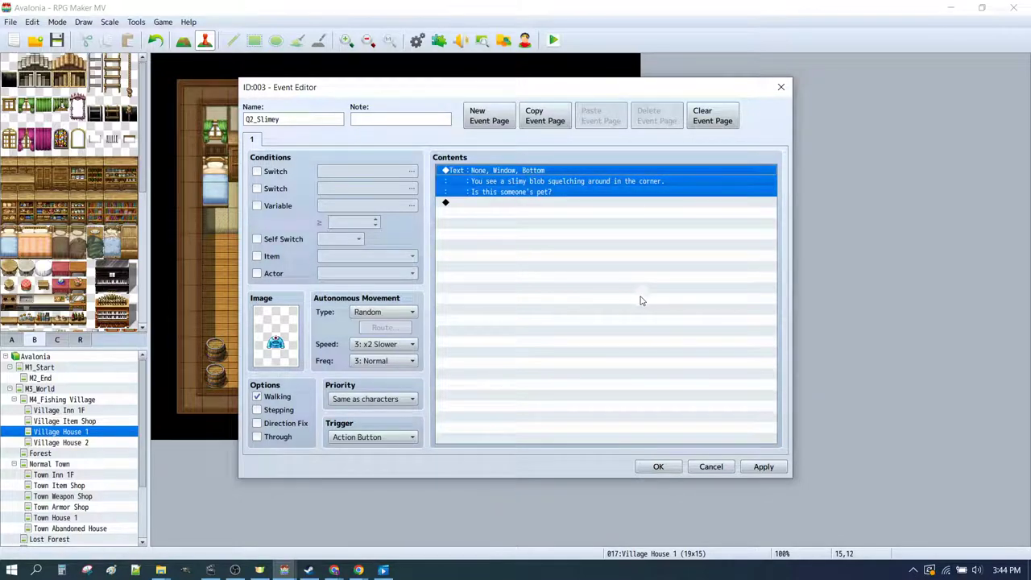
pyautogui.click(658, 466)
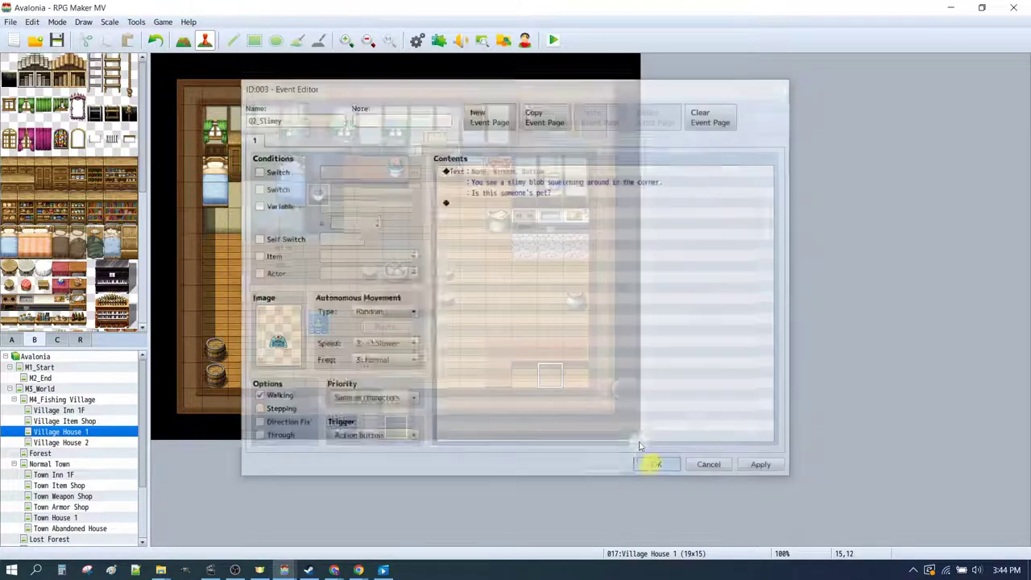
pyautogui.click(553, 40)
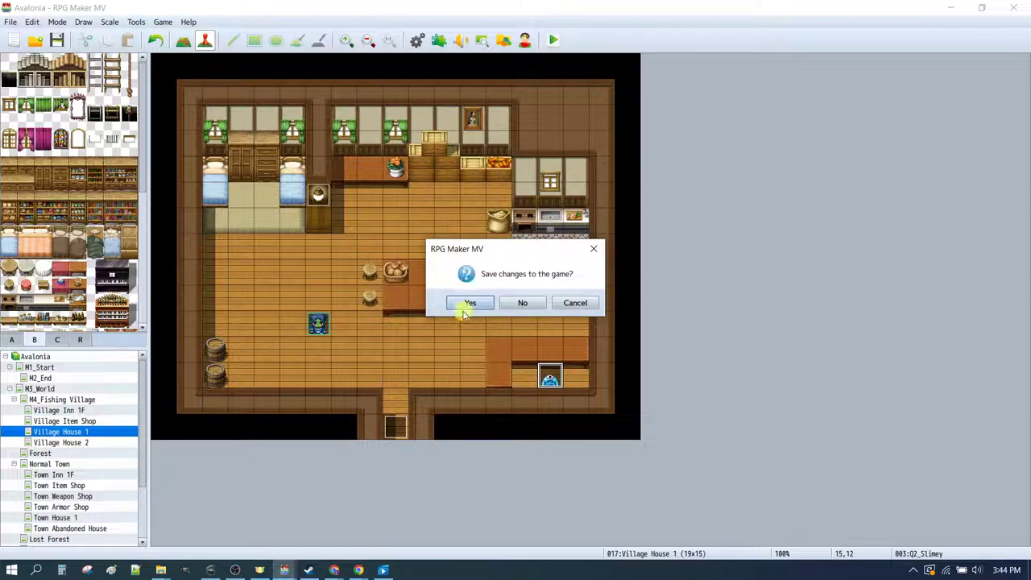
# - Save, walk the hero to the slime behind the counter, read its slimy-blob message, and end the playtest
pyautogui.click(476, 302)
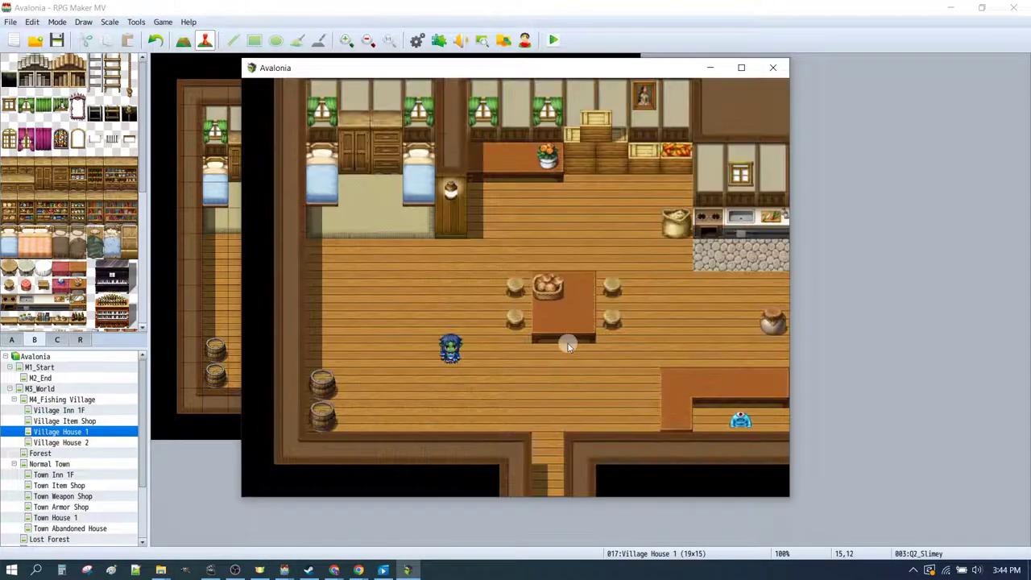
pyautogui.click(679, 362)
pyautogui.click(678, 355)
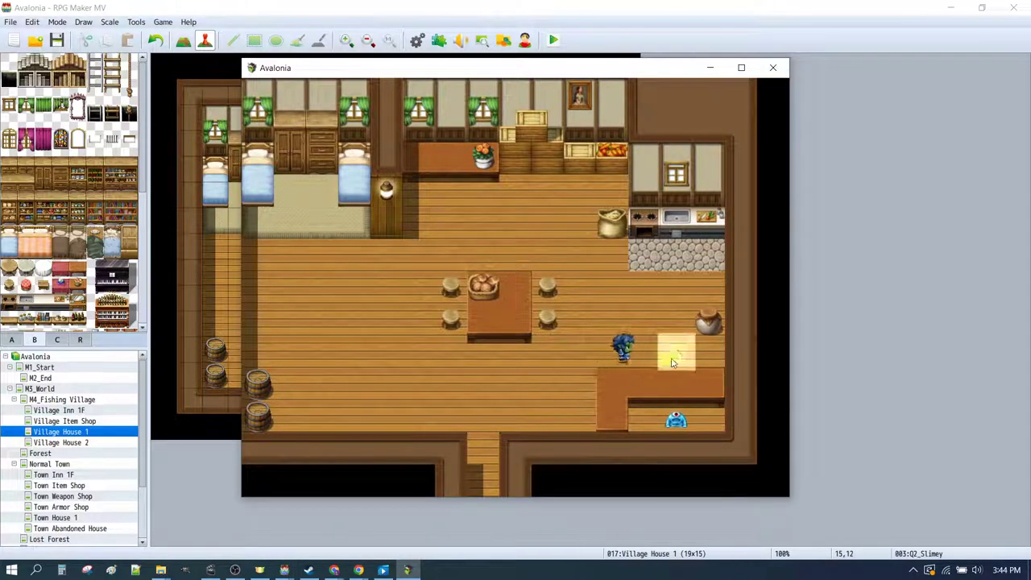
pyautogui.click(678, 431)
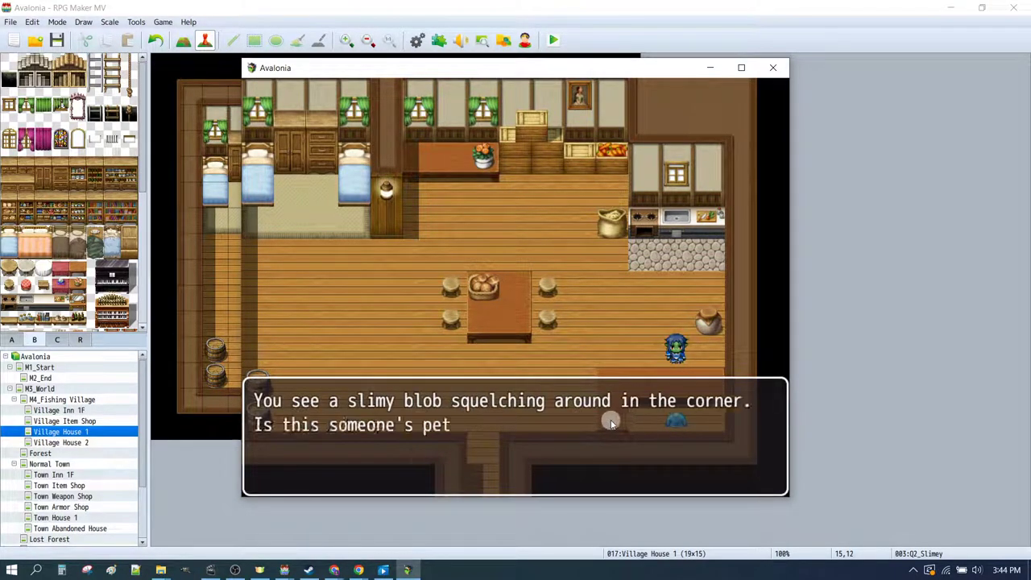
pyautogui.click(517, 428)
pyautogui.click(548, 352)
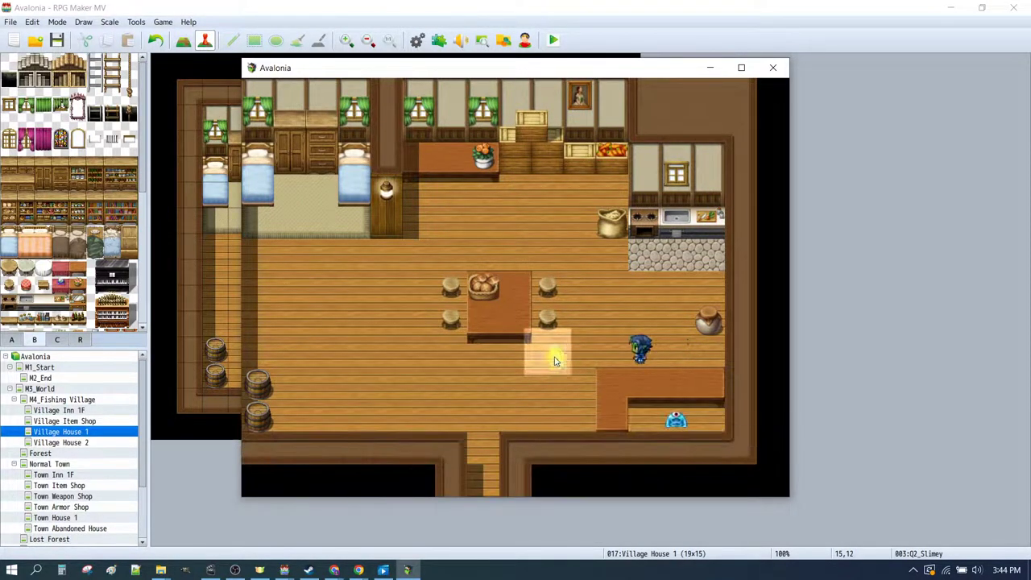
pyautogui.click(518, 379)
pyautogui.click(773, 68)
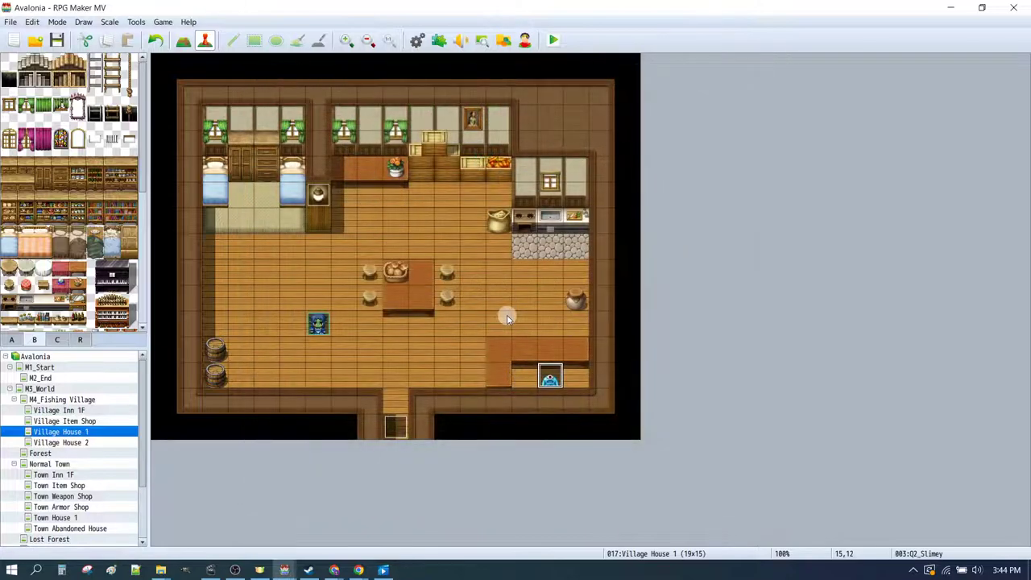
pyautogui.doubleClick(550, 375)
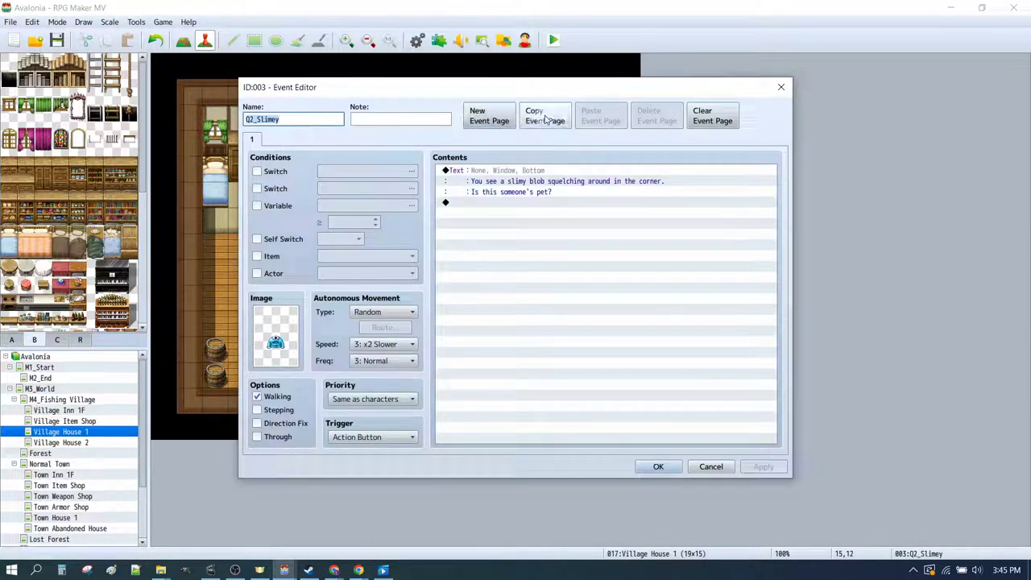
# - Add a second page to Q2_Slimey requiring Q2_Stage ≥ 1, with Walking animation turned off
pyautogui.click(506, 121)
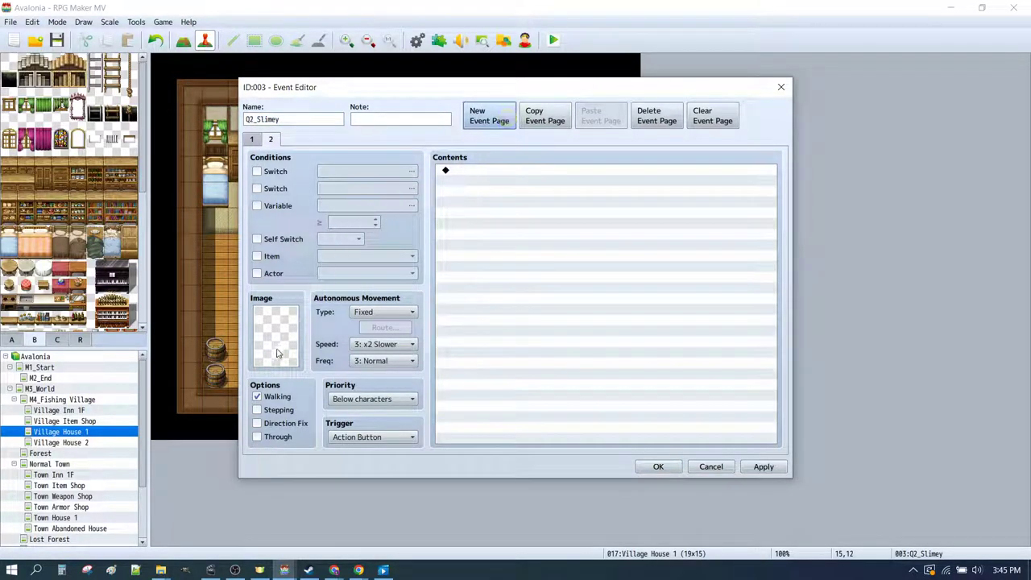
pyautogui.click(274, 205)
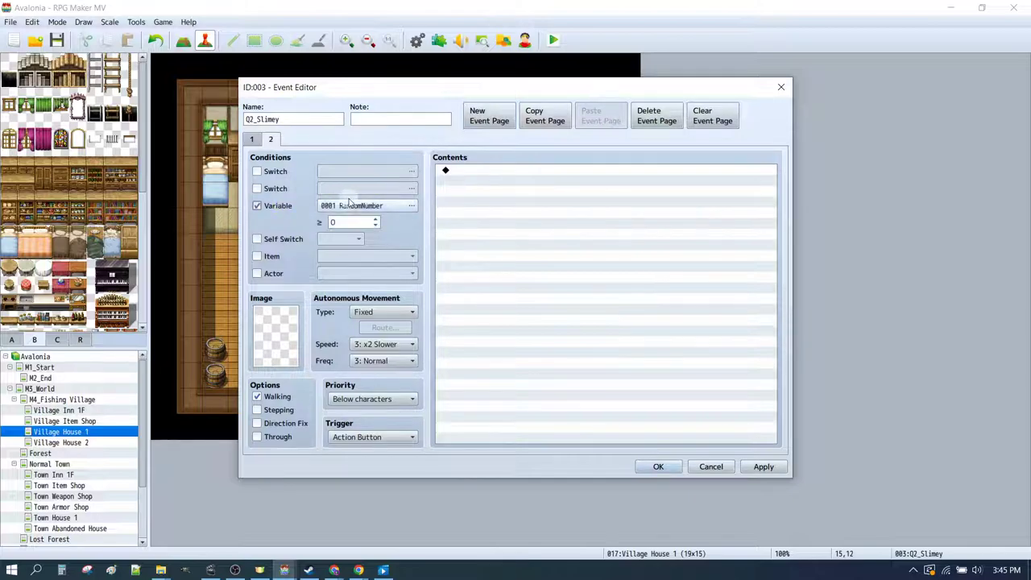
pyautogui.click(356, 206)
pyautogui.click(536, 193)
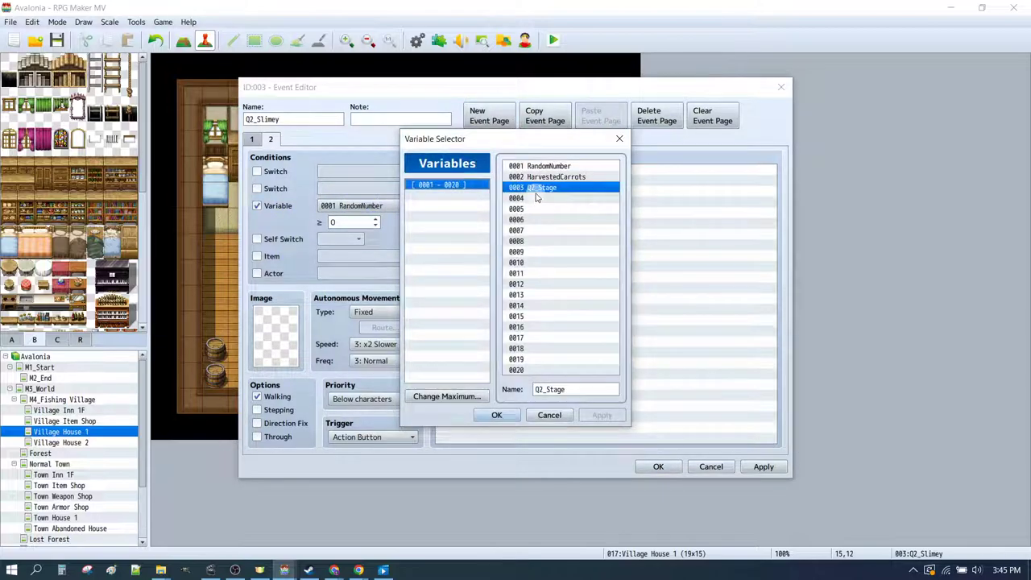
pyautogui.click(501, 418)
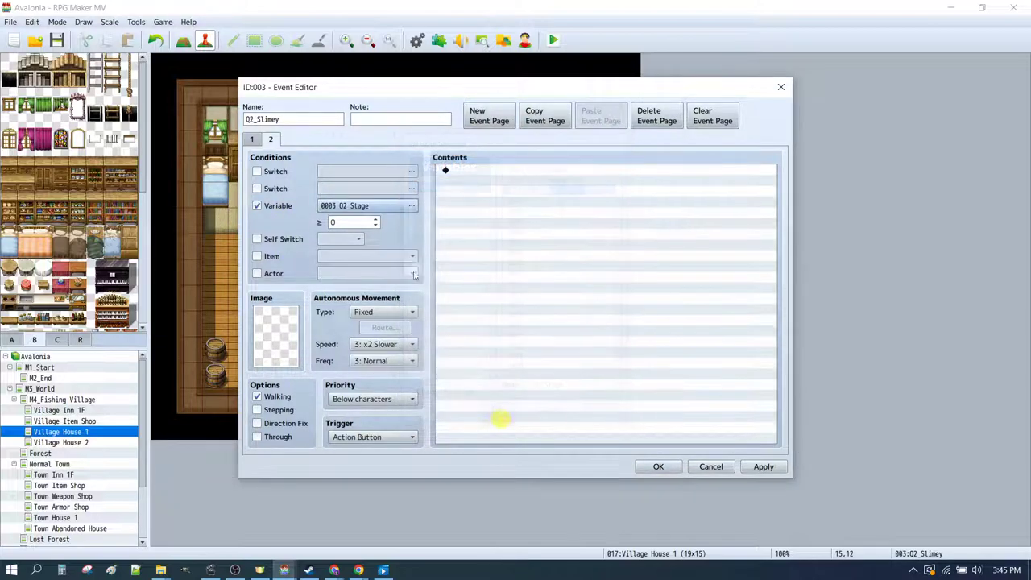
pyautogui.click(508, 252)
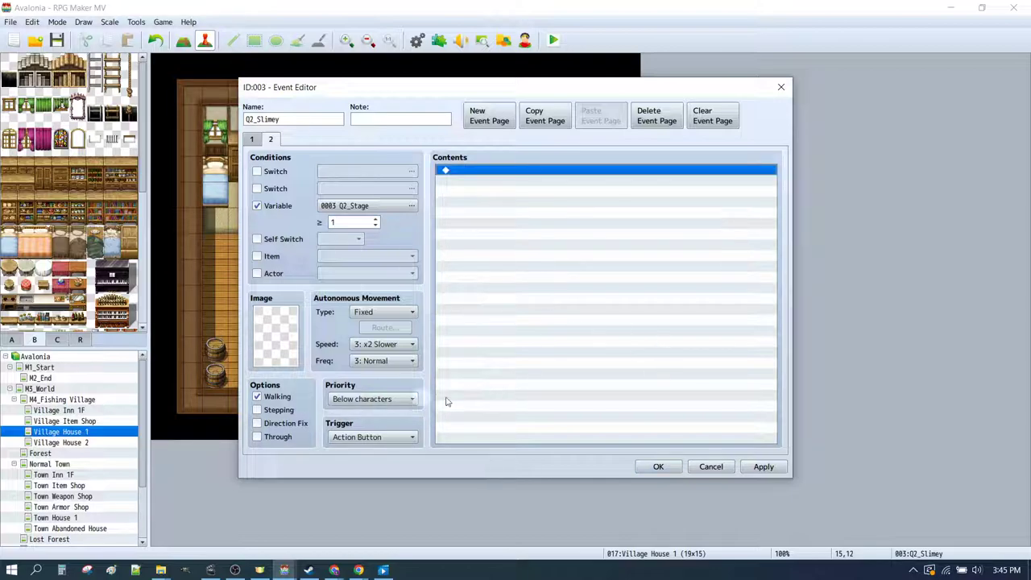
pyautogui.click(256, 397)
pyautogui.click(658, 466)
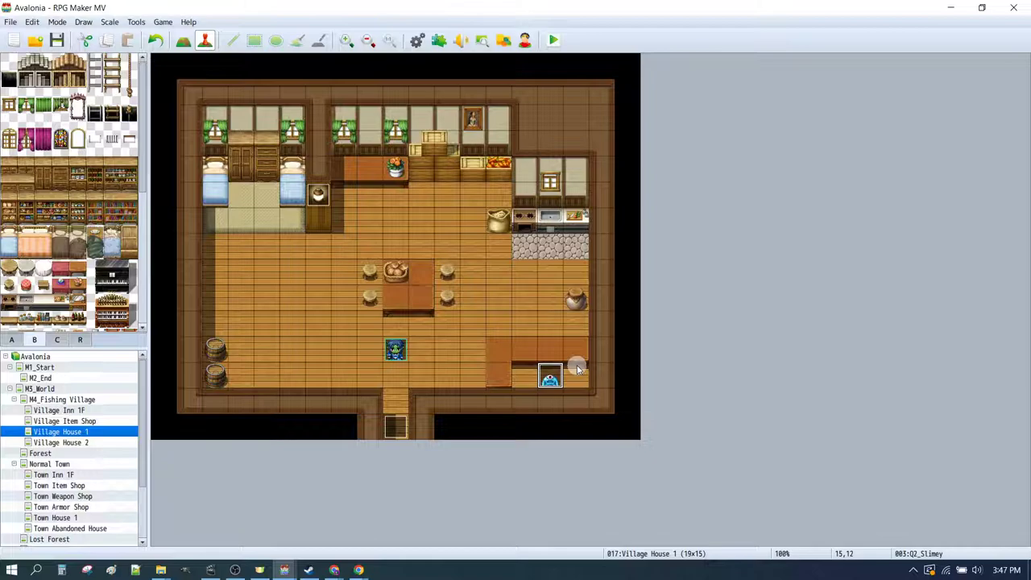
# - Copy the slime event and paste it onto the empty floor tile at 4,9
pyautogui.hotkey('ctrl', 'c')
pyautogui.click(276, 304)
pyautogui.hotkey('ctrl', 'v')
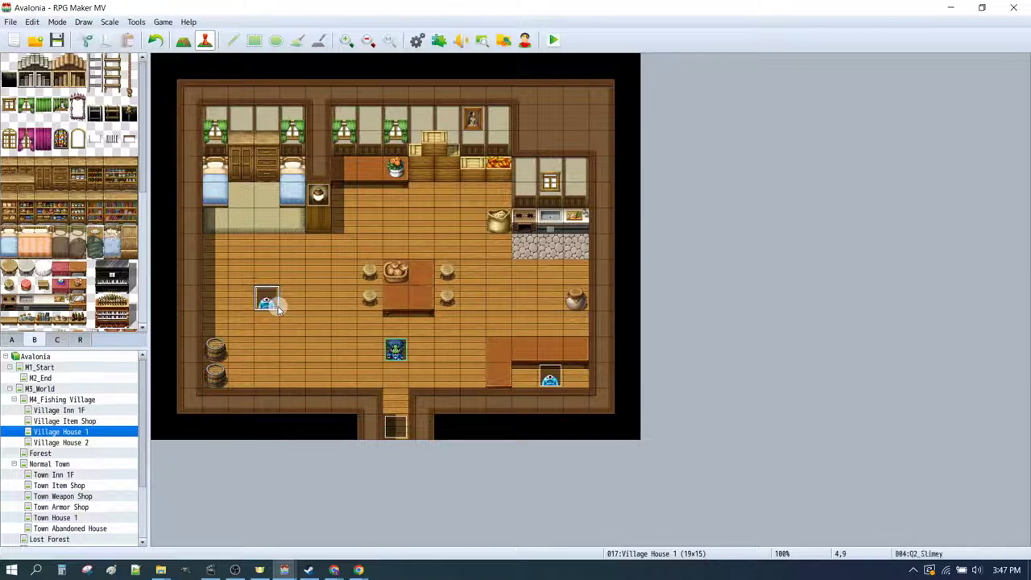
# - In event 004, move the slime setup to page 2 by copying, pasting and deleting the original page 1
pyautogui.doubleClick(268, 303)
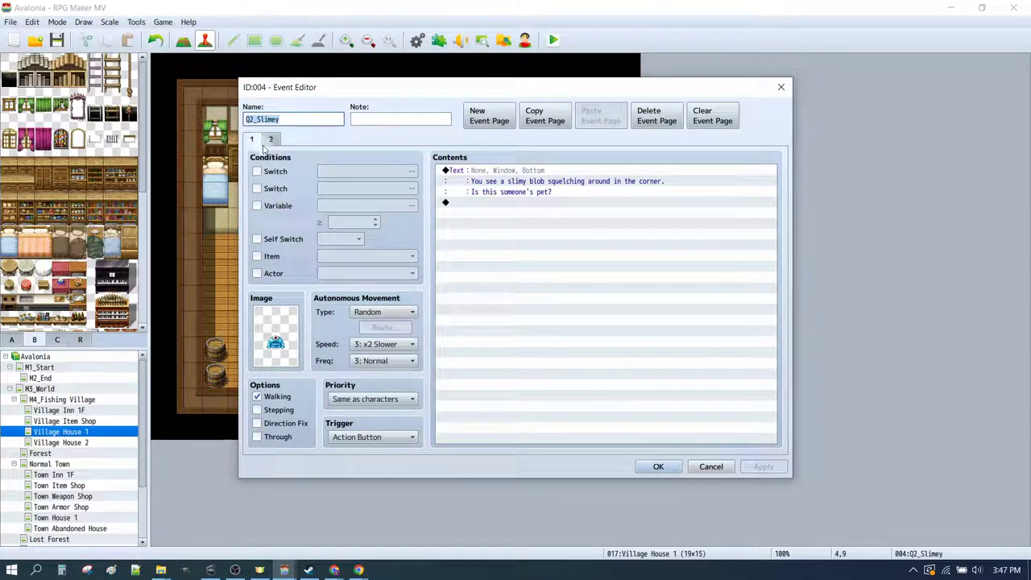
pyautogui.click(258, 143)
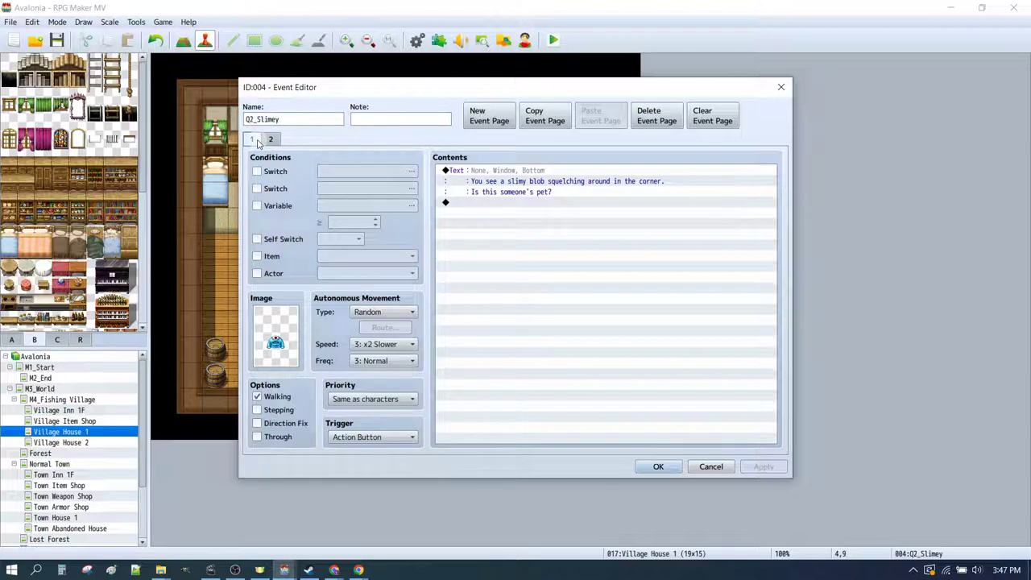
pyautogui.click(544, 116)
pyautogui.click(271, 140)
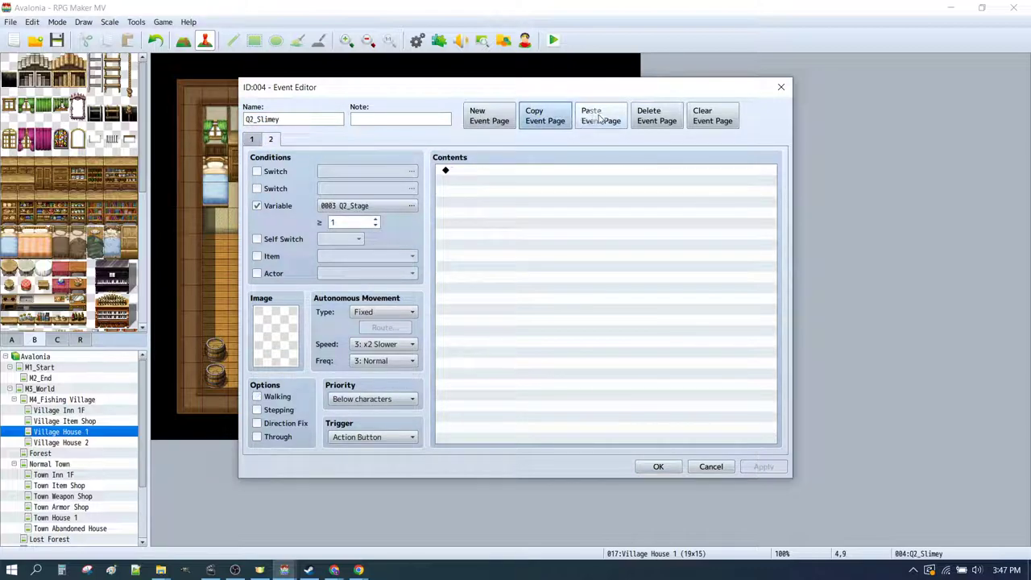
pyautogui.click(599, 118)
pyautogui.click(251, 140)
pyautogui.click(657, 117)
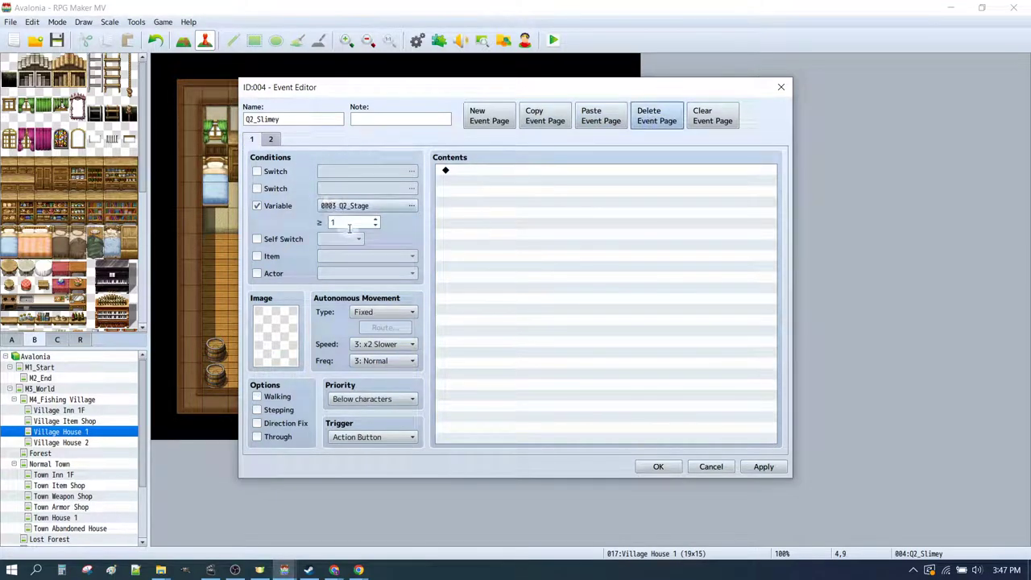
# - Clear page 1's variable condition and make the slime page require Q2_Stage ≥ 1
pyautogui.click(257, 206)
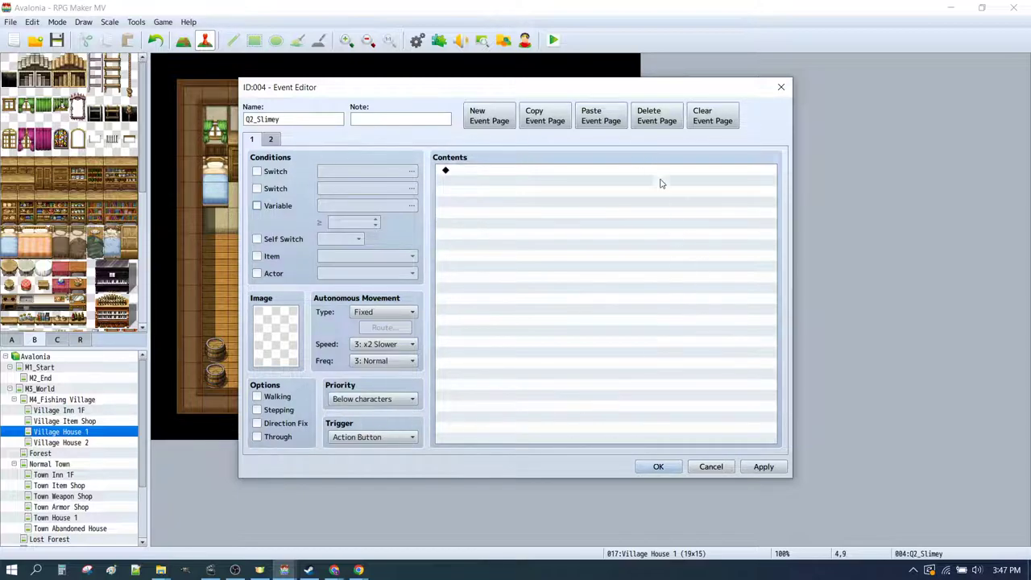
pyautogui.click(272, 141)
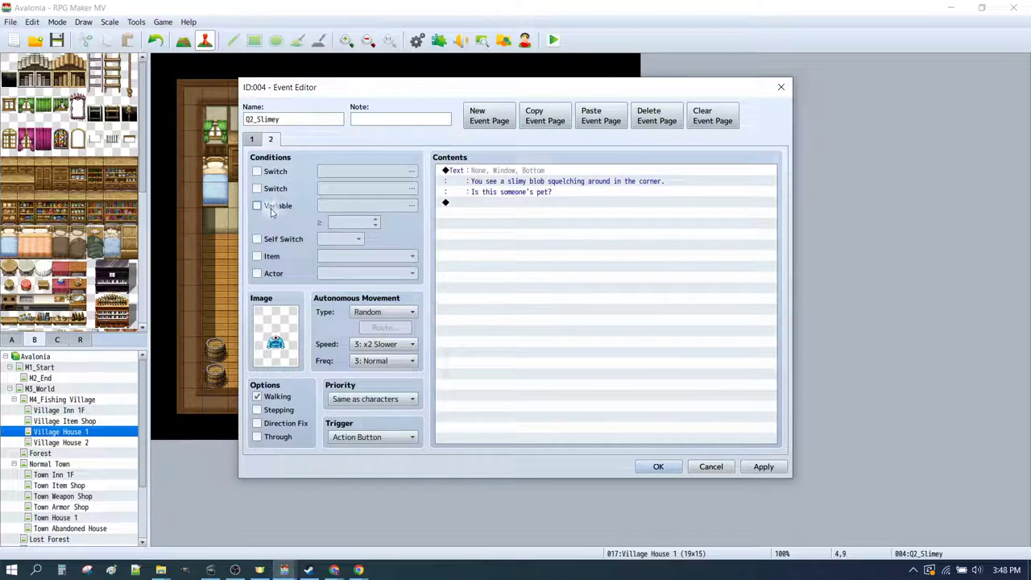
pyautogui.click(259, 207)
pyautogui.click(384, 205)
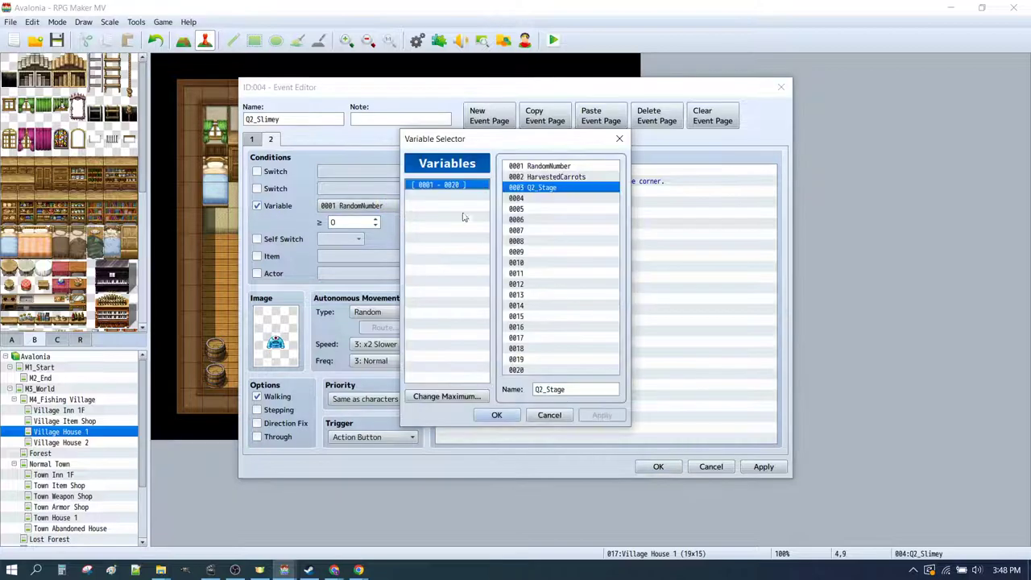
pyautogui.click(515, 414)
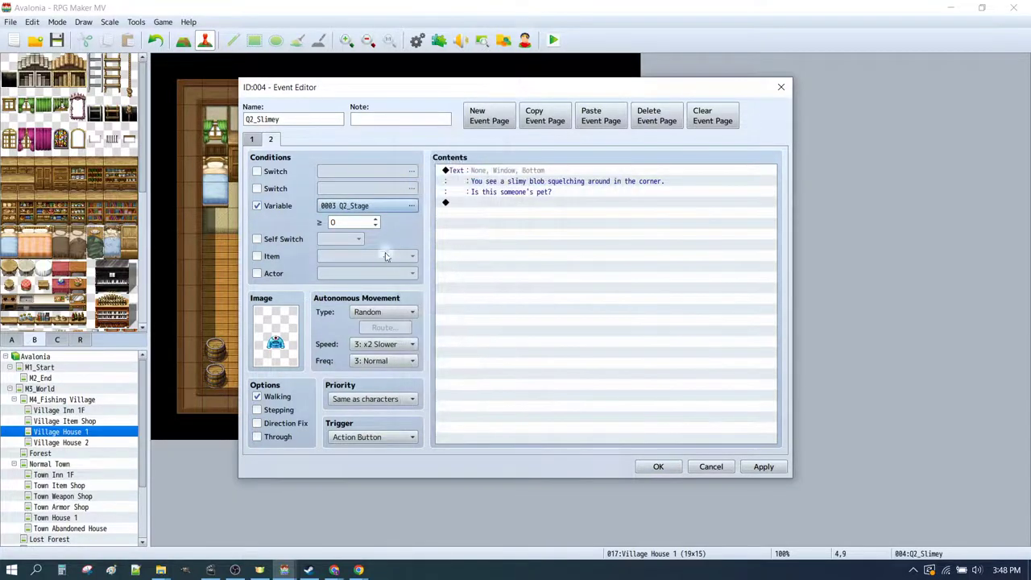
pyautogui.click(353, 223)
pyautogui.click(541, 236)
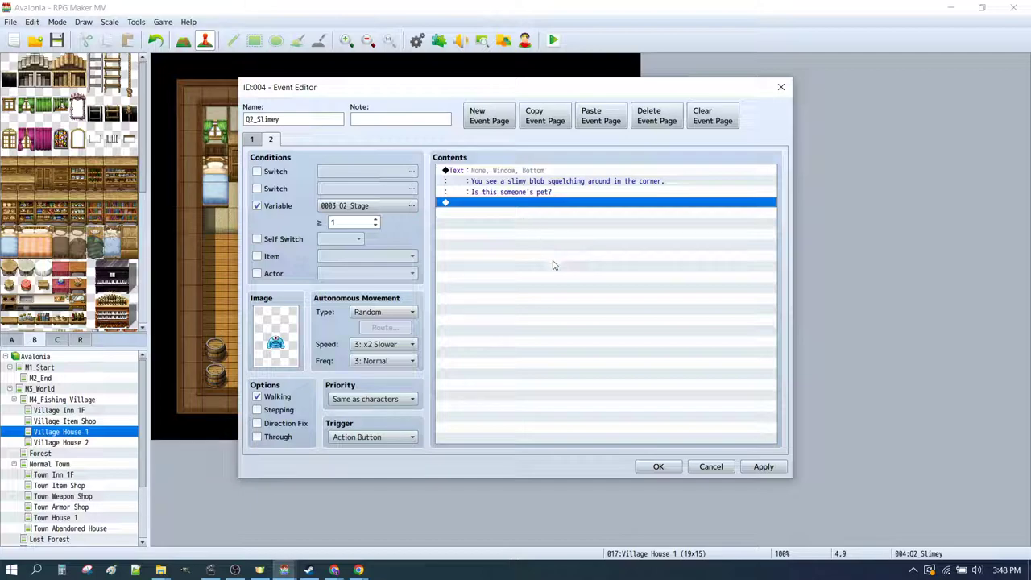
# - Edit event 004's name and delete the slime page's old three-line message
pyautogui.doubleClick(292, 119)
pyautogui.click(311, 119)
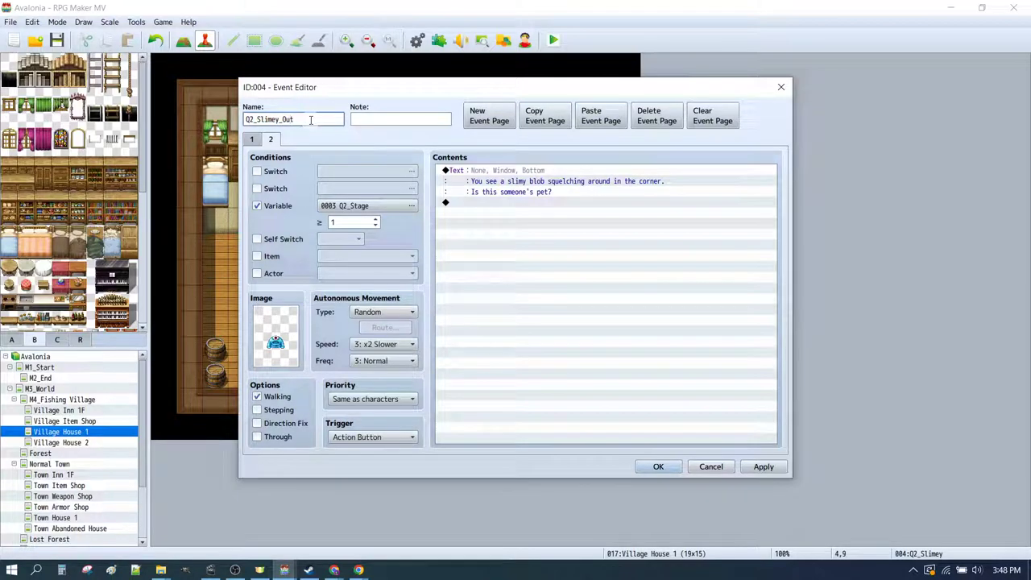
pyautogui.click(471, 211)
pyautogui.click(507, 180)
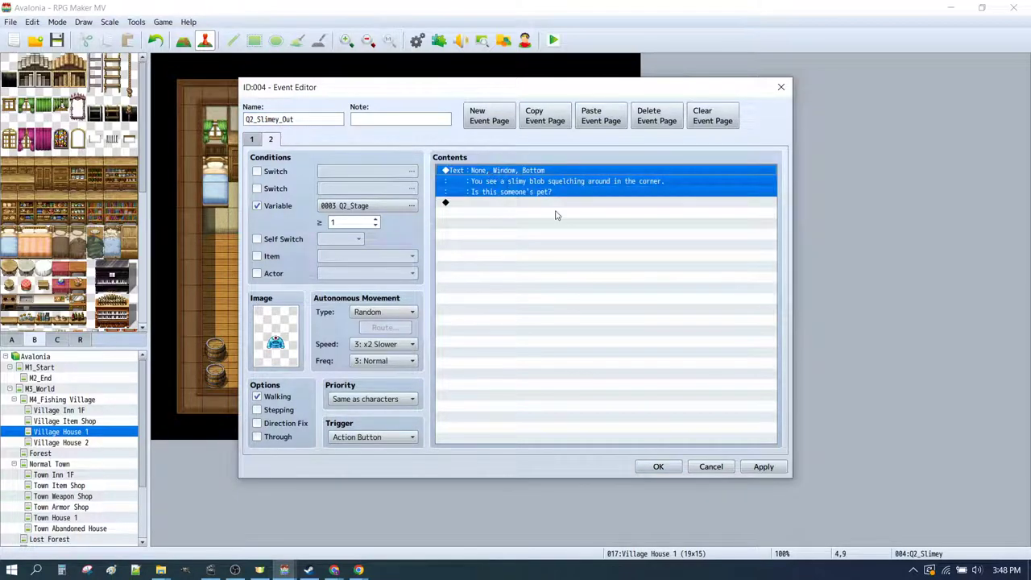
pyautogui.press('Delete')
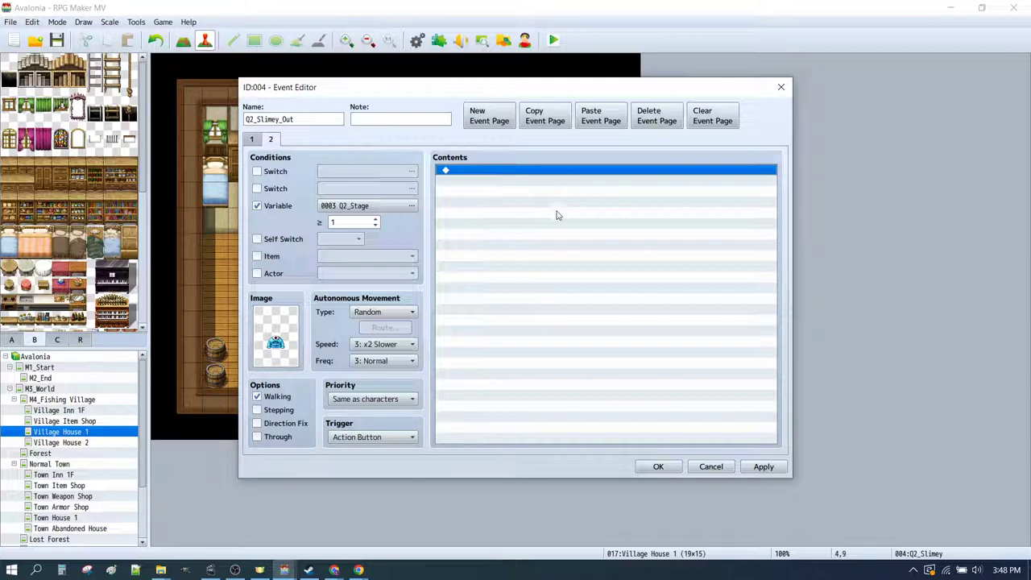
# - Set the slime's movement to Approach with Speed 4: Normal and Freq 5: Highest
pyautogui.click(383, 311)
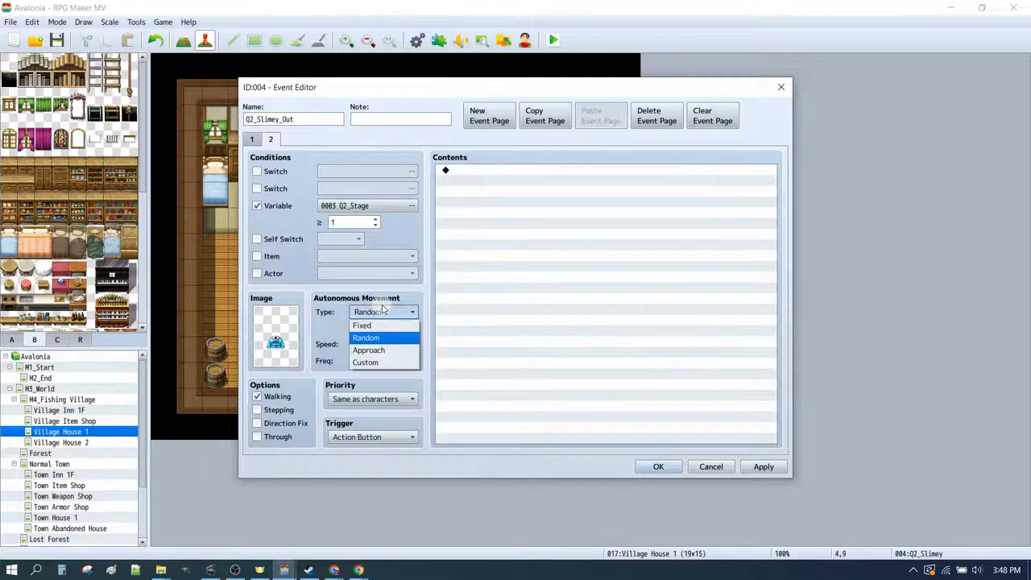
pyautogui.click(374, 350)
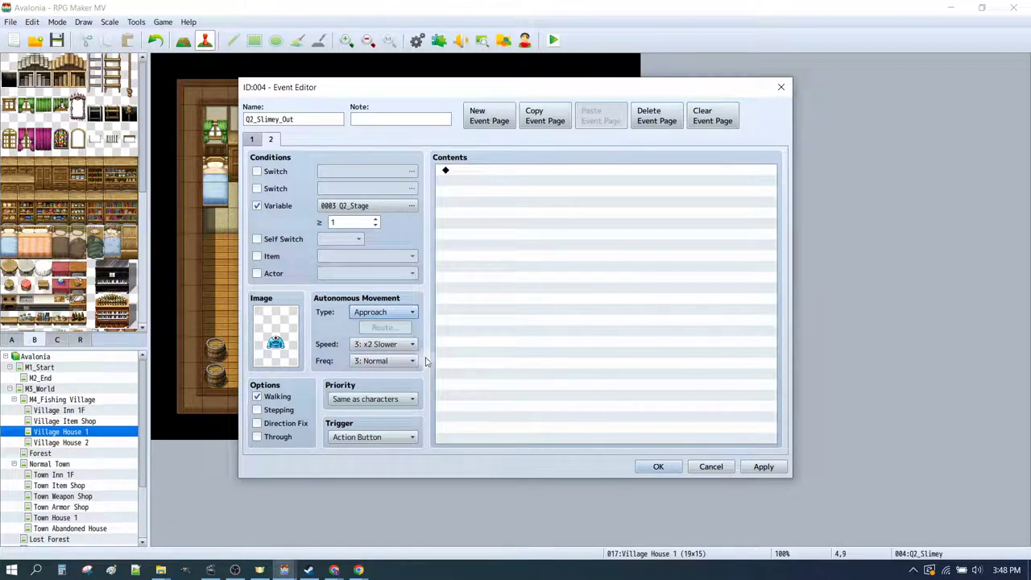
pyautogui.click(384, 362)
pyautogui.click(371, 423)
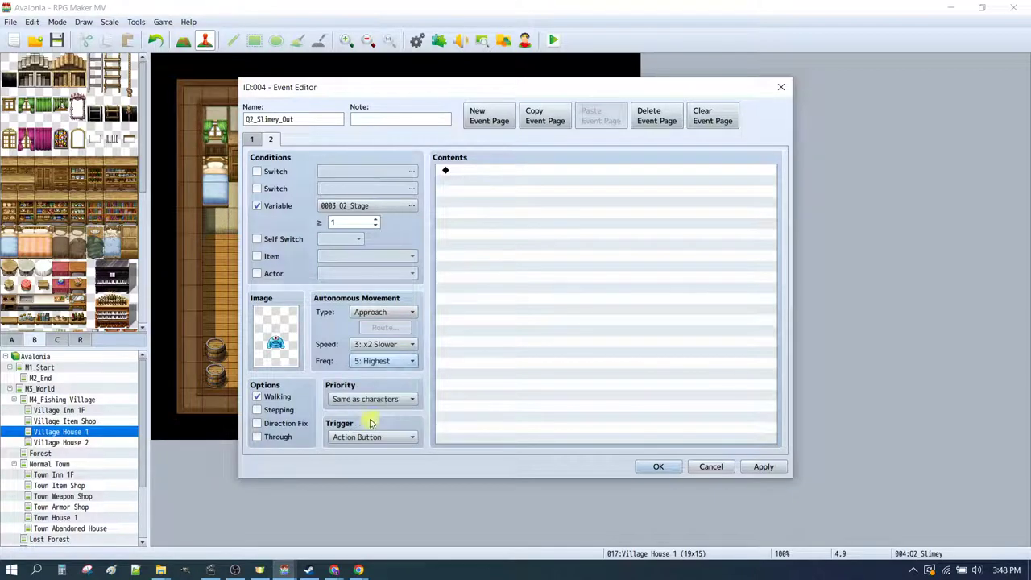
pyautogui.click(380, 344)
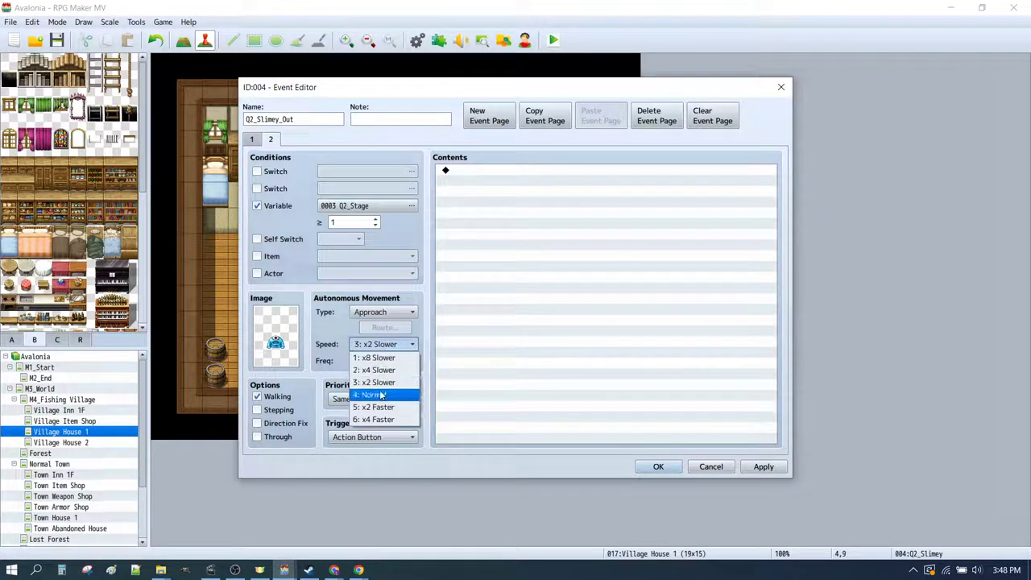
pyautogui.click(382, 395)
# - Set the trigger to Event Touch and paste in the 'The slime blobs towards you.' message
pyautogui.click(531, 170)
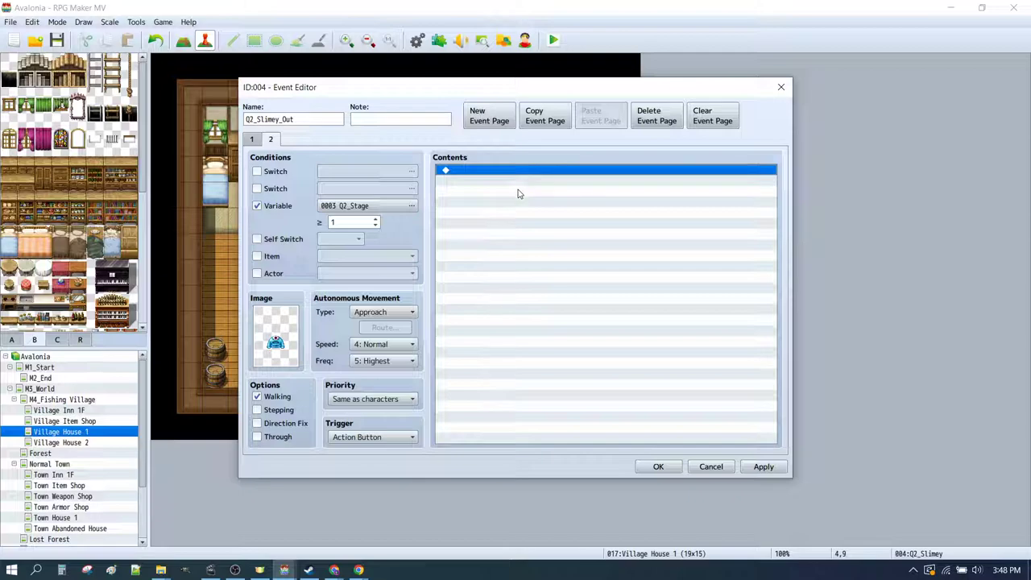
pyautogui.click(370, 437)
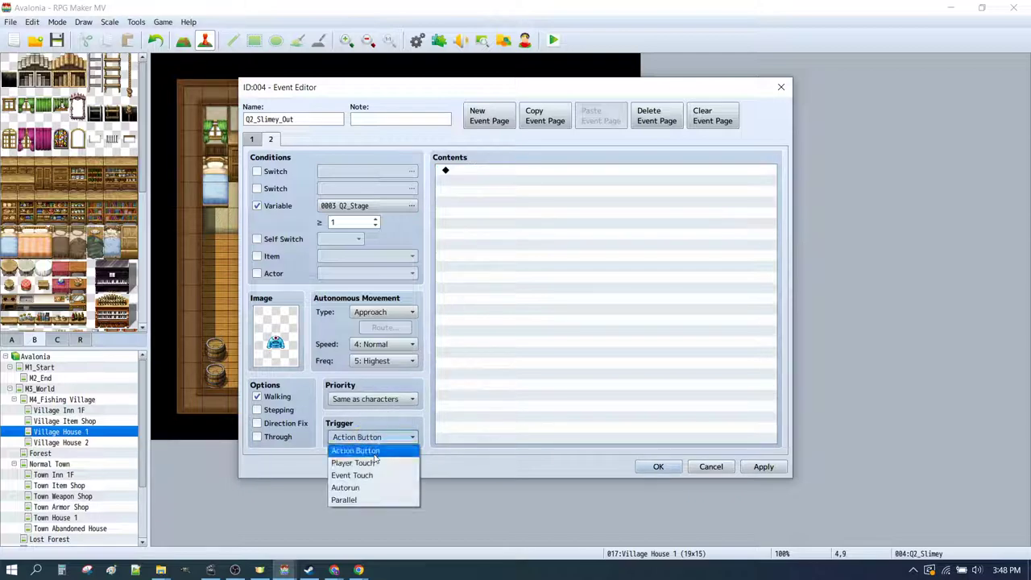
pyautogui.click(368, 476)
pyautogui.click(508, 170)
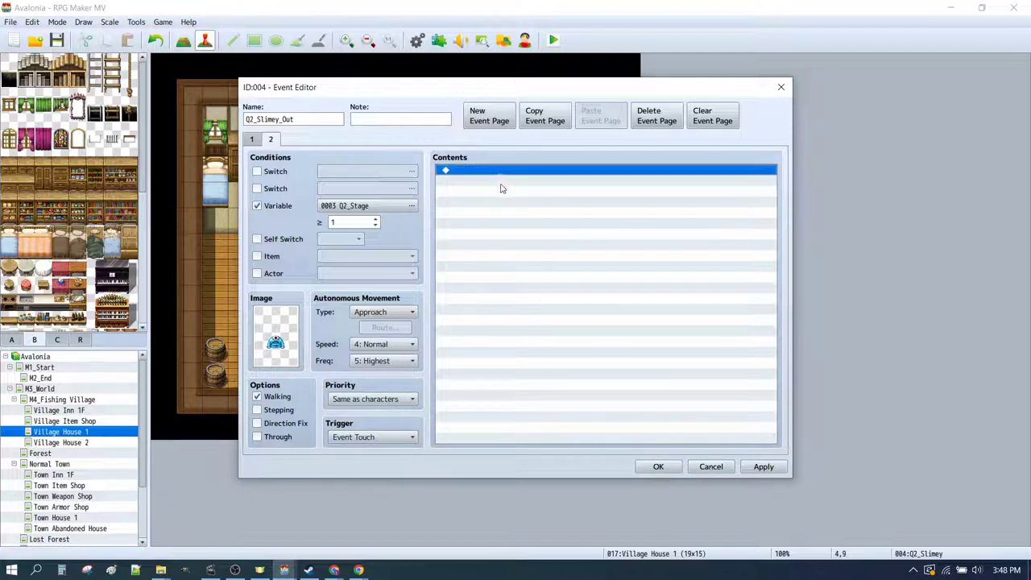
pyautogui.hotkey('ctrl', 'v')
# - Add a Show Choices after the approach message with the single option 'Catch it with the slime catcher'
pyautogui.click(518, 172)
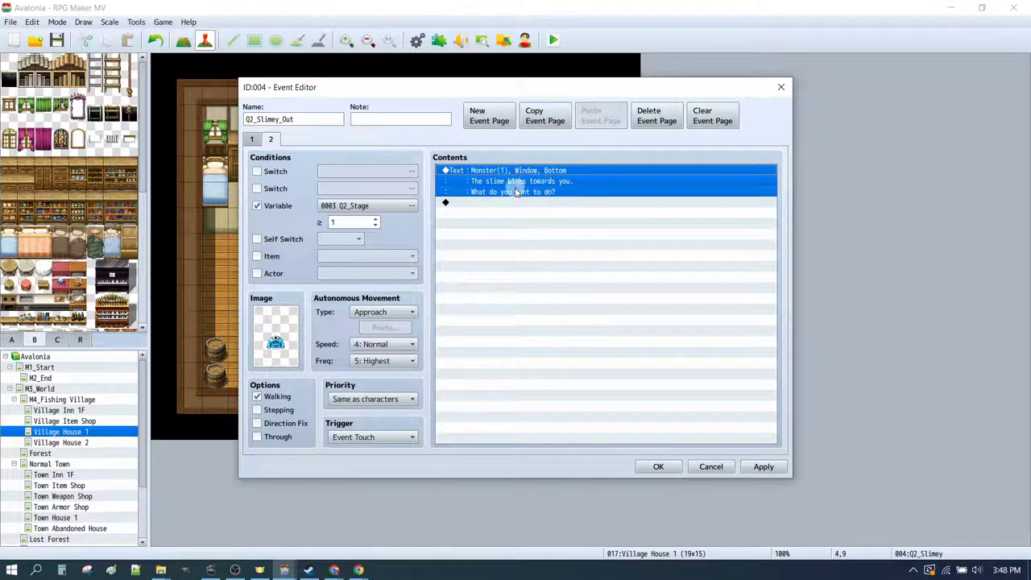
pyautogui.click(554, 203)
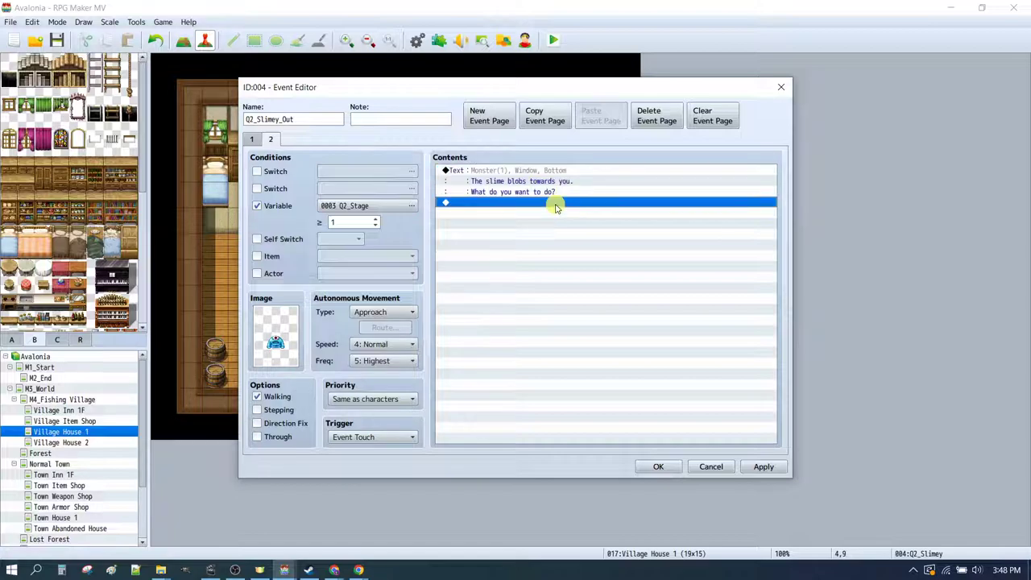
pyautogui.hotkey('ctrl', 'v')
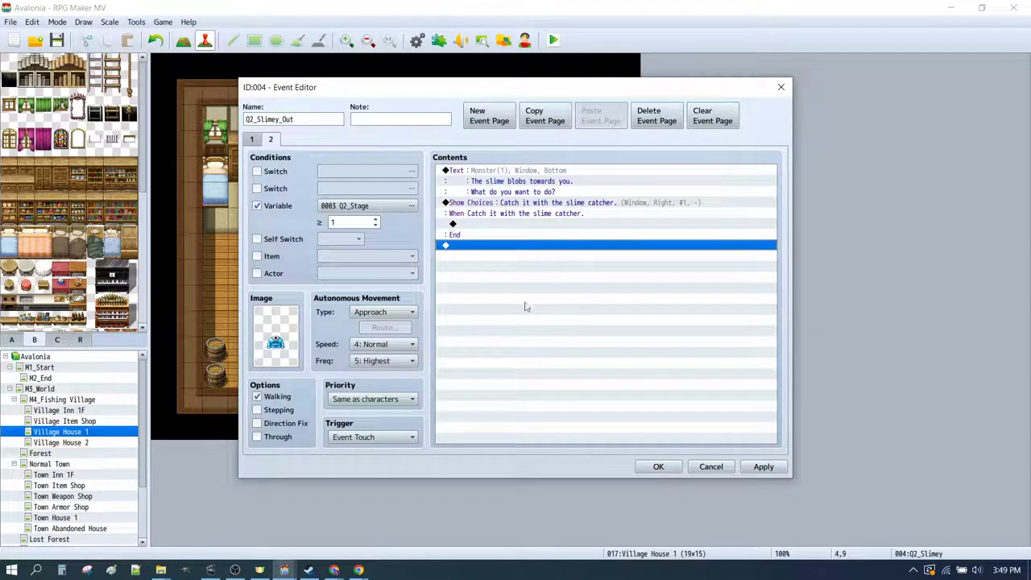
pyautogui.click(501, 206)
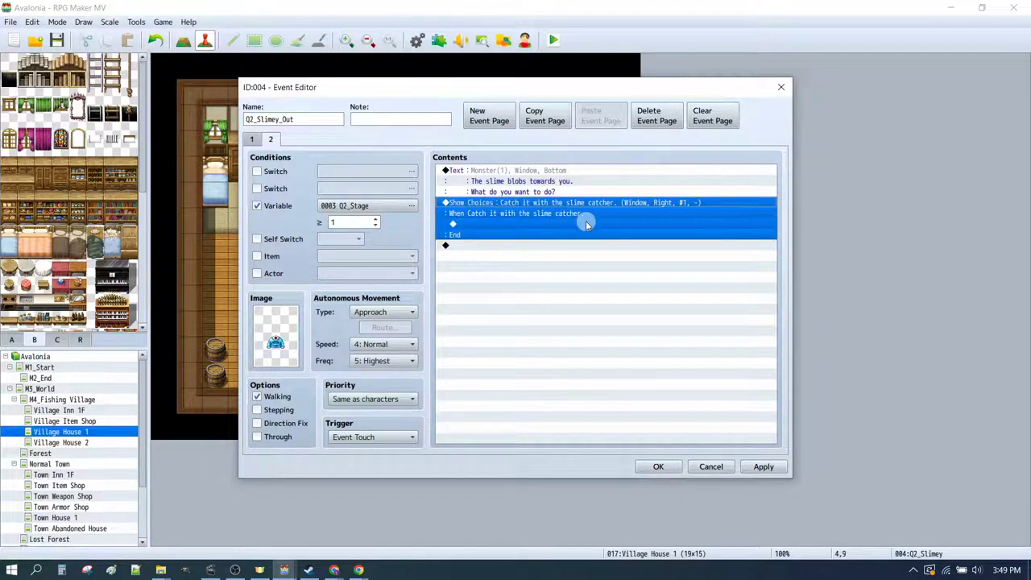
pyautogui.doubleClick(627, 214)
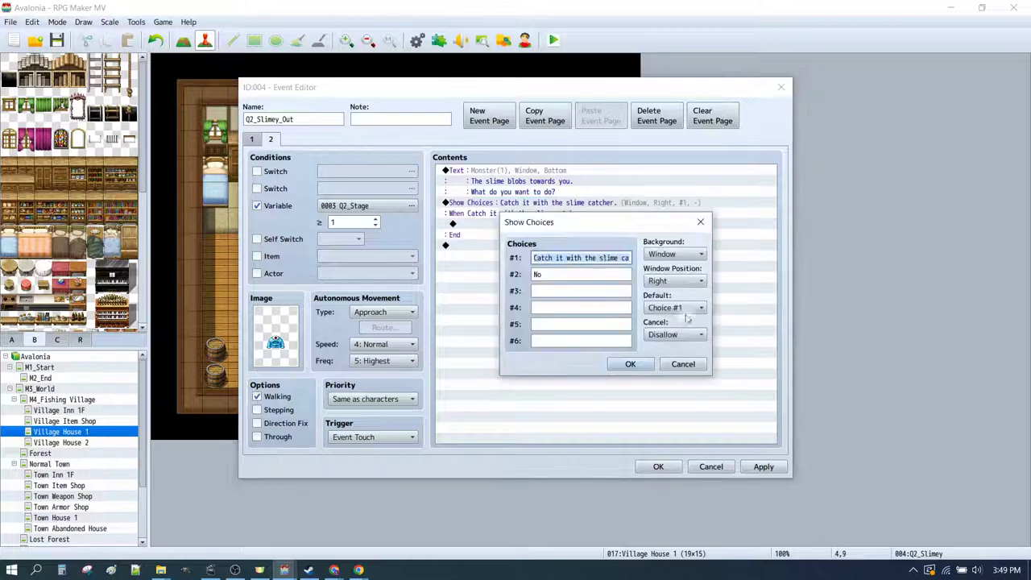
pyautogui.click(576, 274)
pyautogui.press('BackSpace')
pyautogui.press('BackSpace')
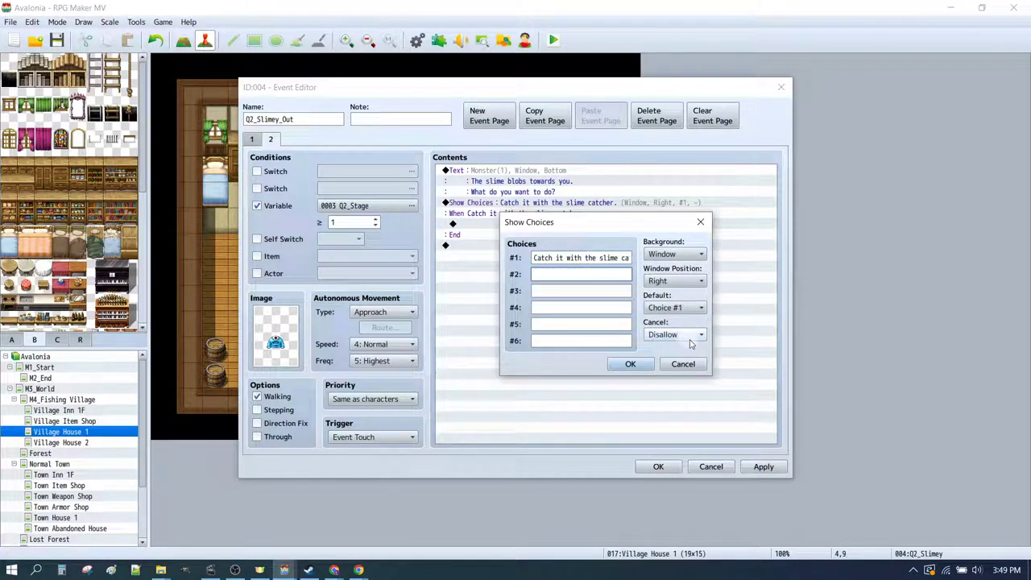
pyautogui.moveTo(533, 258); pyautogui.dragTo(581, 258)
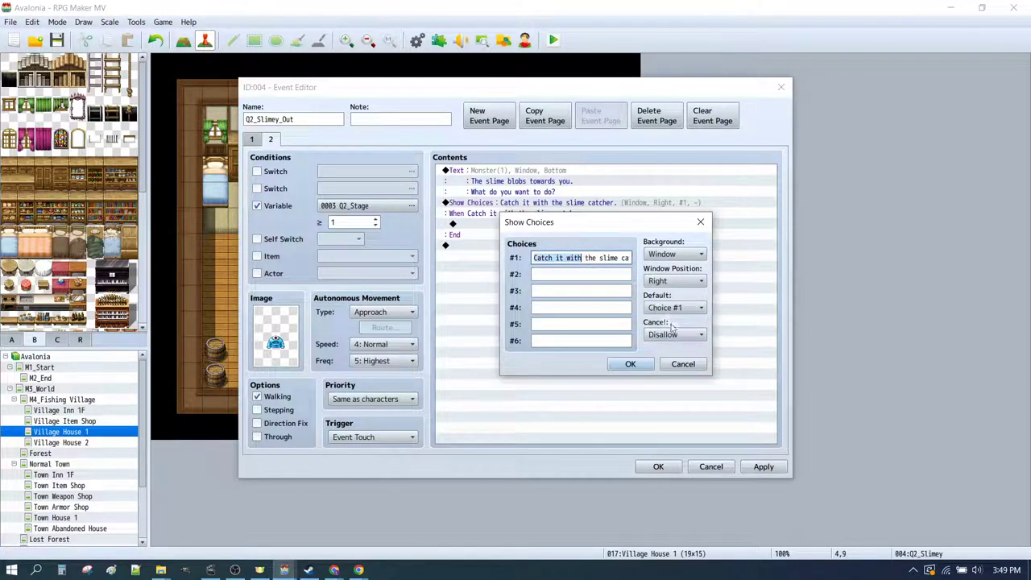
pyautogui.click(630, 365)
pyautogui.click(488, 224)
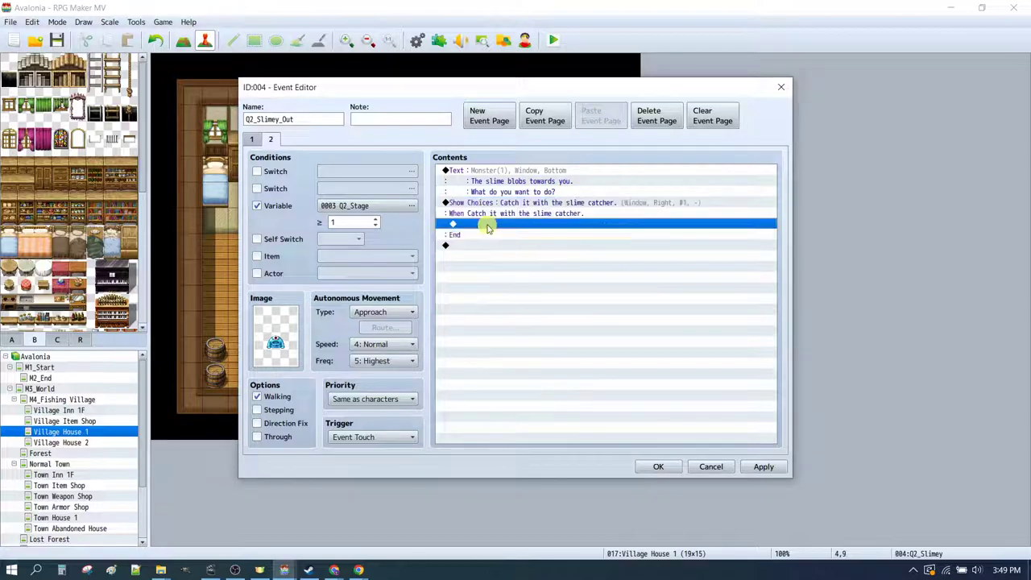
# - Add a Play SE command with the Poison sound to the catch branch
pyautogui.doubleClick(530, 270)
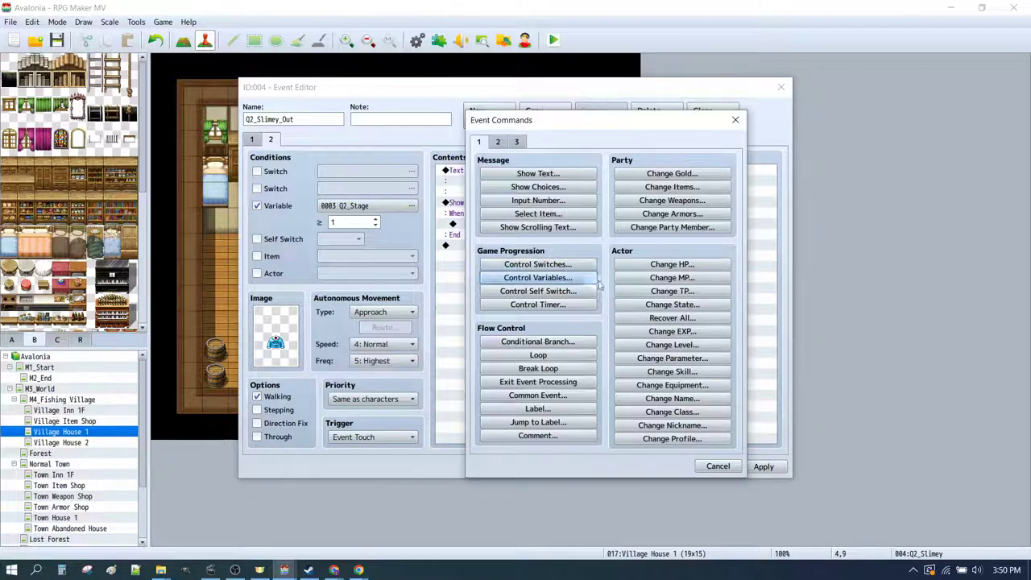
pyautogui.click(516, 142)
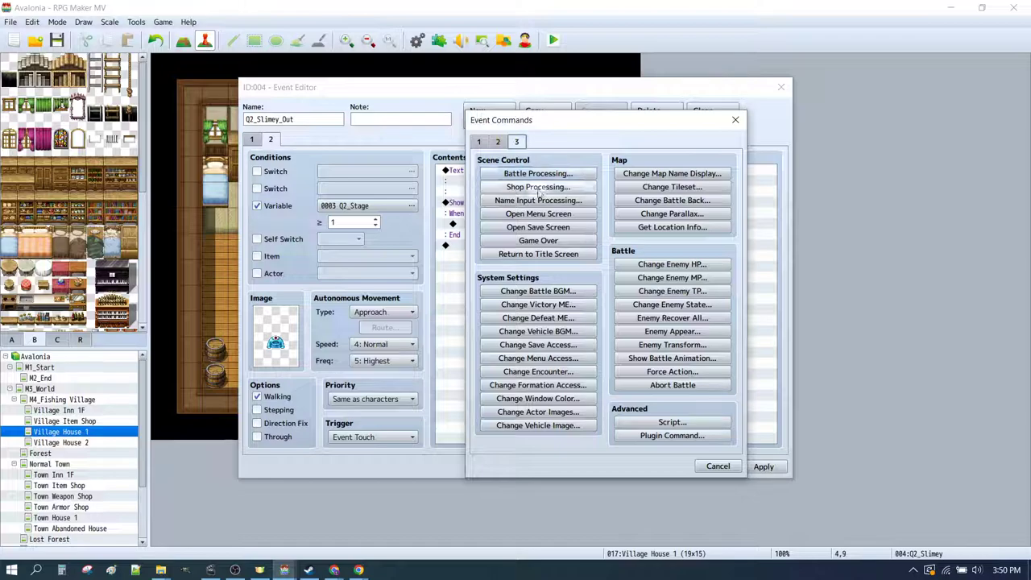
pyautogui.click(498, 141)
pyautogui.click(672, 411)
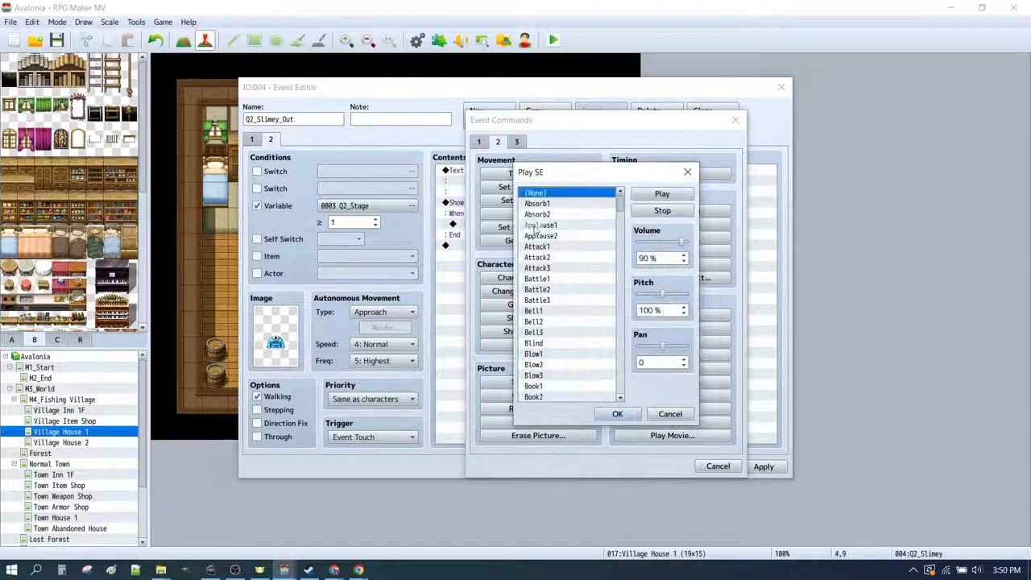
pyautogui.press('p')
pyautogui.scroll(-4, 564, 261)
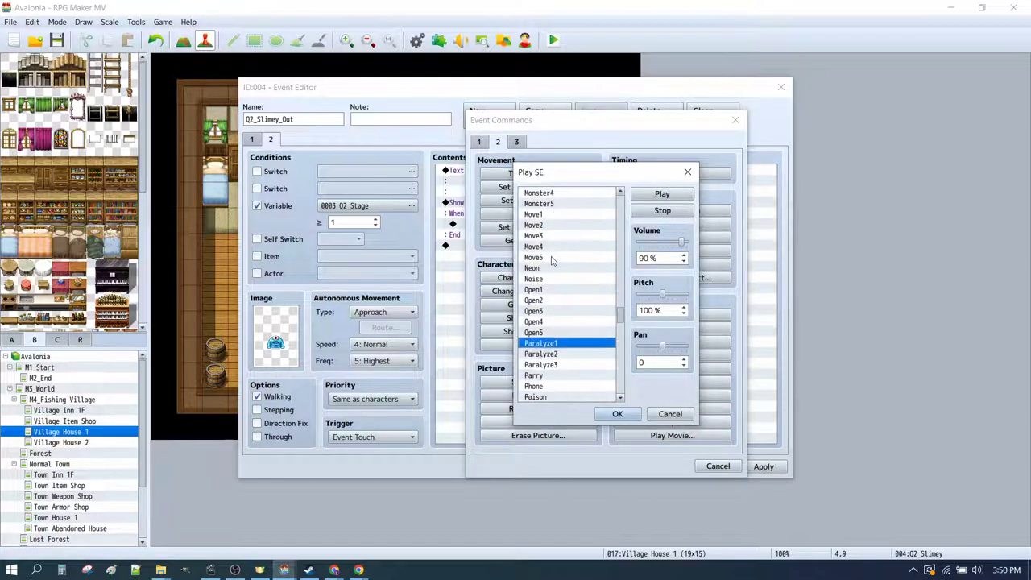
pyautogui.click(535, 321)
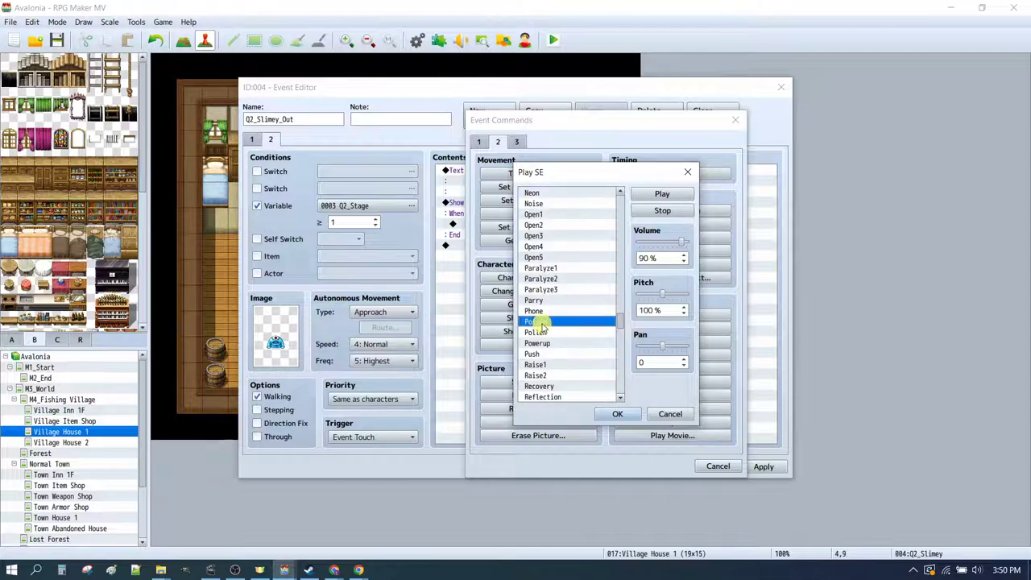
pyautogui.click(661, 194)
pyautogui.click(617, 413)
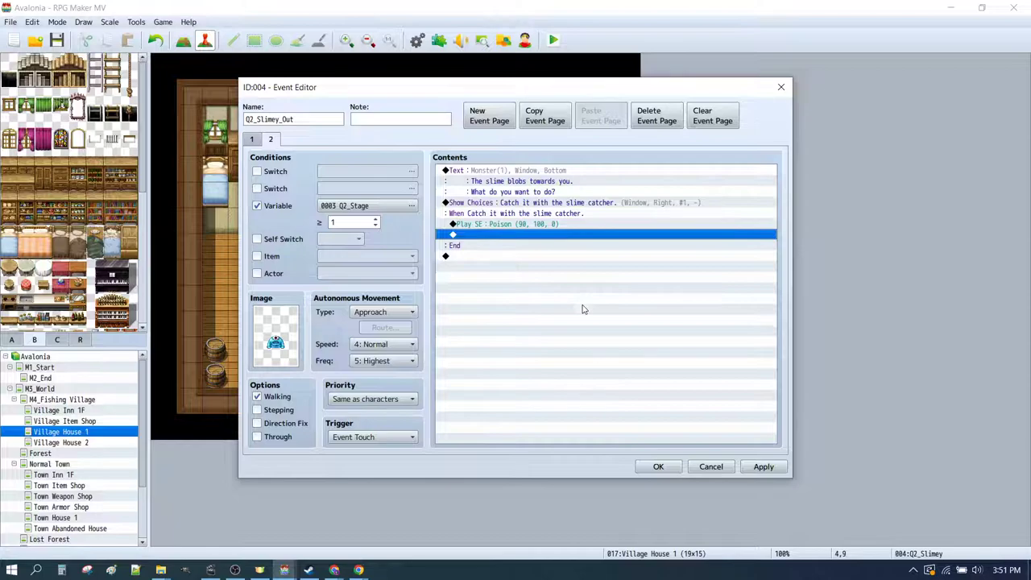
# - Add a Change Items command that removes one Slime Catcher (Empty)
pyautogui.press('Return')
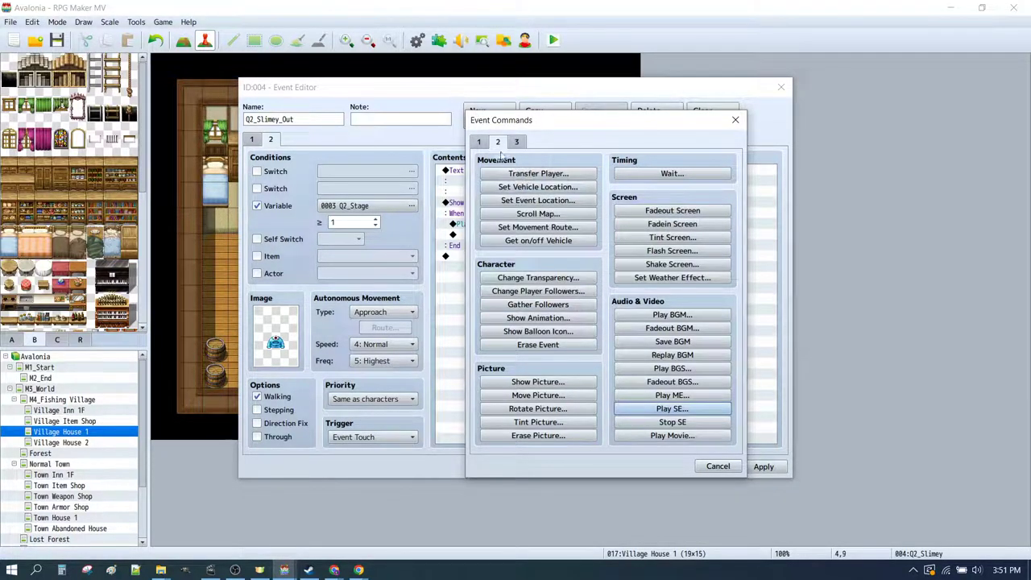
pyautogui.click(479, 141)
pyautogui.click(671, 187)
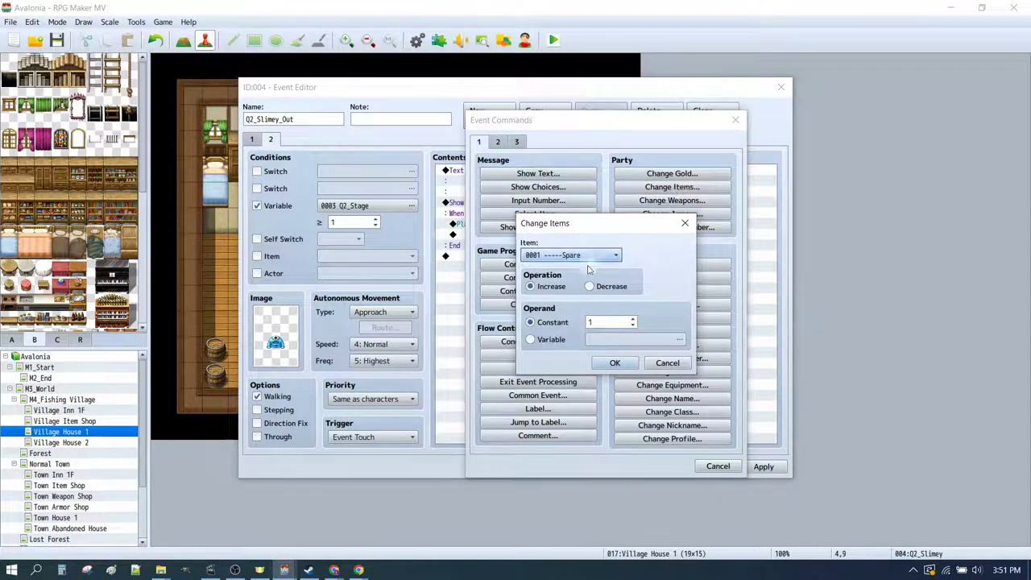
pyautogui.click(582, 255)
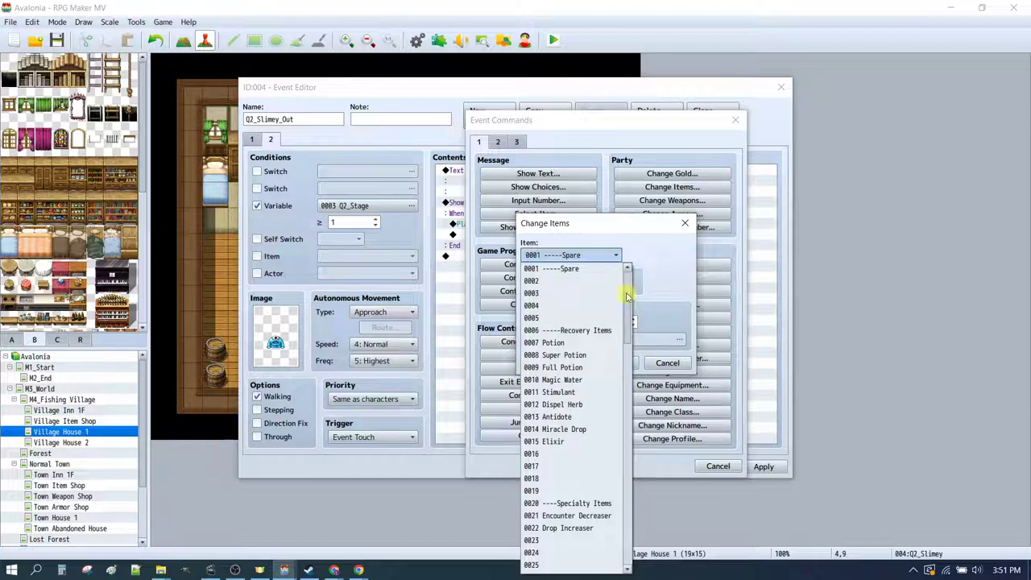
pyautogui.scroll(-10, 628, 297)
pyautogui.click(575, 419)
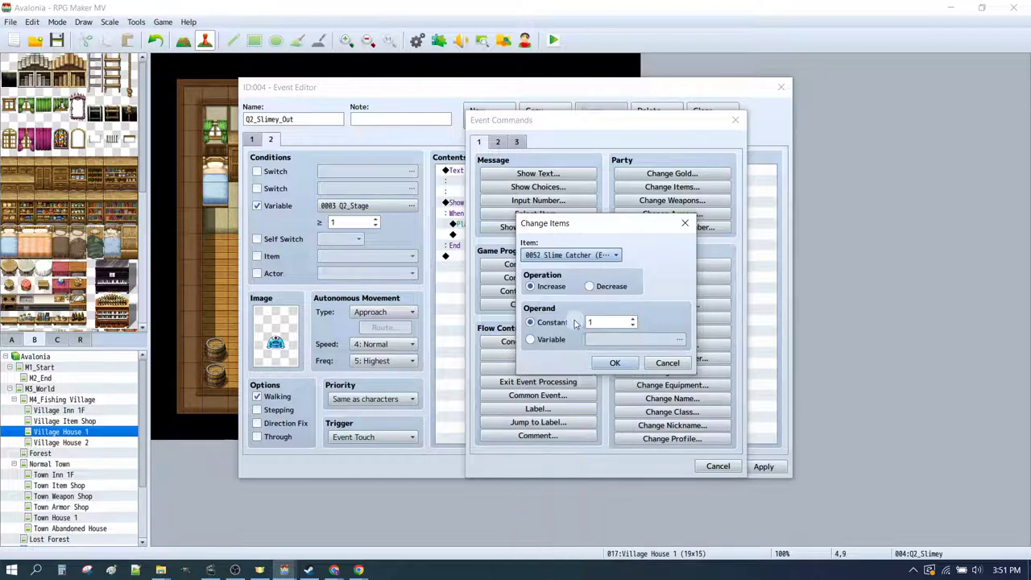
pyautogui.click(590, 286)
pyautogui.click(615, 363)
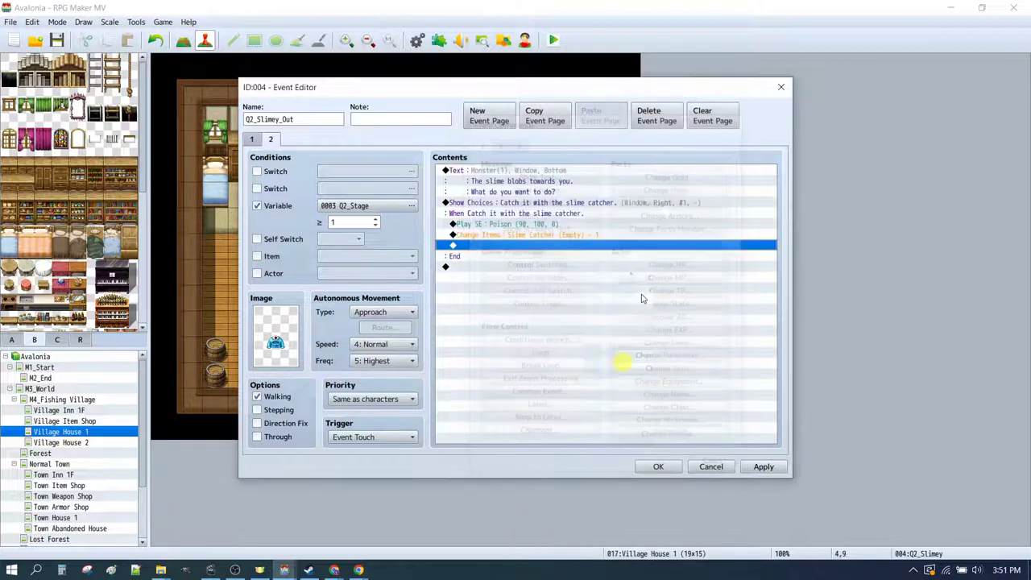
# - Duplicate that item change as Slime Catcher (Full) +1 and paste the 'You catch the slime!' message
pyautogui.click(537, 236)
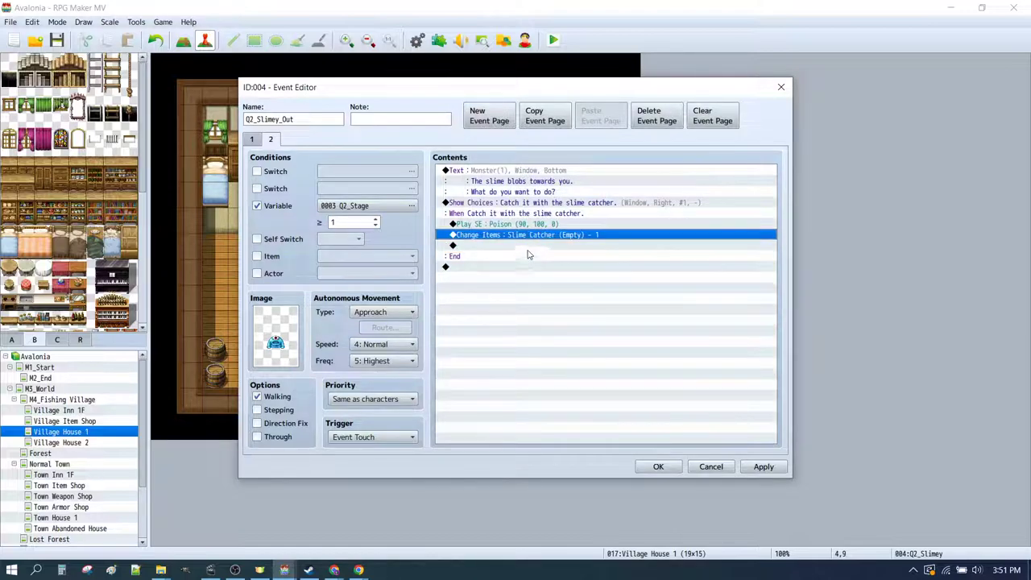
pyautogui.hotkey('ctrl', 'c')
pyautogui.hotkey('ctrl', 'v')
pyautogui.doubleClick(525, 244)
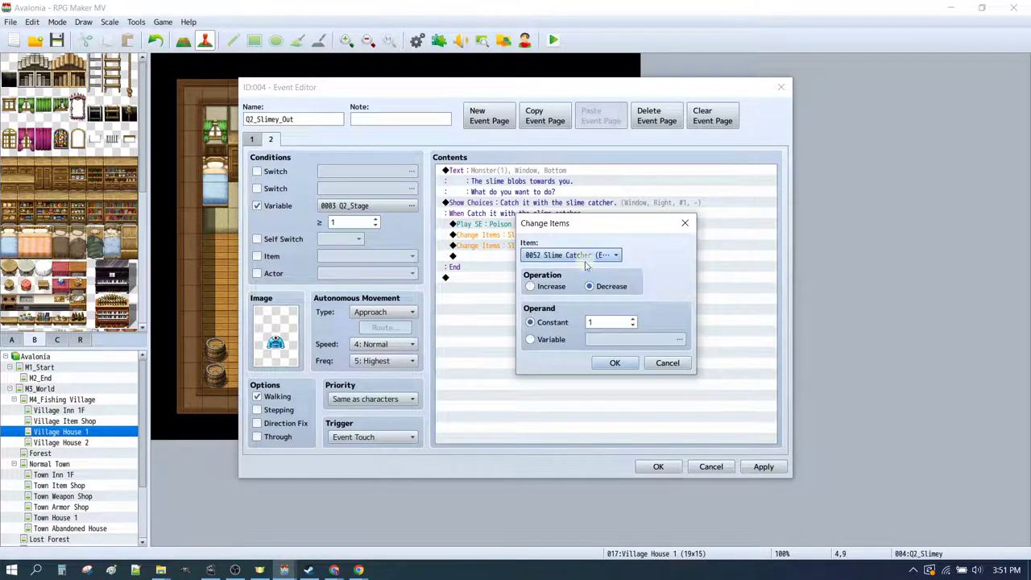
pyautogui.click(585, 256)
pyautogui.scroll(-5, 593, 402)
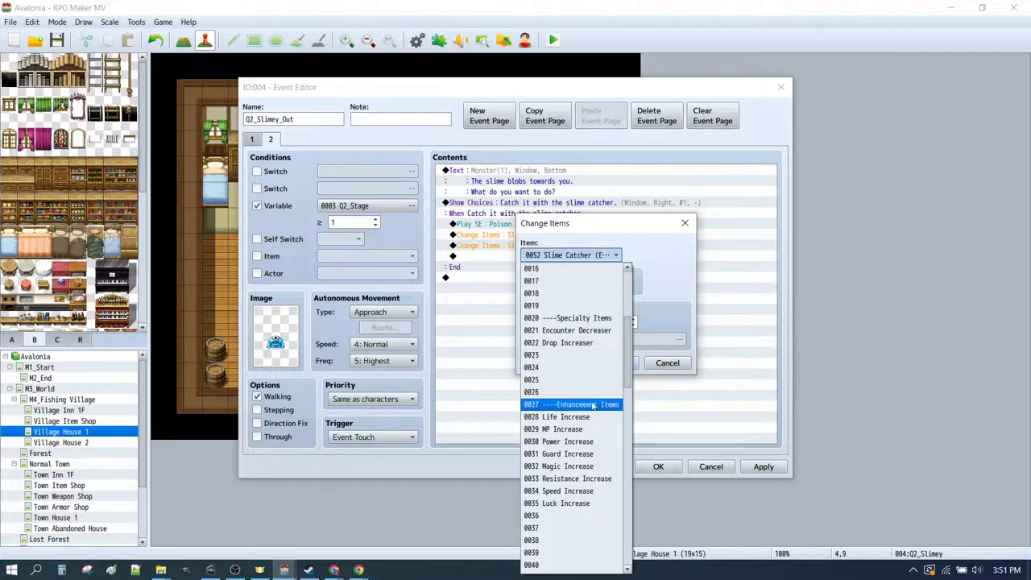
pyautogui.scroll(-9, 592, 398)
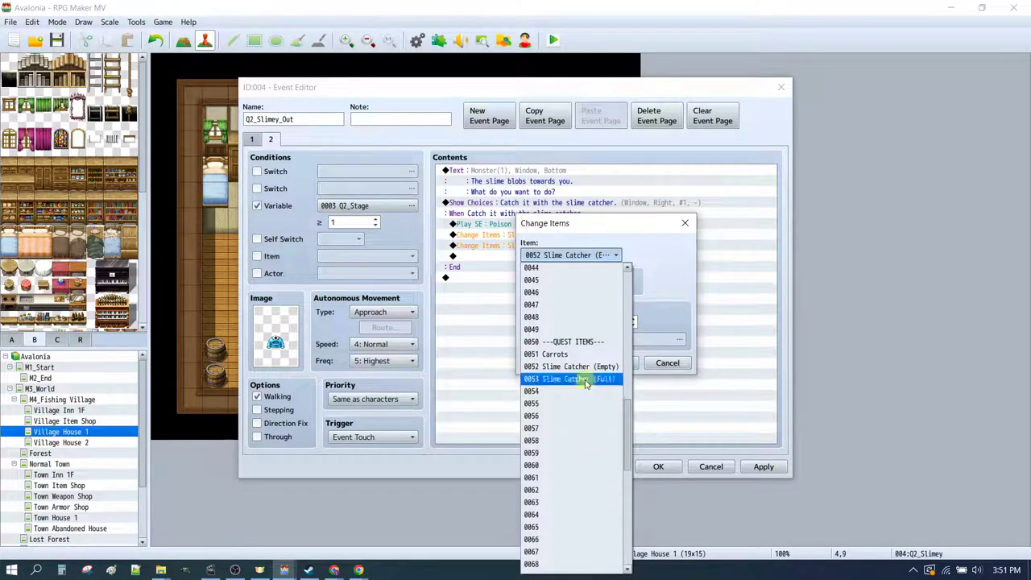
pyautogui.click(586, 378)
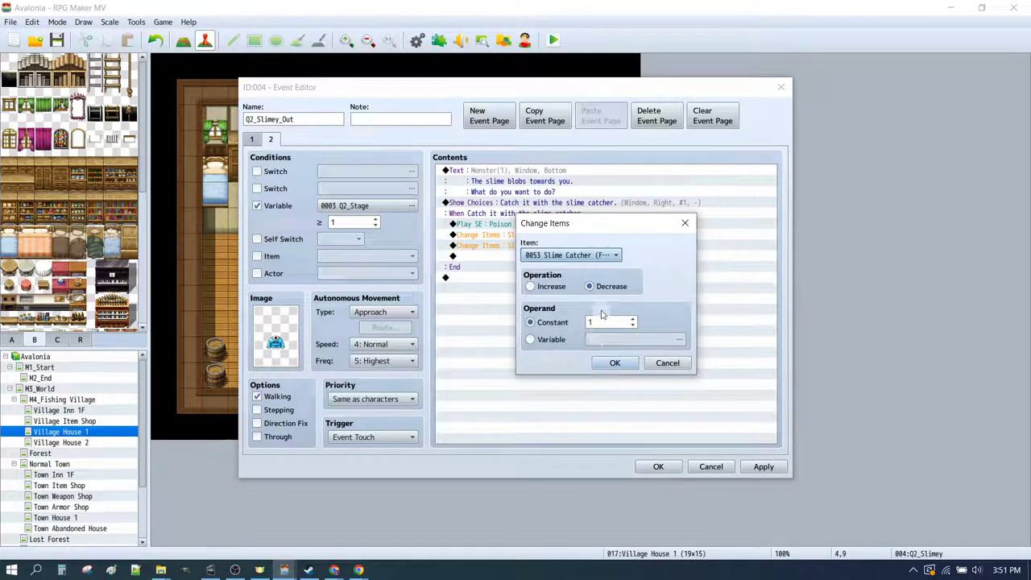
pyautogui.click(617, 363)
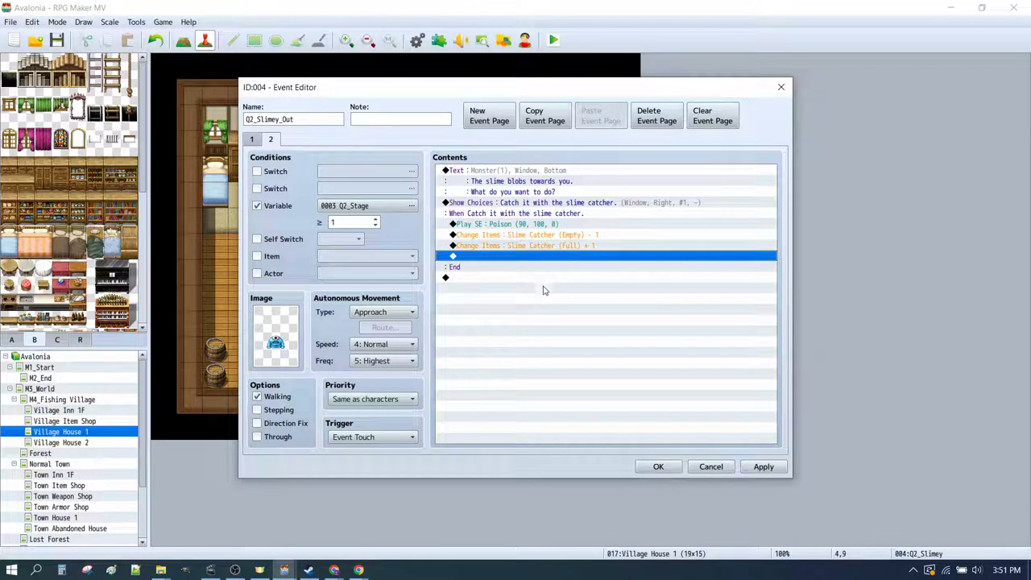
pyautogui.hotkey('ctrl', 'v')
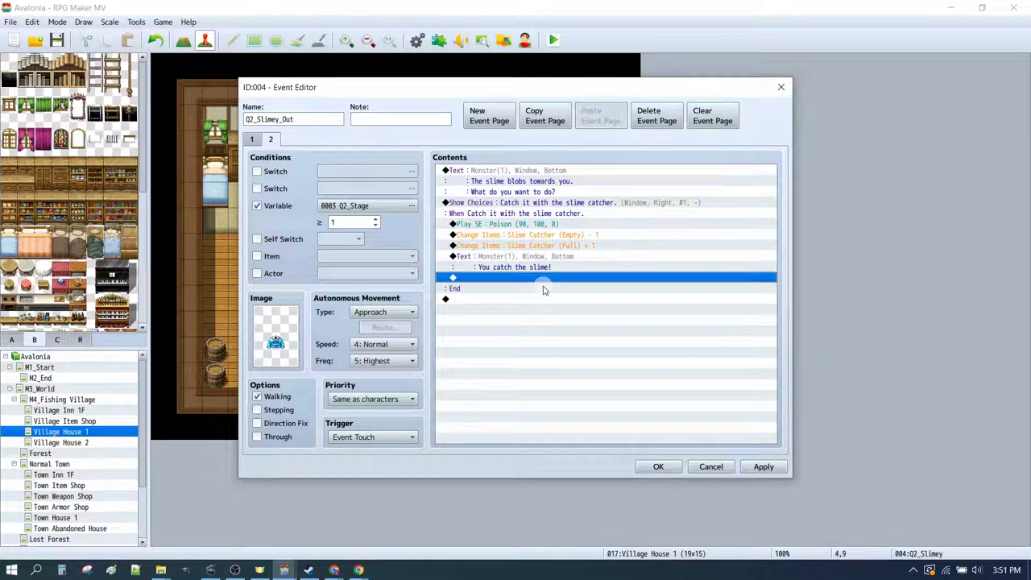
# - After the catch message, set variable 0003 Q2_Stage to the constant 2
pyautogui.press('Return')
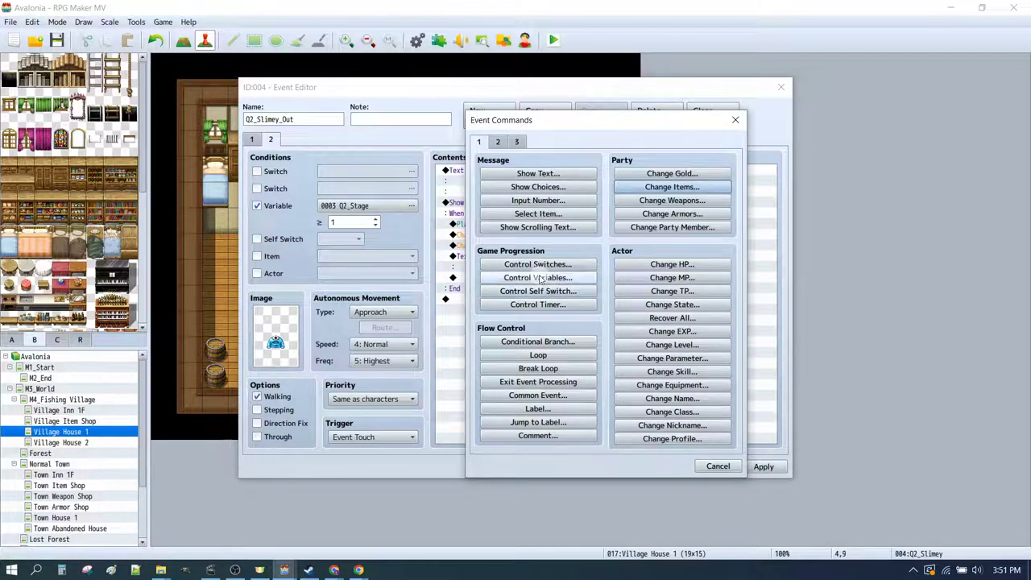
pyautogui.click(540, 278)
pyautogui.click(612, 220)
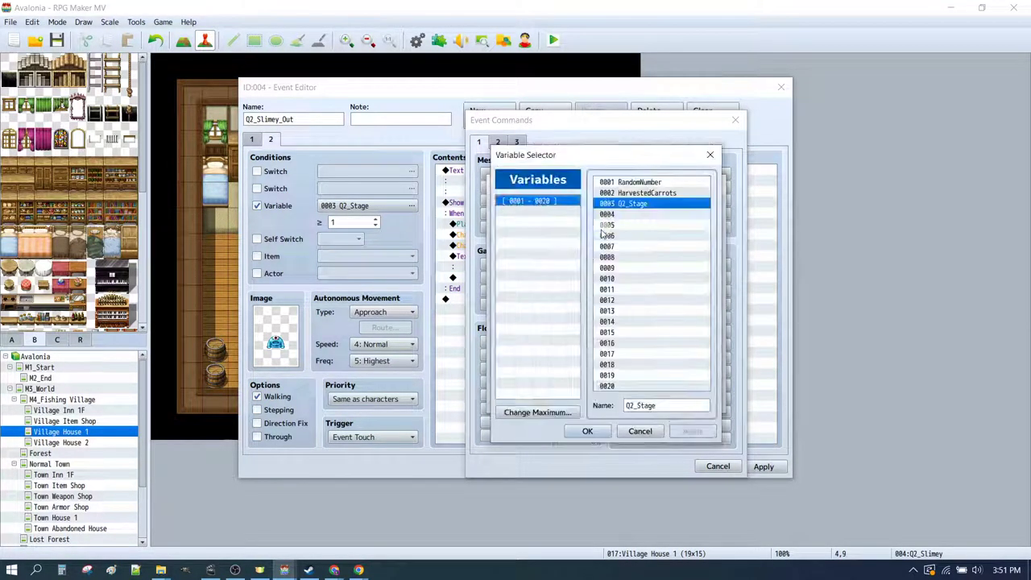
pyautogui.click(588, 433)
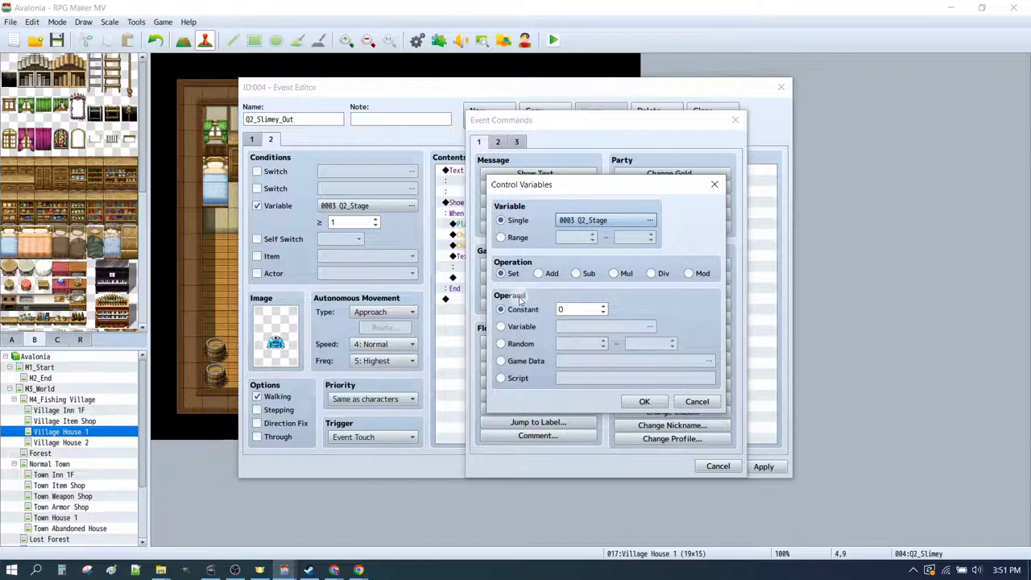
pyautogui.click(567, 311)
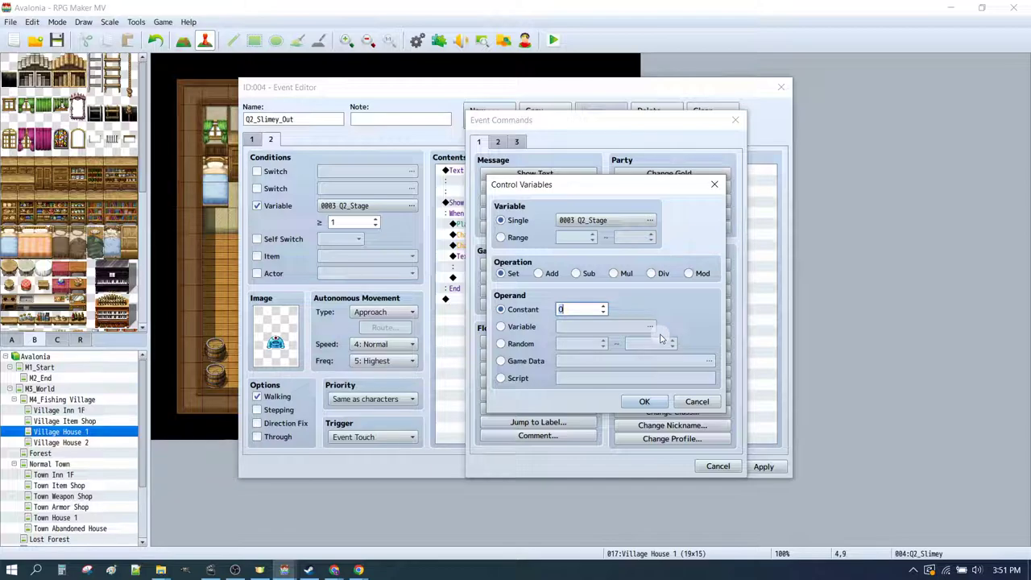
pyautogui.press('Return')
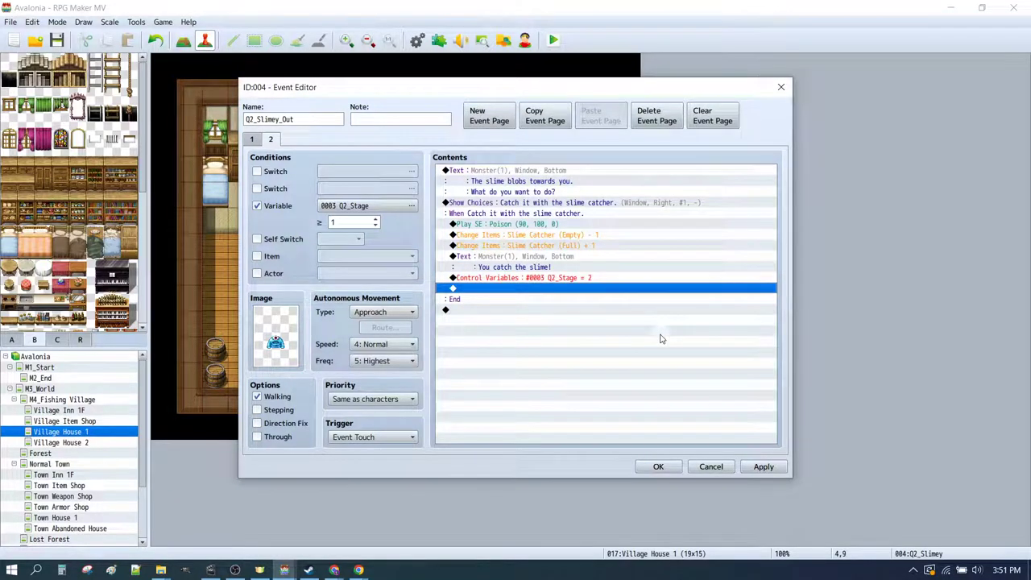
pyautogui.press('Down')
# - Add a blank third page requiring 0003 Q2_Stage ≥ 2 and confirm the event with OK
pyautogui.click(489, 115)
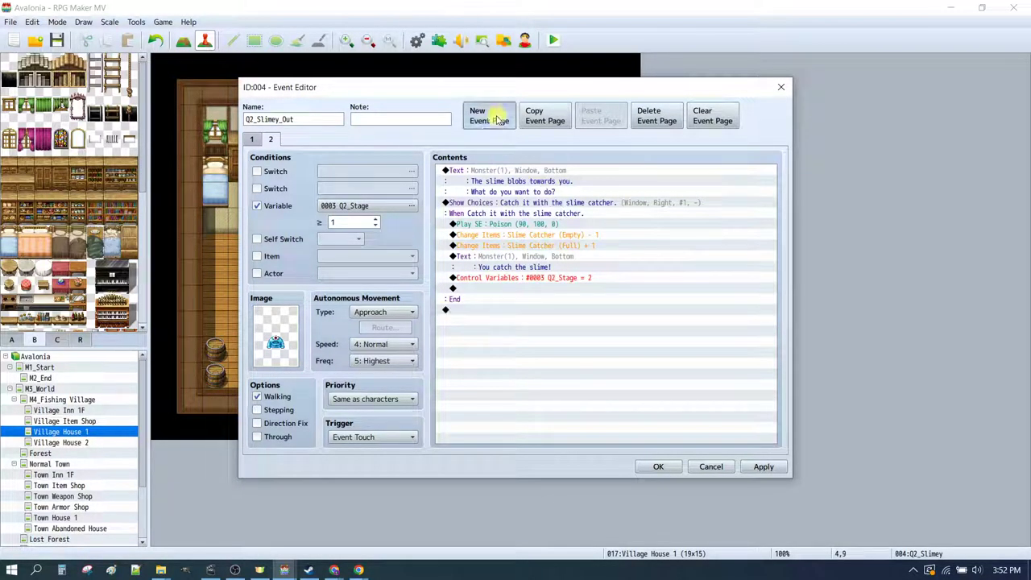
pyautogui.click(287, 206)
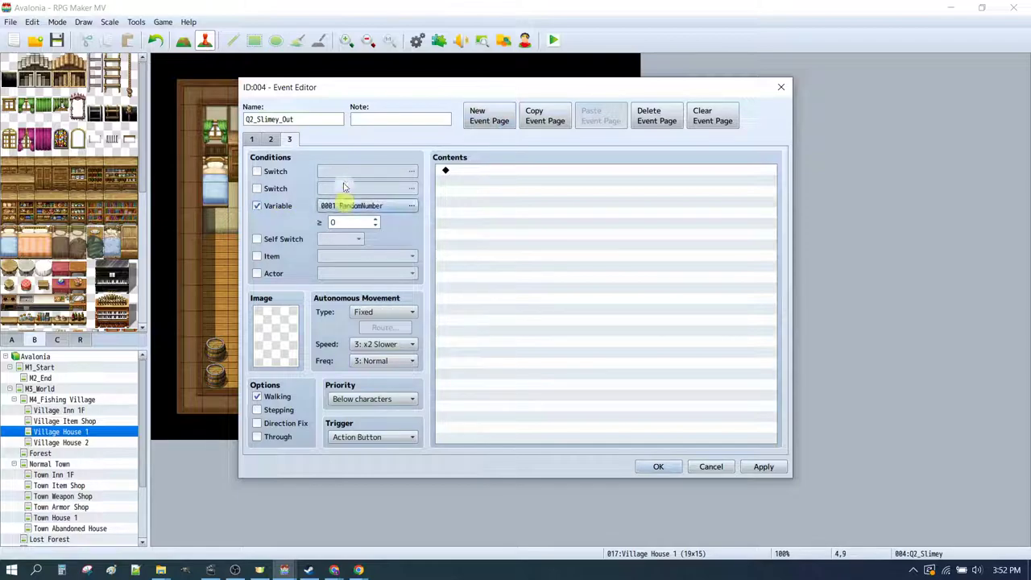
pyautogui.click(382, 207)
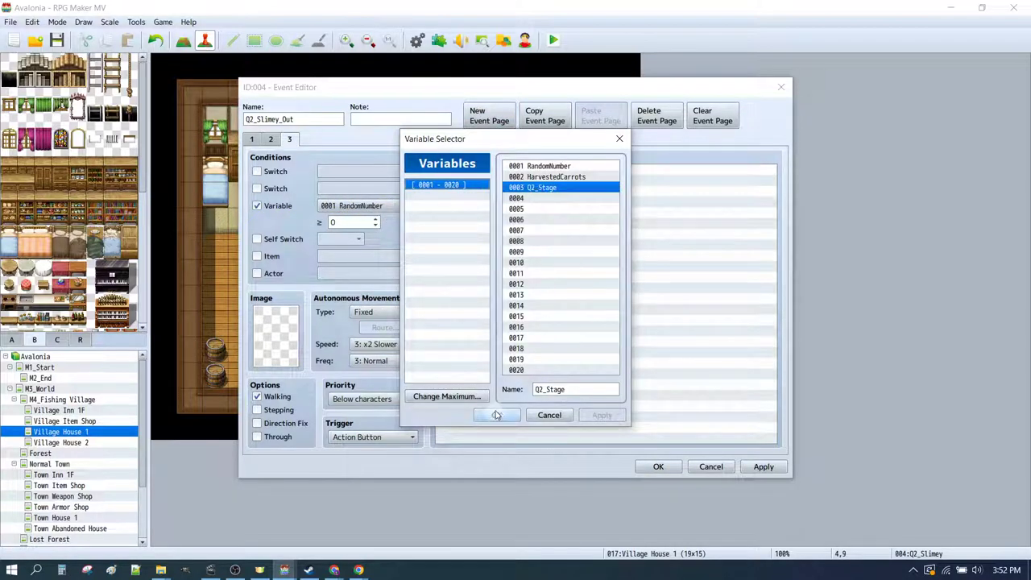
pyautogui.click(496, 414)
pyautogui.doubleClick(364, 223)
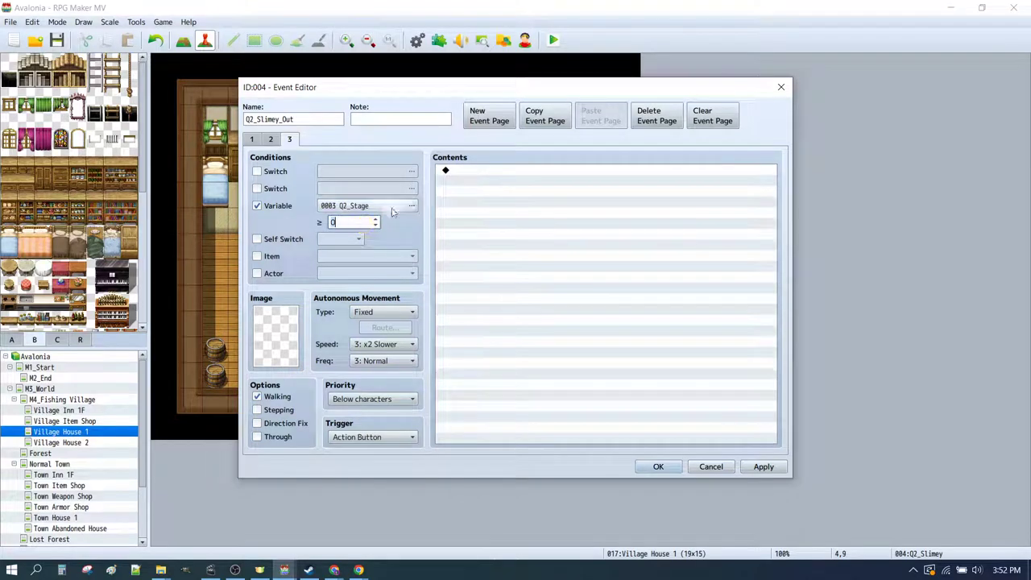
pyautogui.click(485, 213)
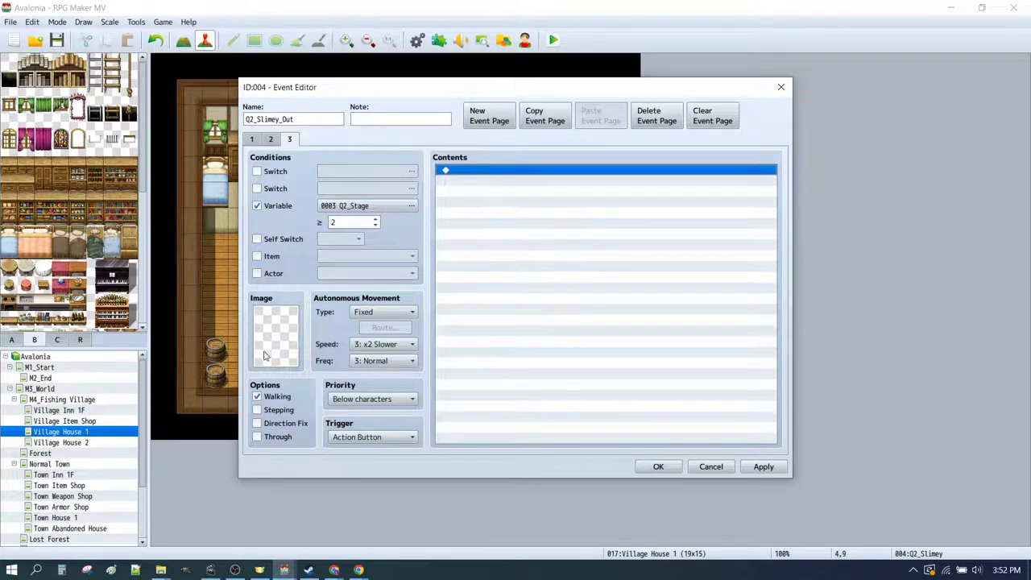
pyautogui.click(660, 467)
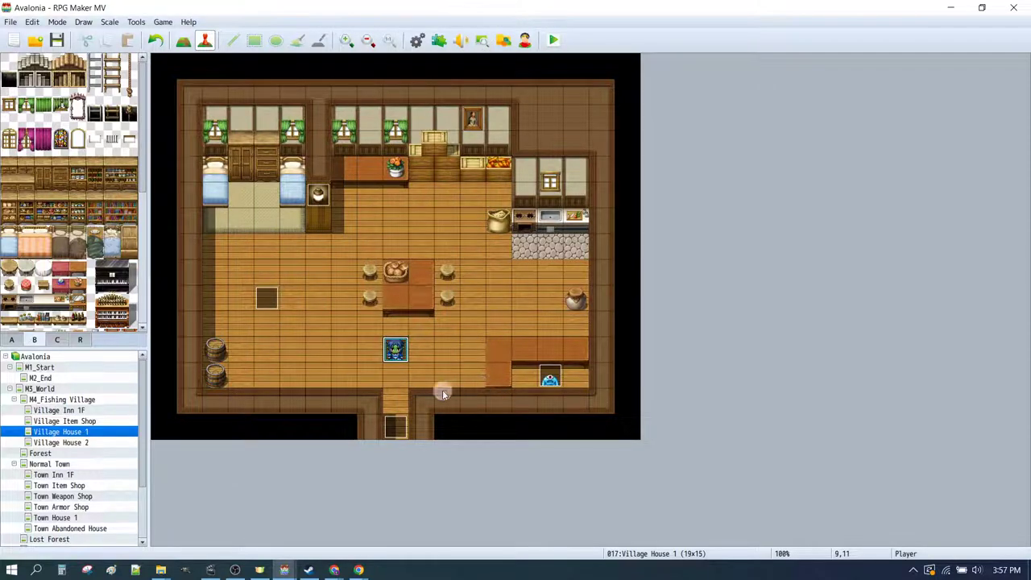
# - In M4_Fishing Village, copy Q2_Boy's page 3 and paste it as a new page 4
pyautogui.click(67, 400)
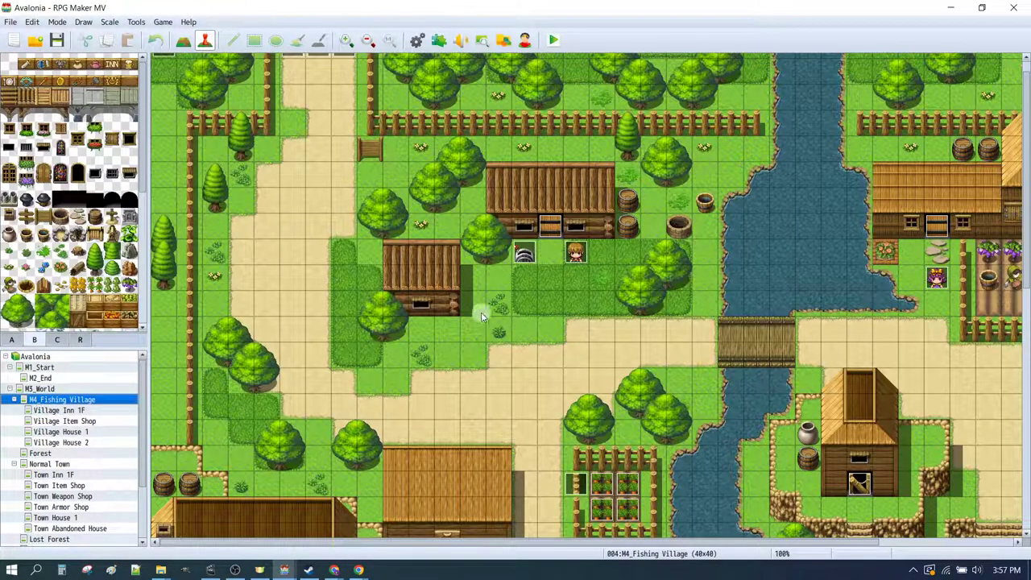
pyautogui.click(577, 255)
pyautogui.doubleClick(577, 254)
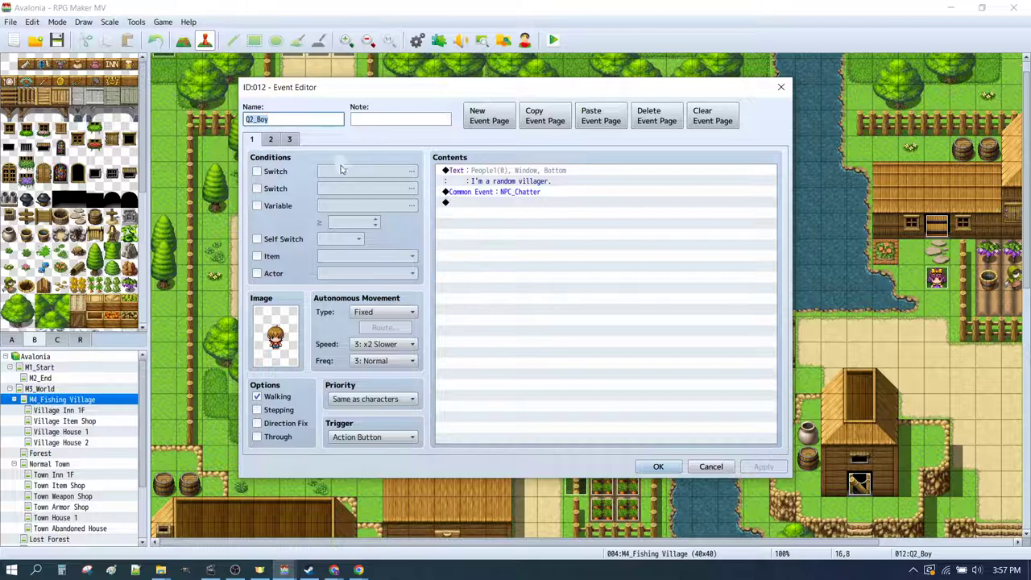
pyautogui.click(289, 140)
pyautogui.click(547, 119)
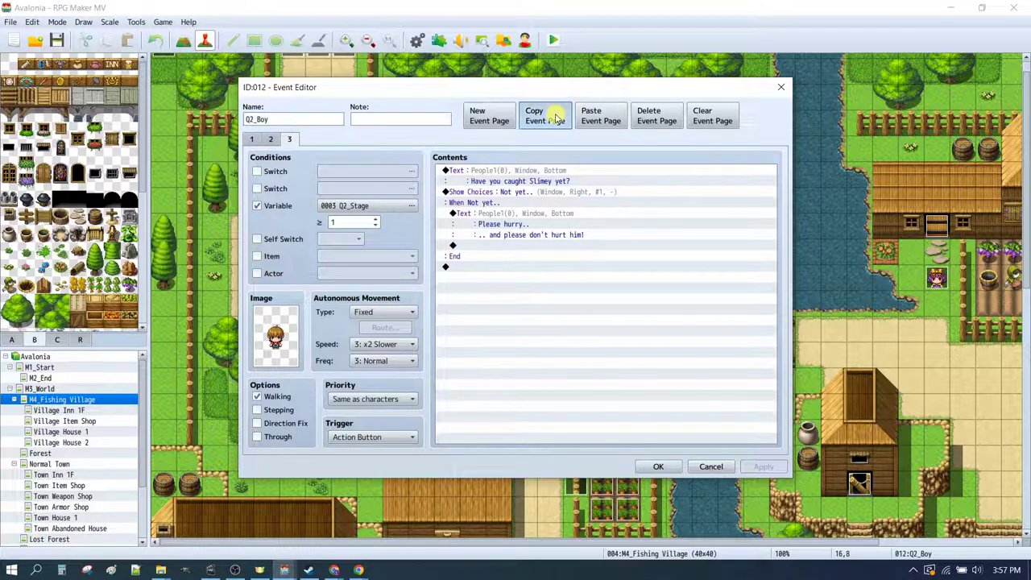
pyautogui.click(583, 113)
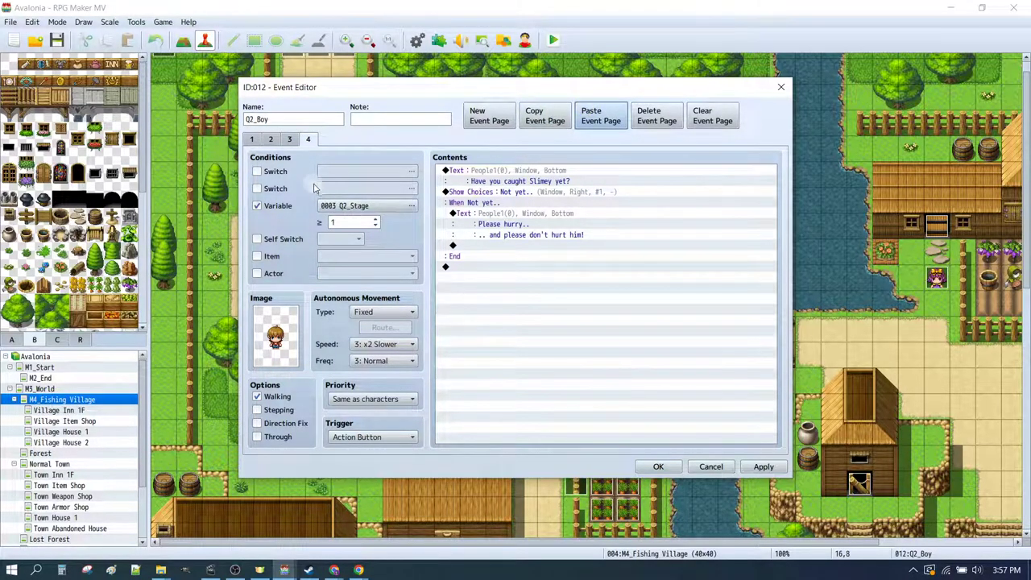
# - Set page 4's Q2_Stage condition to ≥ 2 and delete all its copied commands
pyautogui.click(362, 223)
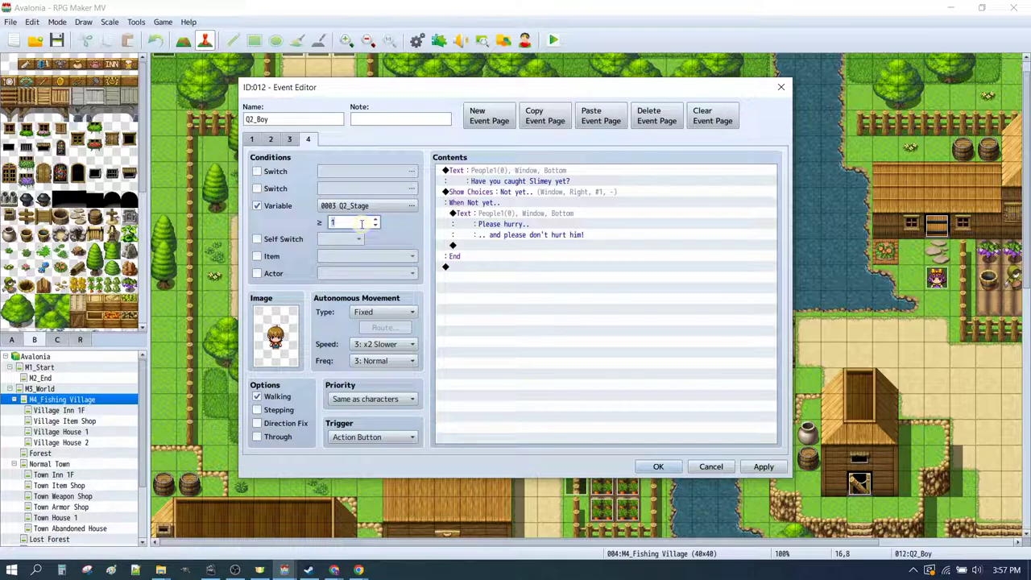
pyautogui.click(534, 255)
pyautogui.hotkey('ctrl', 'a')
pyautogui.press('Delete')
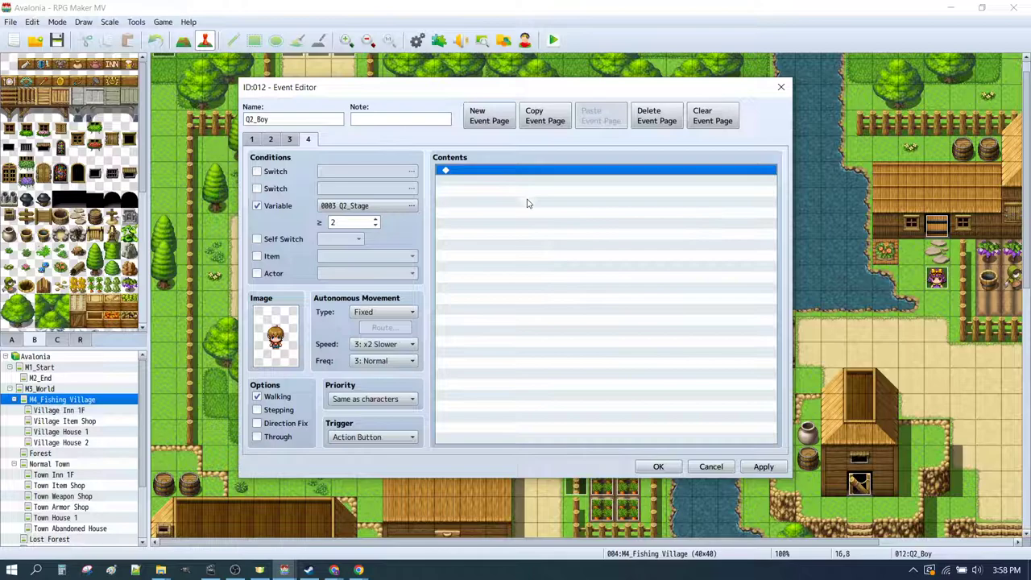
# - Paste the thank-you text and insert a Music Note balloon over This Event above it
pyautogui.hotkey('ctrl', 'v')
pyautogui.click(514, 175)
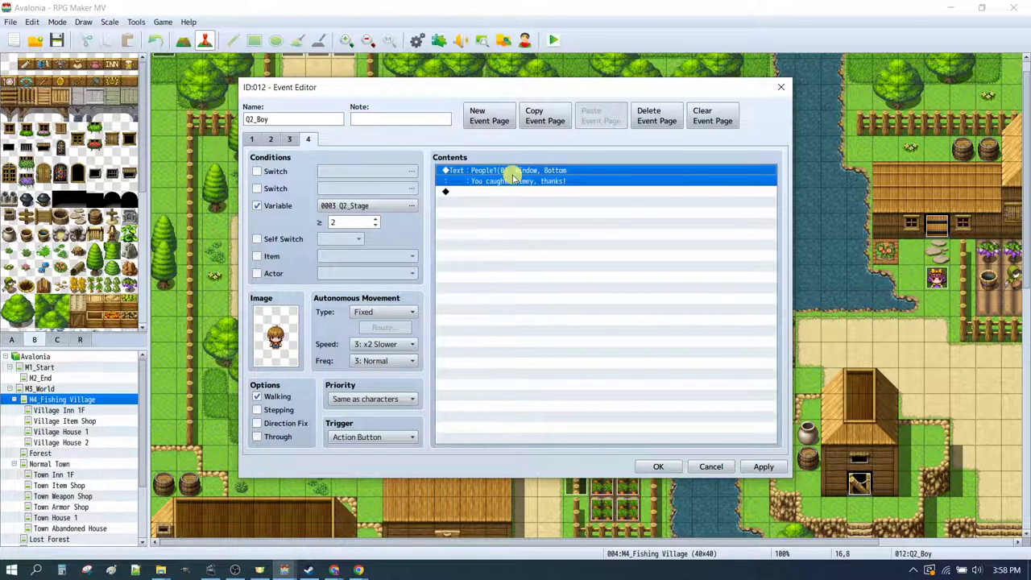
pyautogui.doubleClick(499, 191)
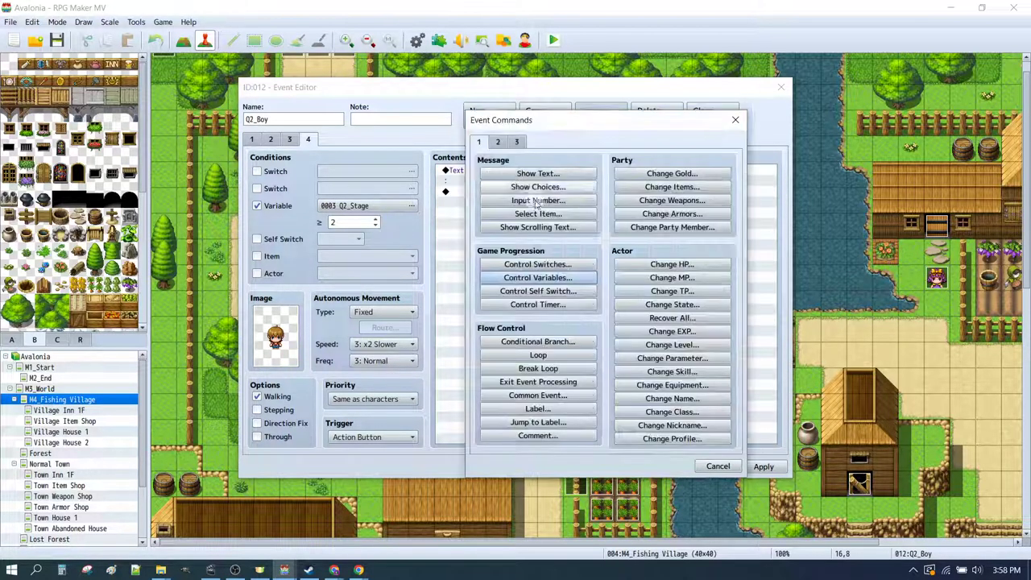
pyautogui.click(497, 142)
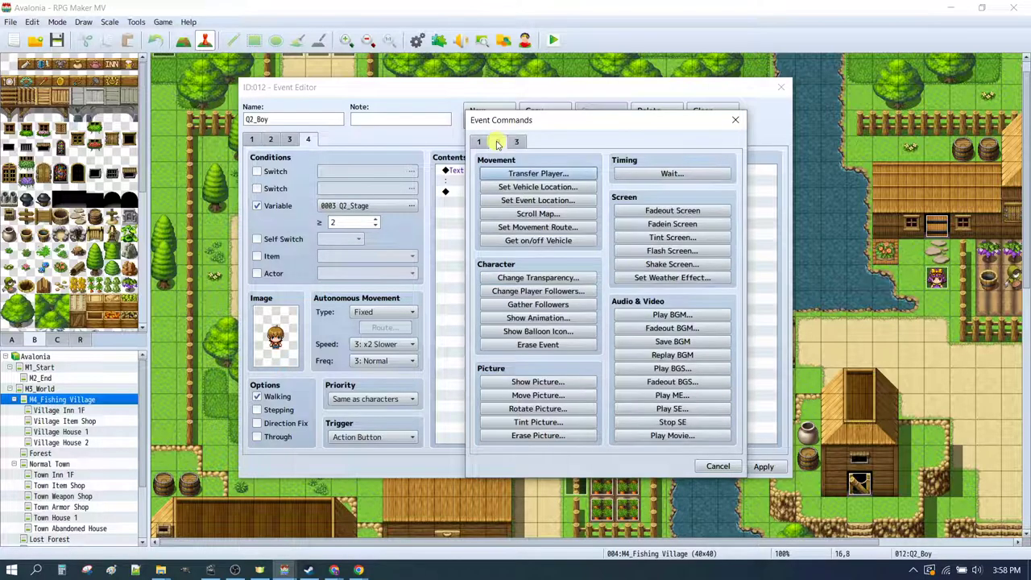
pyautogui.click(538, 331)
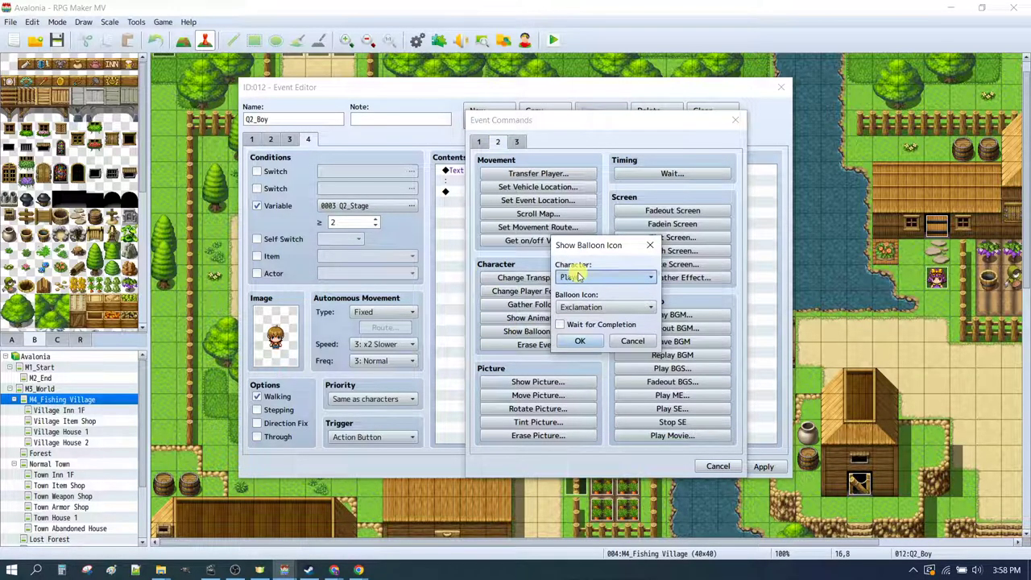
pyautogui.click(600, 277)
pyautogui.click(588, 290)
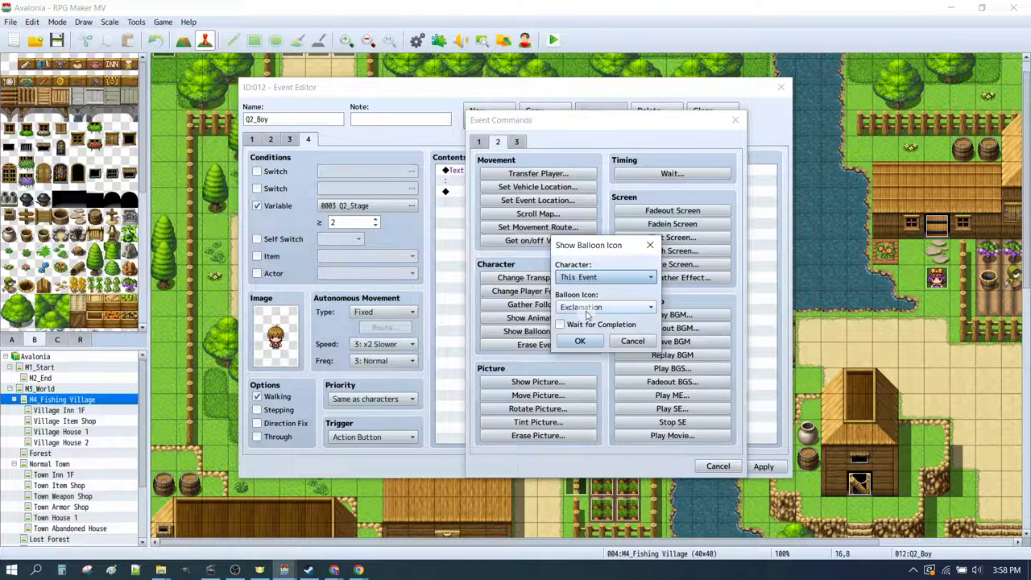
pyautogui.click(620, 308)
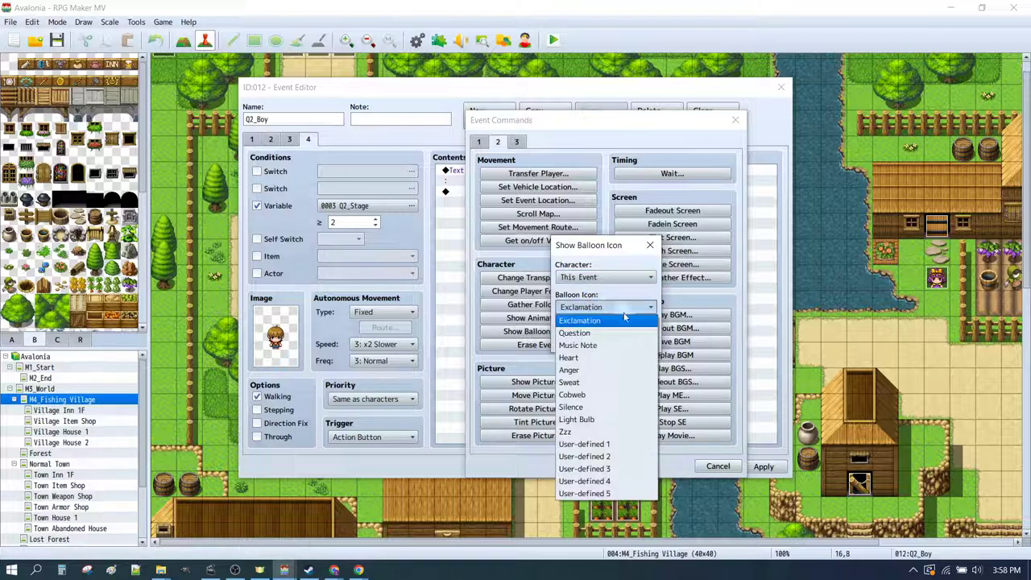
pyautogui.click(593, 346)
pyautogui.click(575, 342)
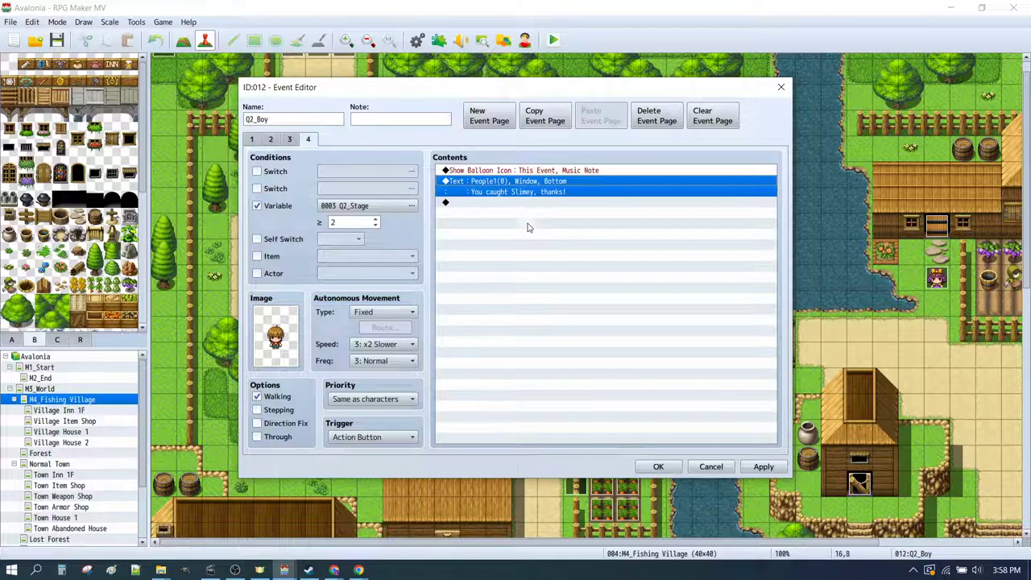
# - Add the narration about Slimey returning to the pen, then a Play SE Poison command
pyautogui.click(527, 227)
pyautogui.hotkey('ctrl', 'v')
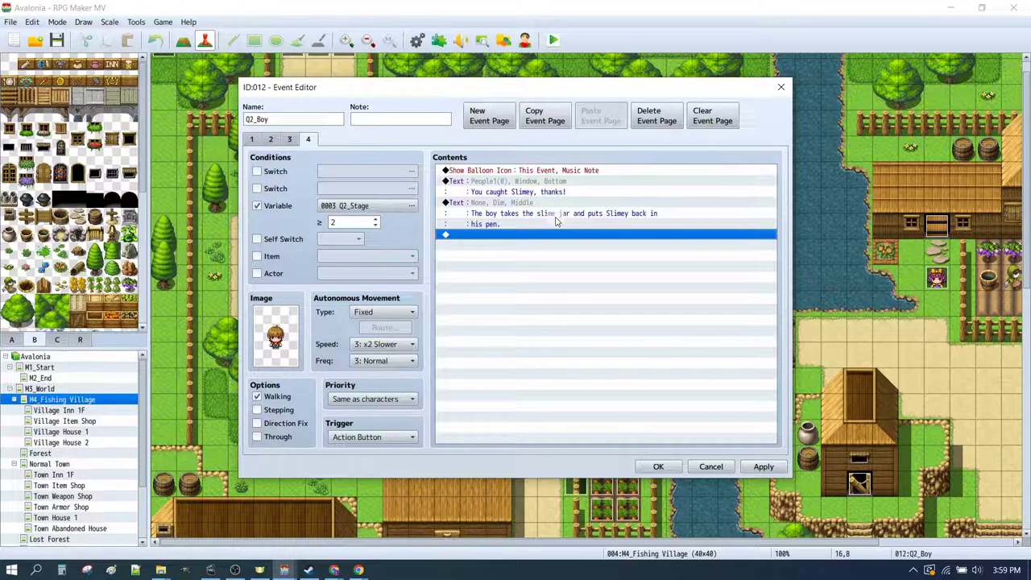
pyautogui.click(531, 244)
pyautogui.hotkey('ctrl', 'v')
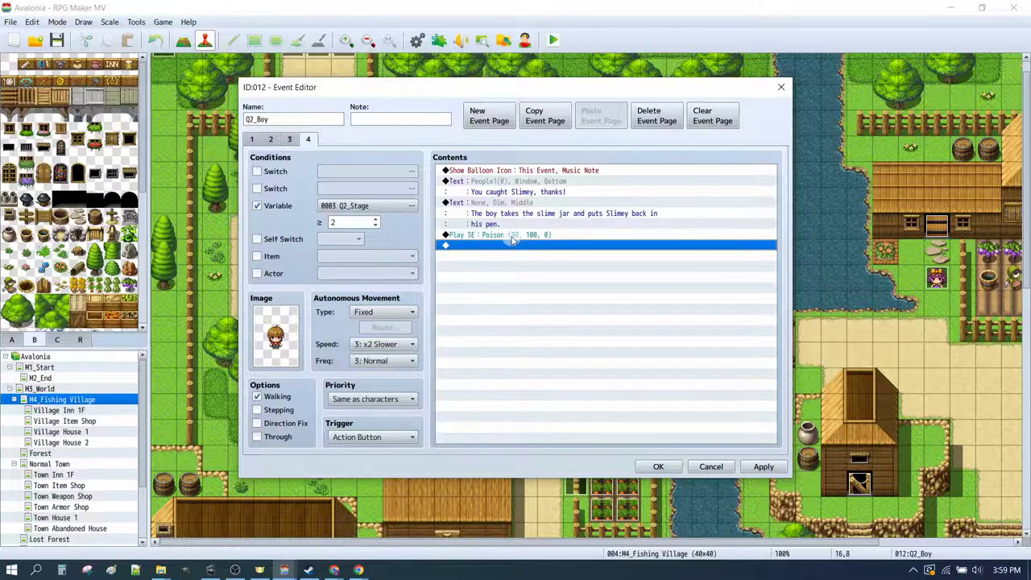
pyautogui.click(506, 226)
pyautogui.click(500, 250)
# - Add a Change Items command removing one Slime Catcher (Full)
pyautogui.doubleClick(499, 250)
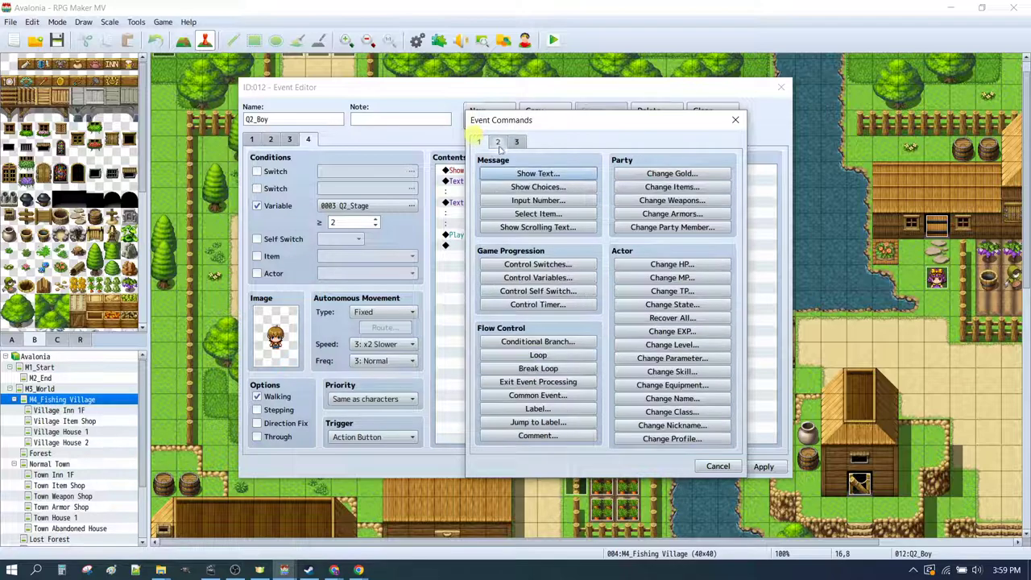
pyautogui.click(671, 187)
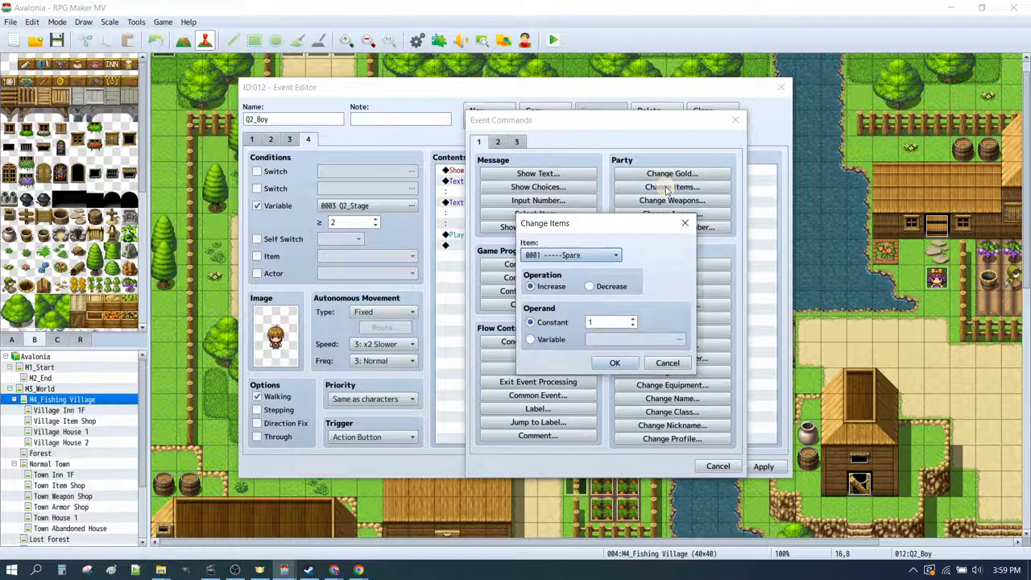
pyautogui.click(573, 254)
pyautogui.moveTo(629, 306); pyautogui.dragTo(621, 419)
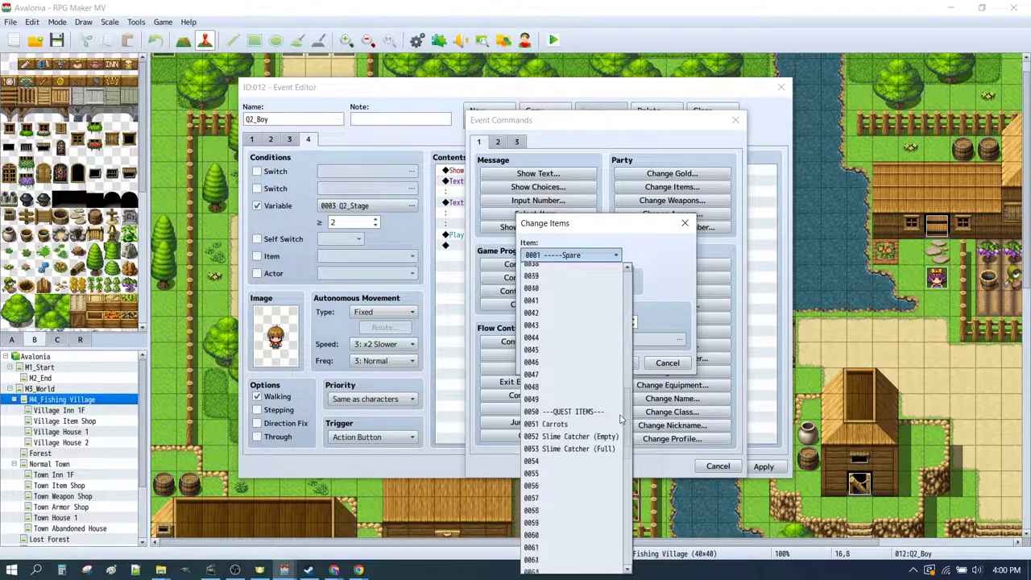
pyautogui.scroll(-2, 571, 382)
pyautogui.click(562, 391)
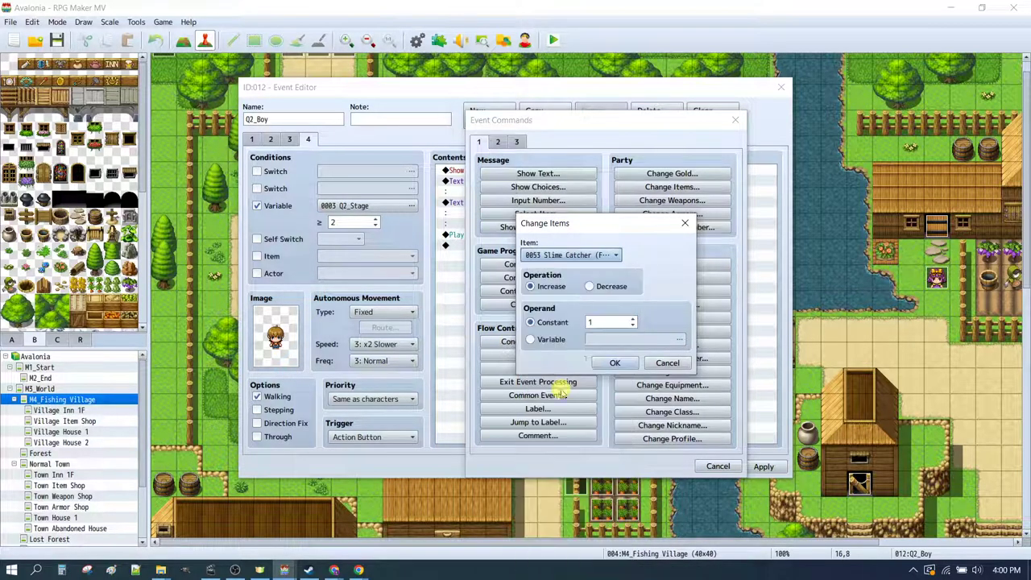
pyautogui.click(596, 287)
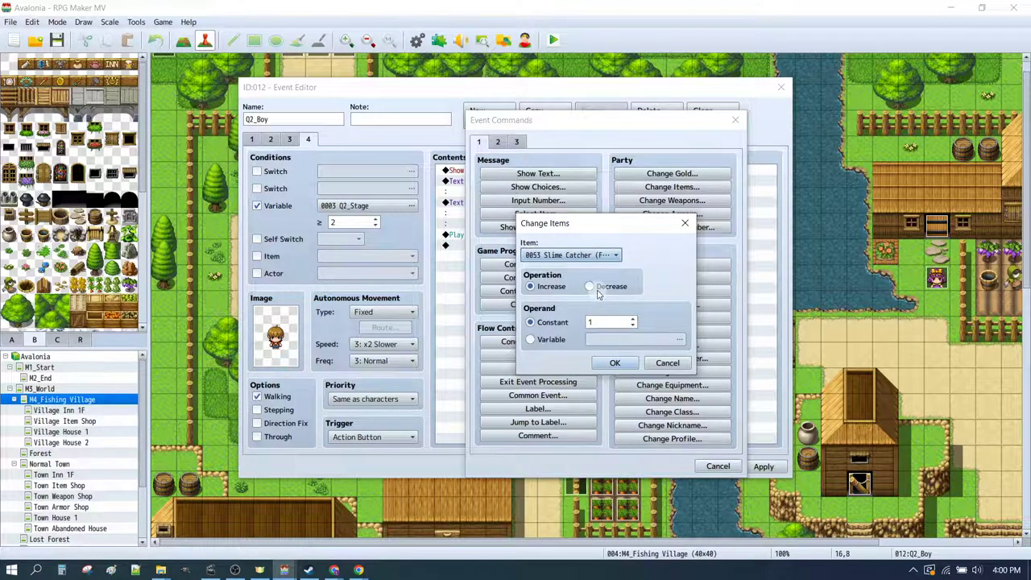
pyautogui.click(612, 362)
# - Add Slimey's 'Glub glub..' line and the boy's 'You can keep this slime catcher...' message
pyautogui.hotkey('ctrl', 'v')
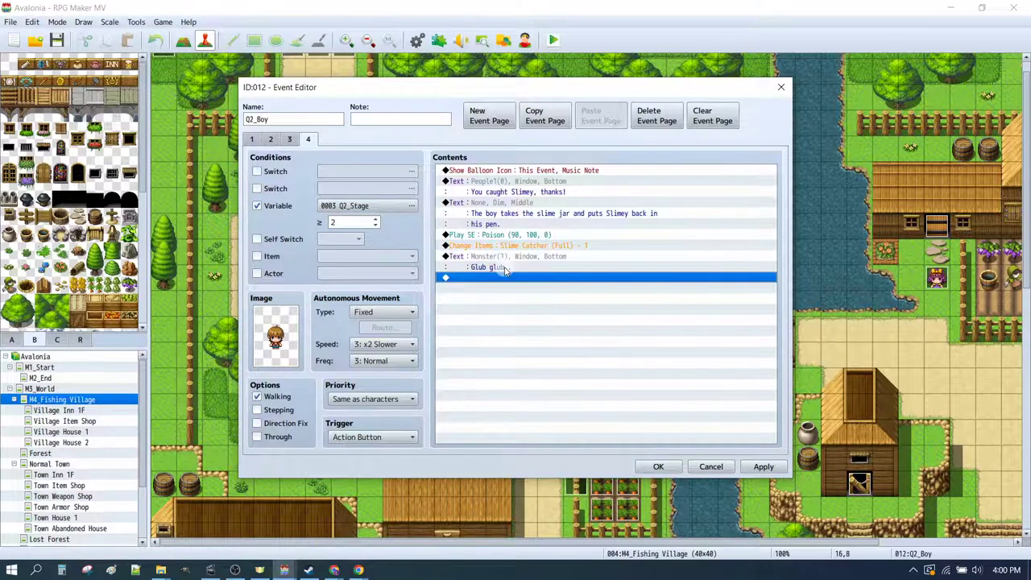
pyautogui.click(510, 256)
pyautogui.doubleClick(509, 256)
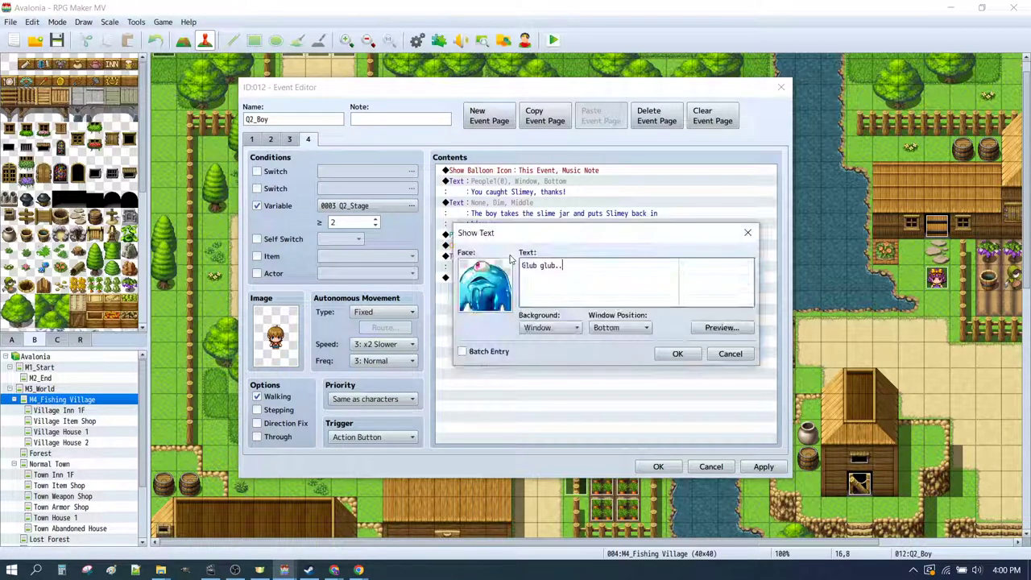
pyautogui.click(657, 350)
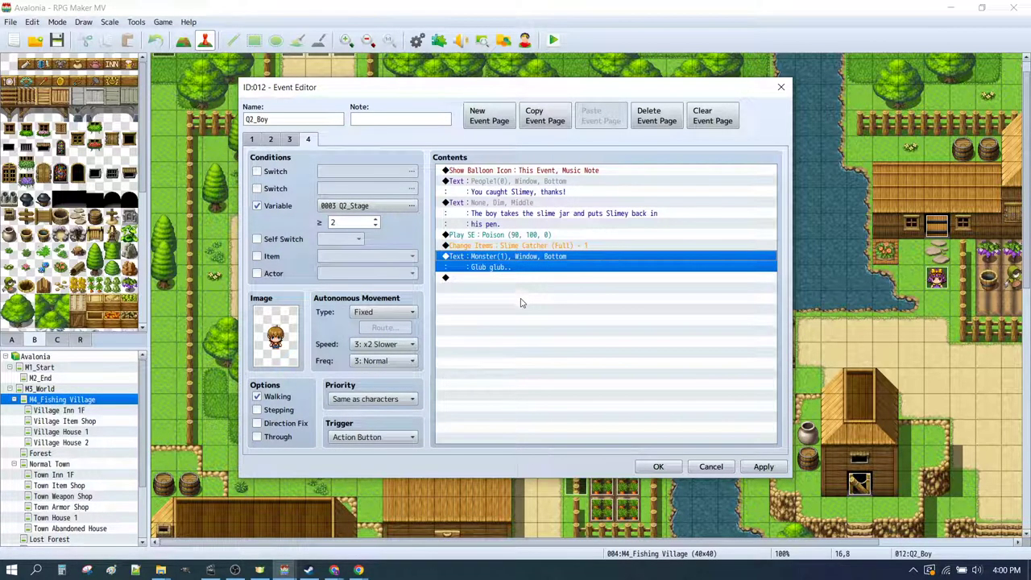
pyautogui.press('Down')
pyautogui.hotkey('ctrl', 'v')
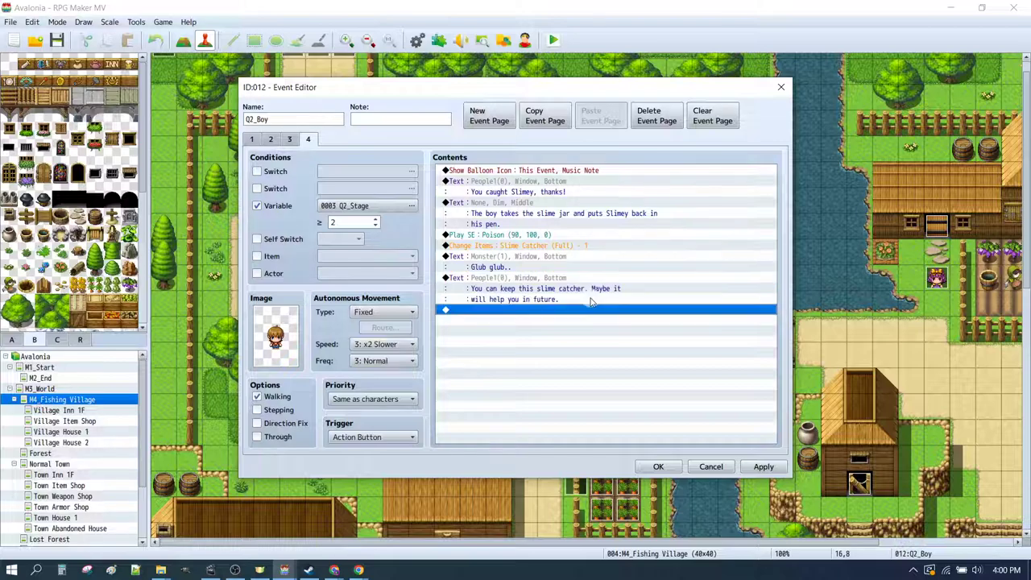
pyautogui.doubleClick(524, 312)
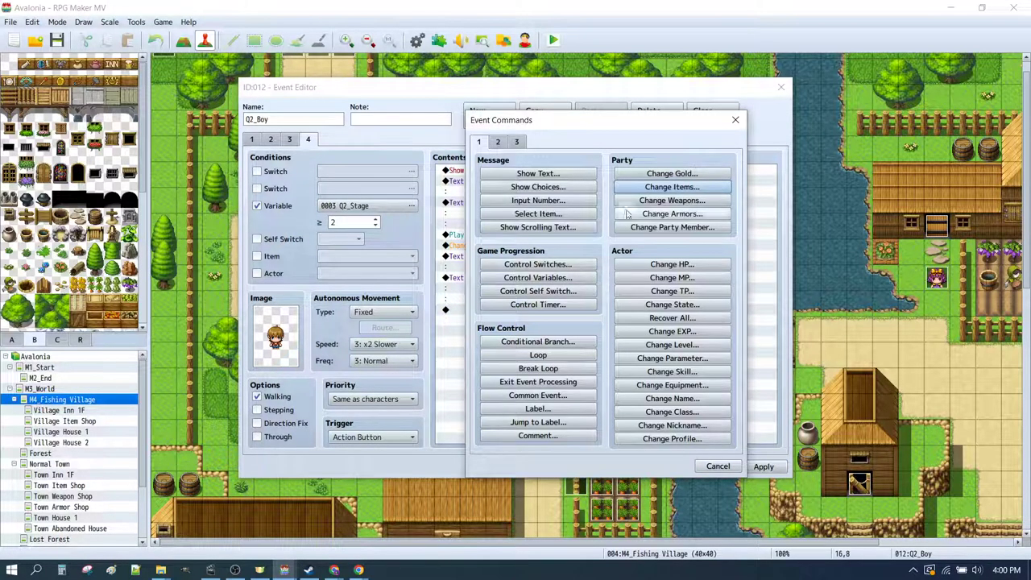
# - Give the player one Slime Catcher (Empty)
pyautogui.click(672, 186)
pyautogui.click(594, 254)
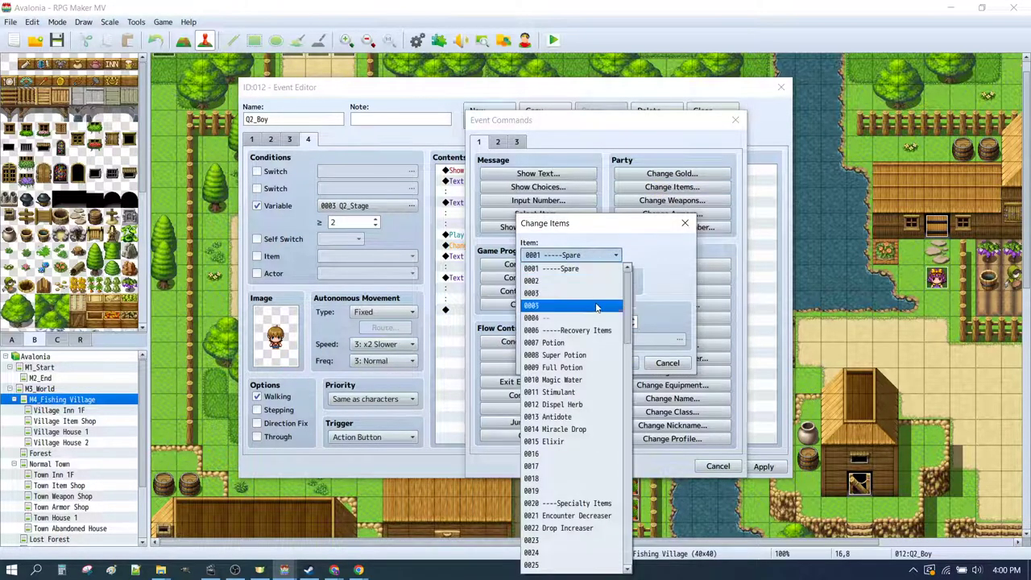
pyautogui.scroll(-5, 595, 306)
pyautogui.scroll(-6, 588, 315)
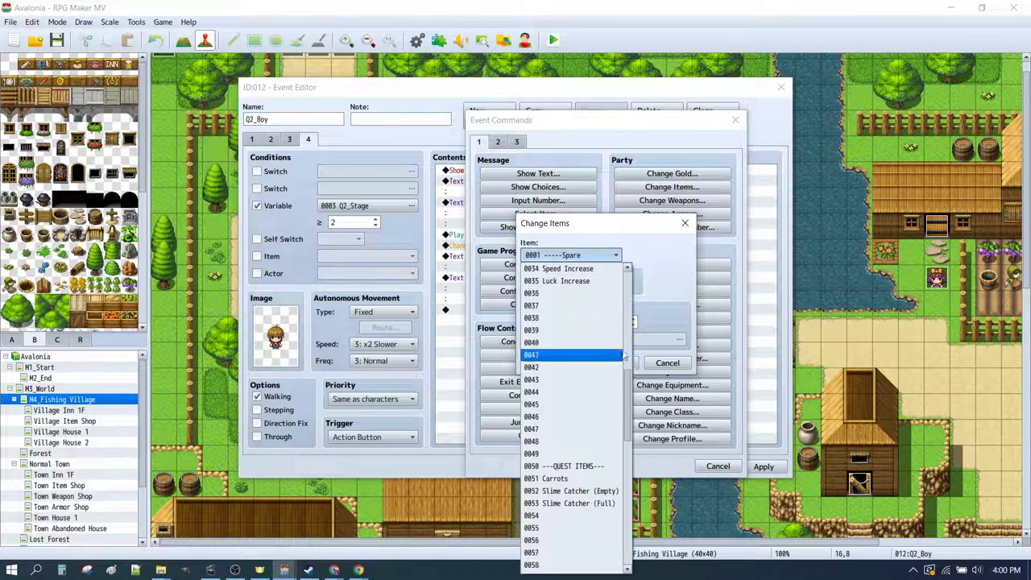
pyautogui.click(554, 492)
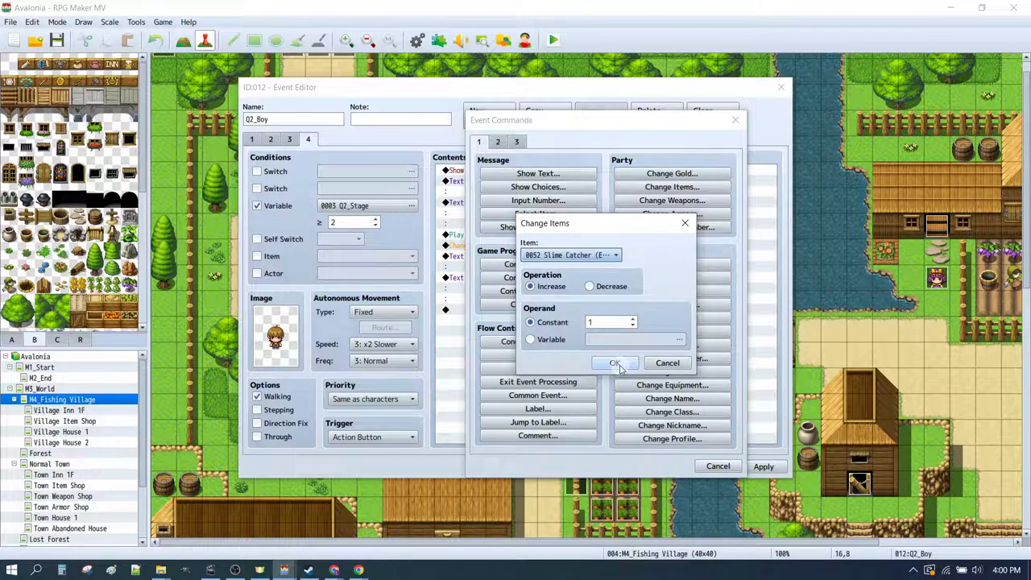
pyautogui.click(616, 362)
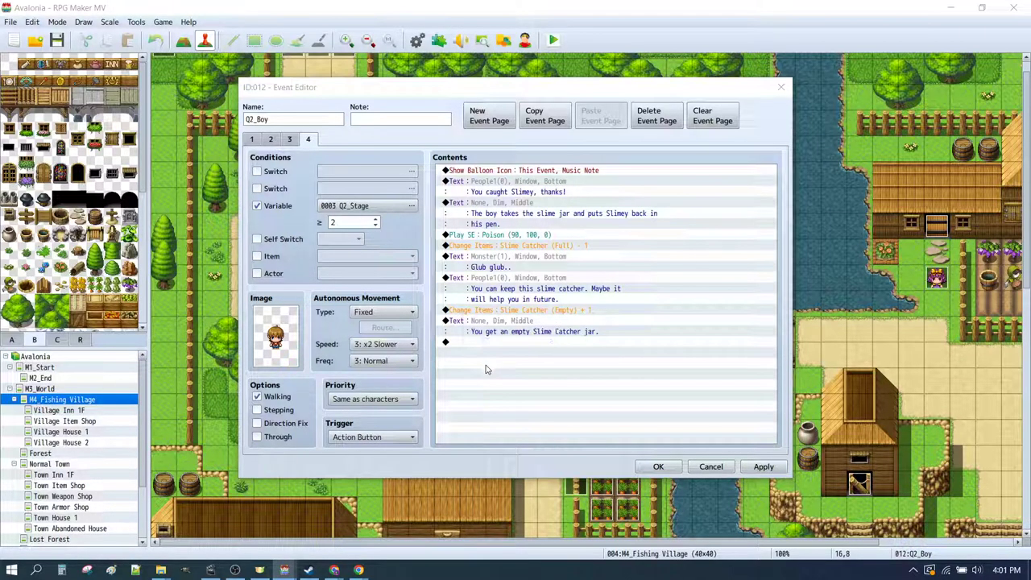
# - Set variable 0003 Q2_Stage to 3 and apply the changes to Q2_Boy
pyautogui.doubleClick(486, 342)
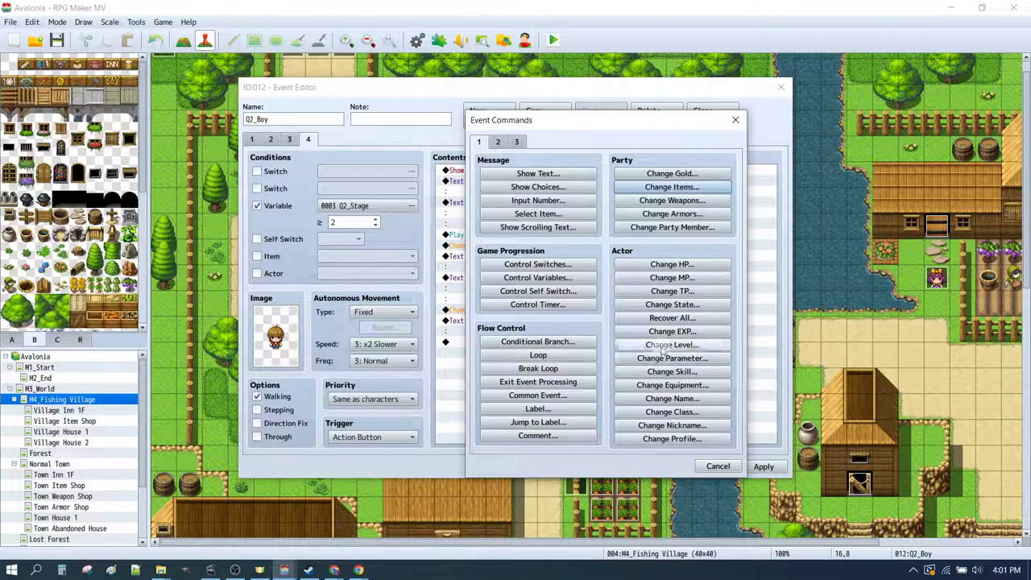
pyautogui.click(555, 278)
pyautogui.click(566, 220)
pyautogui.click(625, 203)
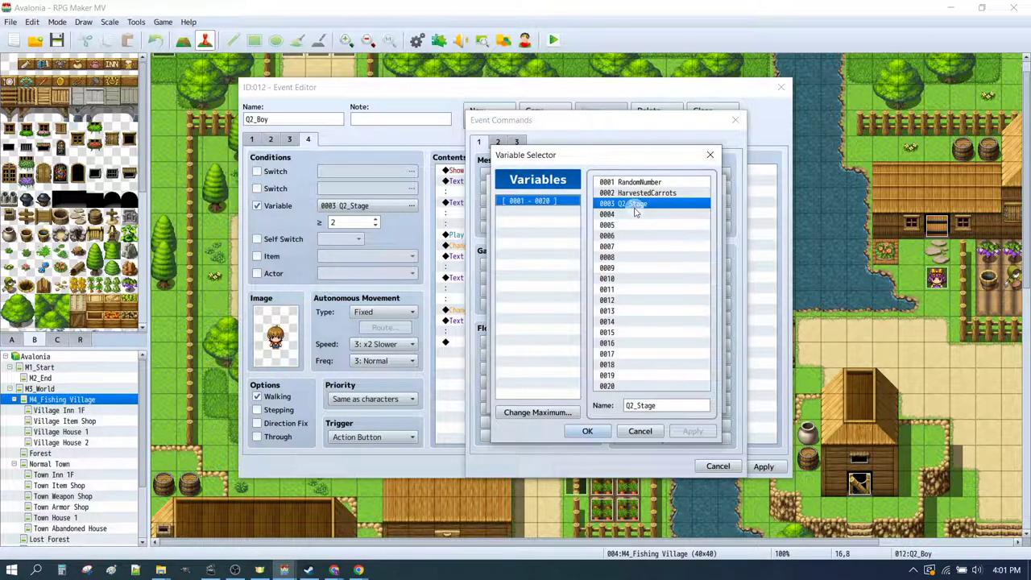
pyautogui.click(587, 431)
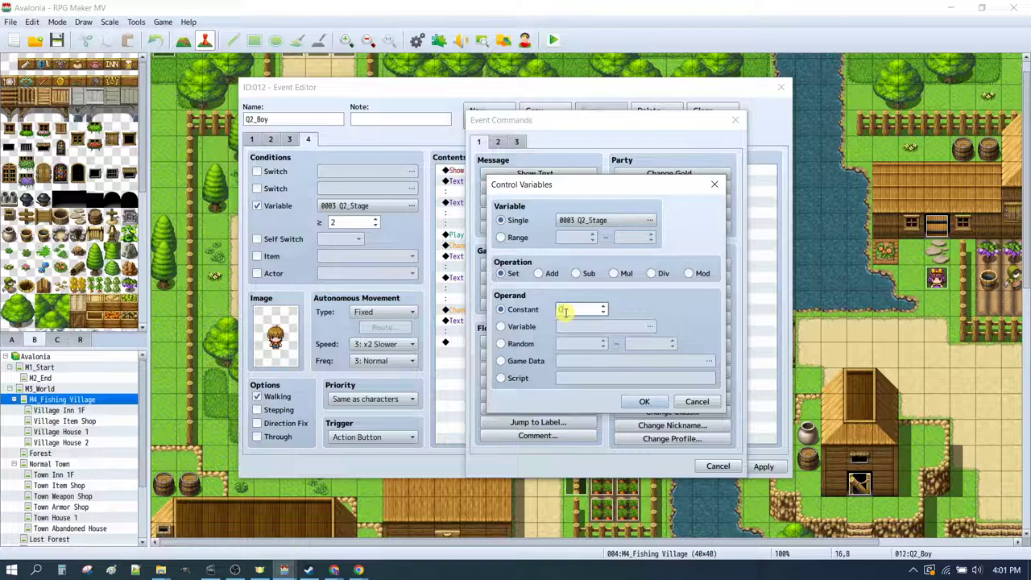
pyautogui.press('Return')
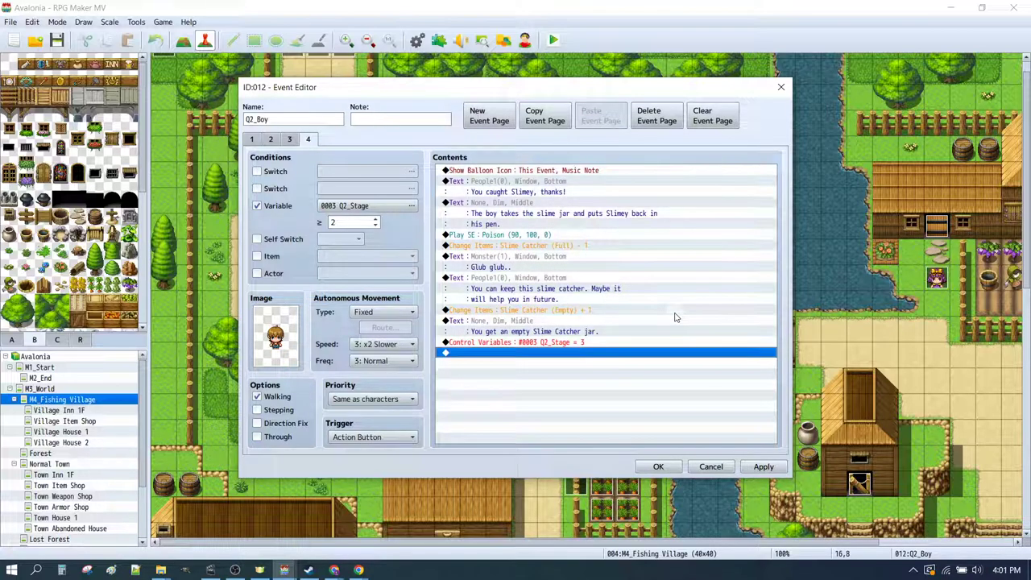
pyautogui.click(763, 466)
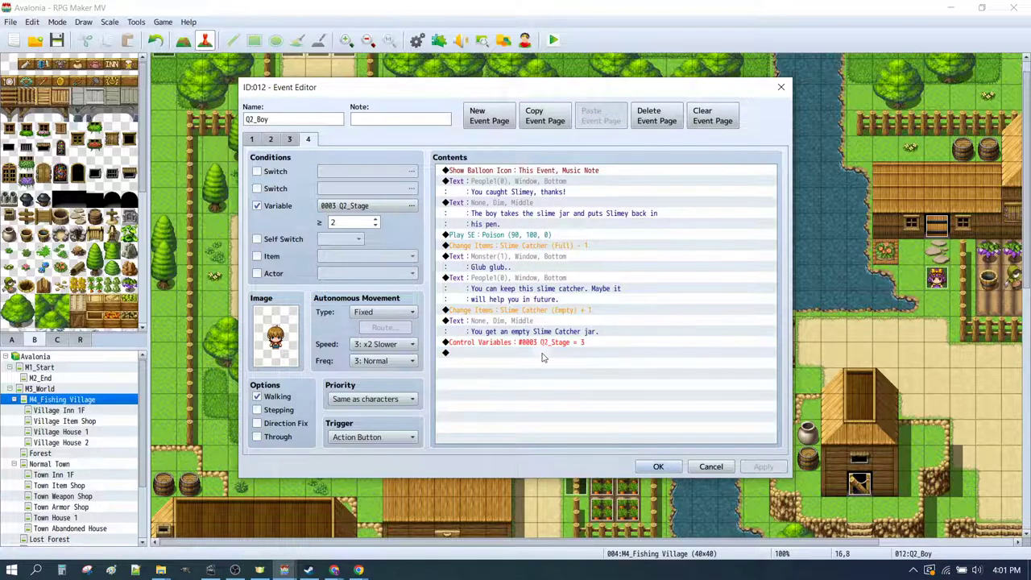
# - Copy page 4 into a new fifth page and clear all of its commands
pyautogui.click(541, 117)
pyautogui.click(600, 117)
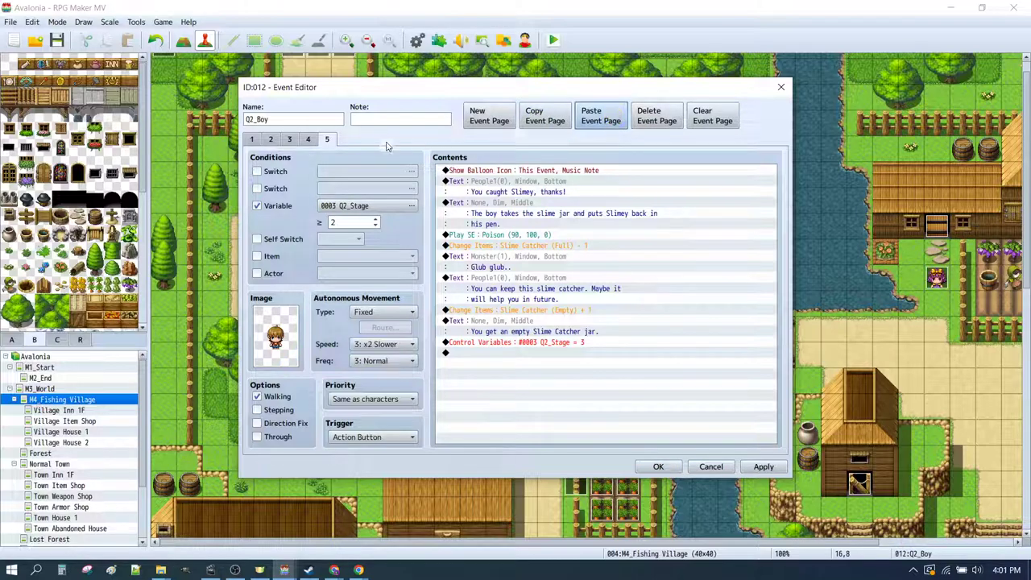
pyautogui.click(538, 267)
pyautogui.hotkey('ctrl', 'a')
pyautogui.press('Delete')
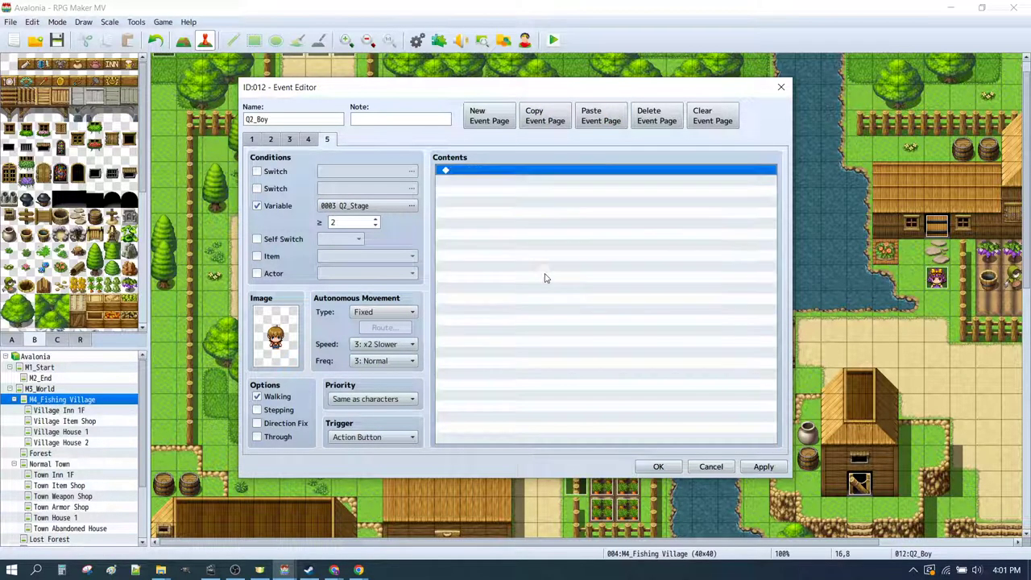
# - Set page 5's movement type to Random and its Q2_Stage condition to ≥ 3
pyautogui.click(380, 313)
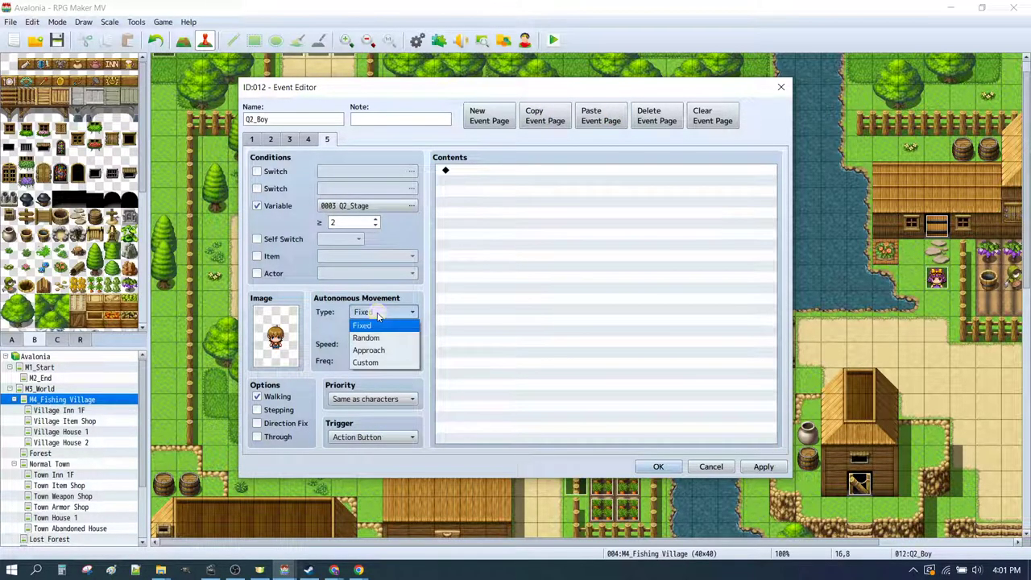
pyautogui.click(366, 337)
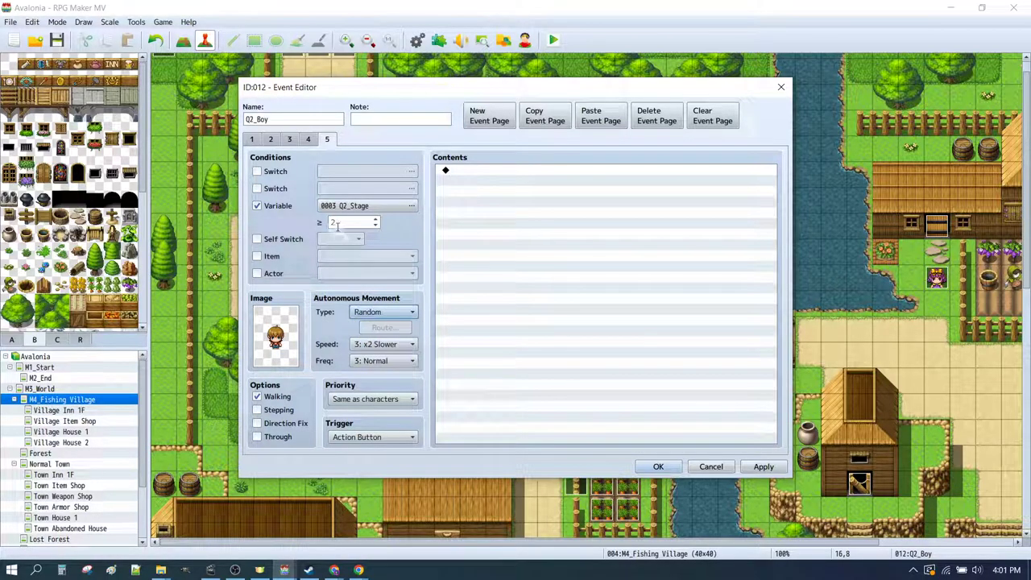
pyautogui.click(345, 222)
pyautogui.write('3')
pyautogui.click(492, 272)
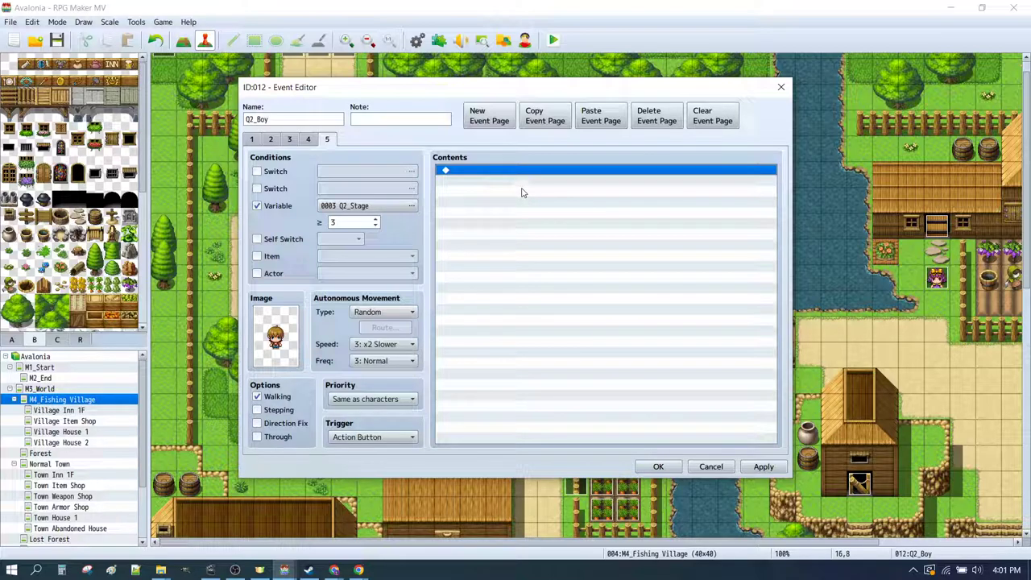
# - Paste the boy's 'You're my hero!' thank-you text onto page 5
pyautogui.click(490, 178)
pyautogui.hotkey('ctrl', 'v')
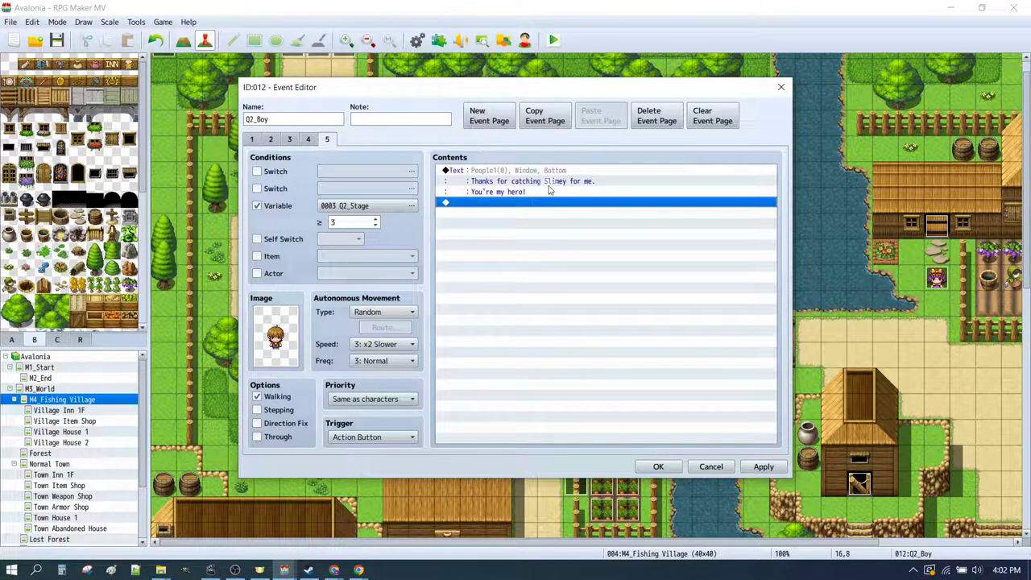
pyautogui.click(541, 172)
# - Insert a Music Note balloon over This Event before the thanks and save the event
pyautogui.doubleClick(548, 202)
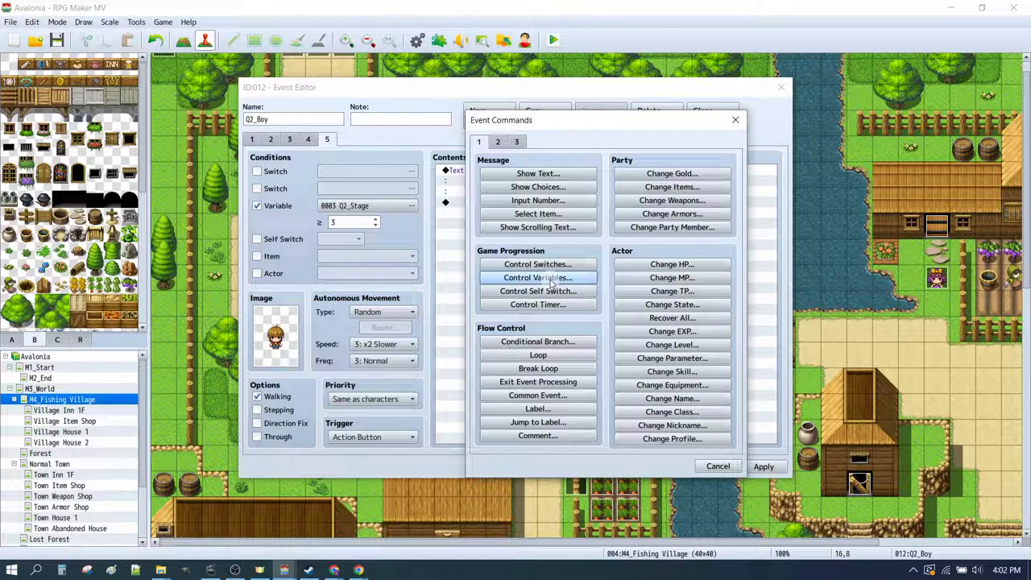
pyautogui.click(551, 278)
pyautogui.press('Escape')
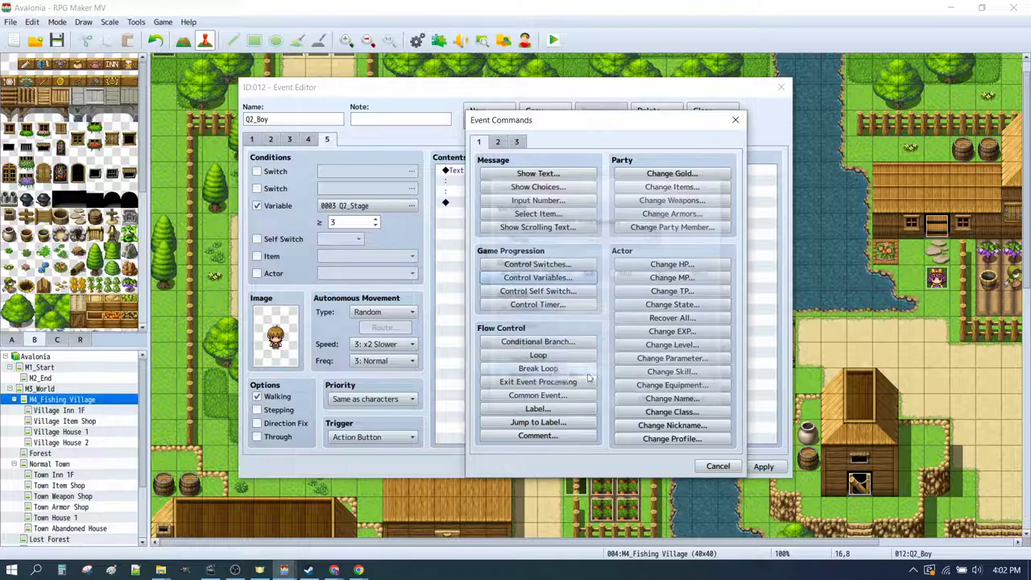
pyautogui.click(497, 142)
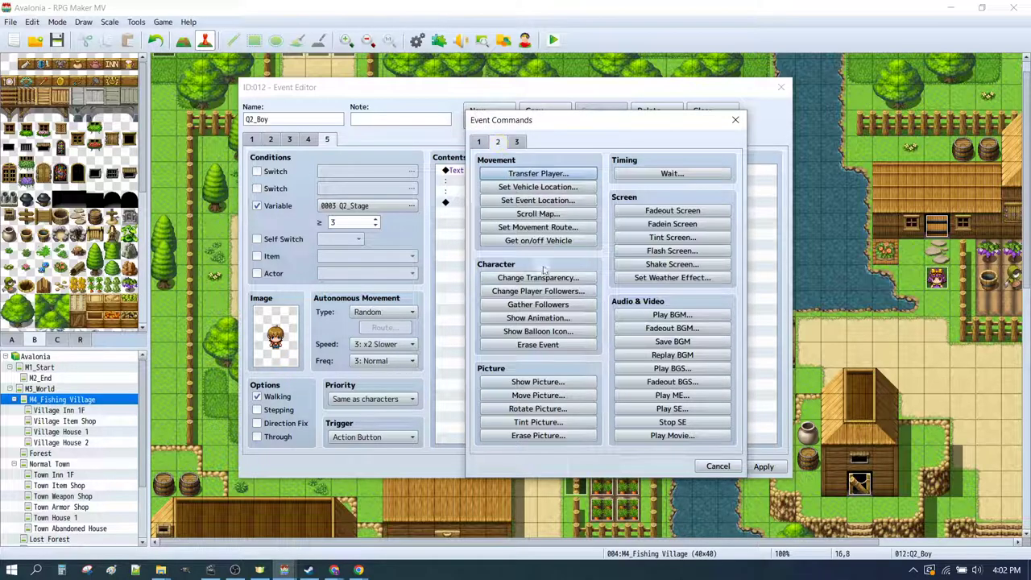
pyautogui.click(540, 332)
pyautogui.click(600, 307)
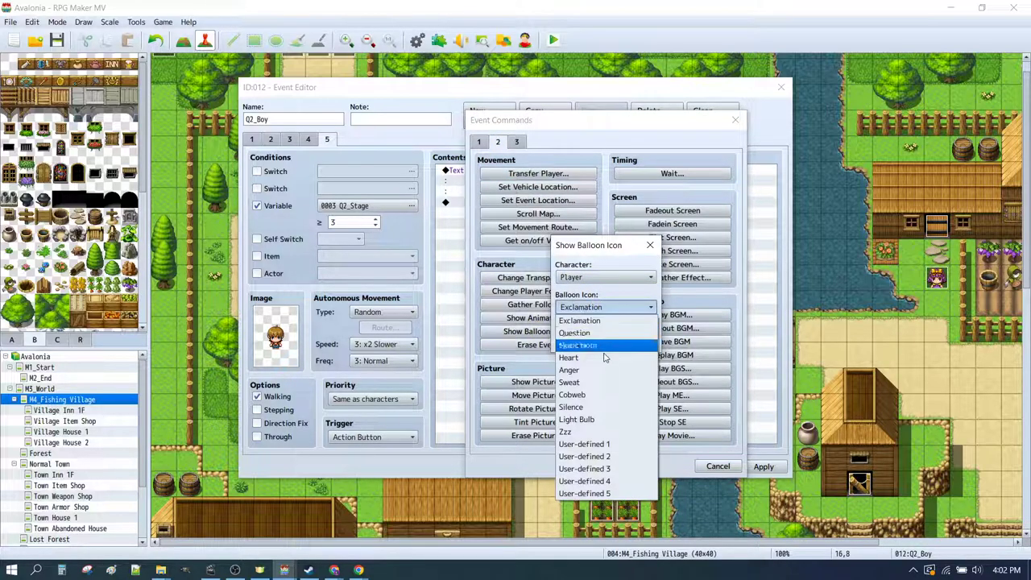
pyautogui.click(604, 358)
pyautogui.click(596, 277)
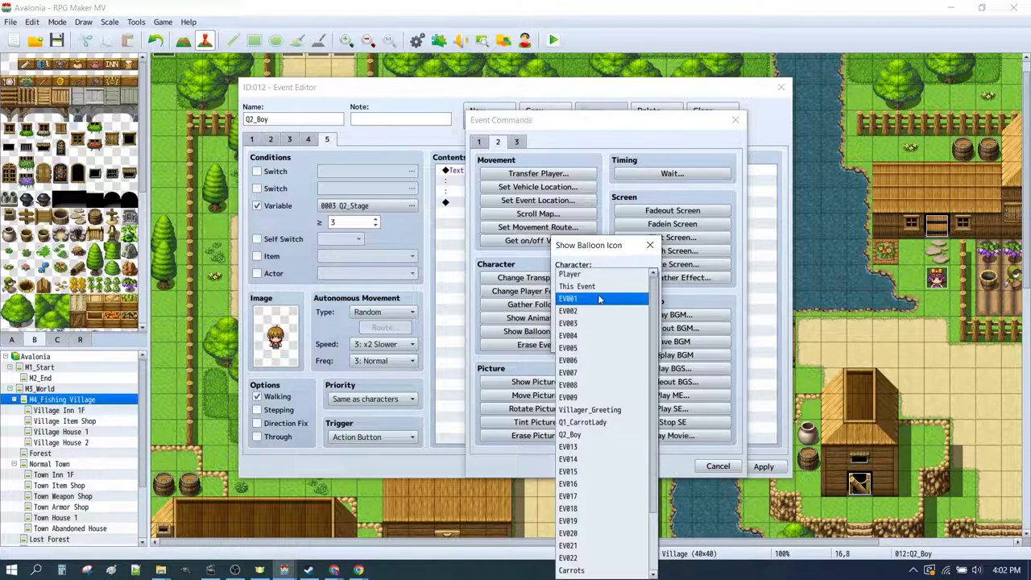
pyautogui.click(586, 287)
pyautogui.click(582, 338)
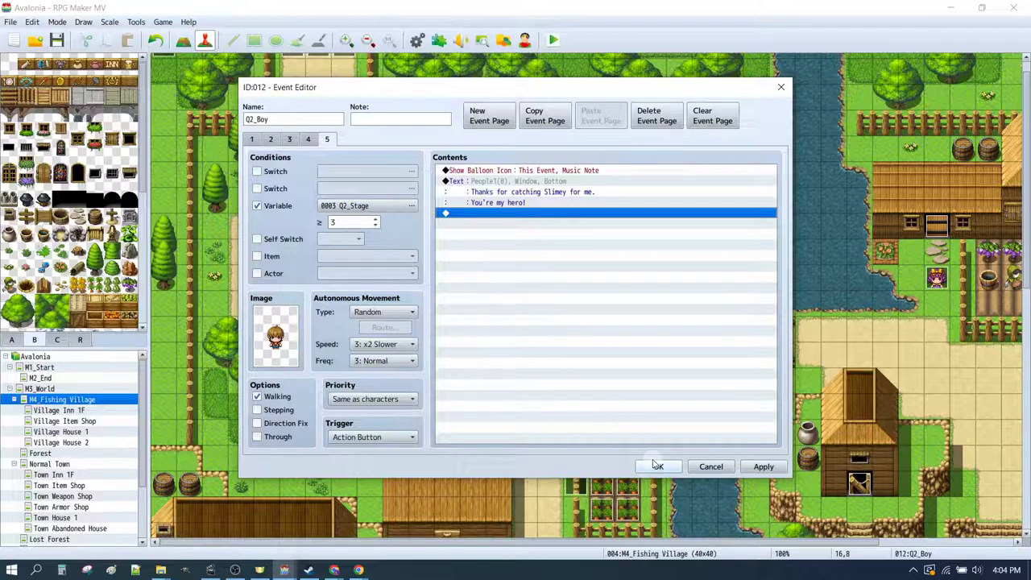
pyautogui.click(658, 466)
# - Append '_In' to the Village House 1 slime event's name, making it Q2_Slimey_In
pyautogui.click(73, 431)
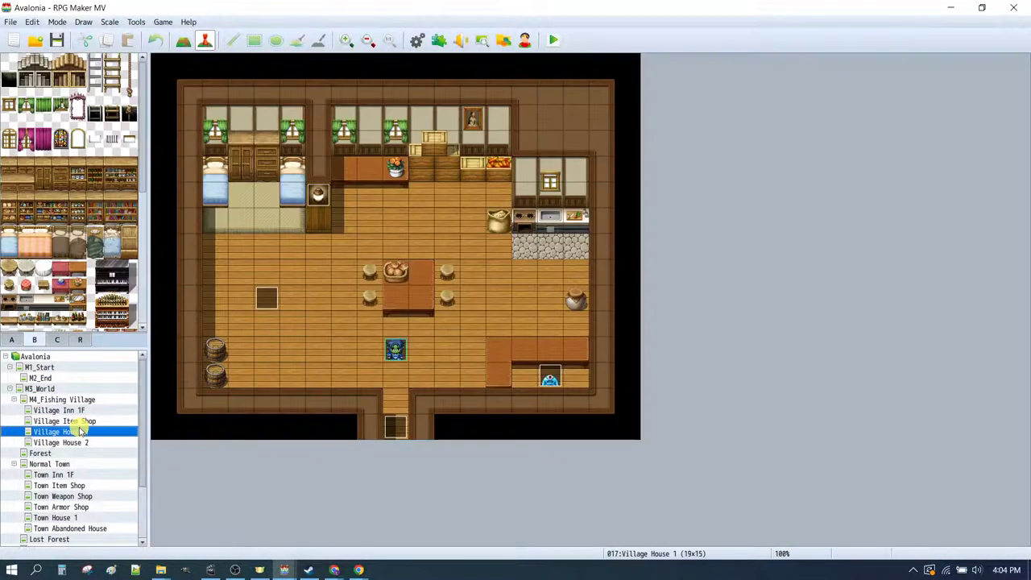
pyautogui.doubleClick(549, 378)
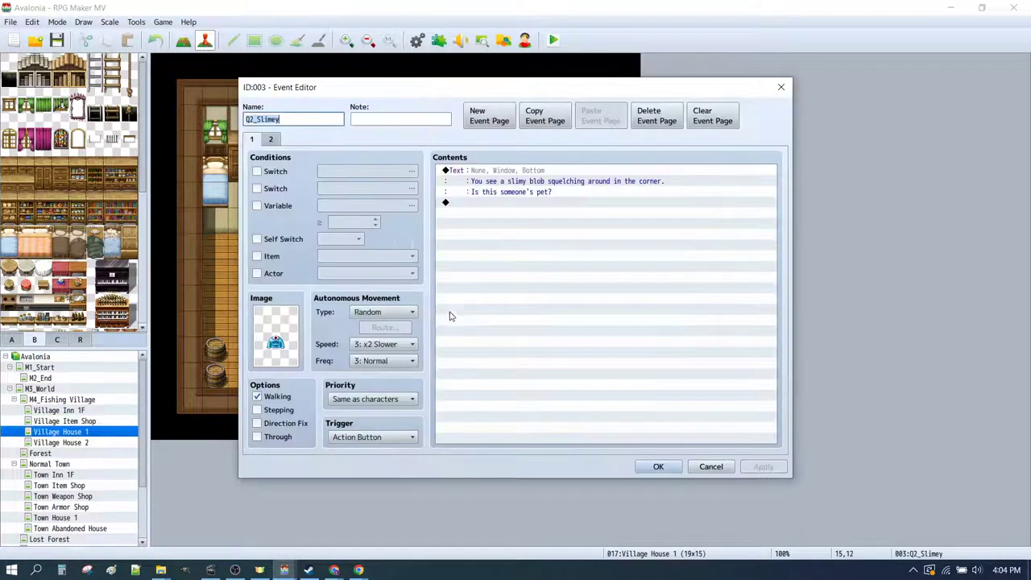
pyautogui.click(292, 119)
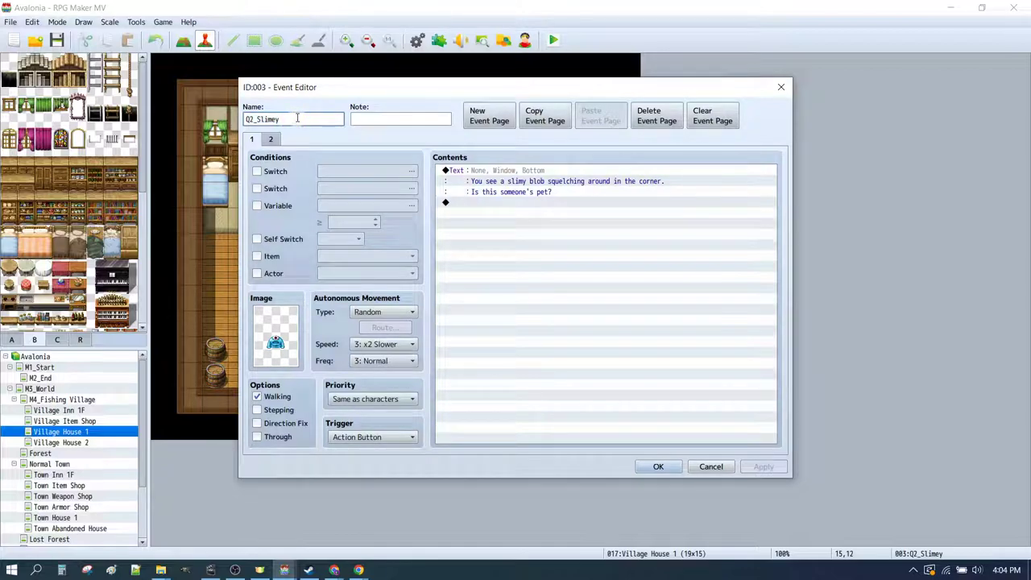
pyautogui.write('_In')
pyautogui.click(455, 276)
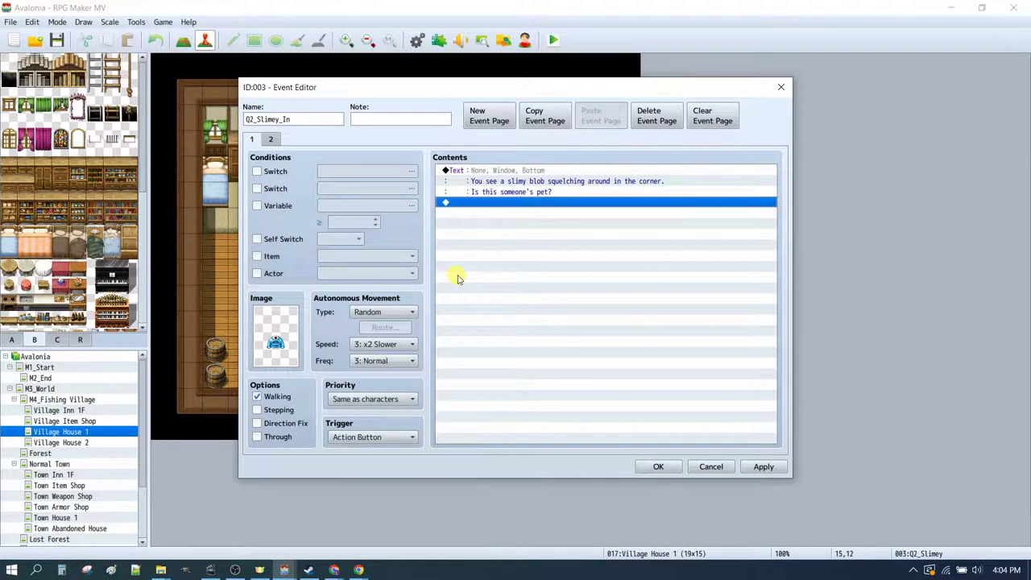
pyautogui.click(270, 140)
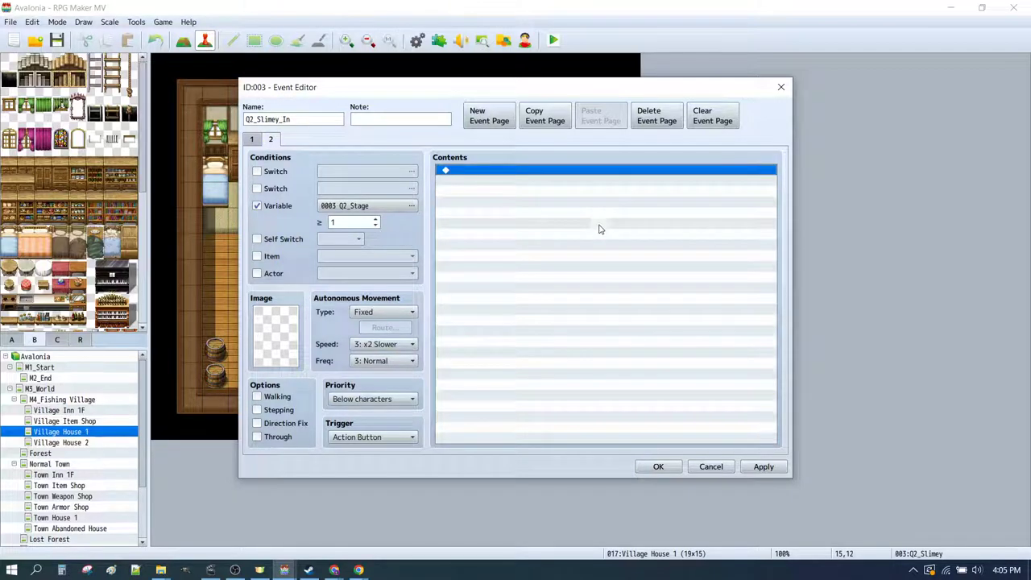
pyautogui.click(251, 140)
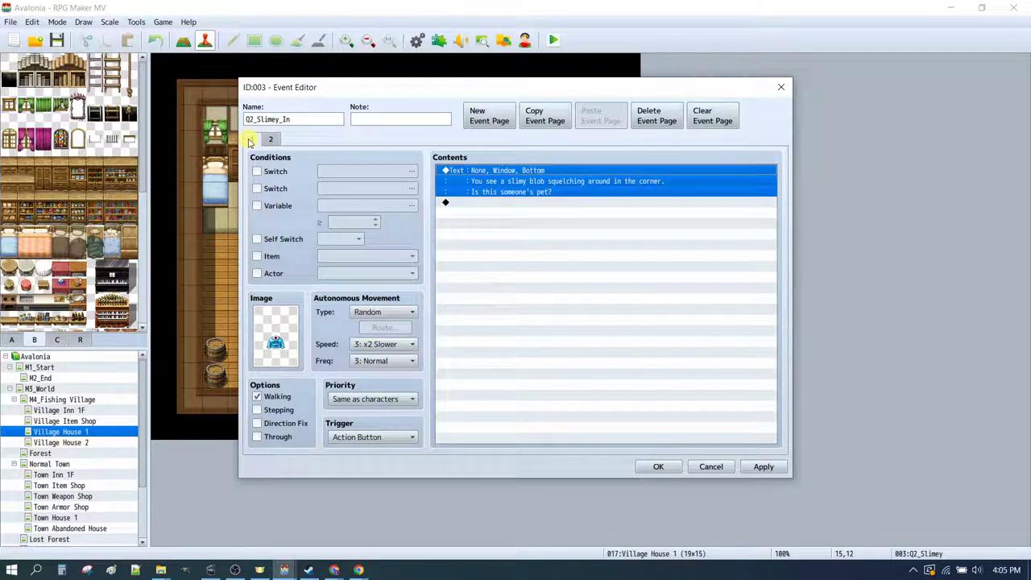
pyautogui.click(541, 117)
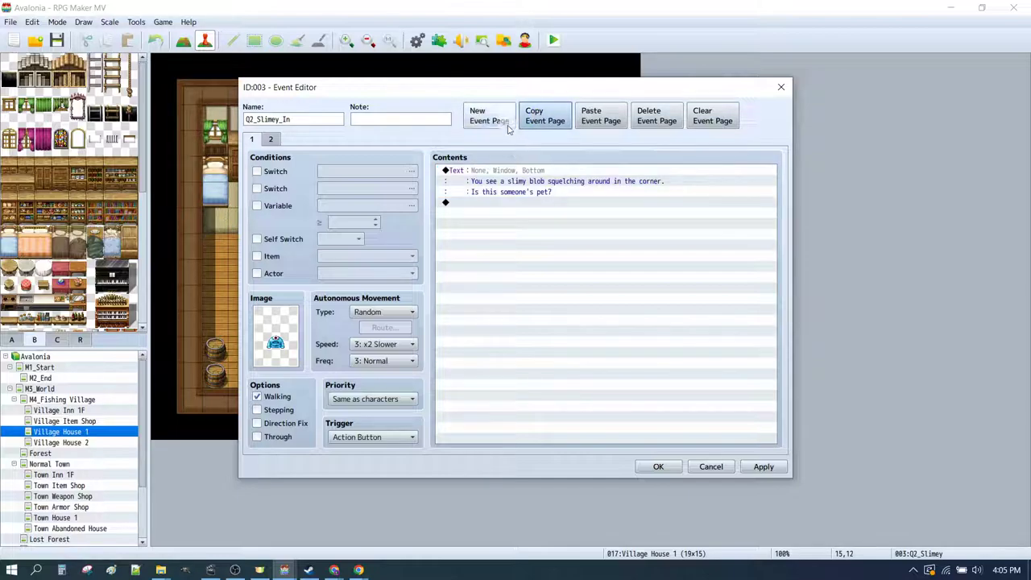
# - Paste page 1 as a third page requiring variable 0003 Q2_Stage ≥ 3
pyautogui.click(270, 140)
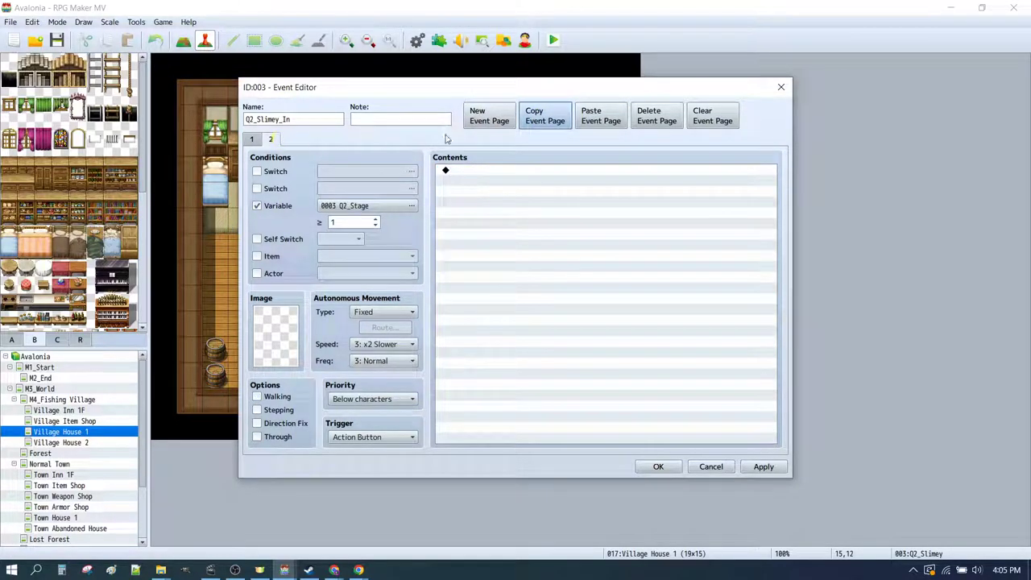
pyautogui.click(614, 121)
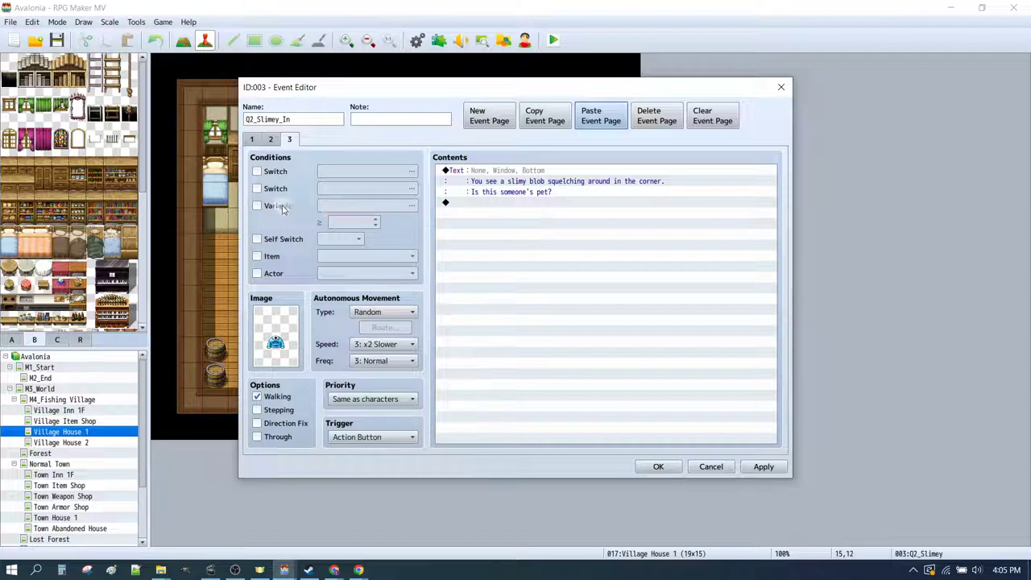
pyautogui.click(277, 207)
pyautogui.click(342, 205)
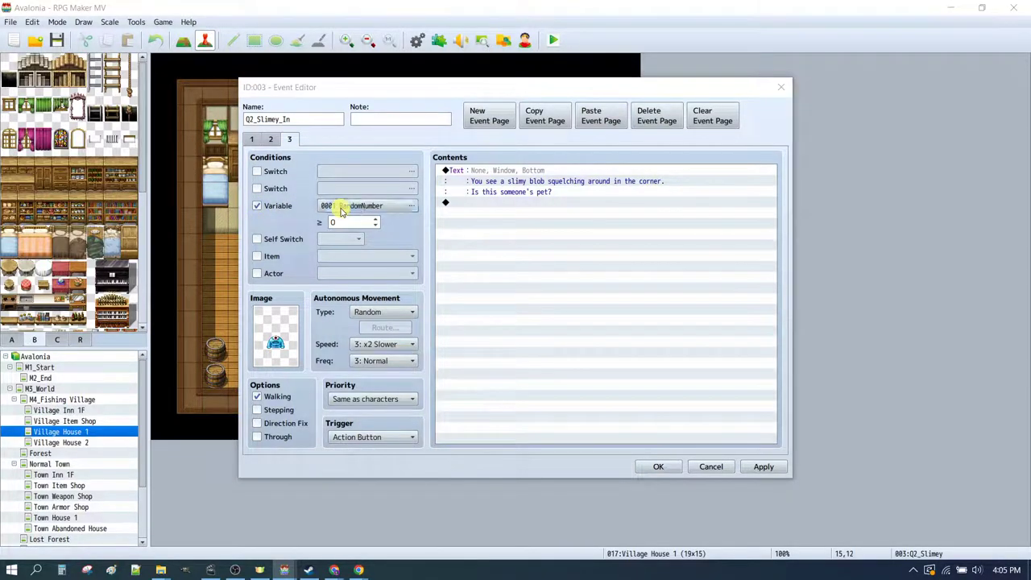
pyautogui.click(497, 415)
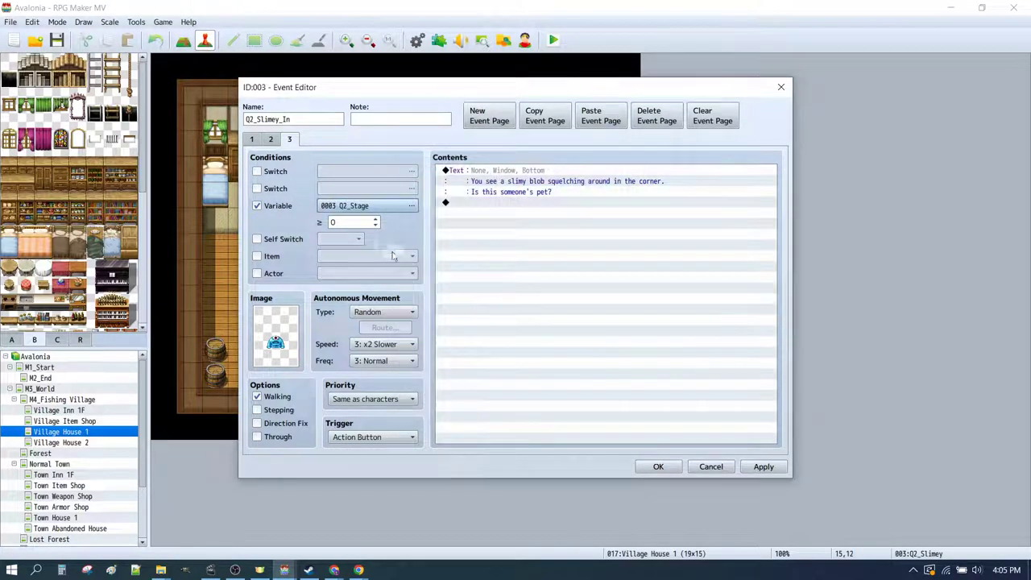
pyautogui.click(361, 224)
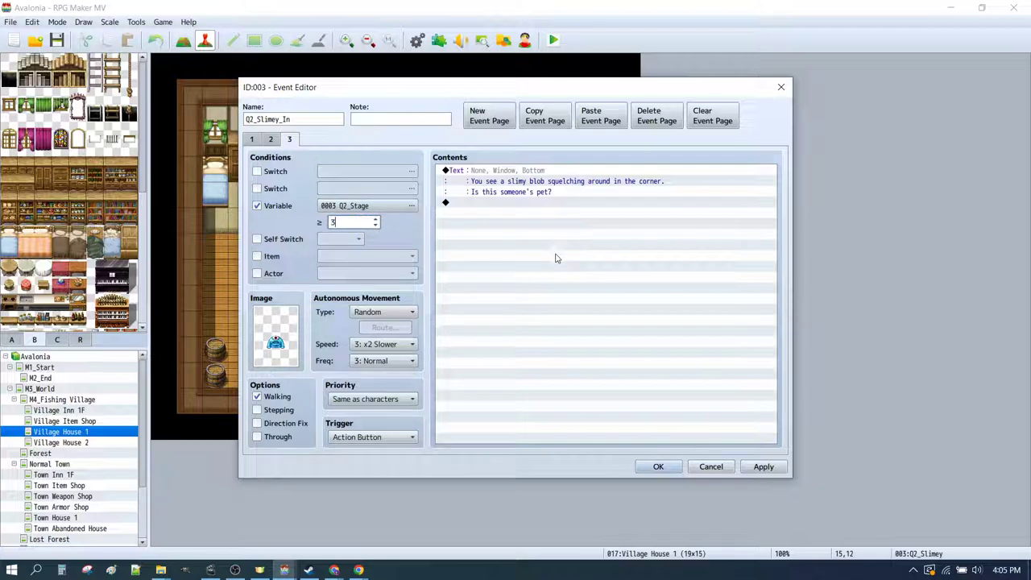
pyautogui.click(574, 252)
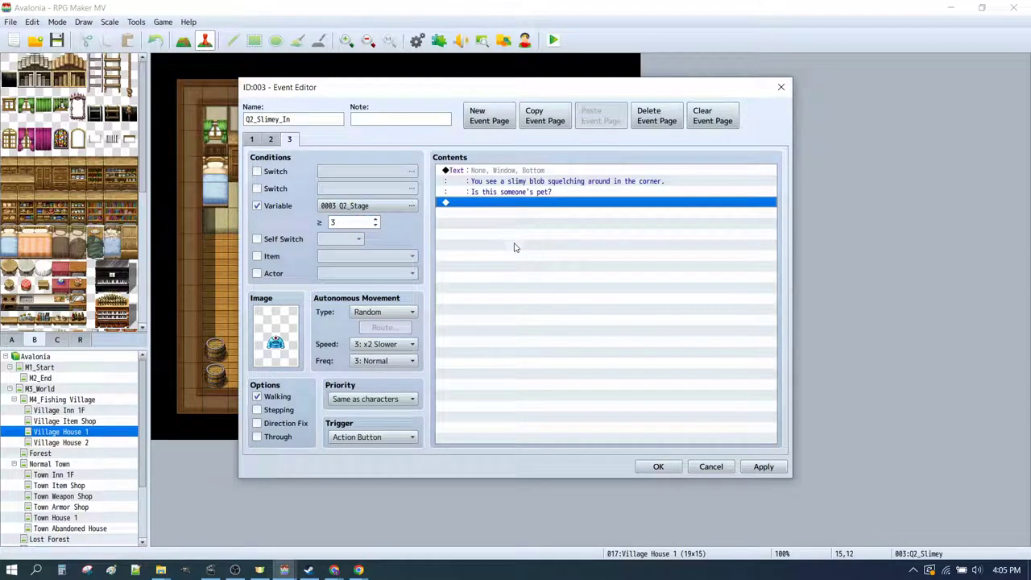
# - Replace page 3's old slimy blob text with the petting-Slimey text and a 'Glub glub..' line
pyautogui.click(508, 173)
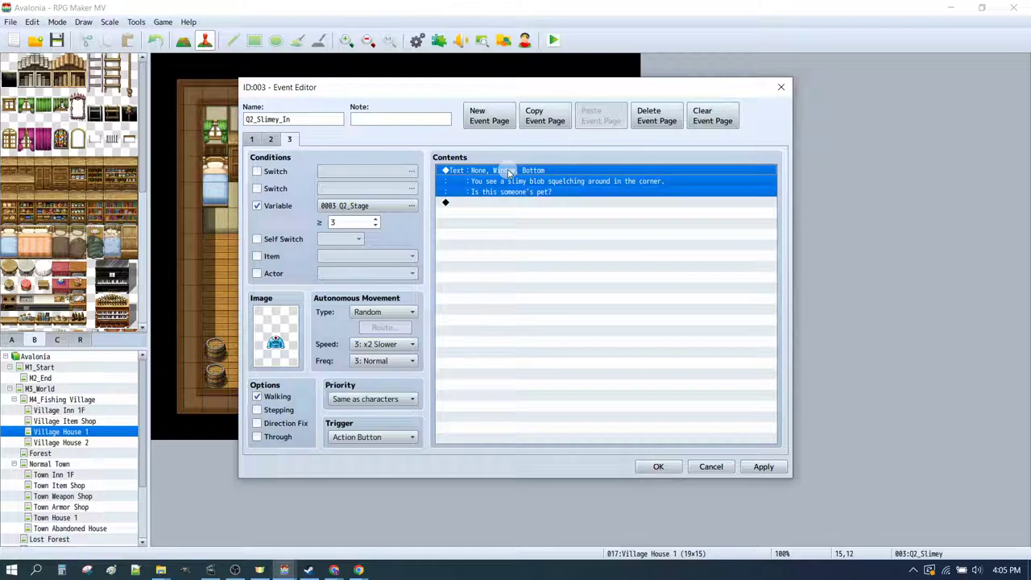
pyautogui.press('Delete')
pyautogui.hotkey('ctrl', 'v')
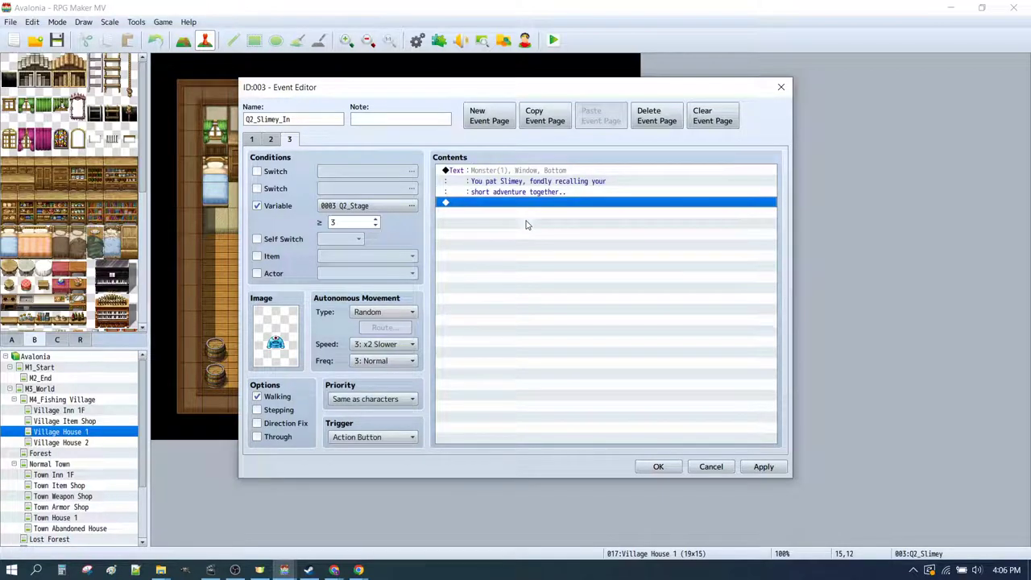
pyautogui.hotkey('ctrl', 'v')
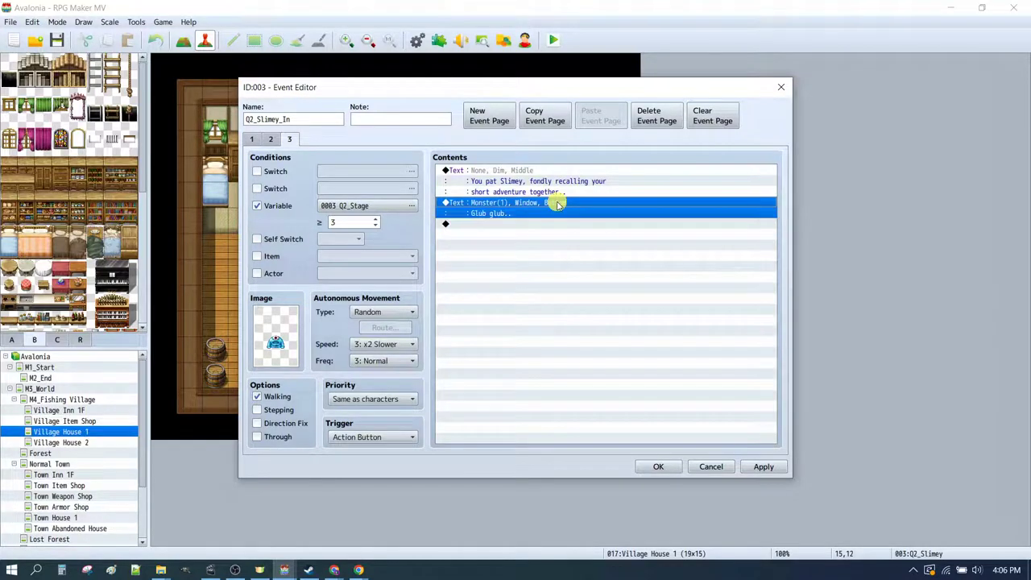
pyautogui.doubleClick(554, 203)
pyautogui.click(660, 351)
# - Add a Play SE command using the Poison sound (90, 100, 0)
pyautogui.doubleClick(564, 276)
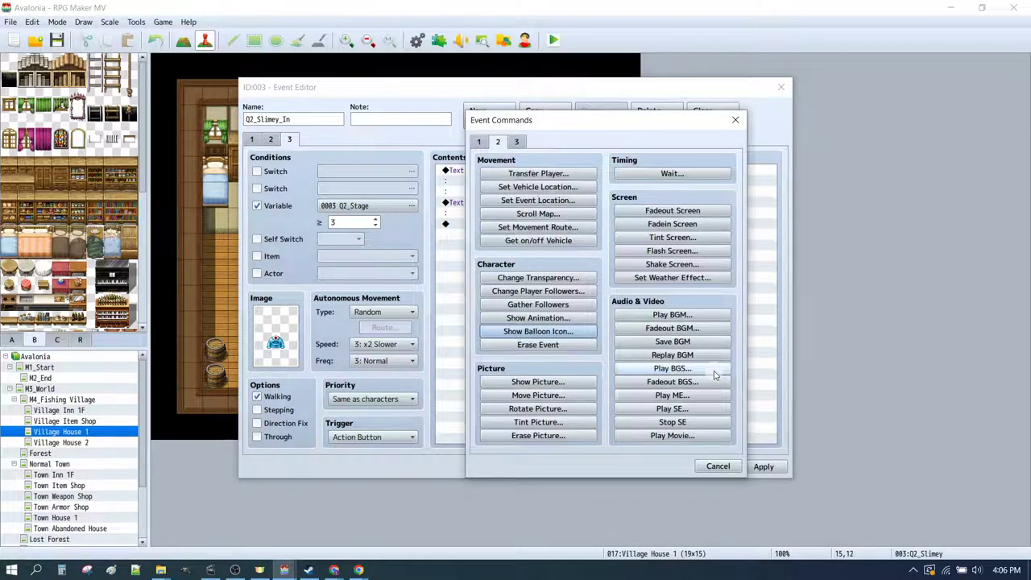
pyautogui.click(675, 408)
pyautogui.press('p')
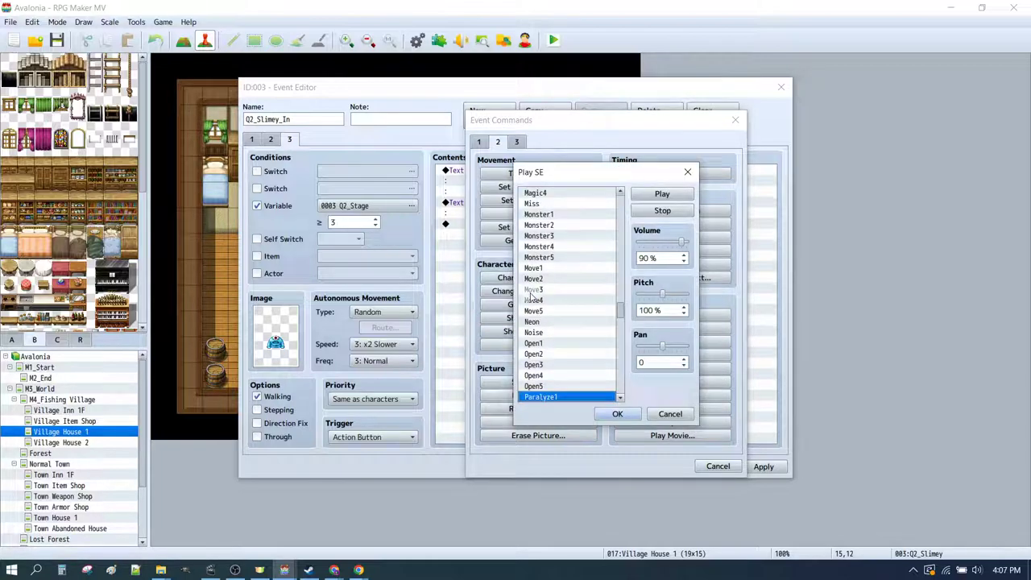
pyautogui.scroll(-3, 576, 338)
pyautogui.click(548, 354)
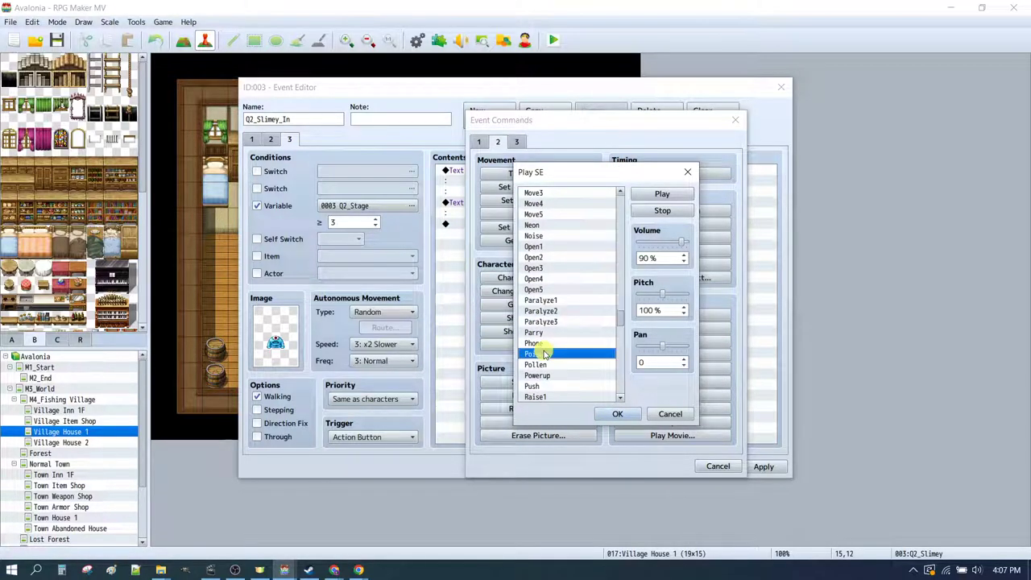
pyautogui.click(662, 194)
pyautogui.click(618, 414)
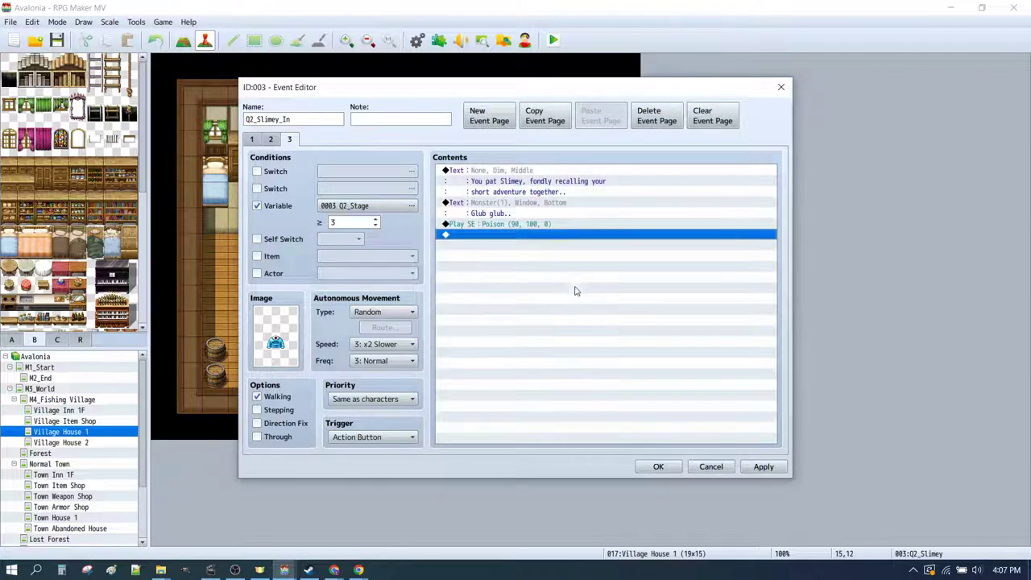
# - Paste the goo-wiping 'Yuck!' text after the Poison sound
pyautogui.hotkey('ctrl', 'v')
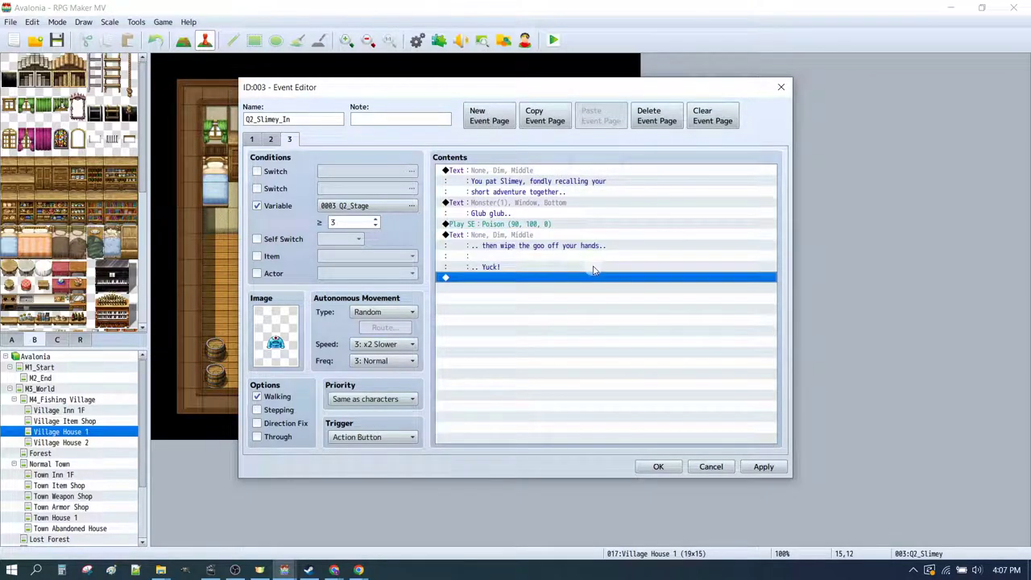
pyautogui.click(533, 226)
pyautogui.click(530, 236)
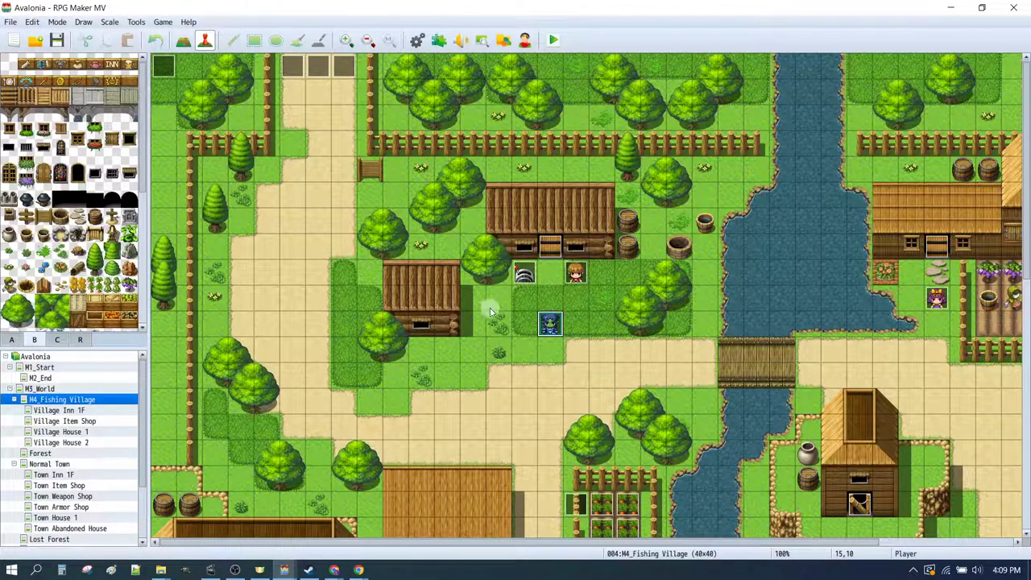
# - Open the Map_Events event and look over its If Q1_Complete is OFF balloon block
pyautogui.doubleClick(161, 68)
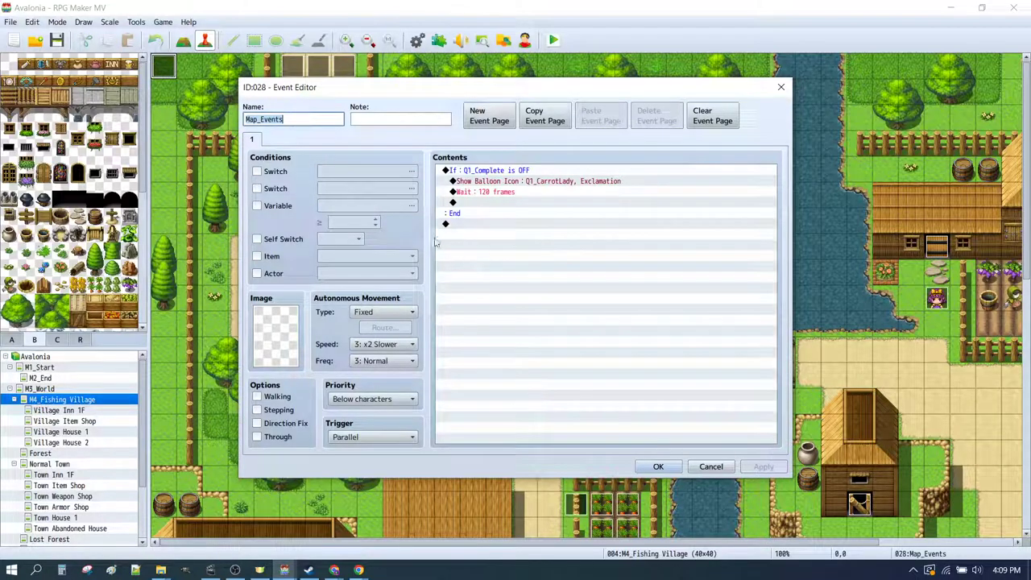
pyautogui.click(507, 206)
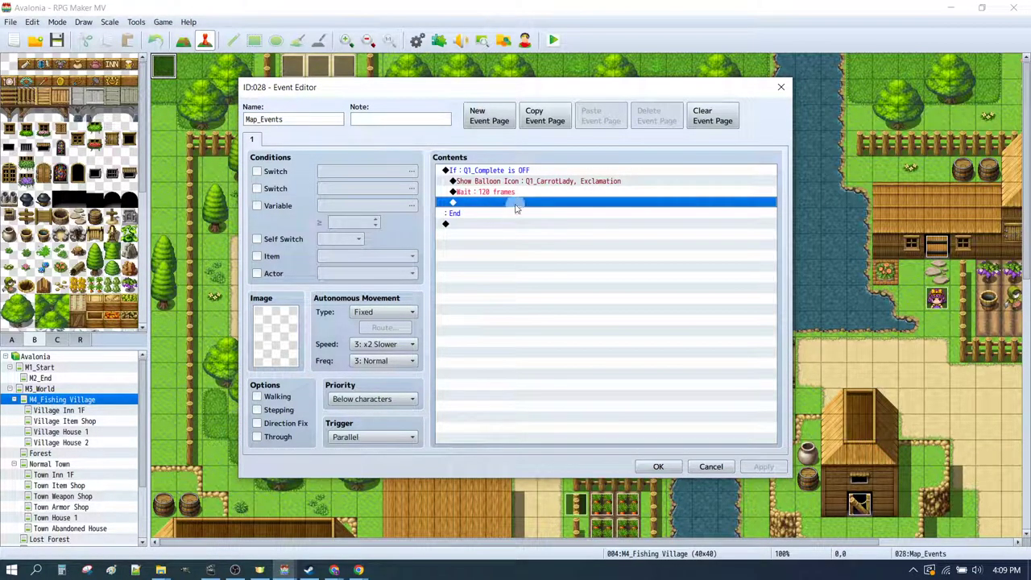
pyautogui.click(499, 169)
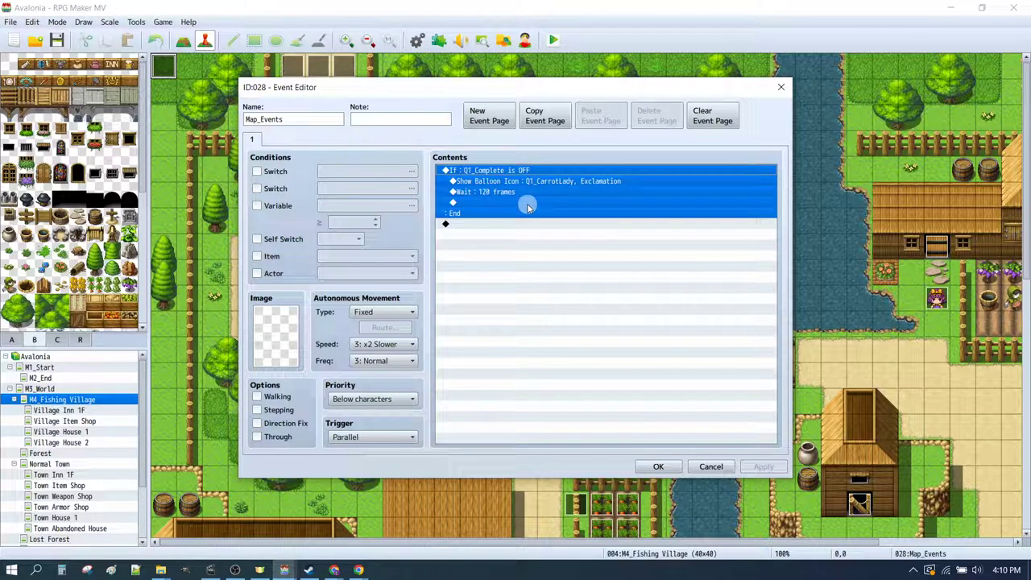
pyautogui.click(571, 182)
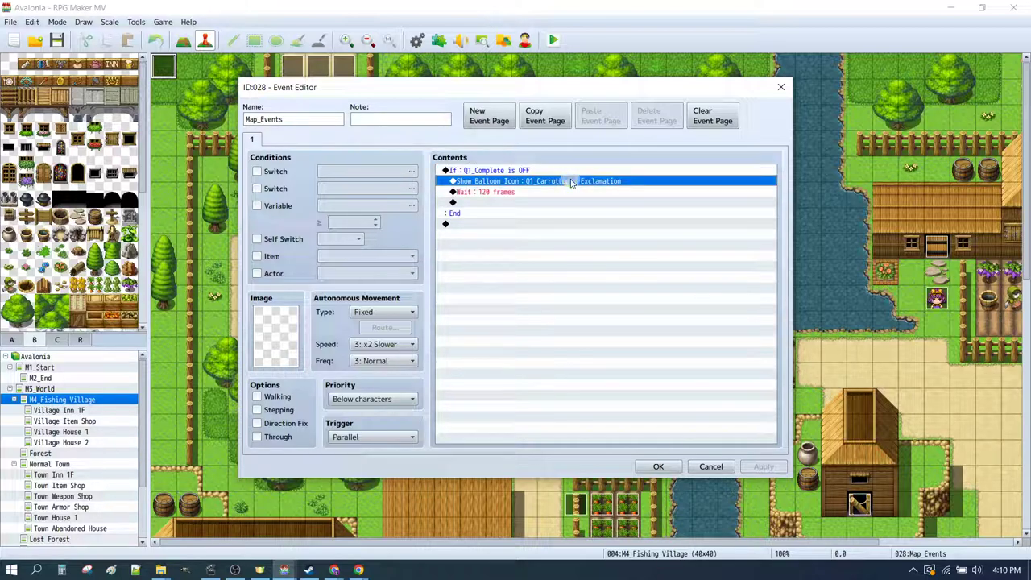
pyautogui.click(493, 202)
pyautogui.click(486, 223)
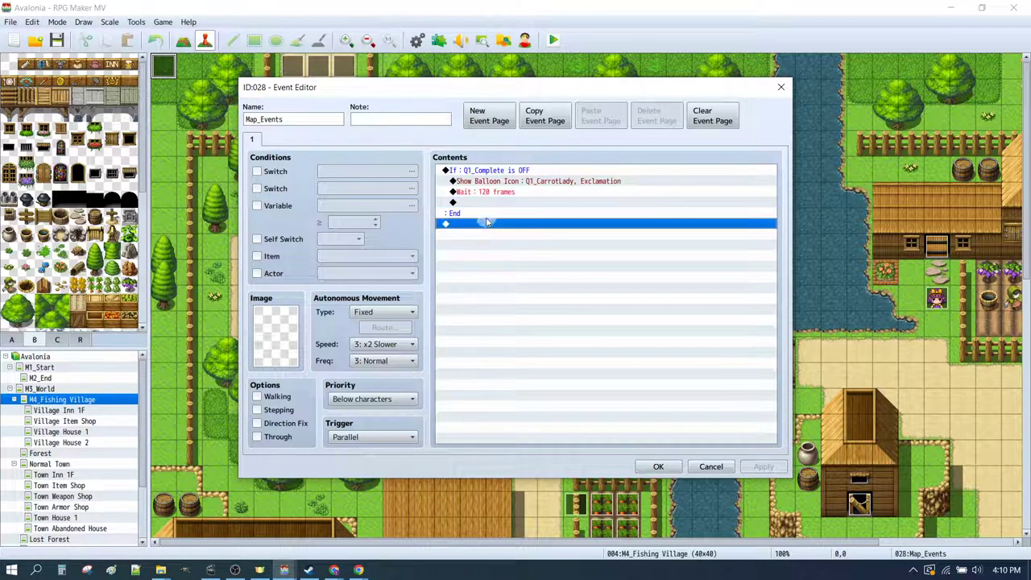
pyautogui.click(485, 170)
# - Turn on Create Else Branch for the If Q1_Complete is OFF condition
pyautogui.doubleClick(547, 211)
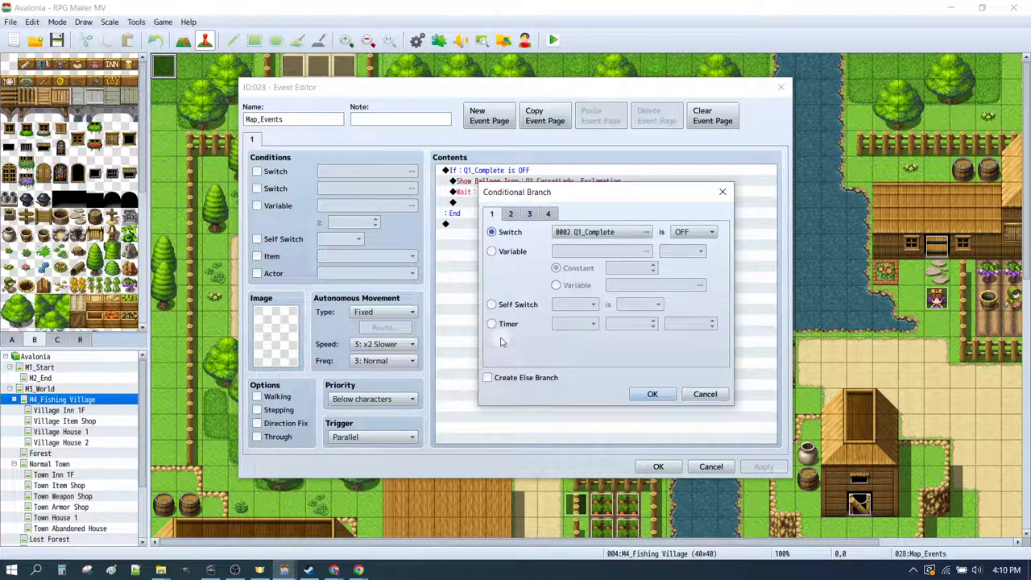
pyautogui.click(500, 376)
pyautogui.click(651, 395)
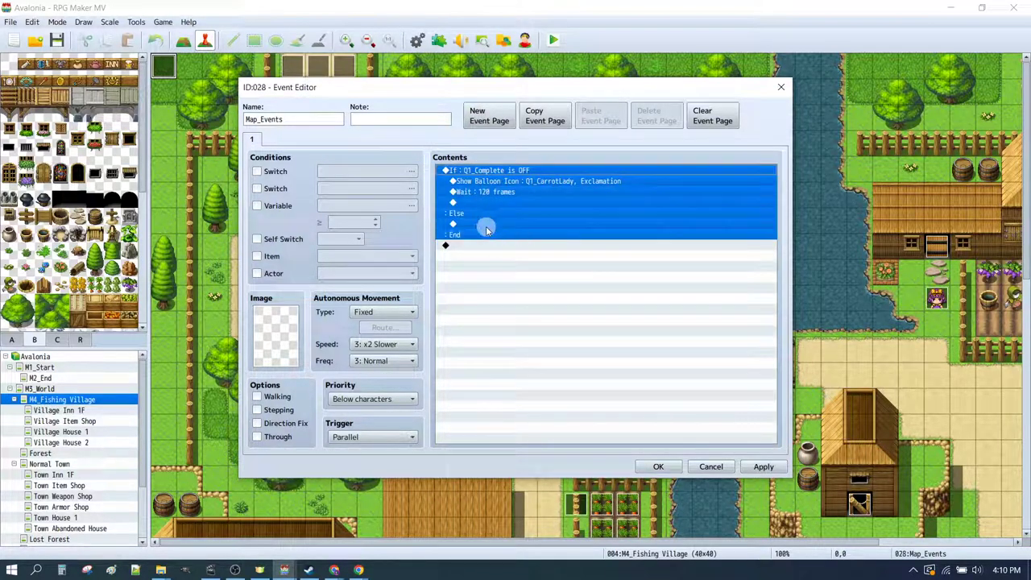
pyautogui.click(487, 223)
pyautogui.click(503, 170)
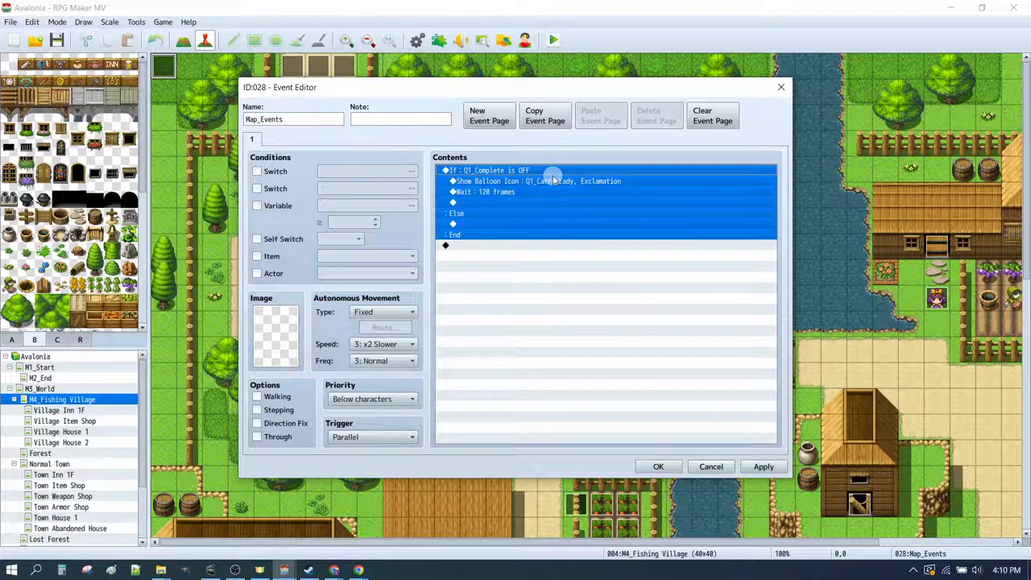
pyautogui.click(534, 181)
pyautogui.click(486, 223)
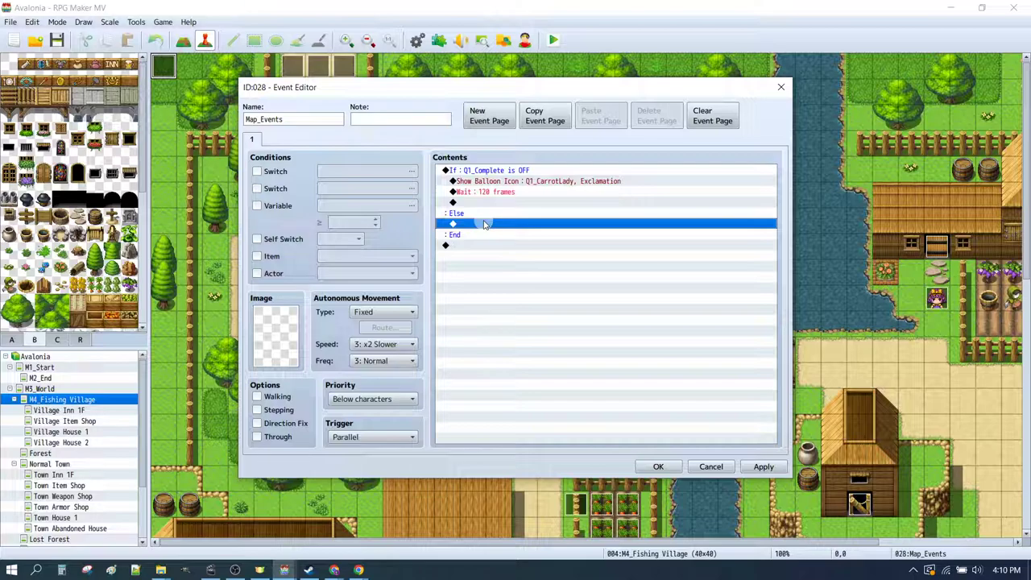
# - Add a conditional branch checking variable Q2_Stage = 0 inside the Else
pyautogui.press('Return')
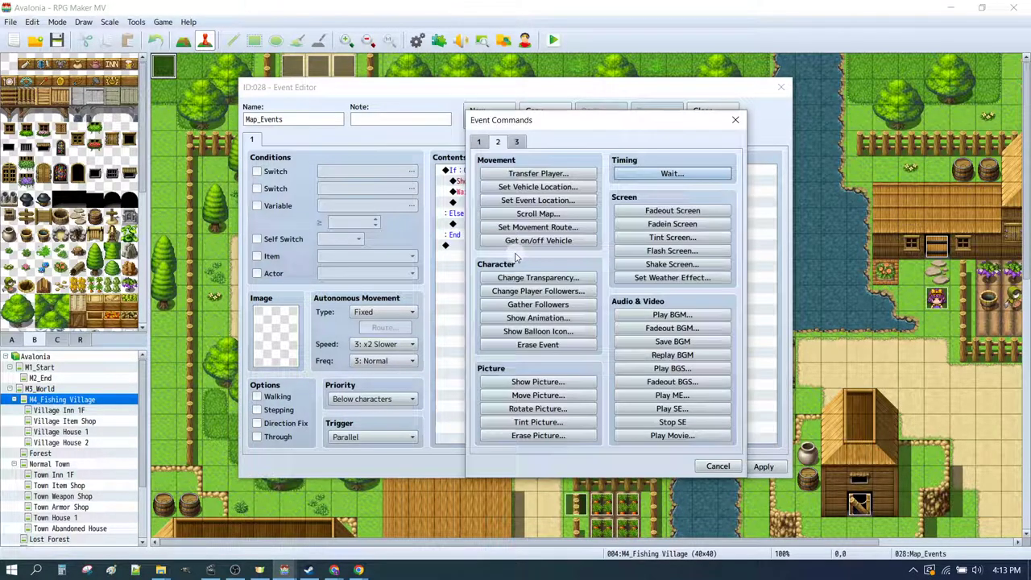
pyautogui.click(479, 142)
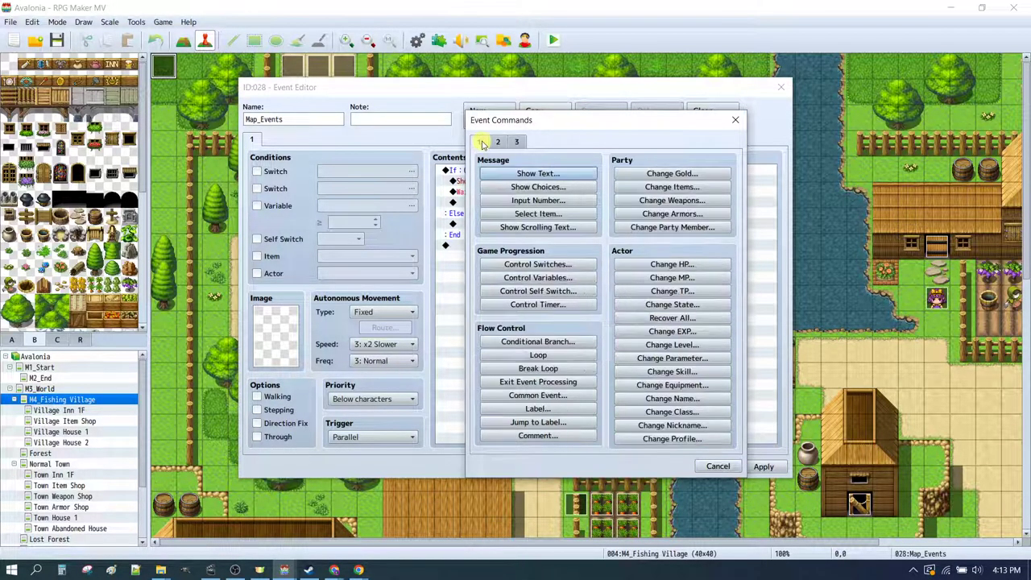
pyautogui.click(540, 345)
pyautogui.click(524, 256)
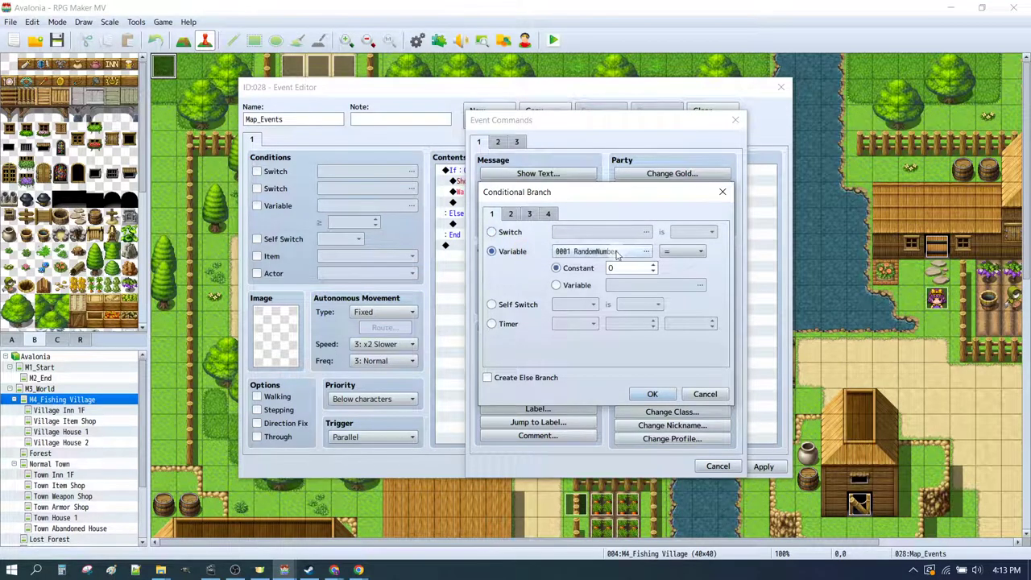
pyautogui.click(616, 256)
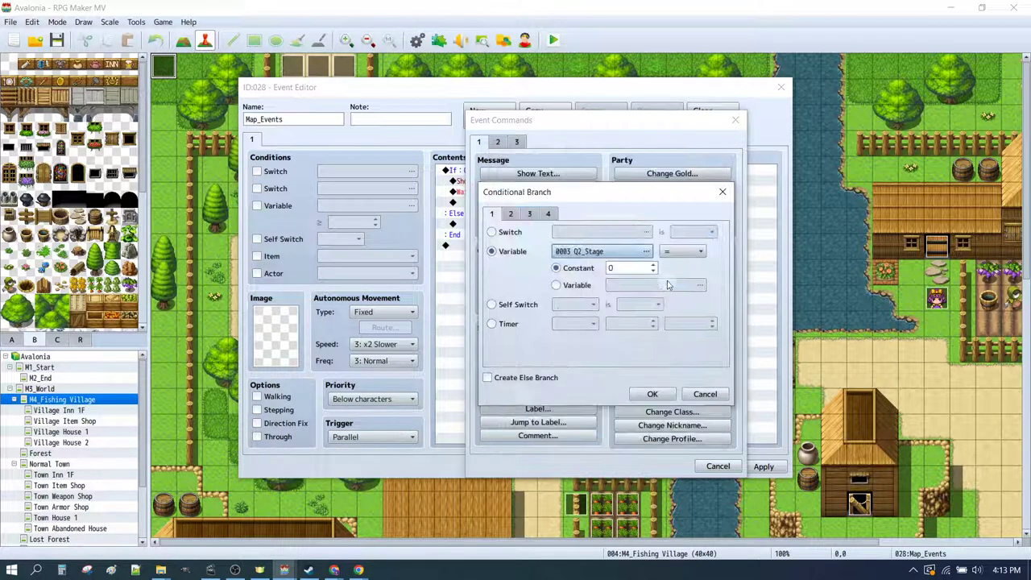
pyautogui.click(654, 394)
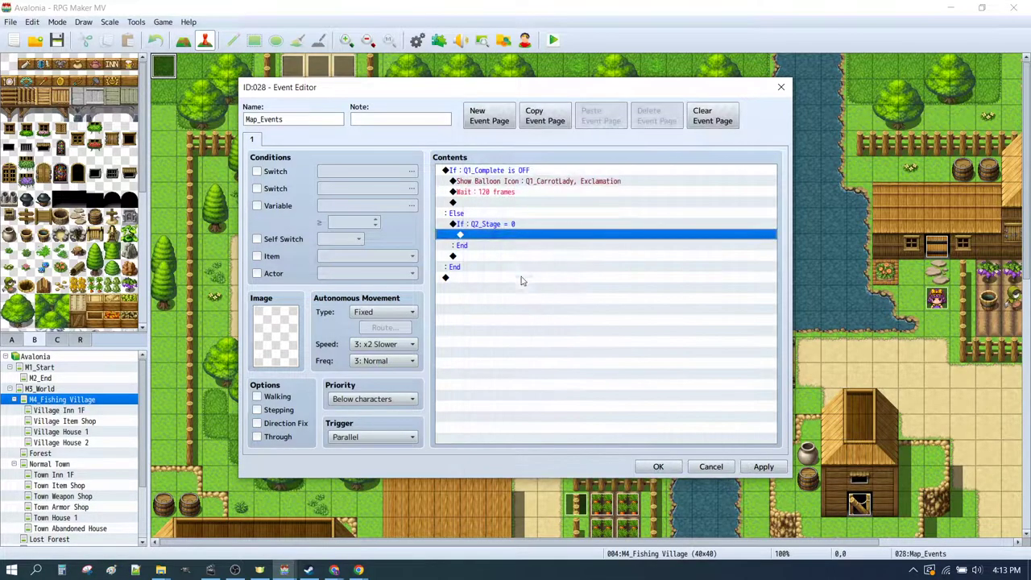
# - Show an Exclamation balloon over Q2_Boy in the Q2_Stage = 0 branch
pyautogui.doubleClick(503, 235)
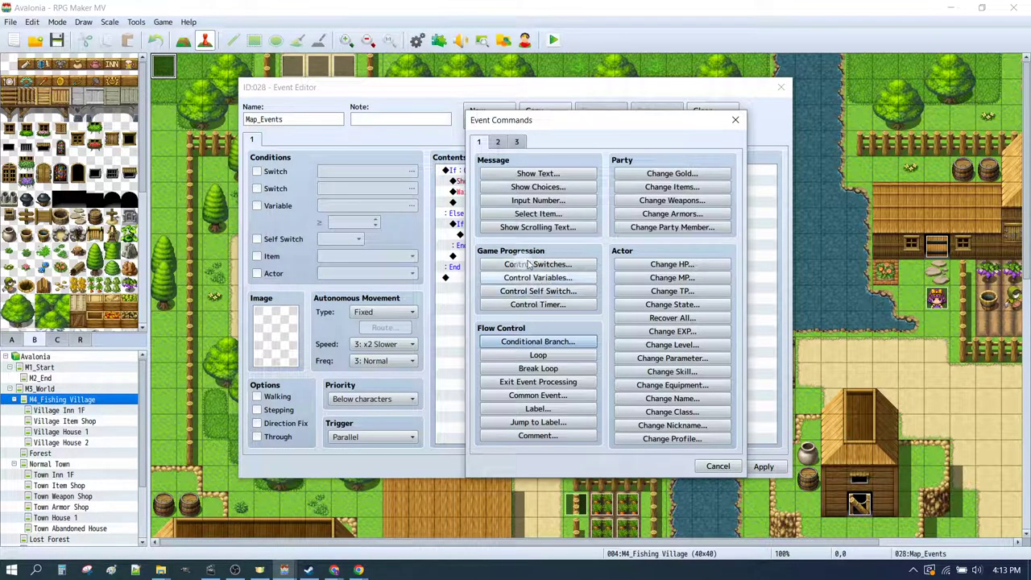
pyautogui.click(497, 142)
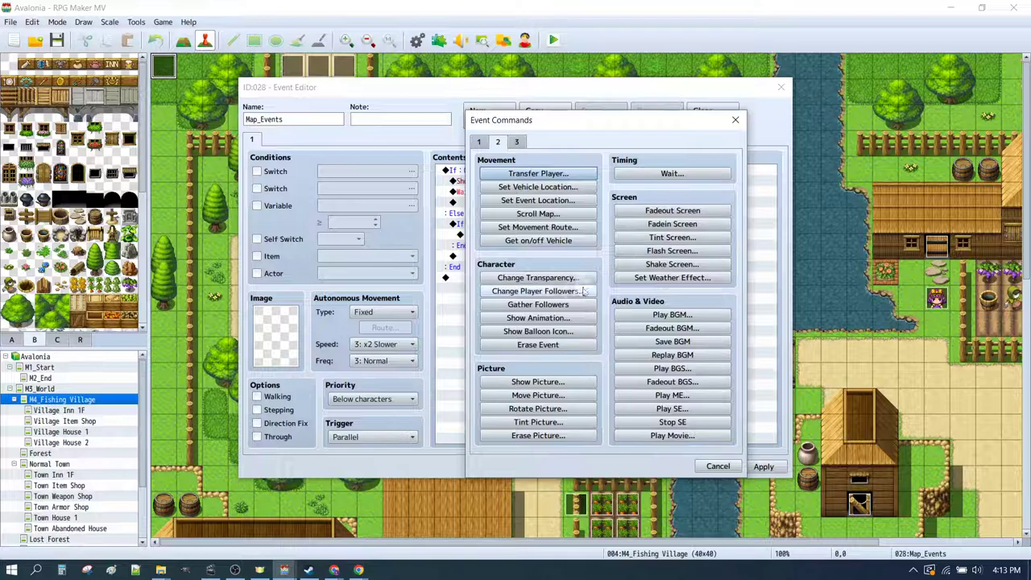
pyautogui.click(542, 330)
pyautogui.click(592, 277)
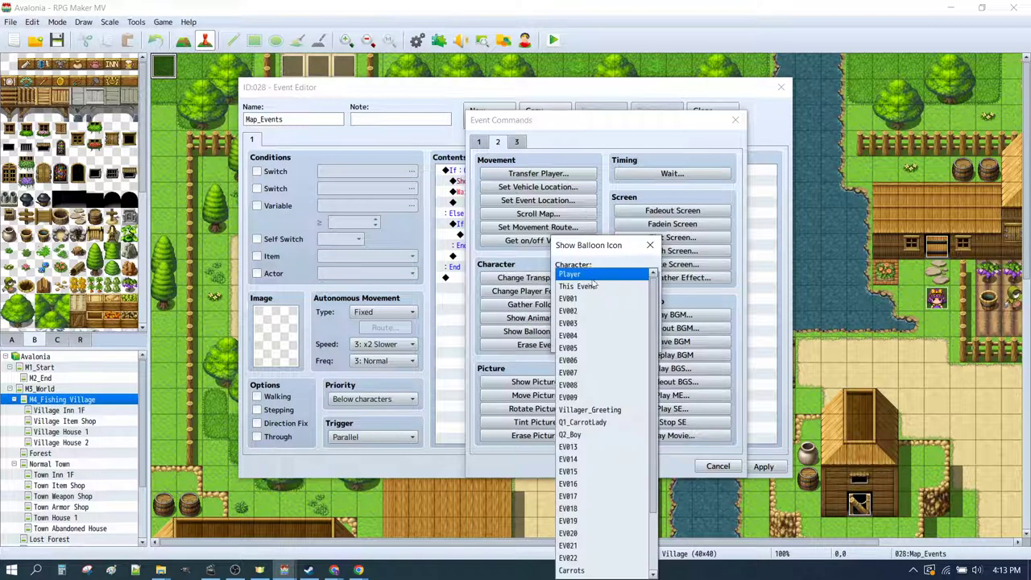
pyautogui.click(573, 434)
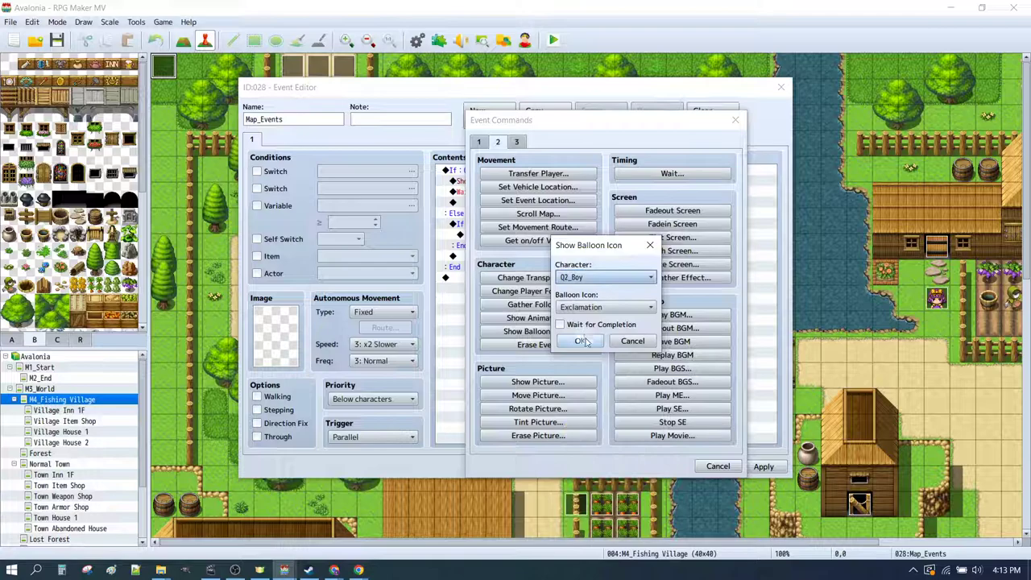
pyautogui.click(569, 341)
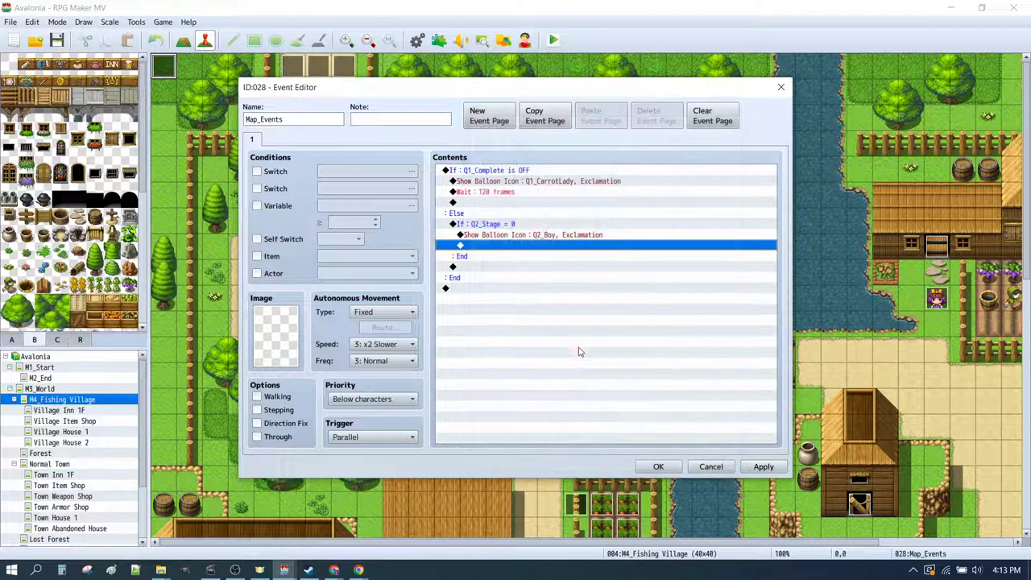
# - Add a 120-frame wait after the balloon, then reopen the Q2_Stage = 0 condition
pyautogui.click(491, 226)
pyautogui.click(493, 171)
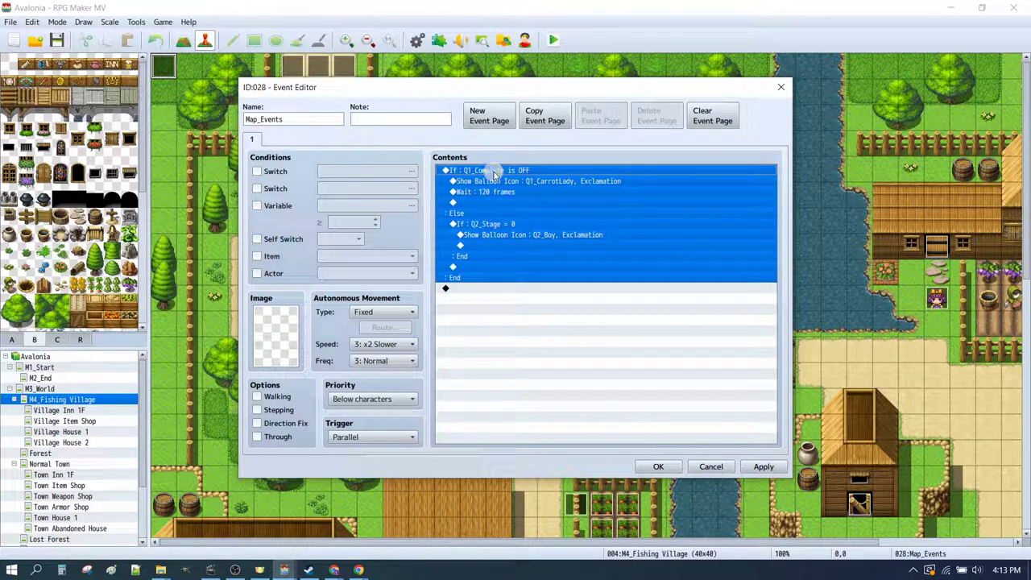
pyautogui.click(491, 225)
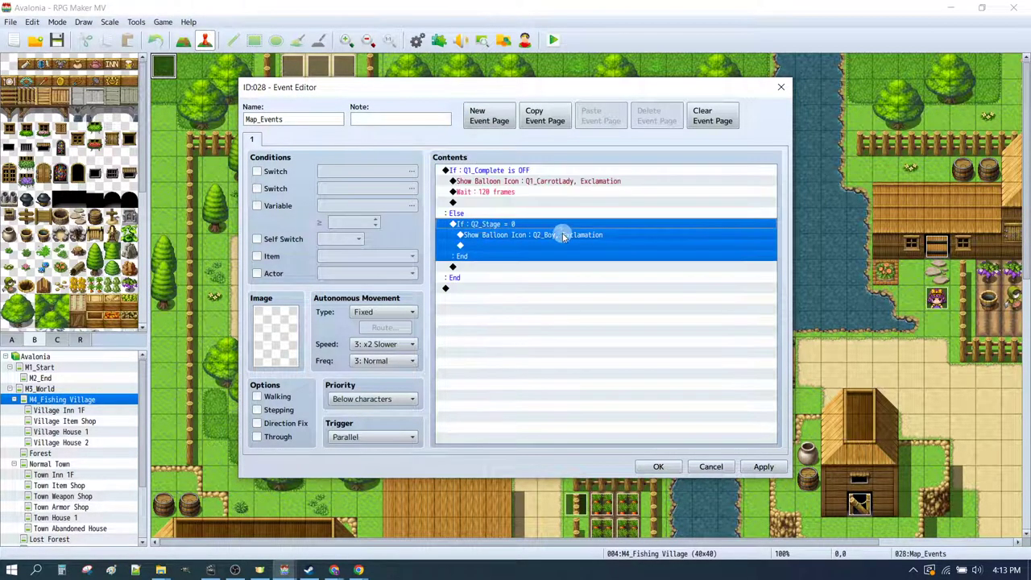
pyautogui.click(496, 235)
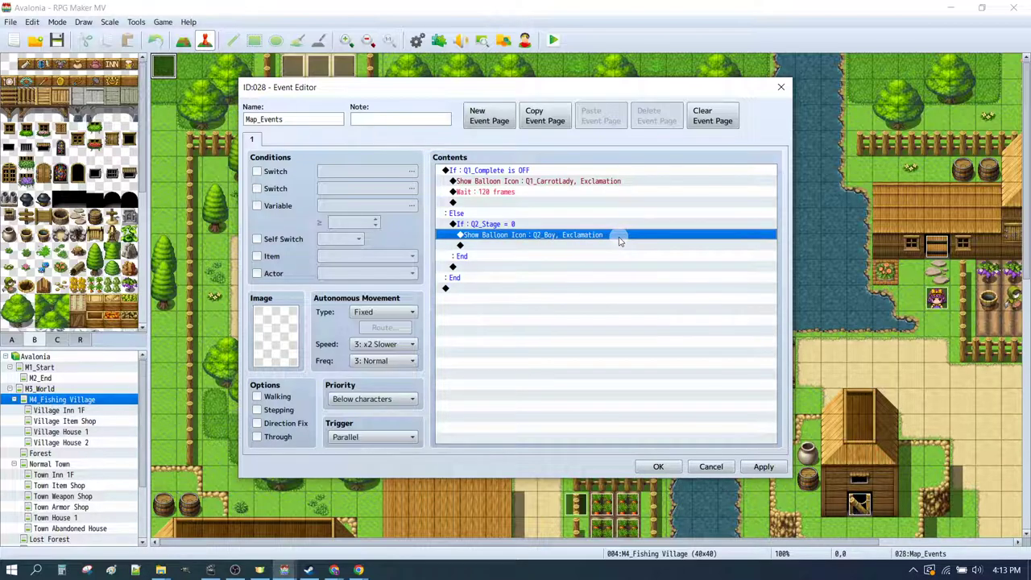
pyautogui.click(557, 247)
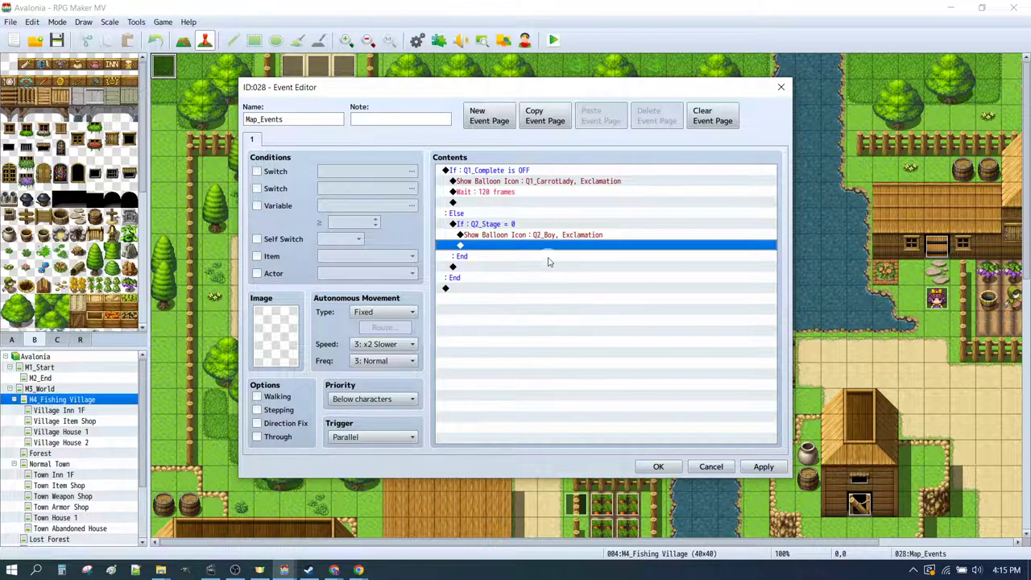
pyautogui.press('Return')
pyautogui.click(670, 173)
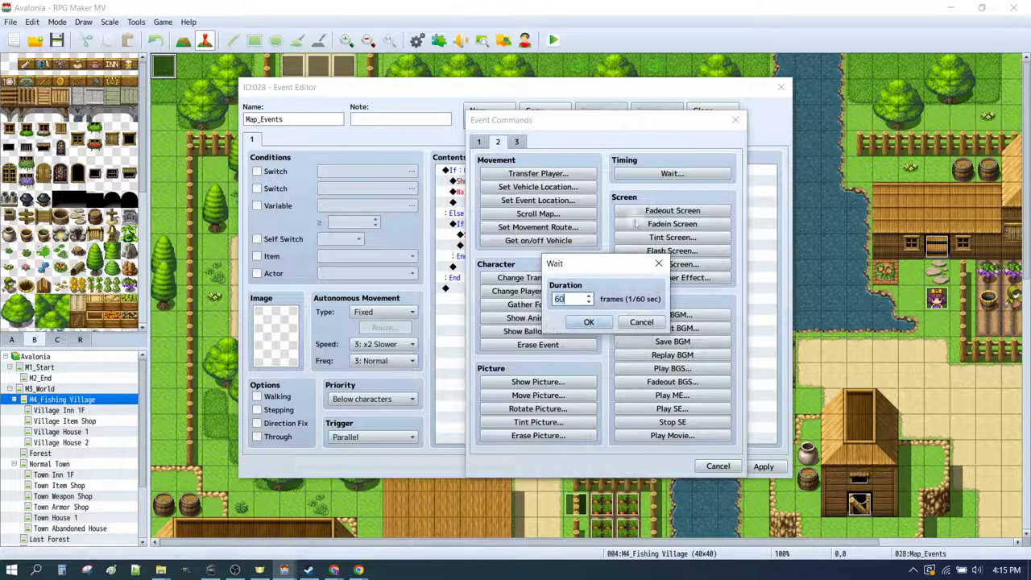
pyautogui.write('120')
pyautogui.press('Return')
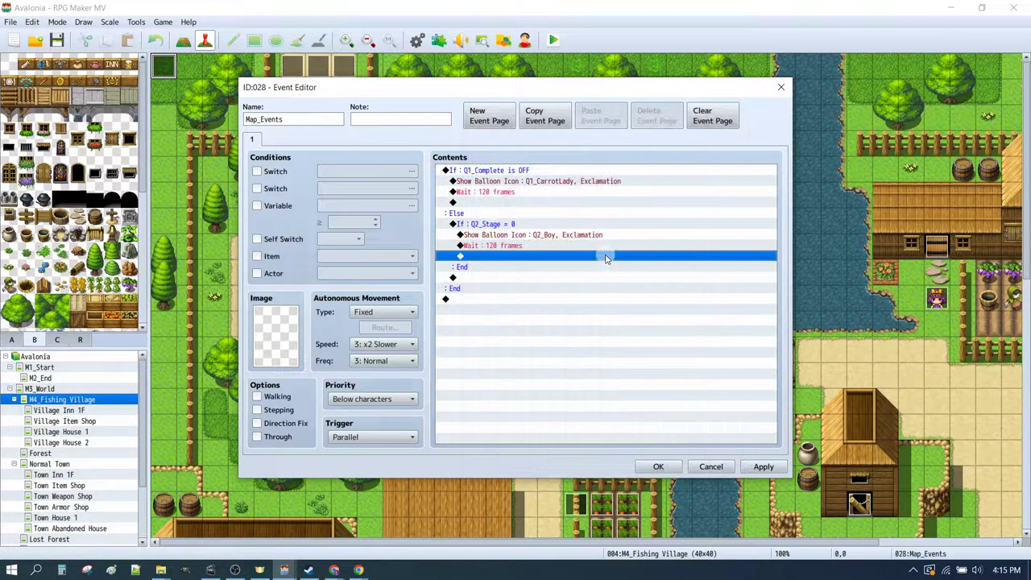
pyautogui.doubleClick(481, 228)
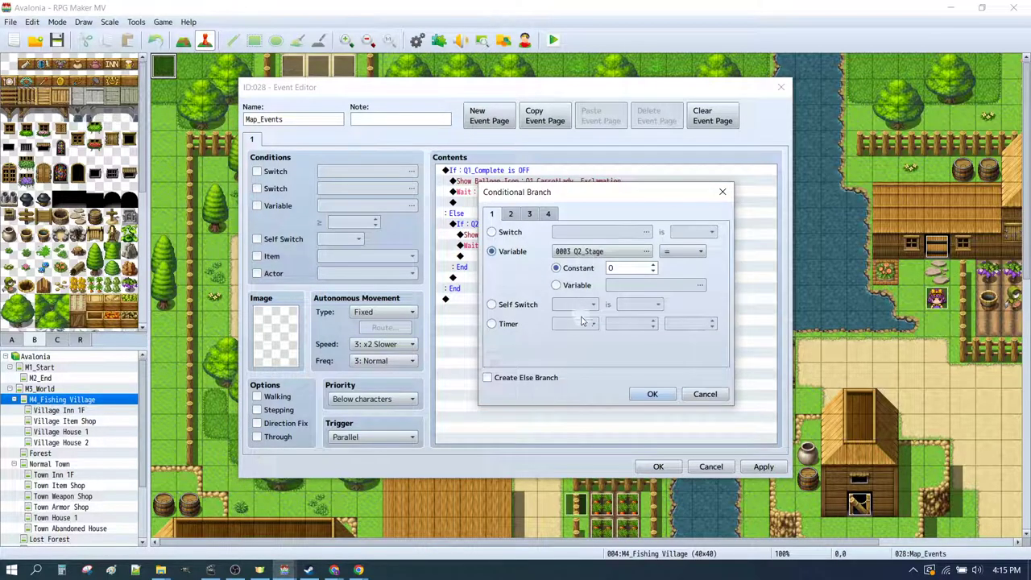
# - Add an Else branch to the Q2_Stage = 0 condition
pyautogui.click(524, 382)
pyautogui.click(653, 393)
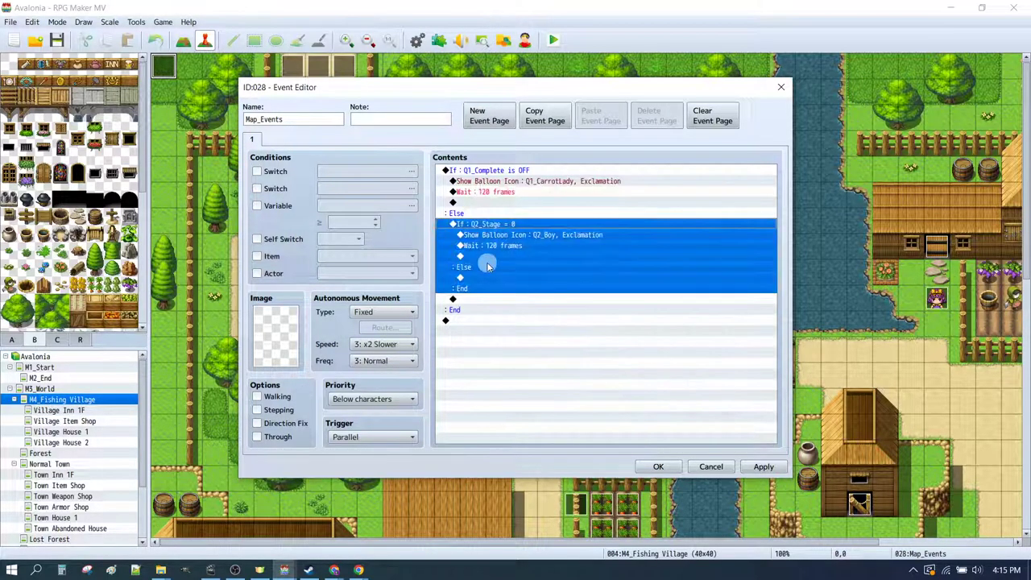
pyautogui.click(524, 278)
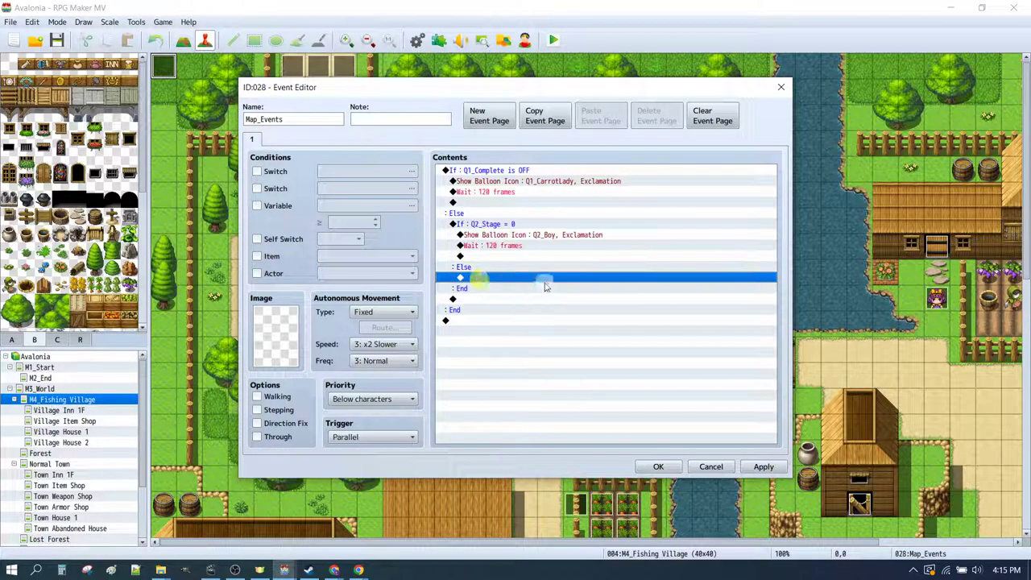
# - Inside that Else, add a conditional branch for variable Q2_Stage < constant 3
pyautogui.doubleClick(586, 281)
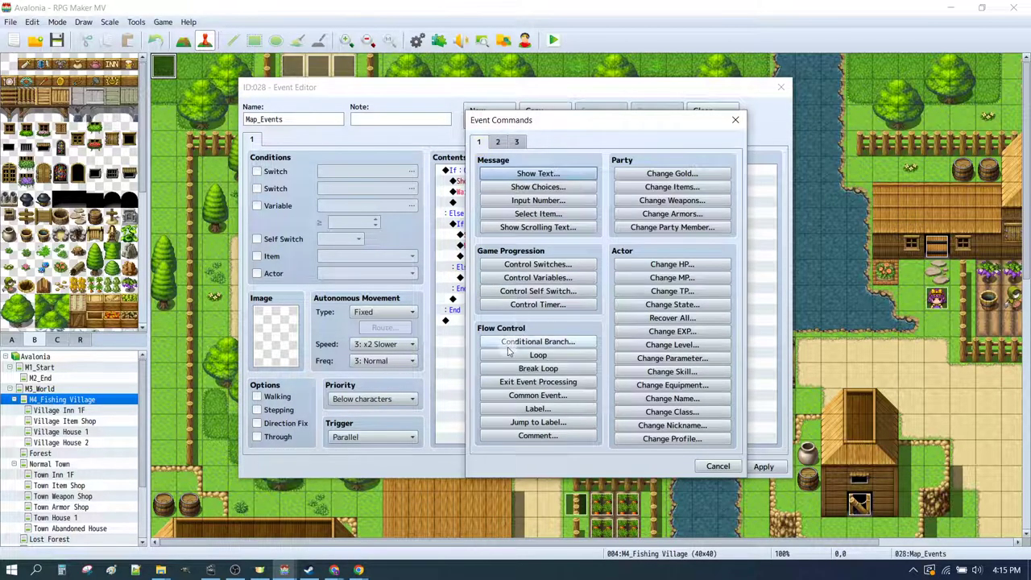
pyautogui.click(503, 344)
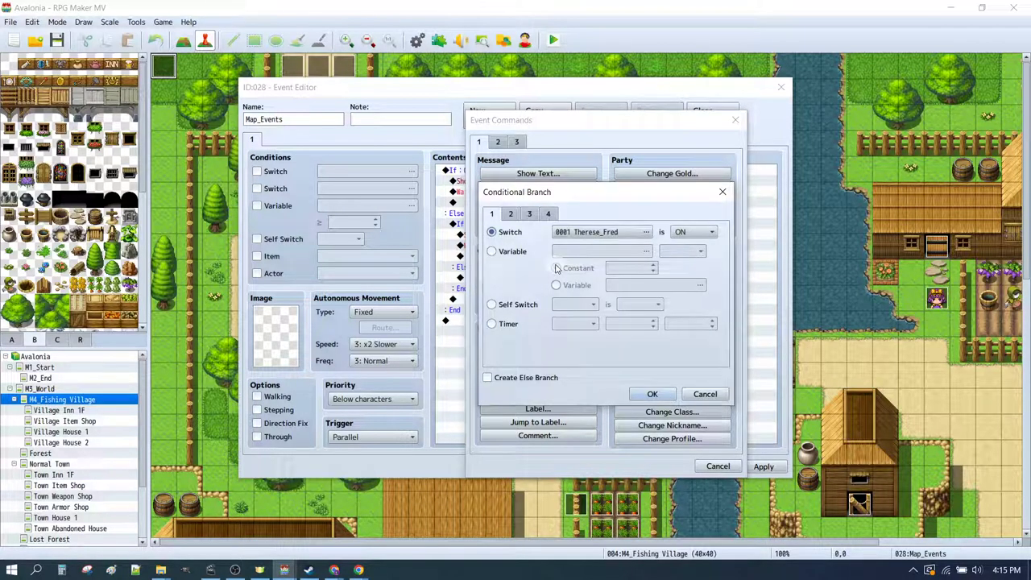
pyautogui.click(514, 255)
pyautogui.click(641, 248)
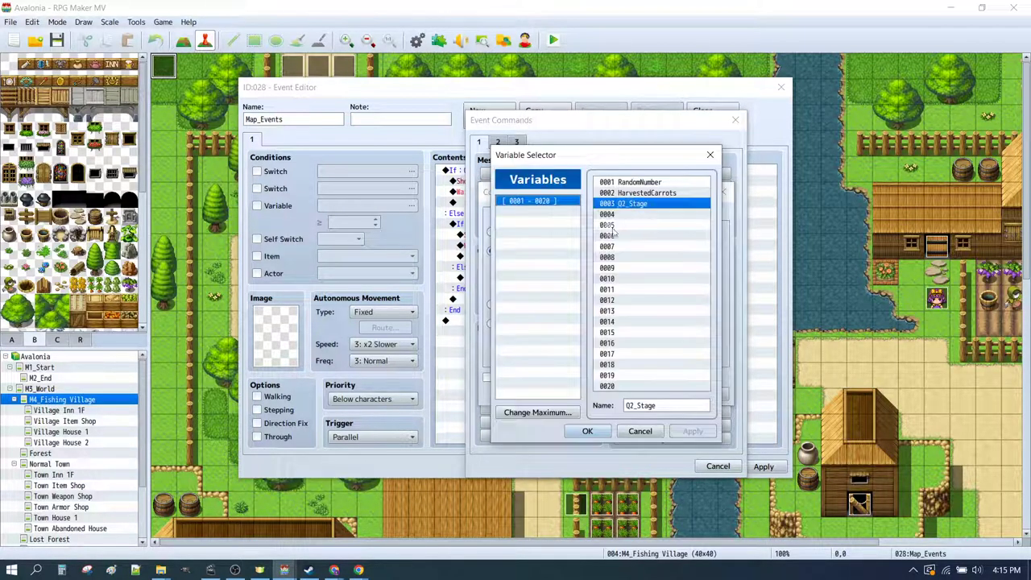
pyautogui.click(587, 431)
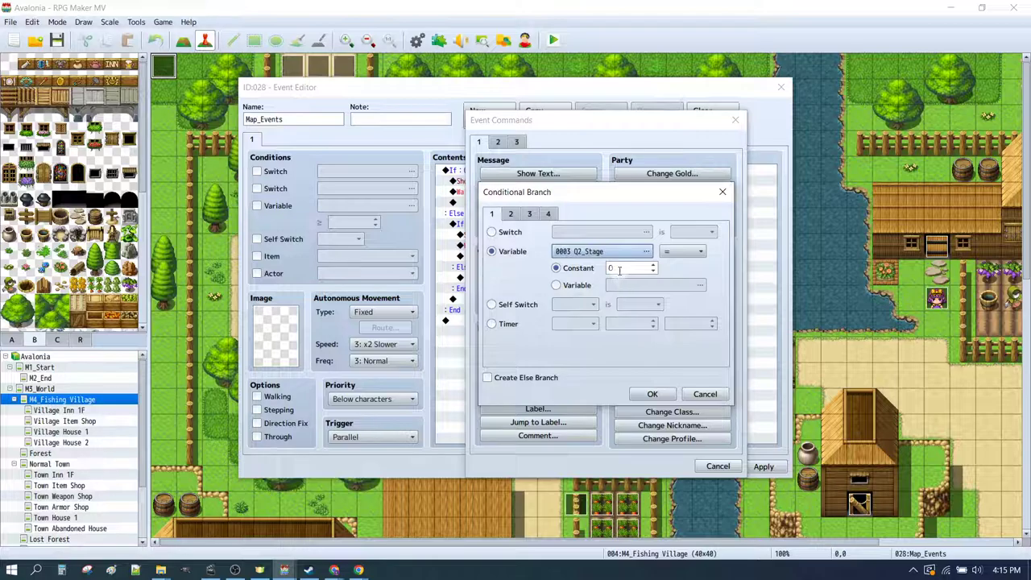
pyautogui.click(619, 269)
pyautogui.click(672, 250)
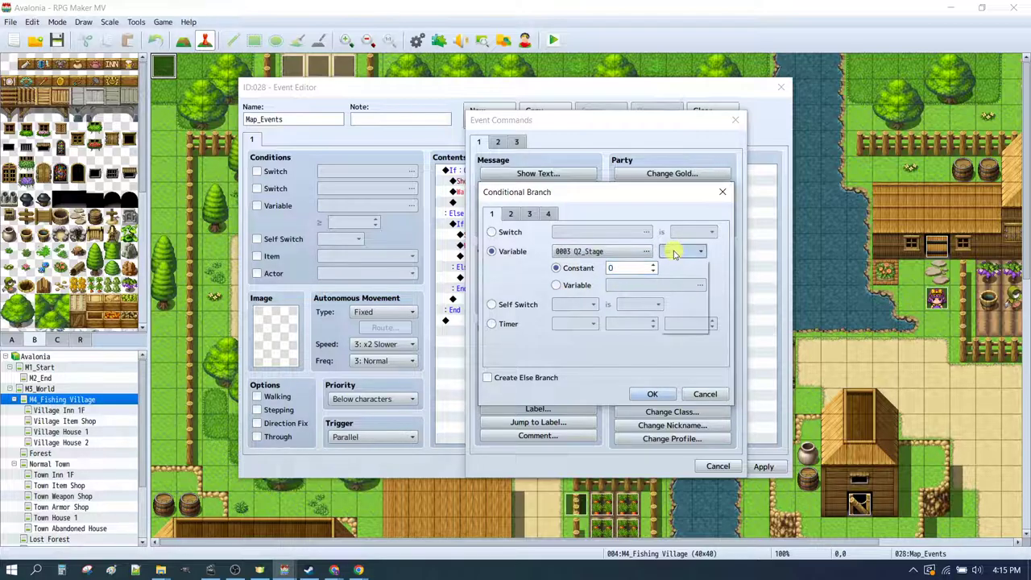
pyautogui.click(668, 315)
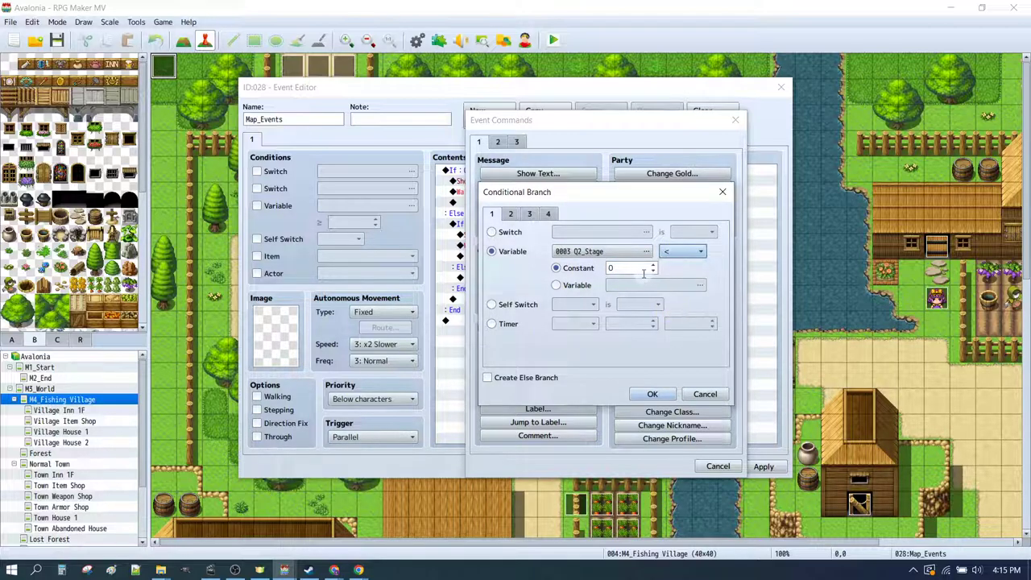
pyautogui.press('Tab')
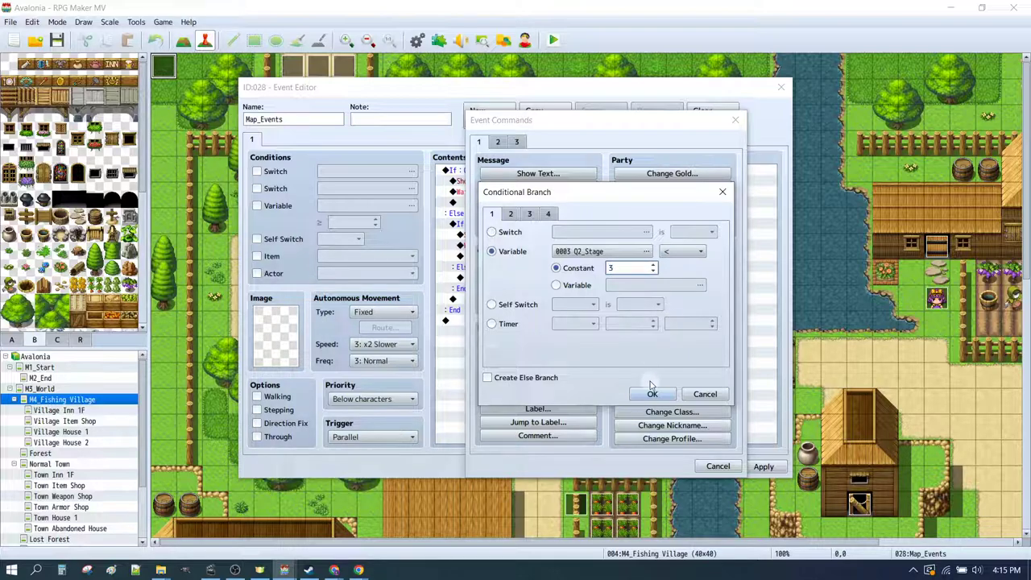
pyautogui.click(652, 393)
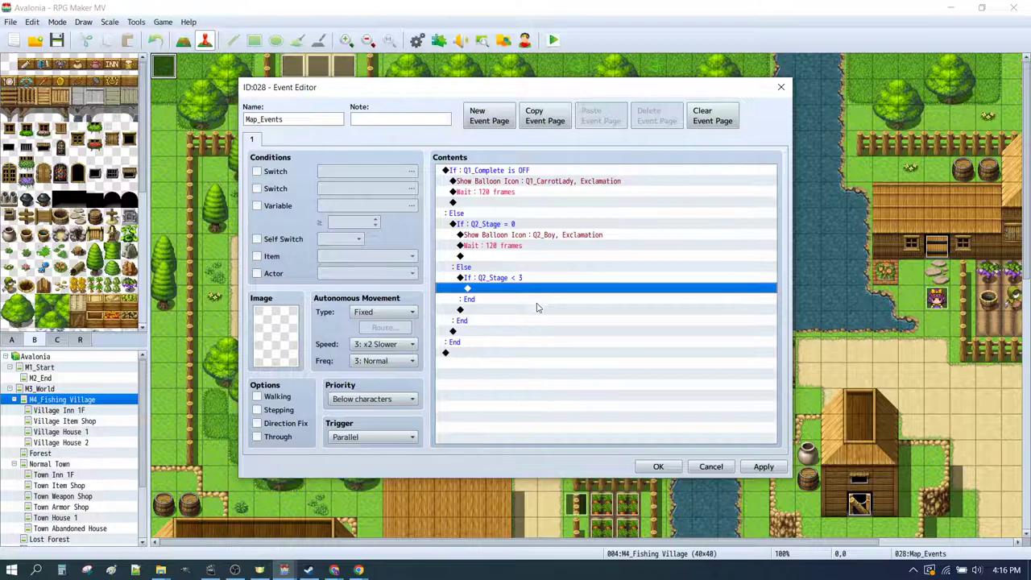
pyautogui.doubleClick(538, 308)
# - Show a Question balloon over Q2_Boy in the Q2_Stage < 3 branch
pyautogui.click(498, 141)
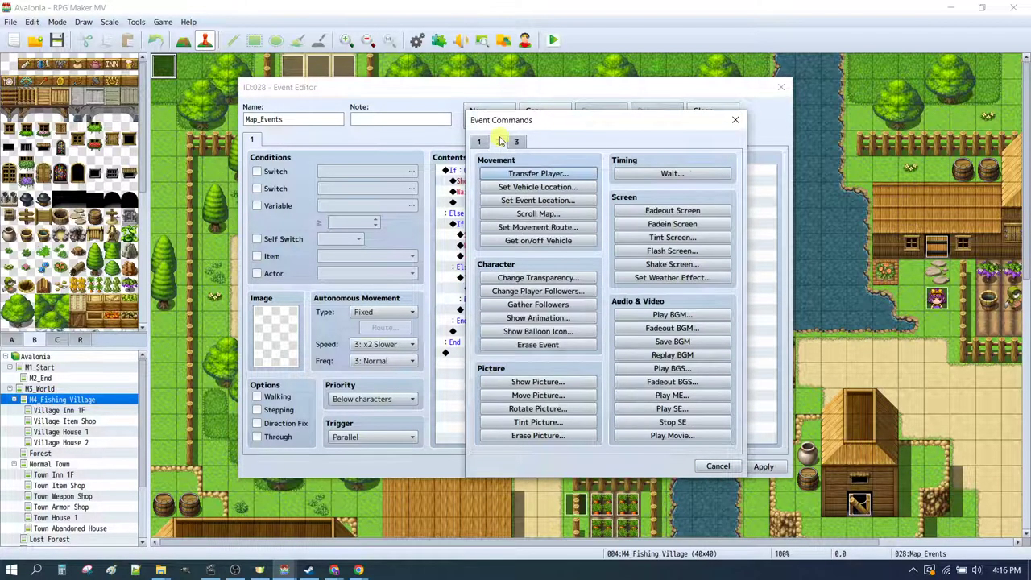
pyautogui.click(538, 331)
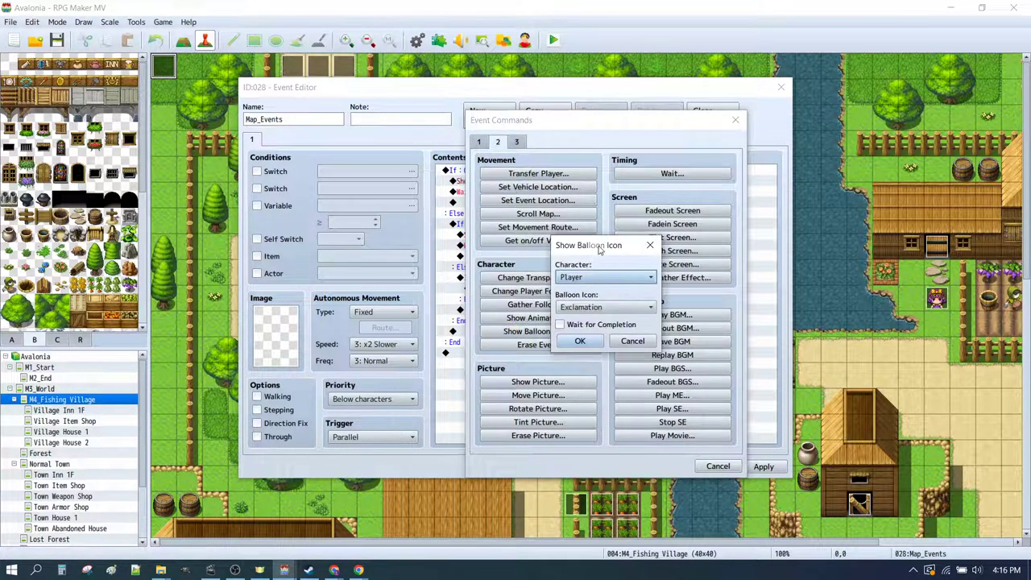
pyautogui.click(604, 277)
pyautogui.click(588, 432)
pyautogui.click(604, 306)
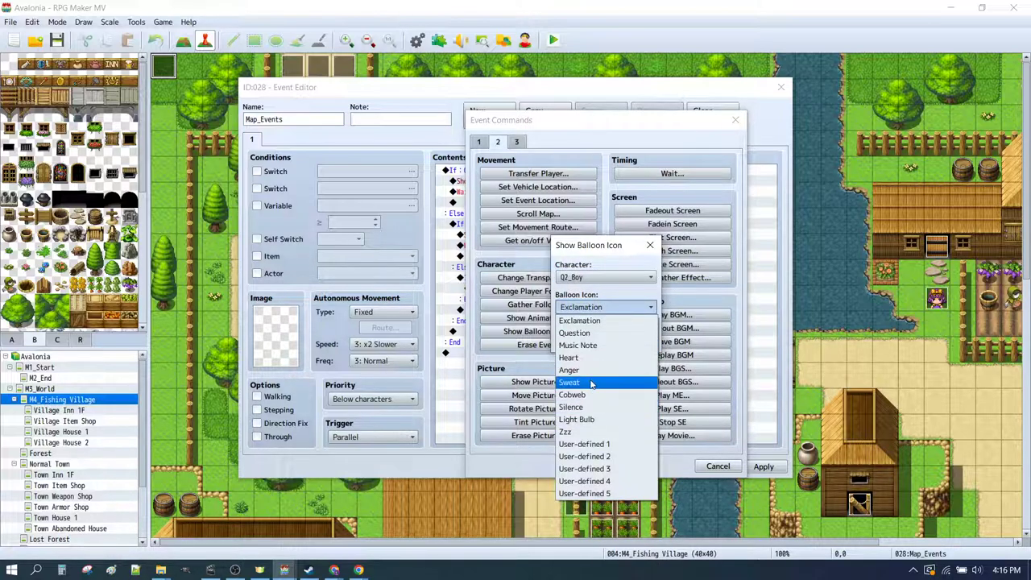
pyautogui.click(576, 333)
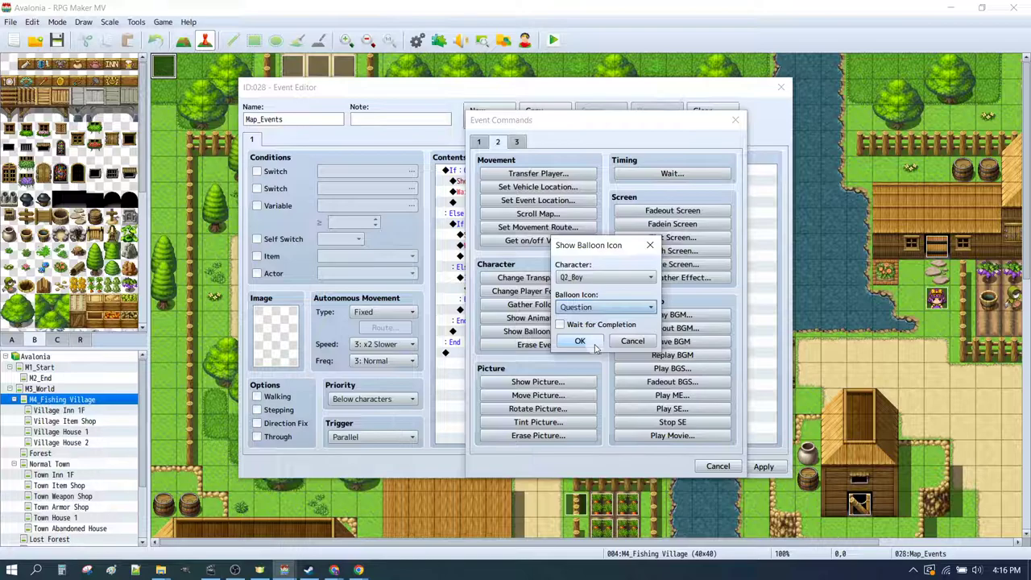
pyautogui.click(581, 341)
# - Paste a copy of the 120-frame wait after the Question balloon and save the event
pyautogui.click(537, 248)
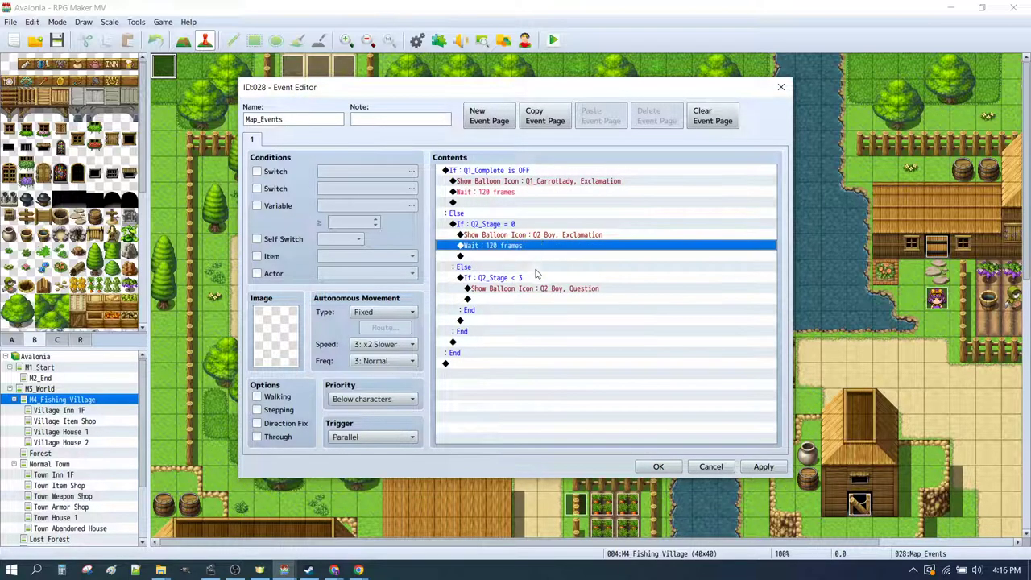
pyautogui.click(568, 299)
pyautogui.hotkey('ctrl', 'v')
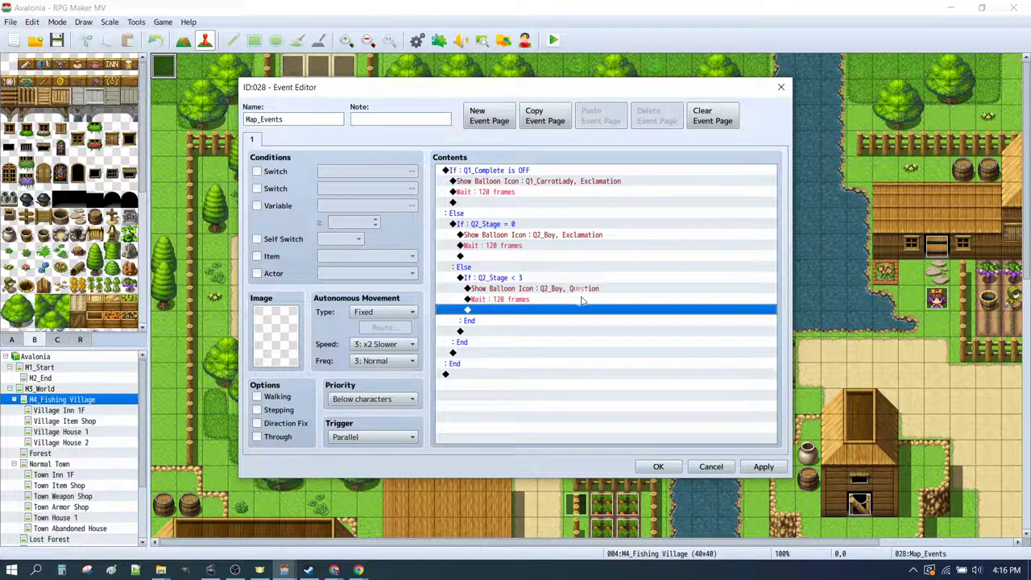
pyautogui.click(548, 234)
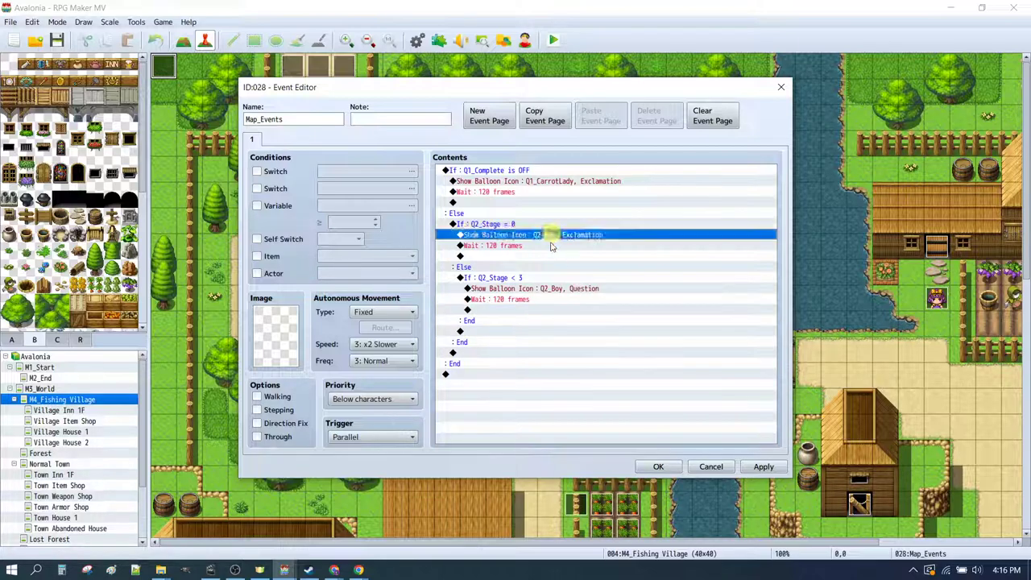
pyautogui.click(547, 245)
pyautogui.click(542, 234)
pyautogui.click(556, 289)
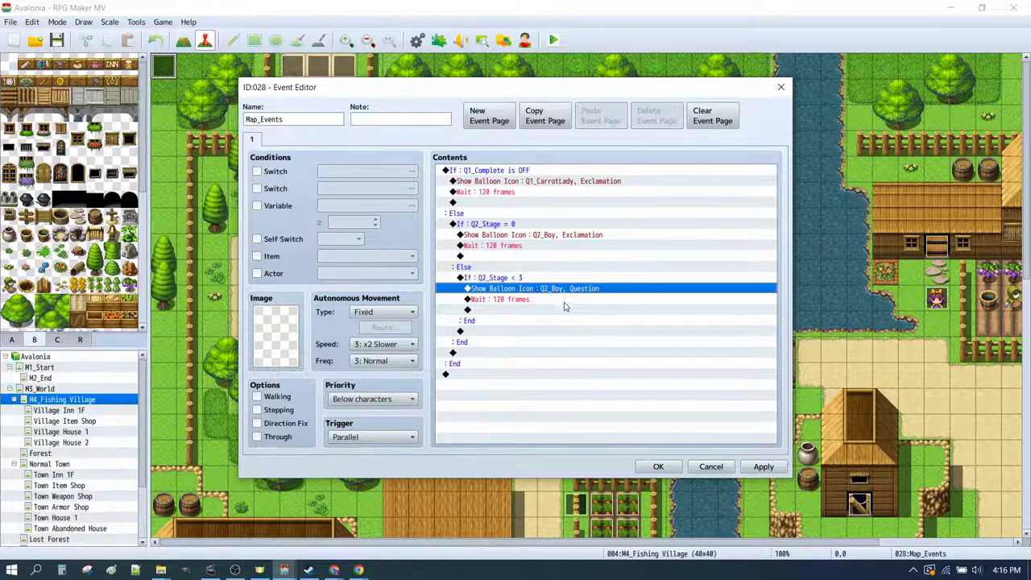
pyautogui.click(658, 467)
pyautogui.scroll(-2, 636, 338)
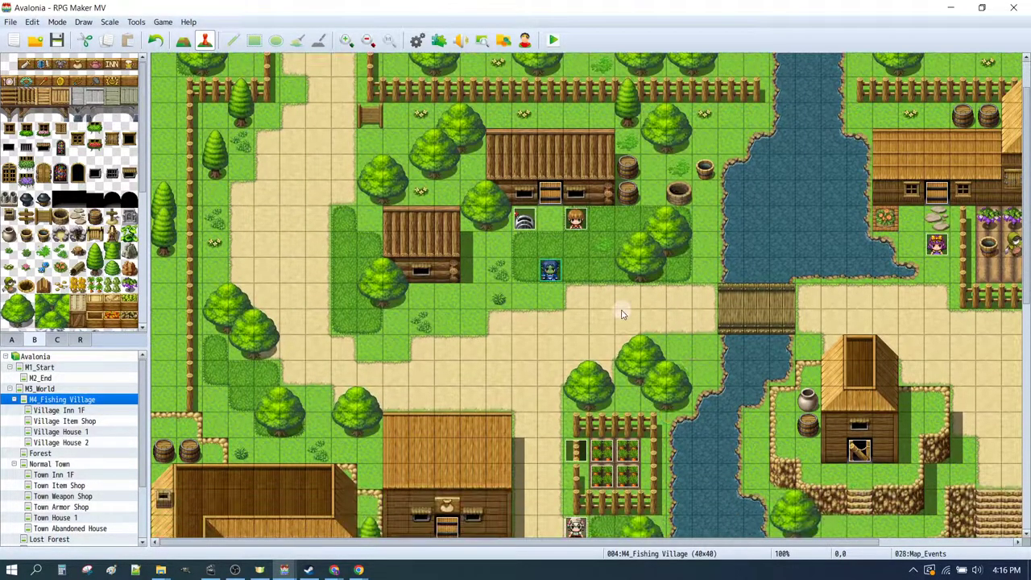
# - Save changes, launch a playtest, and chat with the first villager
pyautogui.click(551, 306)
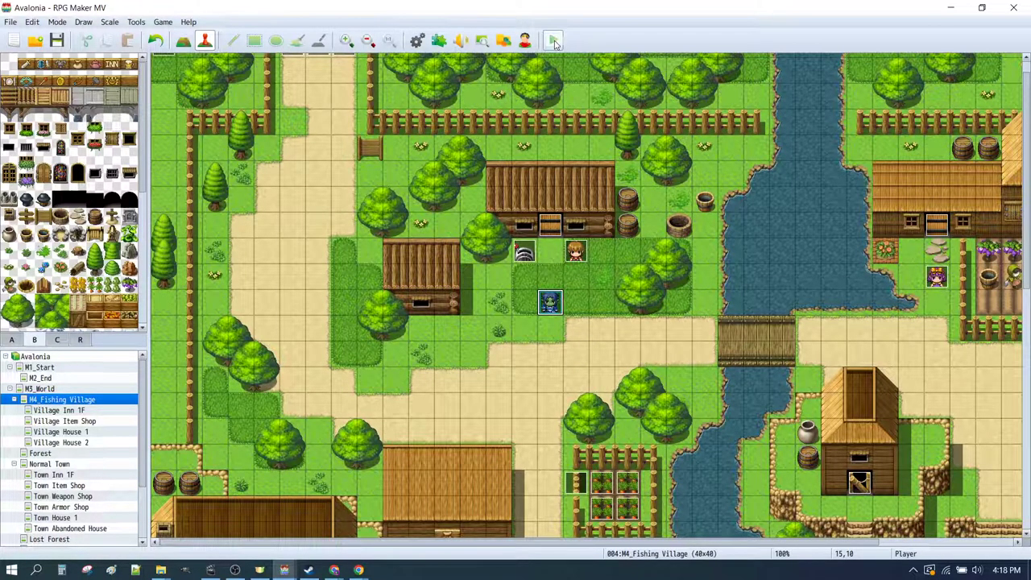
pyautogui.click(553, 42)
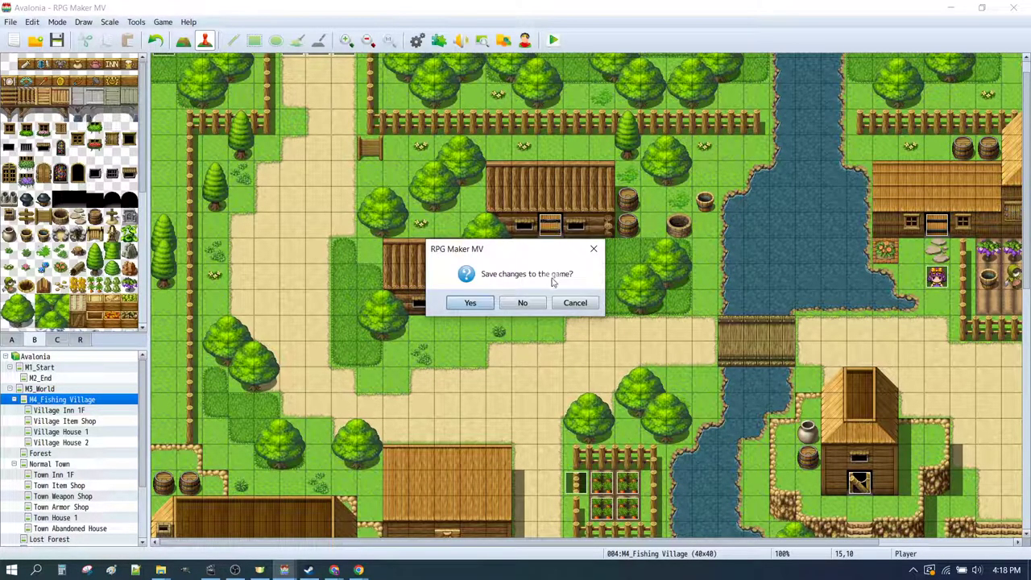
pyautogui.click(464, 302)
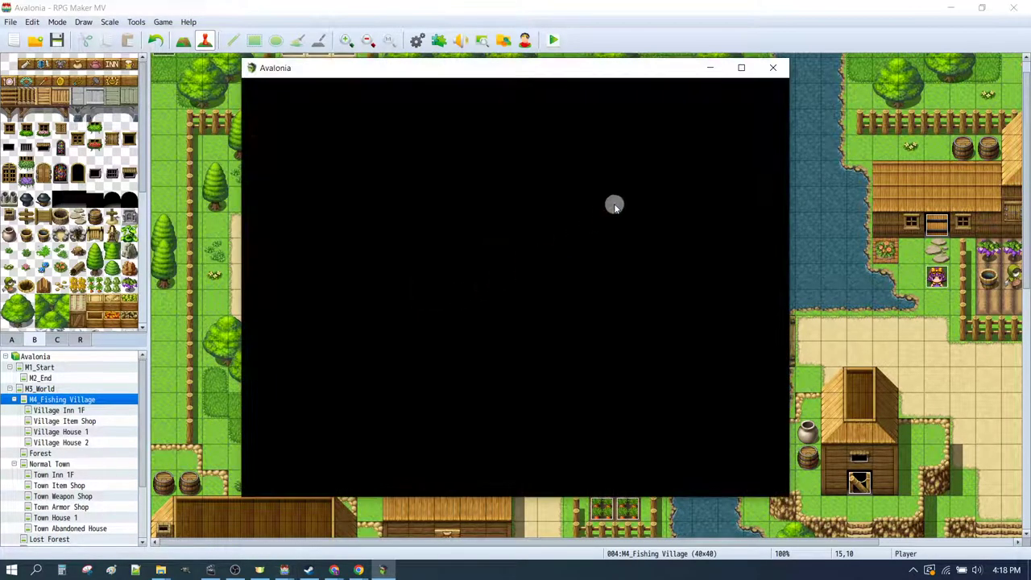
pyautogui.click(542, 223)
pyautogui.click(516, 417)
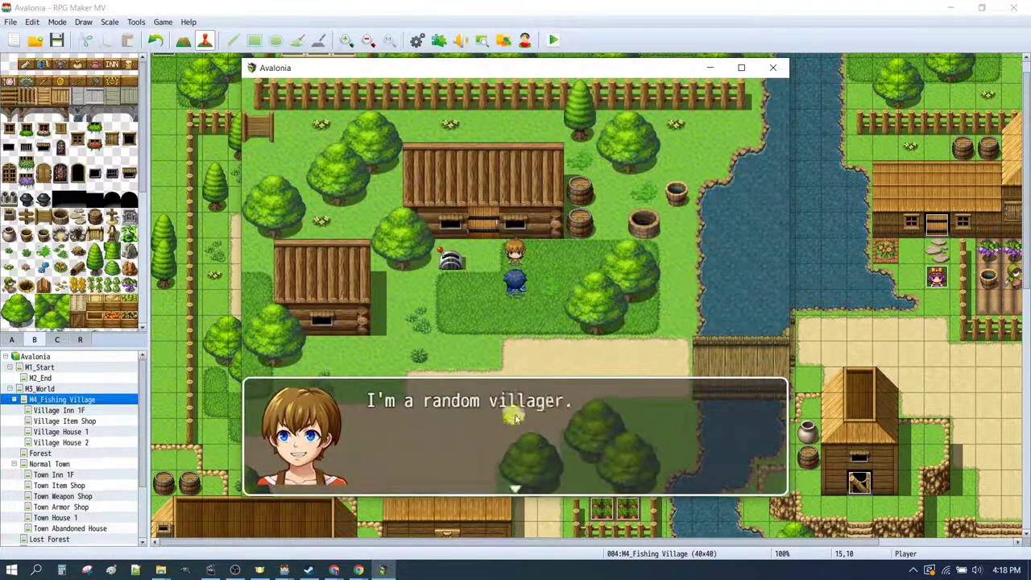
pyautogui.click(519, 423)
pyautogui.click(518, 431)
pyautogui.click(488, 414)
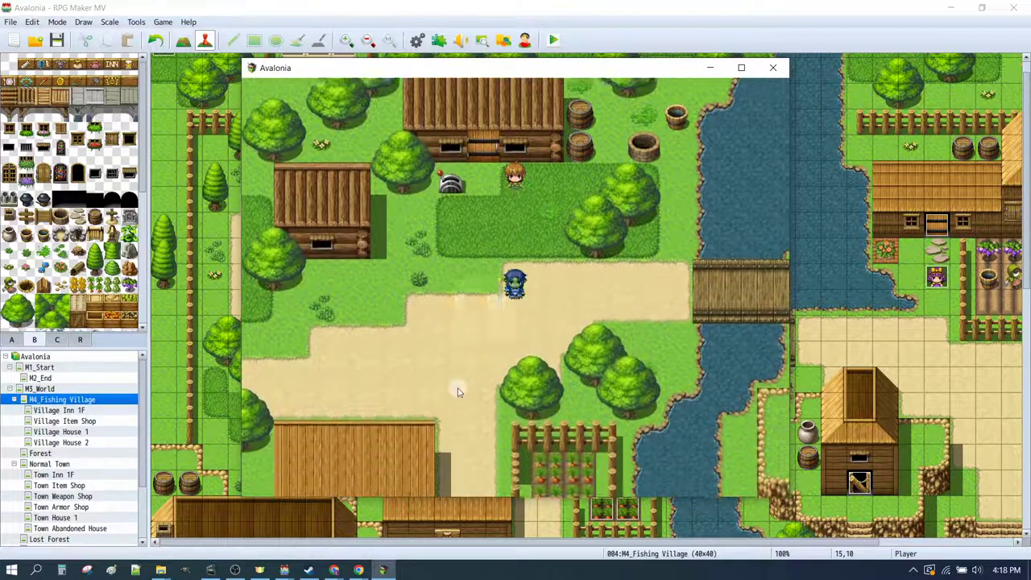
# - Talk to the boy, answer 'Sure, I'll help.', and receive the slime catcher
pyautogui.click(451, 183)
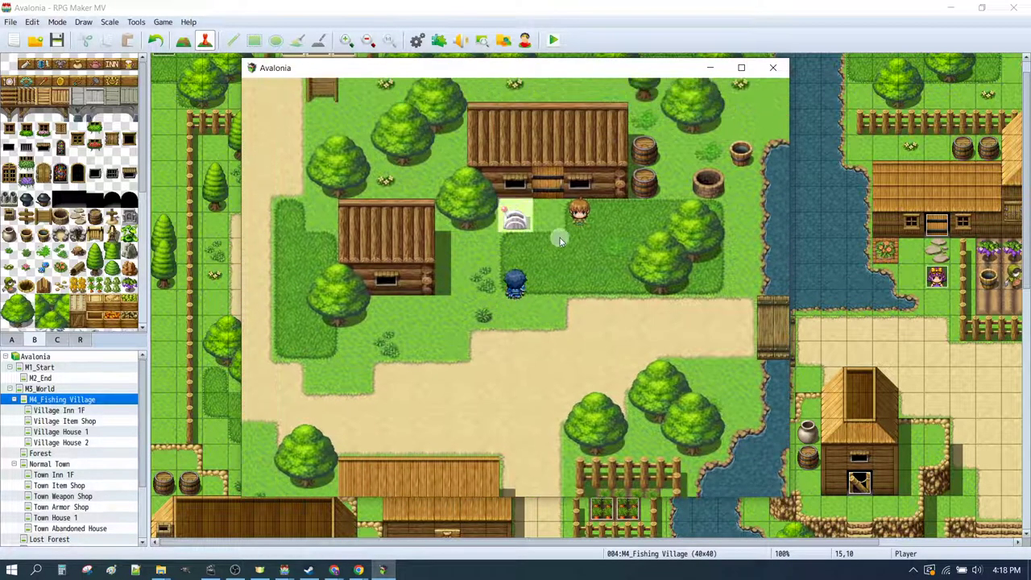
pyautogui.click(584, 268)
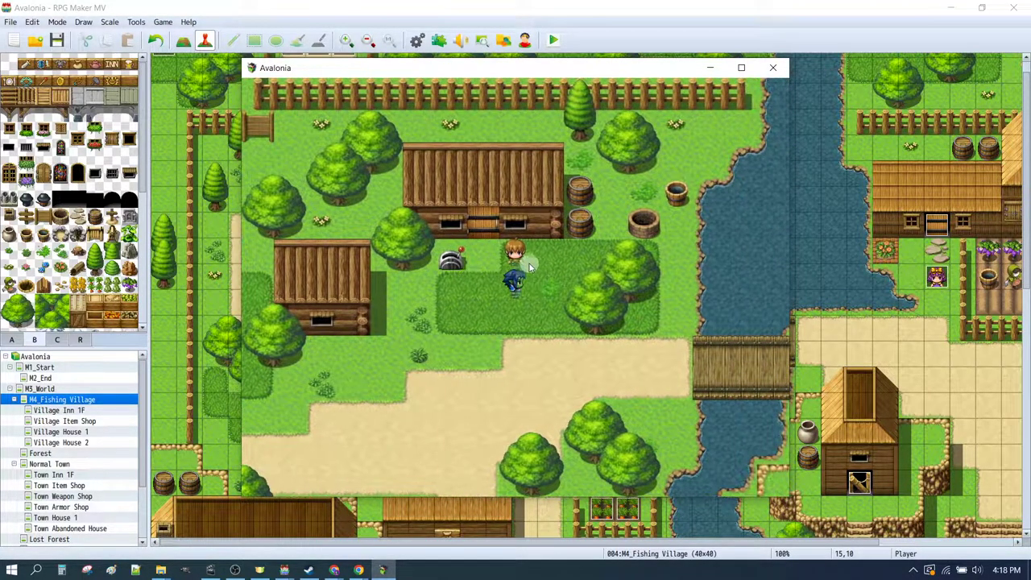
pyautogui.click(526, 353)
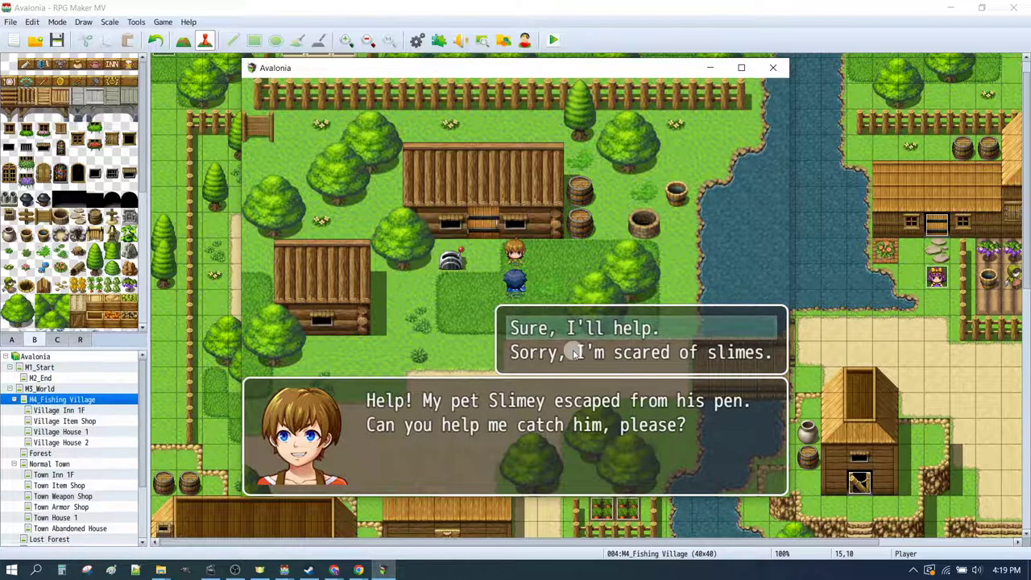
pyautogui.click(568, 332)
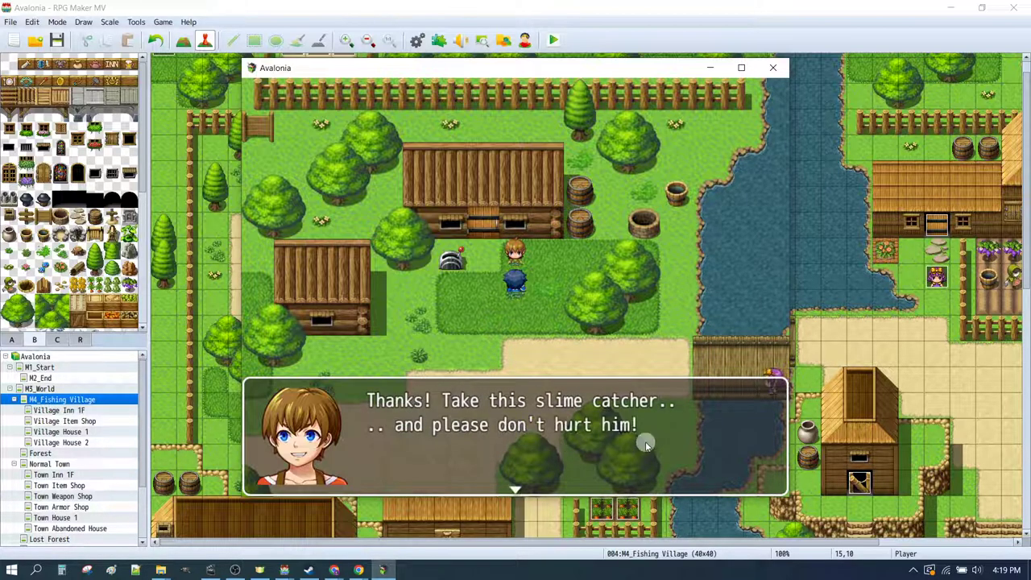
pyautogui.click(561, 425)
pyautogui.click(514, 367)
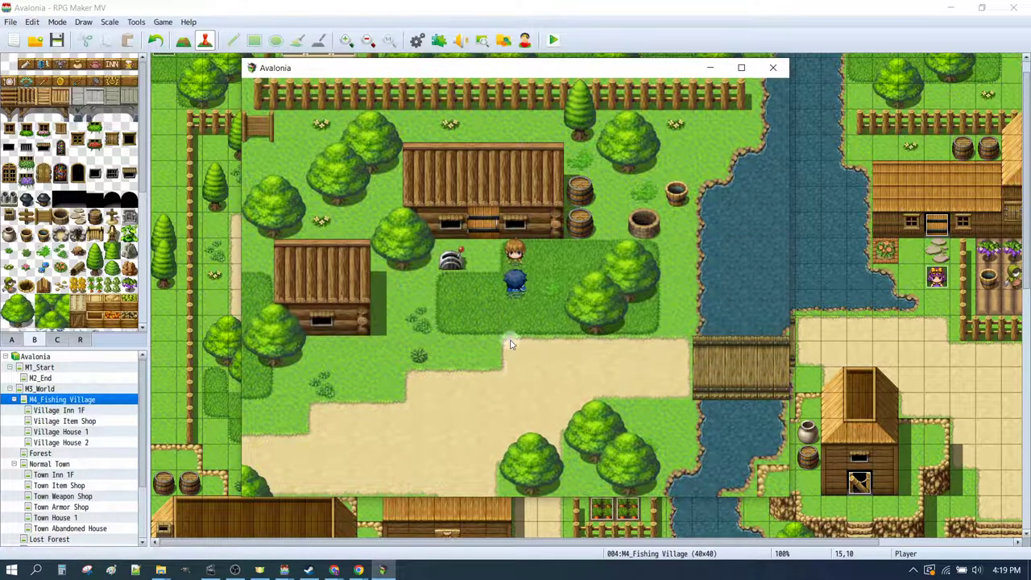
# - Tell the boy 'Not yet..', then catch the slime in the house with the slime catcher
pyautogui.click(549, 259)
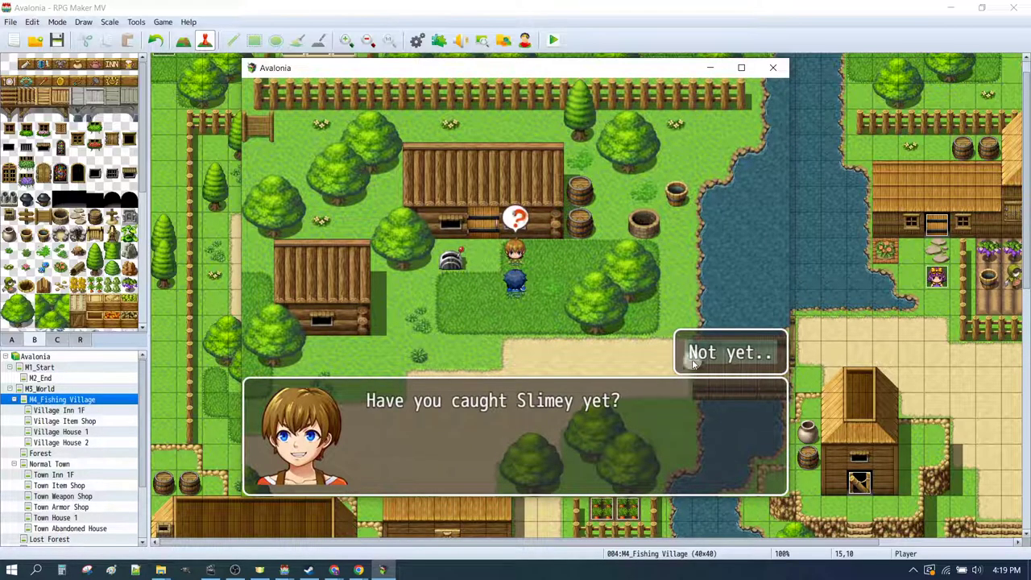
pyautogui.click(686, 351)
pyautogui.click(573, 413)
pyautogui.click(468, 309)
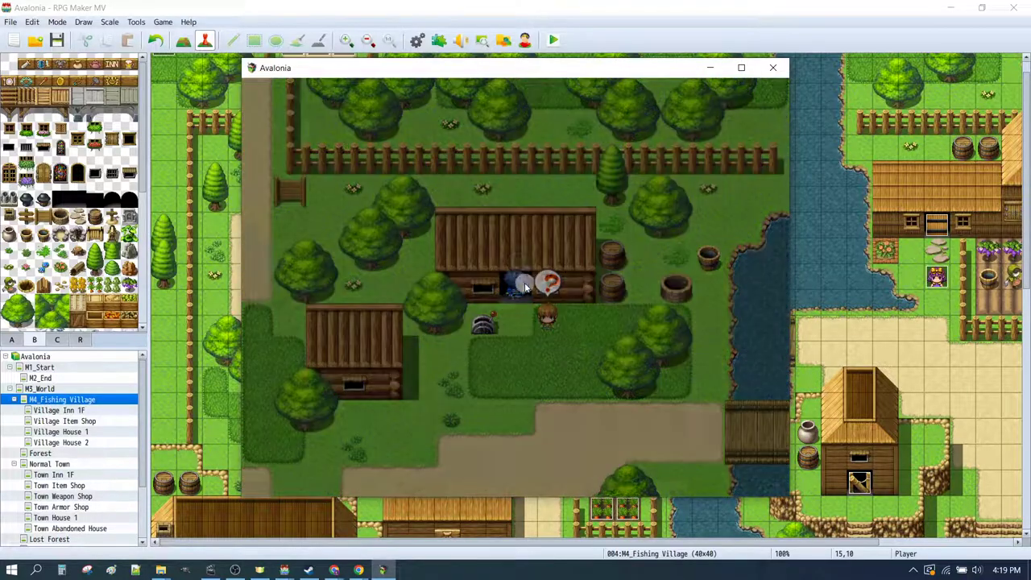
pyautogui.click(525, 286)
pyautogui.click(444, 382)
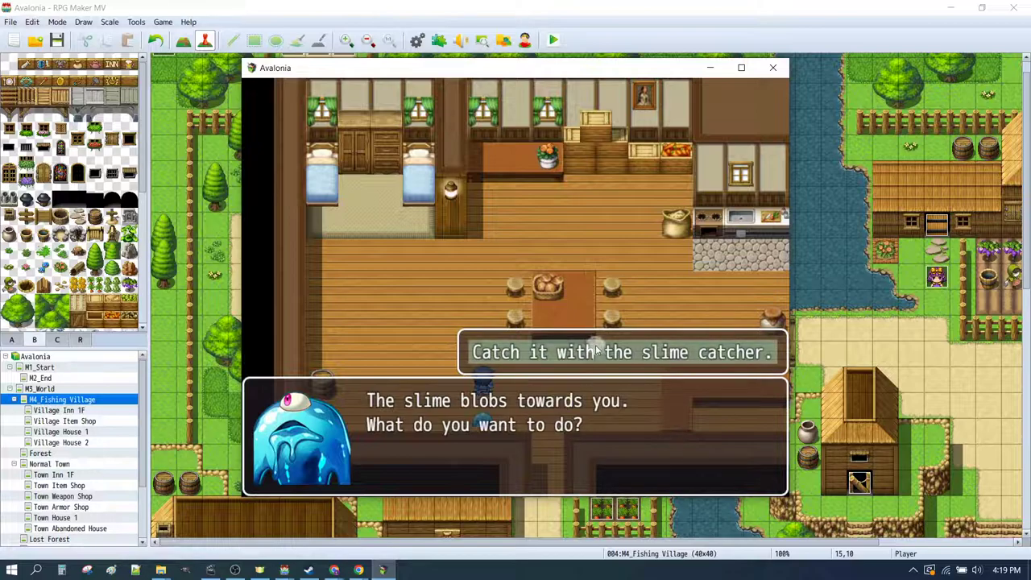
pyautogui.click(590, 359)
pyautogui.click(548, 402)
# - Return the caught Slimey to the boy and read through his thank-you messages
pyautogui.click(559, 428)
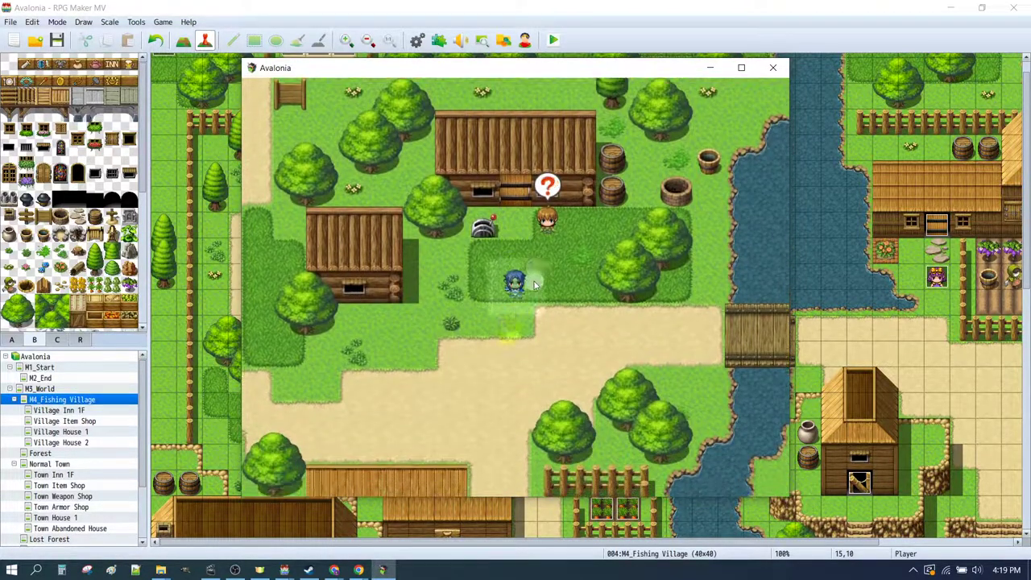
pyautogui.click(545, 230)
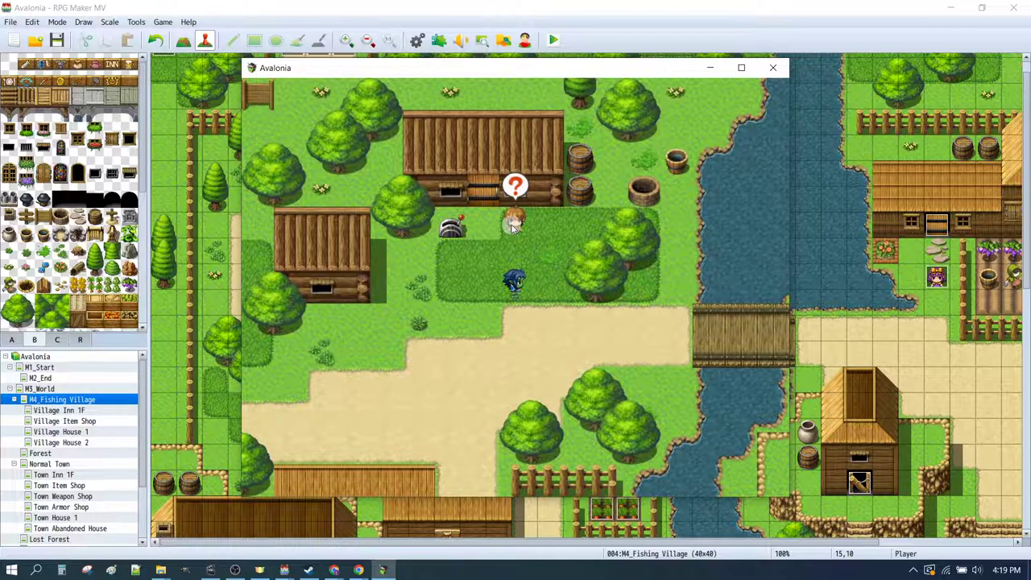
pyautogui.click(515, 435)
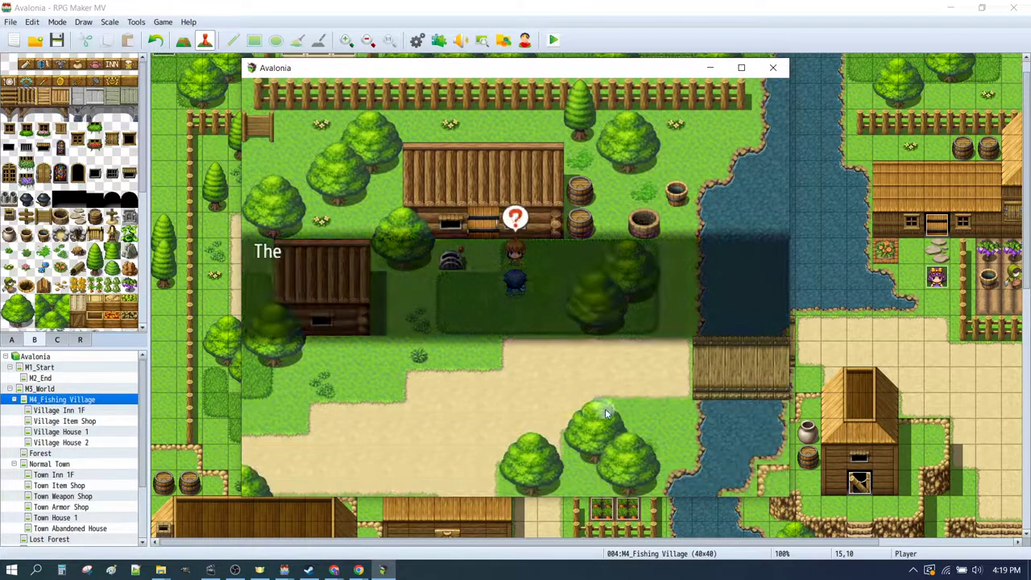
pyautogui.click(484, 276)
pyautogui.click(475, 306)
pyautogui.click(495, 428)
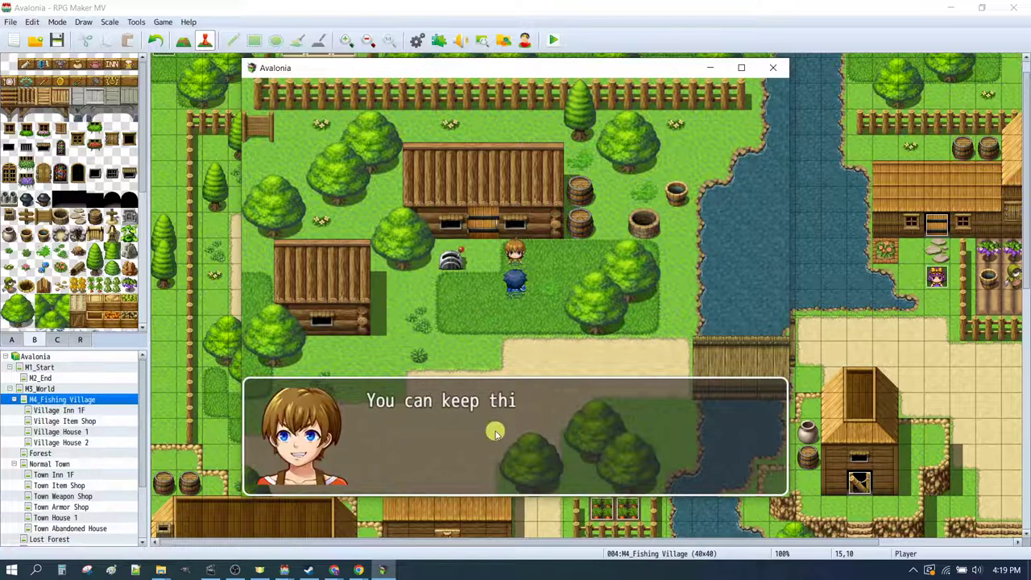
pyautogui.click(548, 435)
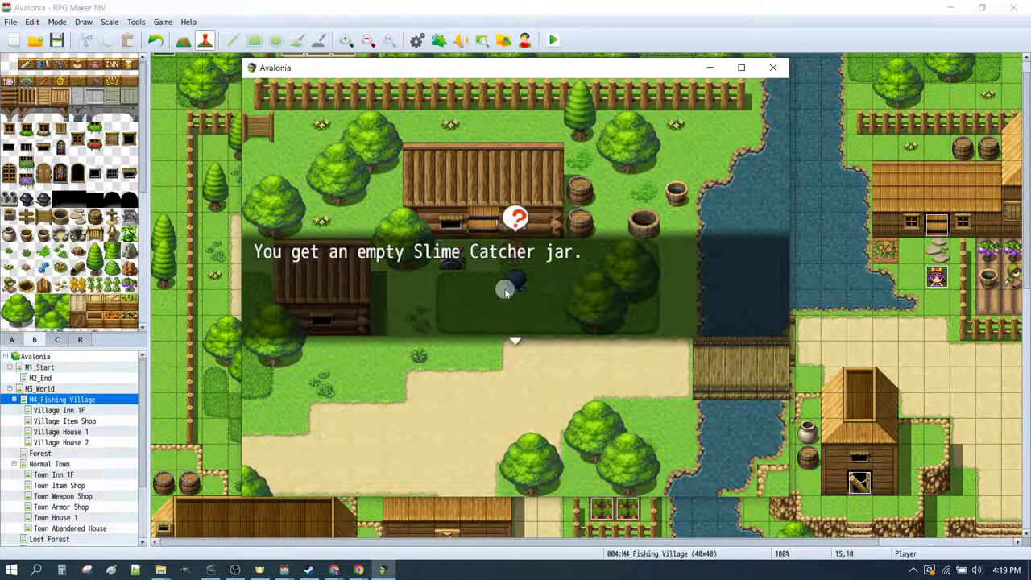
pyautogui.click(504, 292)
# - Go back into the house and pat Slimey, seeing the 'Glub glub..' and 'Yuck!' lines
pyautogui.click(472, 259)
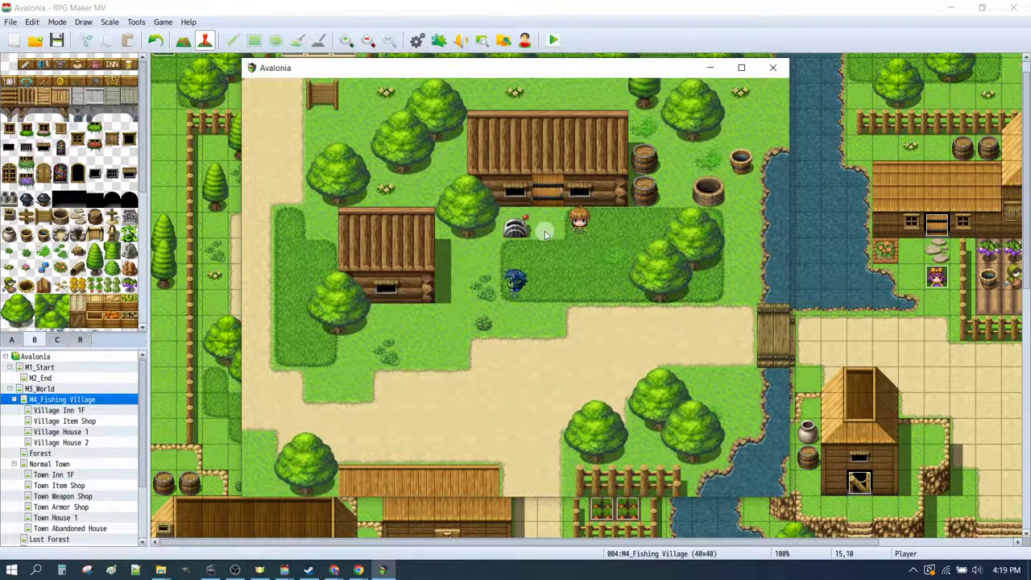
pyautogui.click(503, 259)
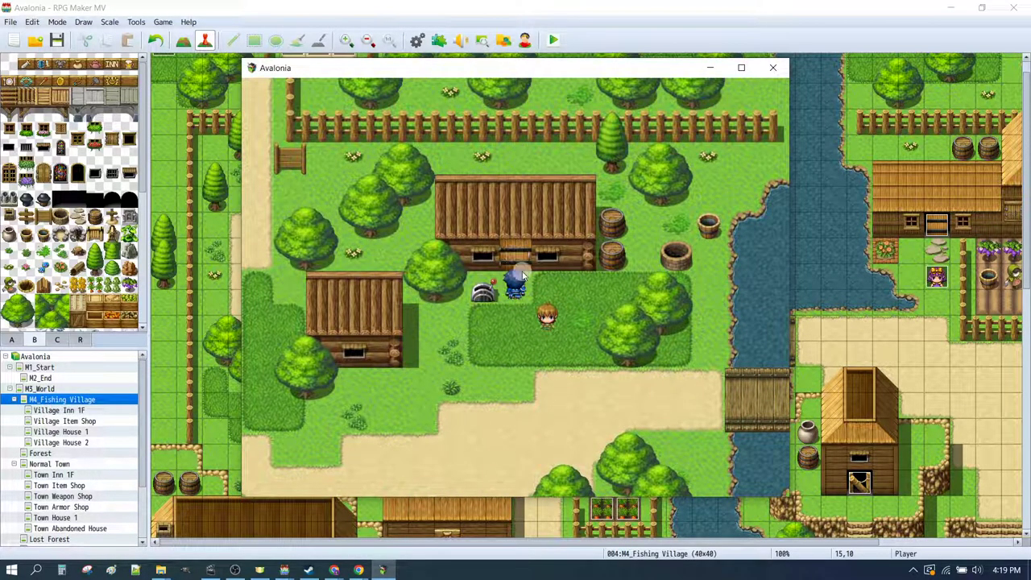
pyautogui.click(531, 339)
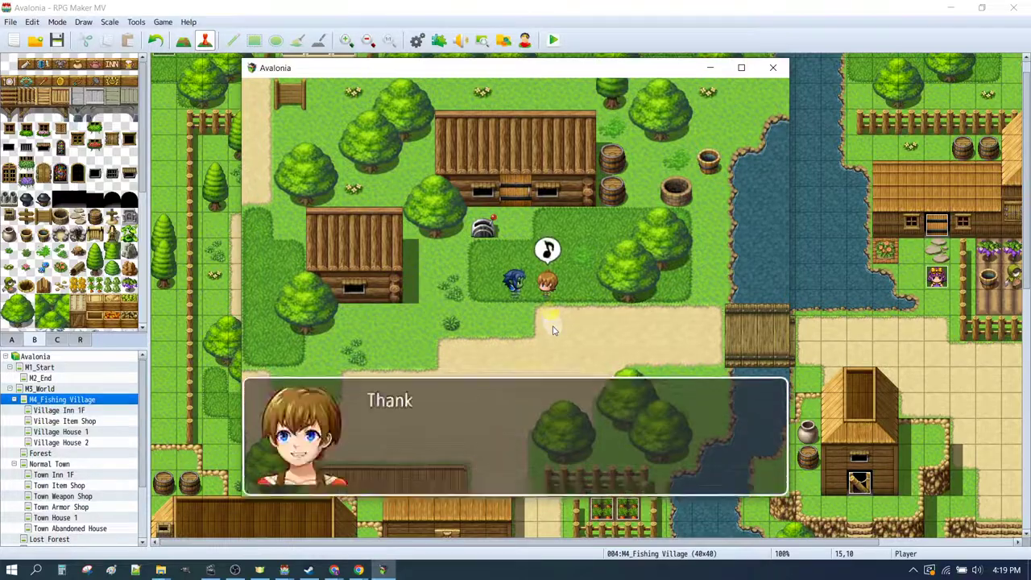
pyautogui.click(516, 425)
pyautogui.click(515, 201)
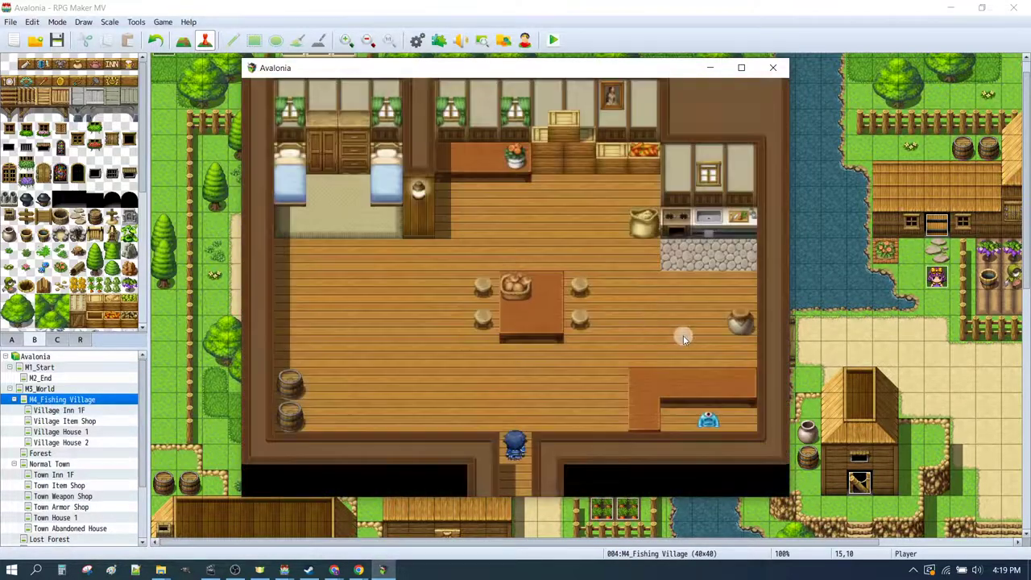
pyautogui.click(699, 350)
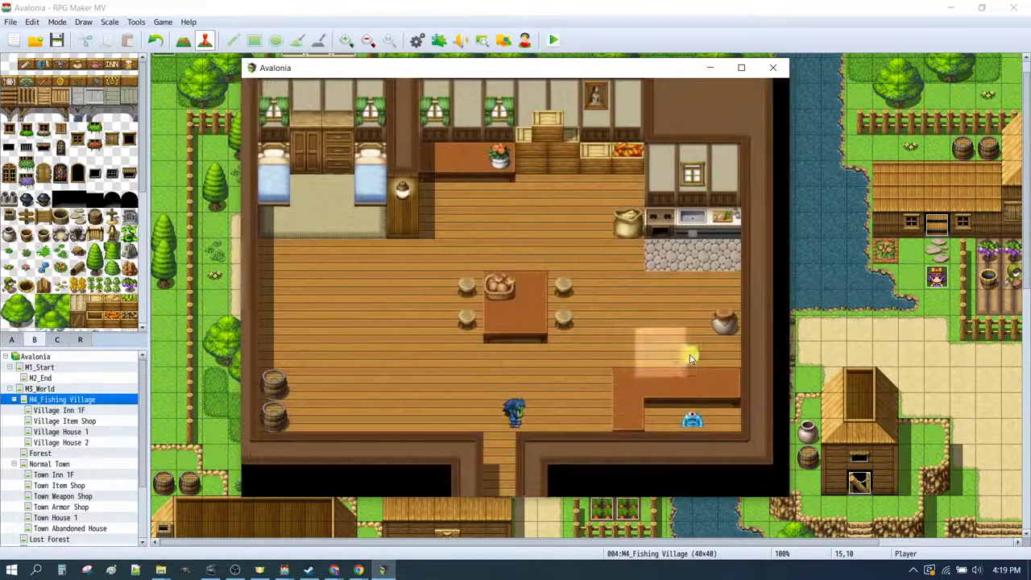
pyautogui.click(674, 419)
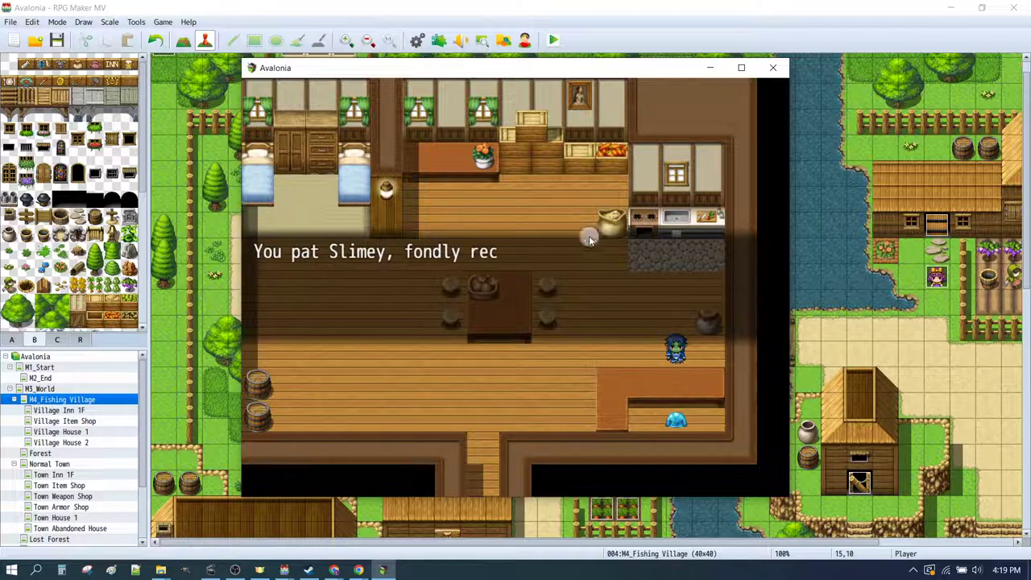
pyautogui.click(527, 302)
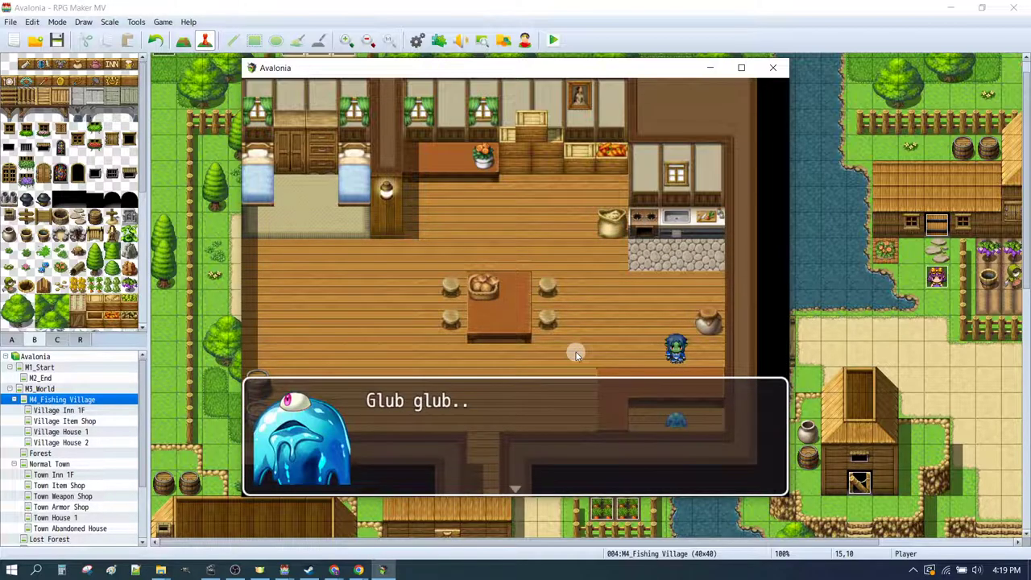
pyautogui.click(543, 399)
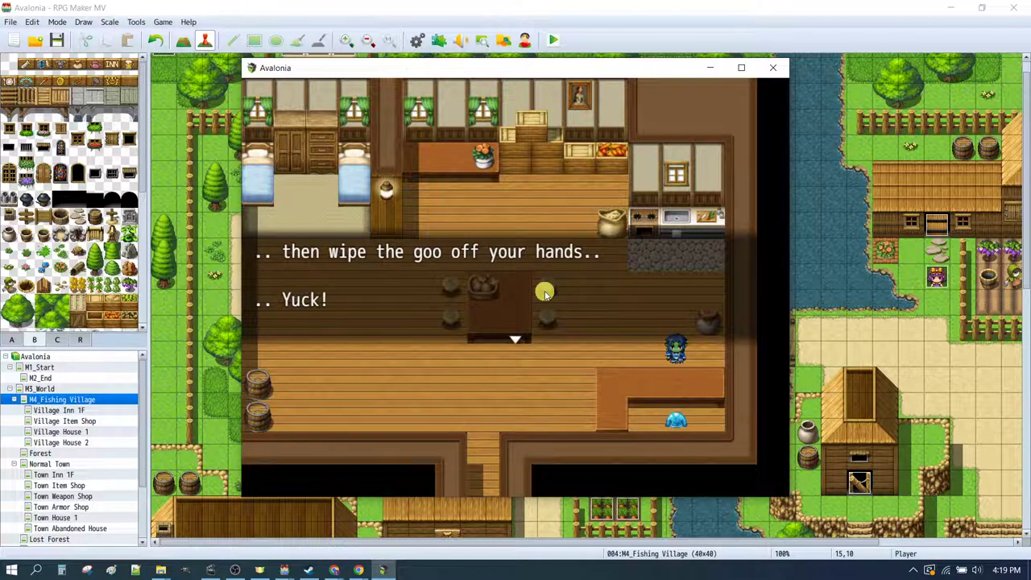
pyautogui.click(472, 310)
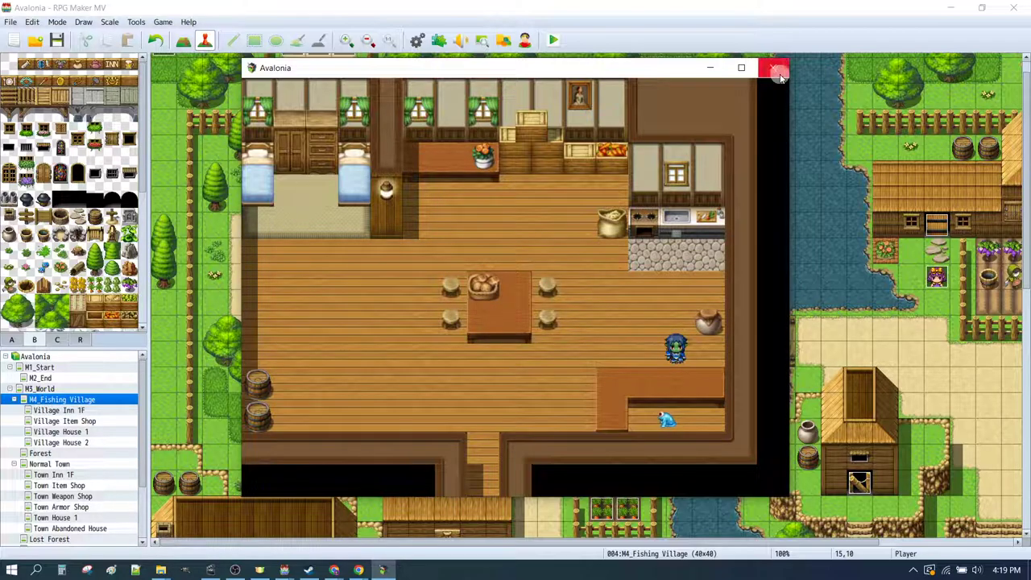
pyautogui.click(480, 470)
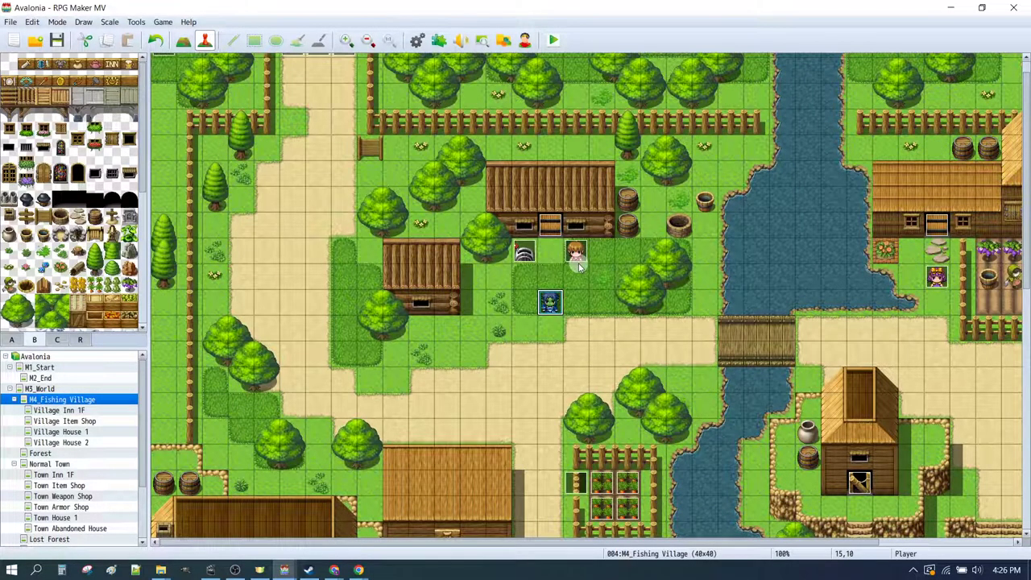
# - Paste the 'Quest Stage: \v[3]' Show Text above the villager's first text on Q2_Boy's page 1
pyautogui.doubleClick(574, 254)
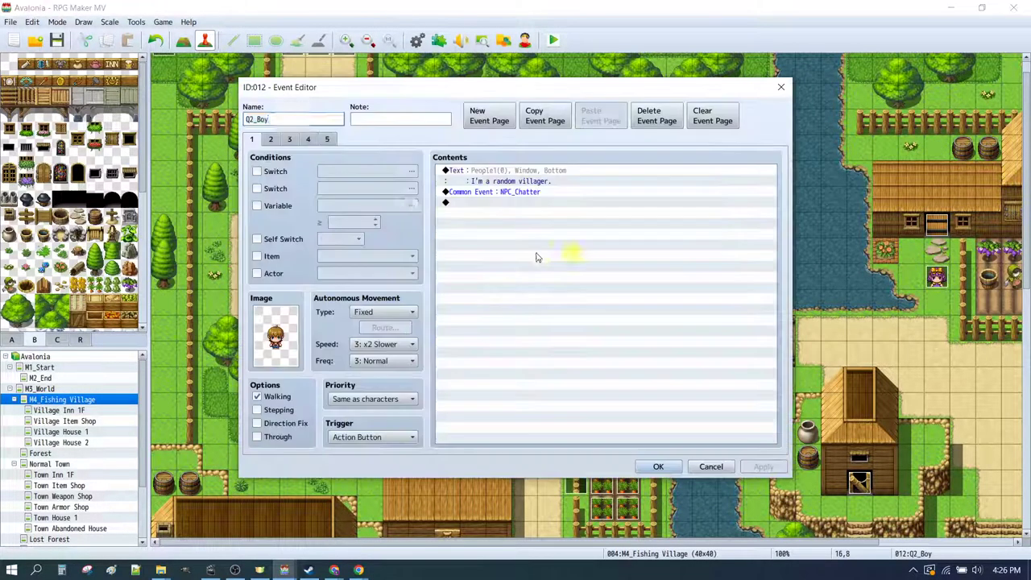
pyautogui.click(477, 176)
pyautogui.hotkey('ctrl', 'v')
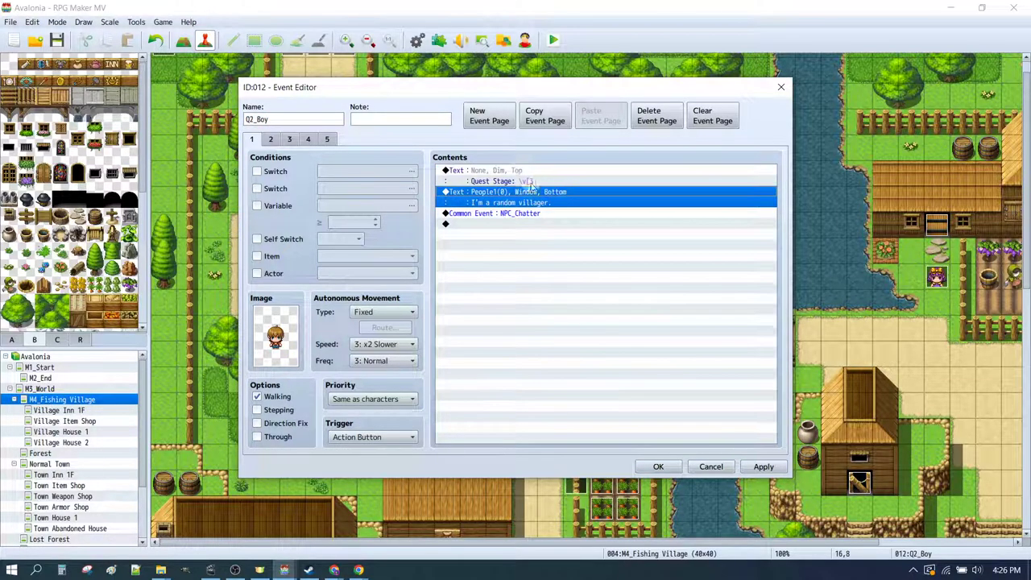
pyautogui.click(509, 173)
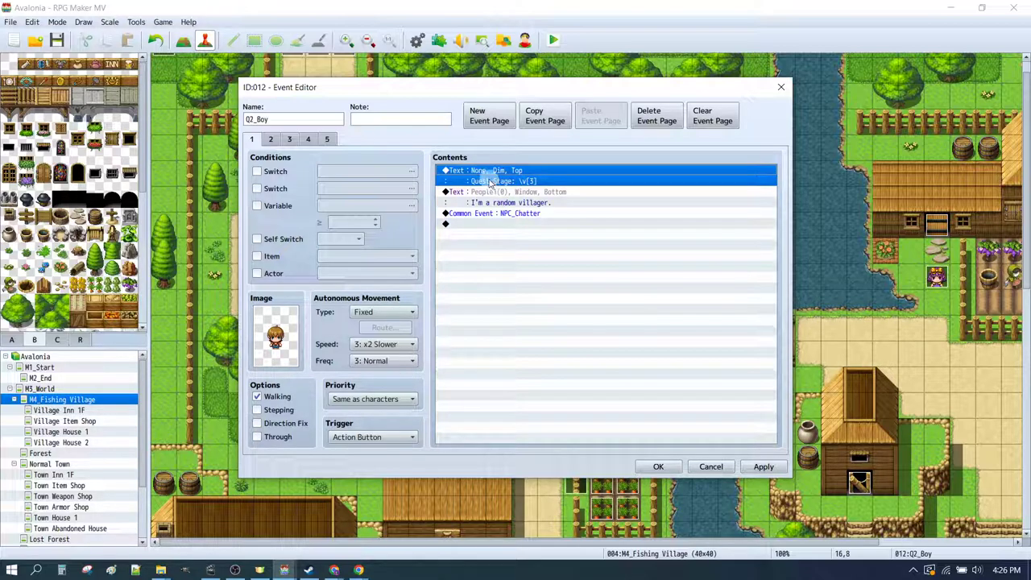
pyautogui.doubleClick(524, 180)
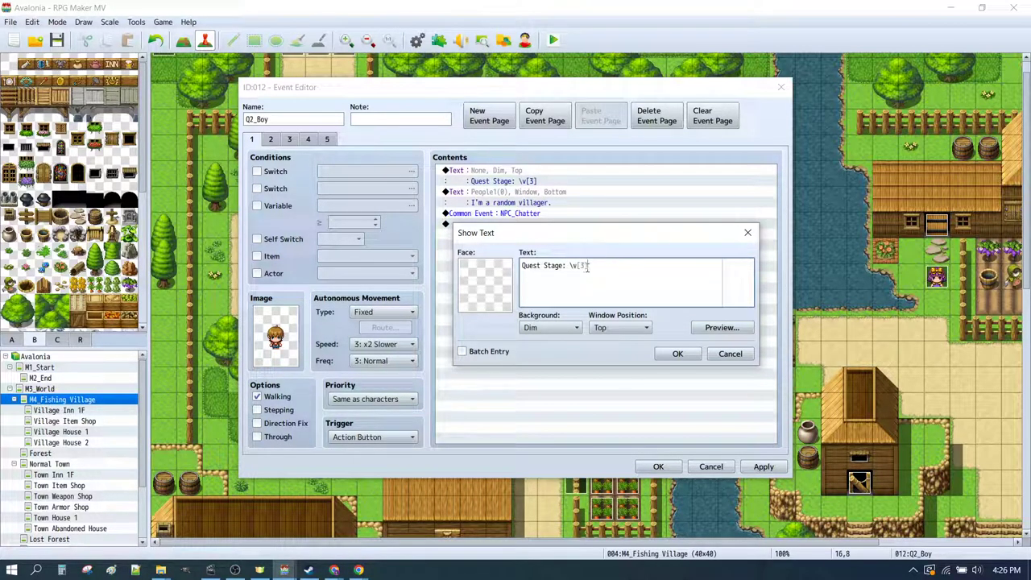
pyautogui.click(674, 353)
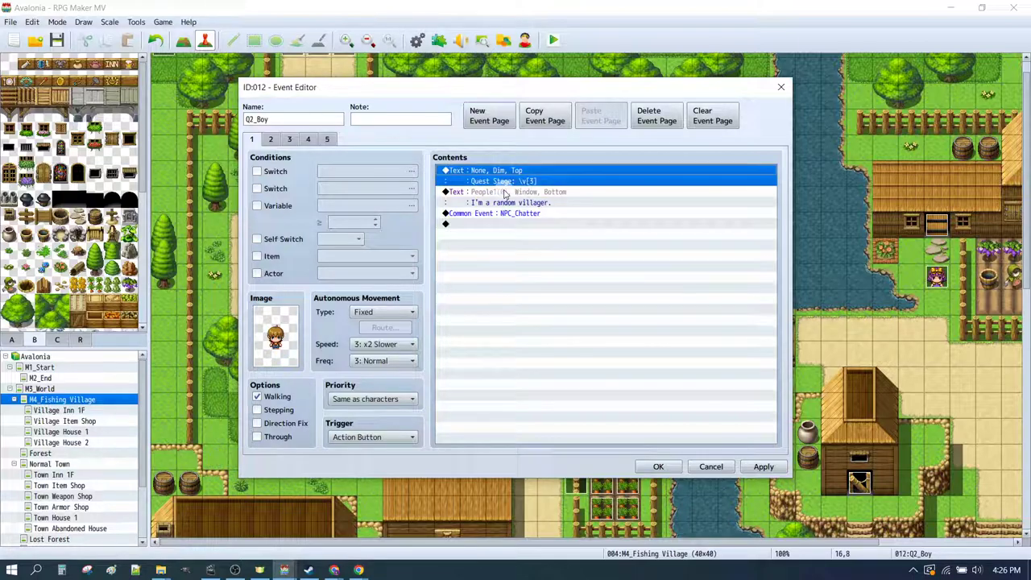
# - Look over pages 2 and 3, then recheck page 1's 'Quest Stage: \v[3]' message unchanged
pyautogui.click(524, 238)
pyautogui.doubleClick(523, 239)
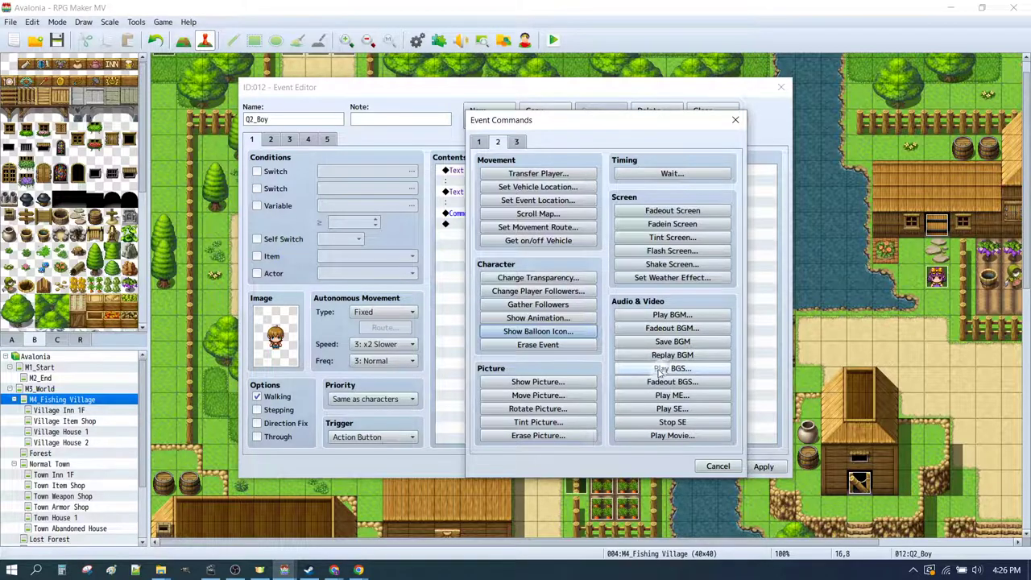
pyautogui.press('Escape')
pyautogui.click(270, 139)
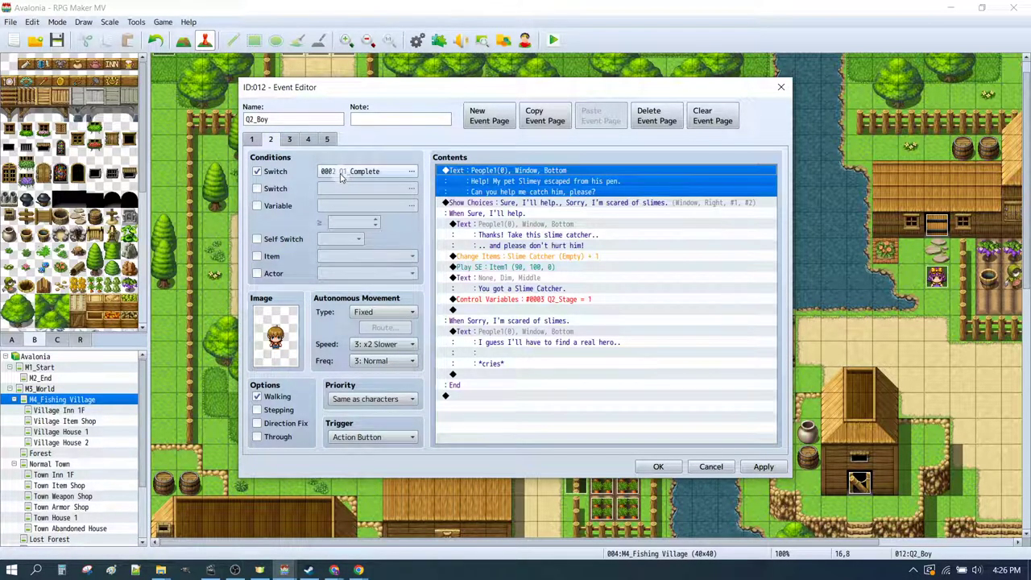
pyautogui.click(289, 138)
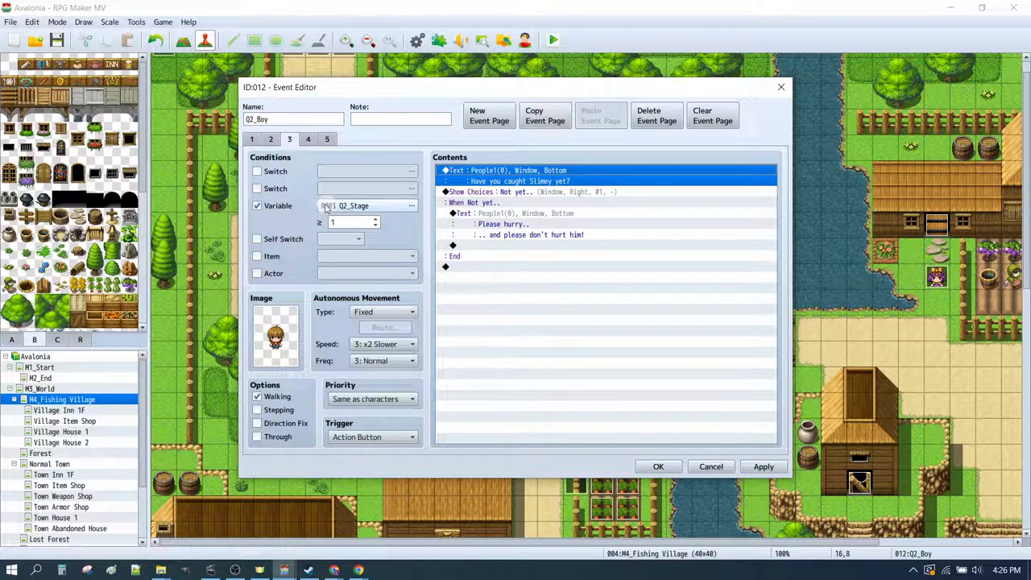
pyautogui.click(251, 139)
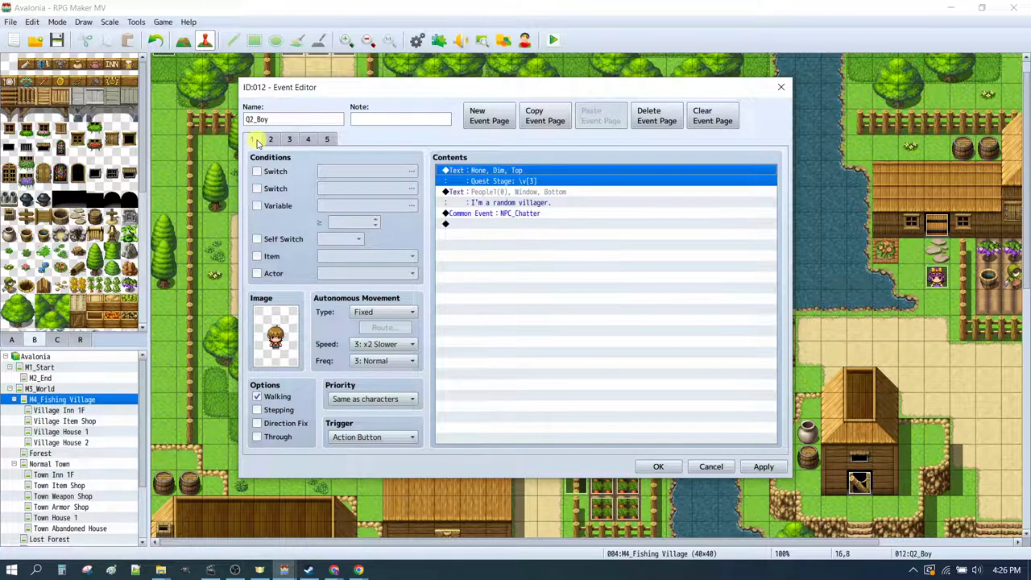
pyautogui.doubleClick(498, 173)
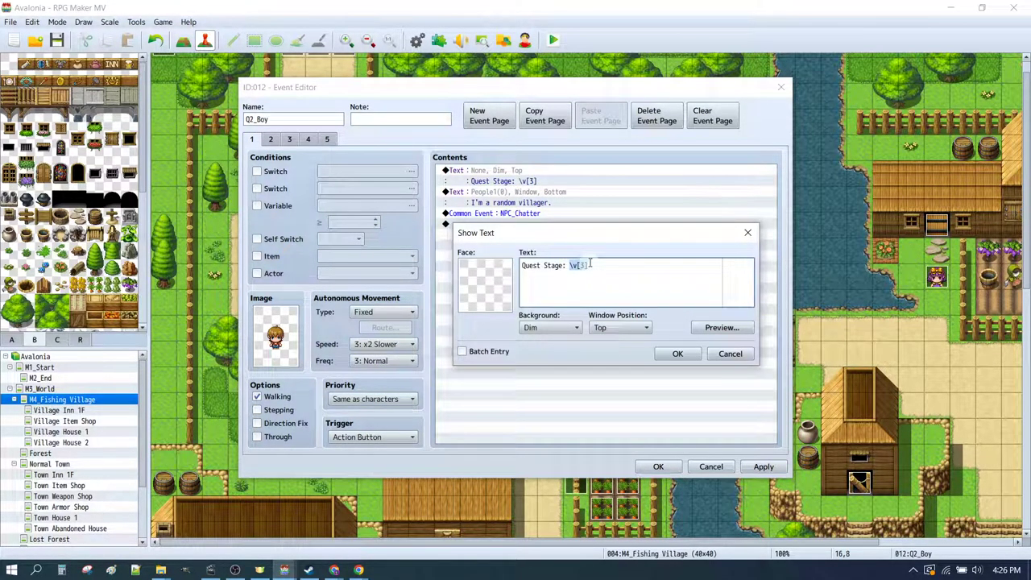
pyautogui.click(678, 353)
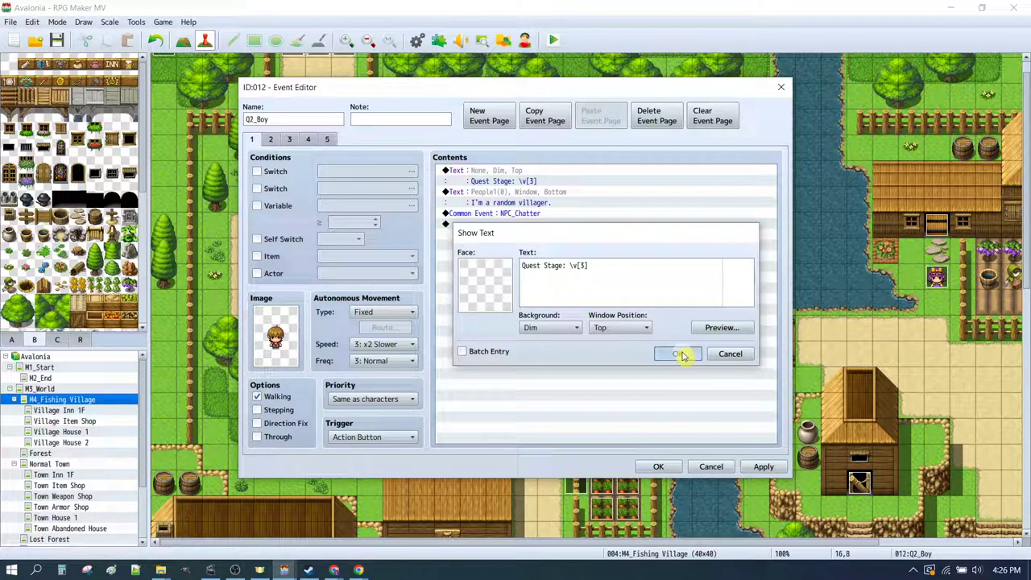
# - Check pages 2 through 5 for the debug message and keep the event changes
pyautogui.click(271, 138)
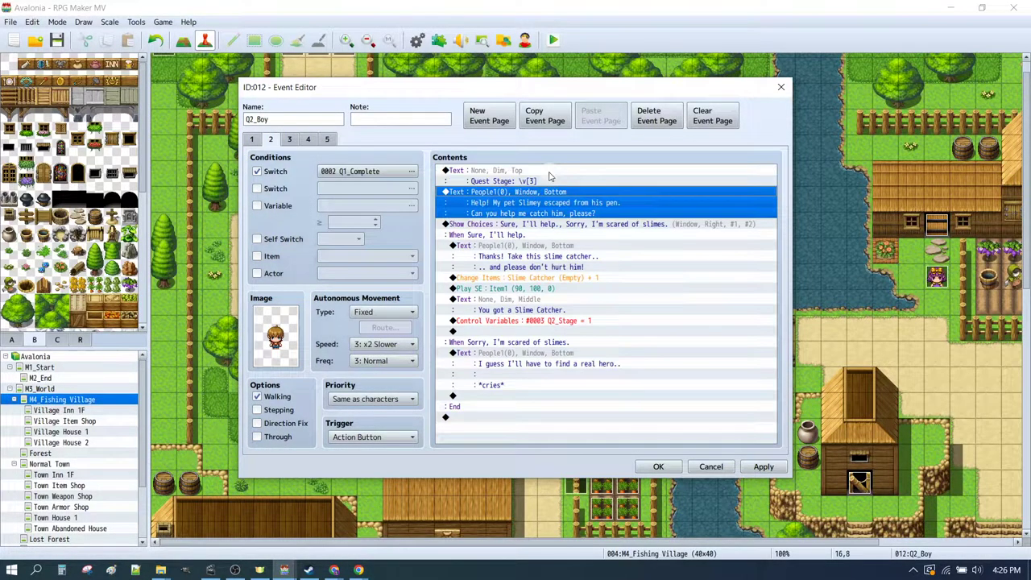
pyautogui.click(290, 140)
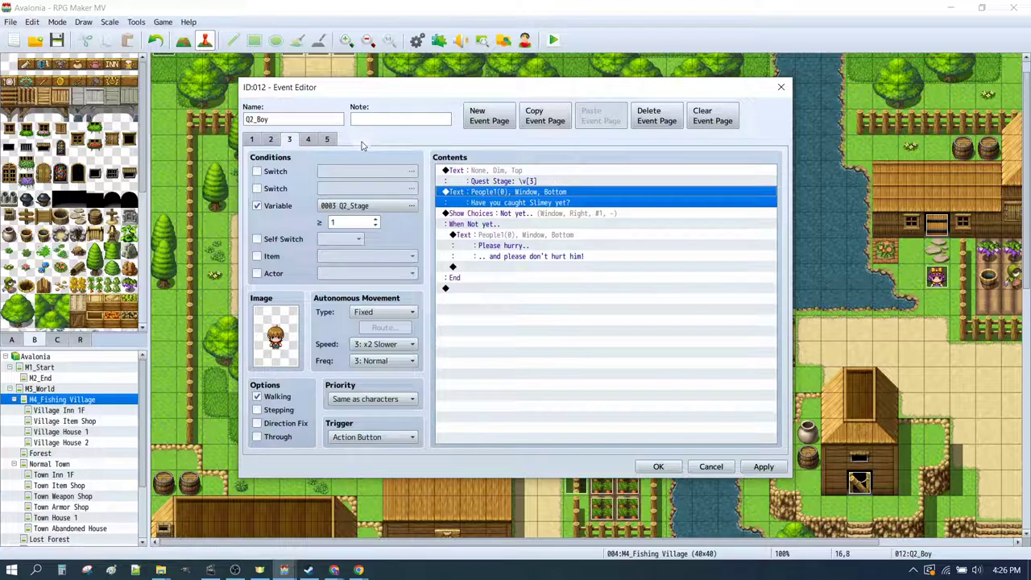
pyautogui.click(309, 139)
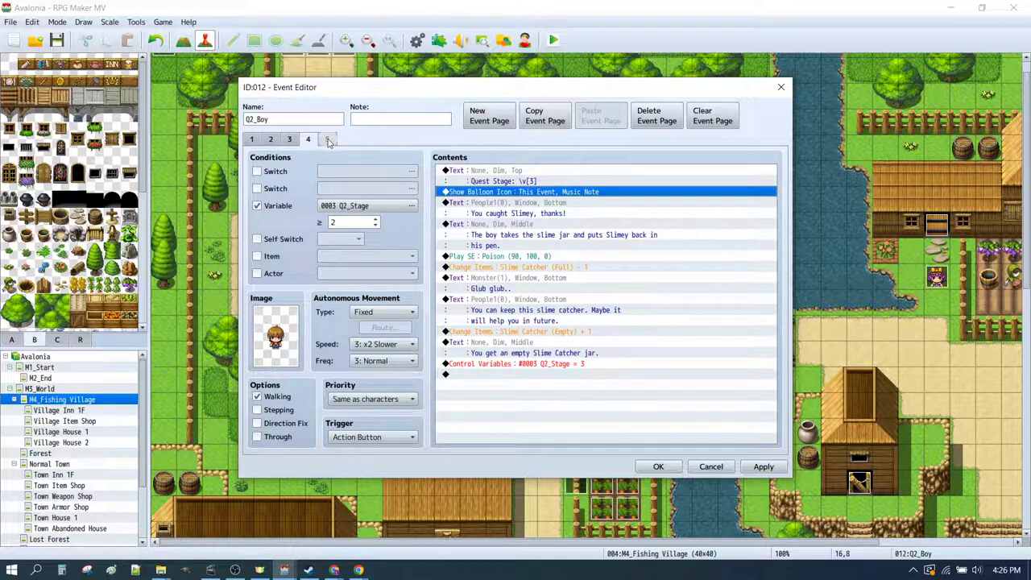
pyautogui.click(327, 139)
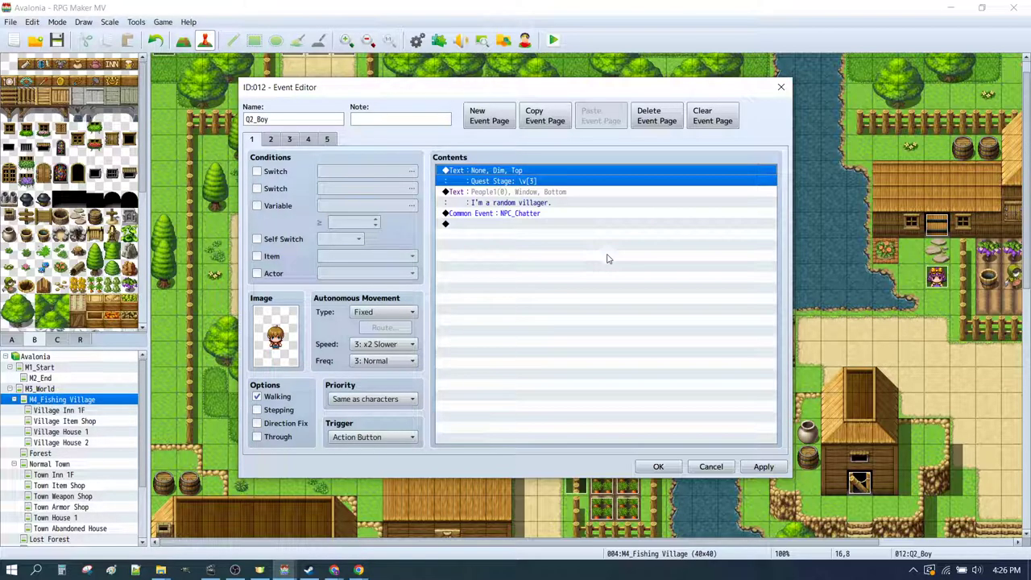
pyautogui.click(658, 466)
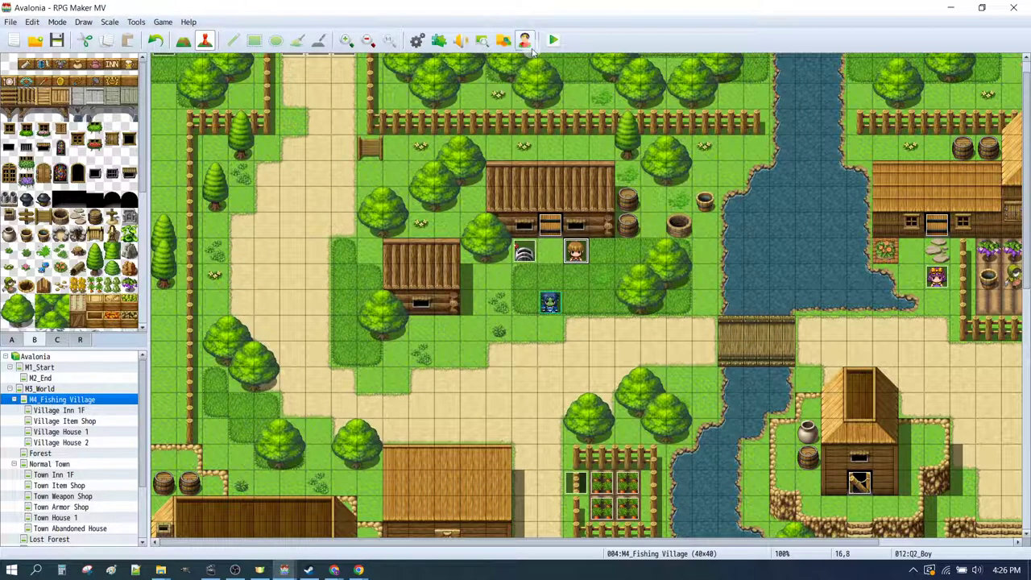
# - Save and playtest, then talk to the villager past the 'Quest Stage: 0' message
pyautogui.click(552, 40)
pyautogui.click(466, 308)
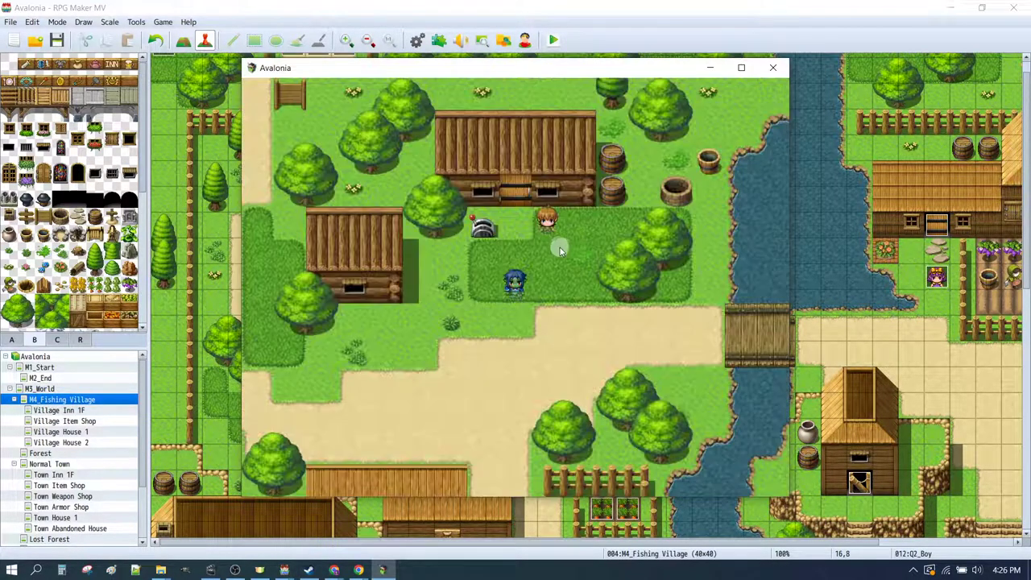
pyautogui.click(562, 250)
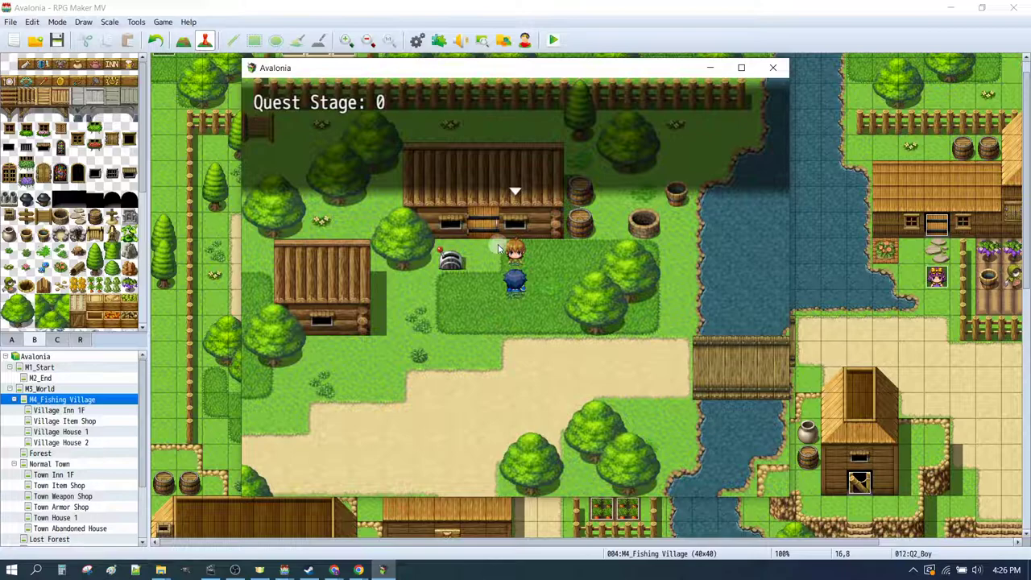
pyautogui.click(498, 248)
pyautogui.click(580, 441)
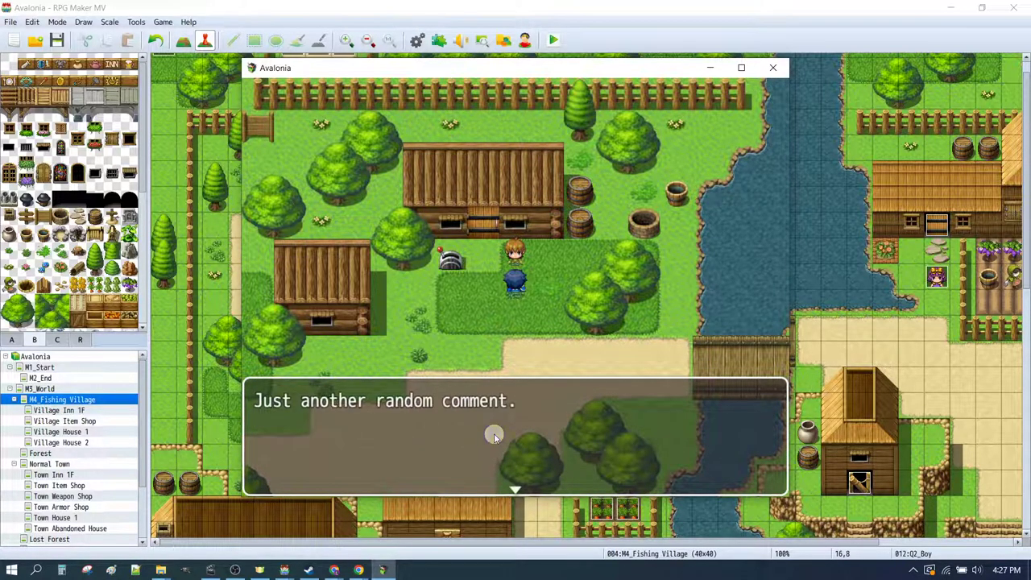
pyautogui.click(494, 433)
# - Accept the boy's Slimey quest, then answer 'Not yet..' at Quest Stage 1
pyautogui.click(570, 261)
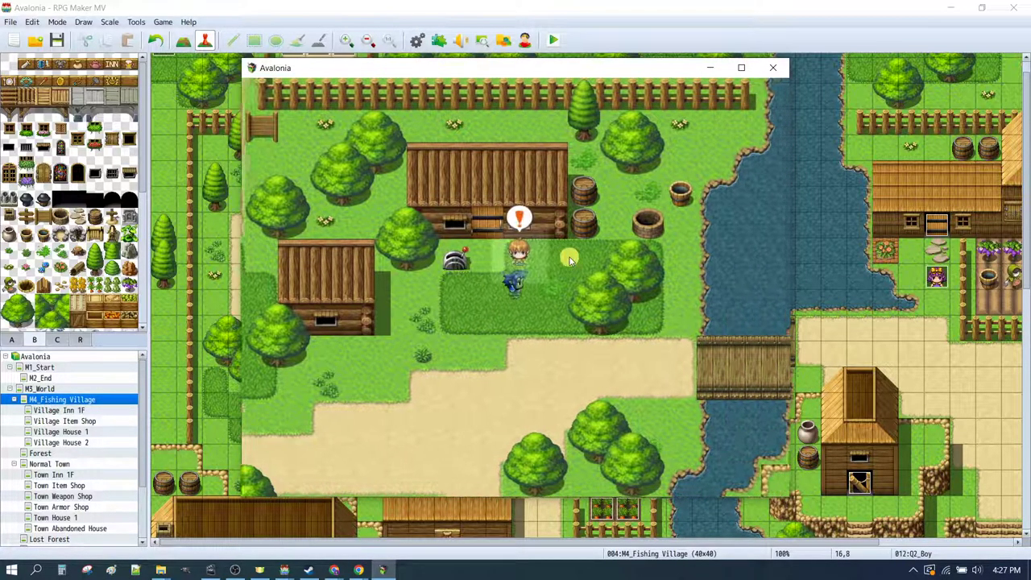
pyautogui.click(485, 289)
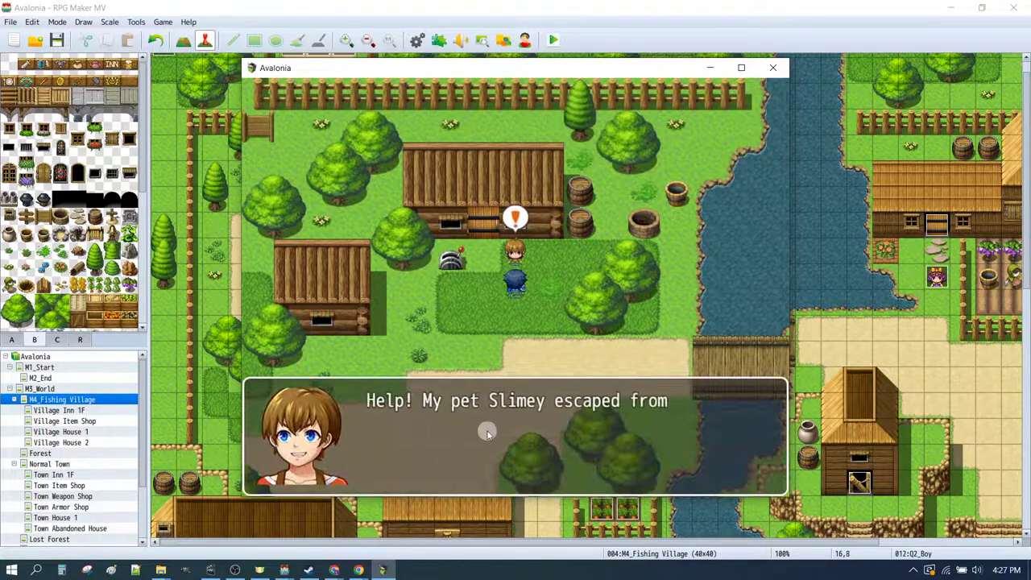
pyautogui.click(556, 392)
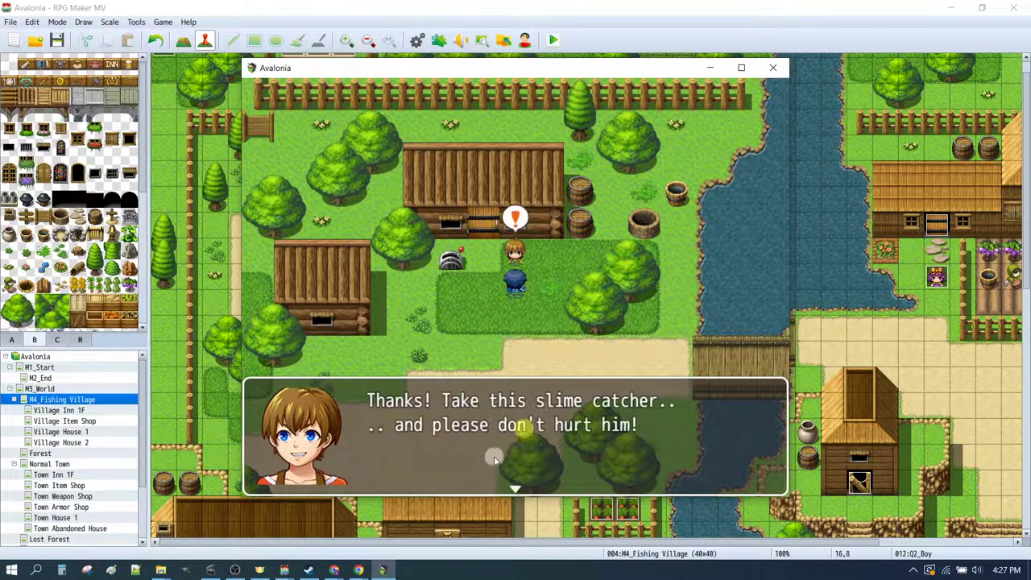
pyautogui.click(494, 459)
pyautogui.click(494, 336)
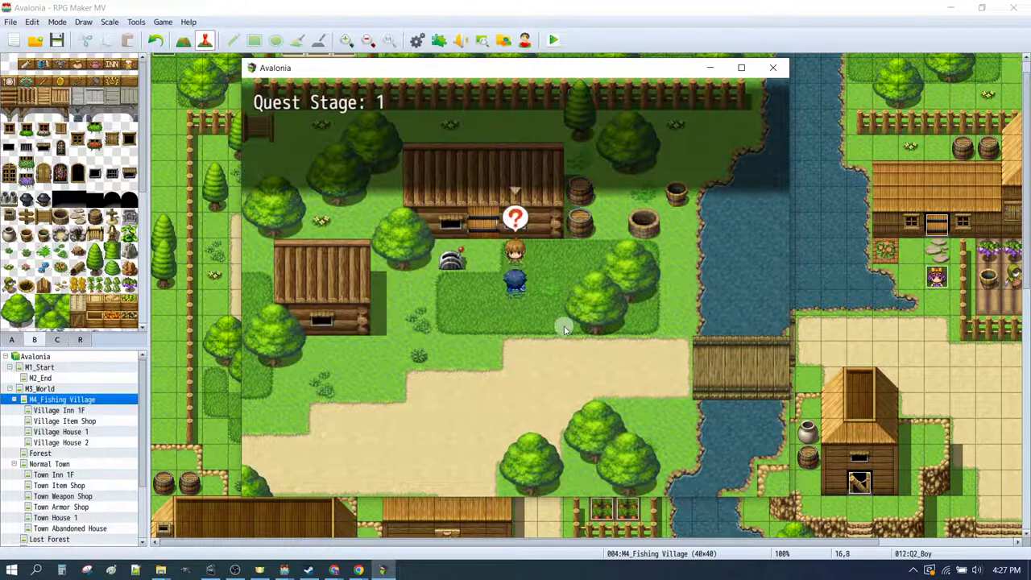
pyautogui.click(301, 152)
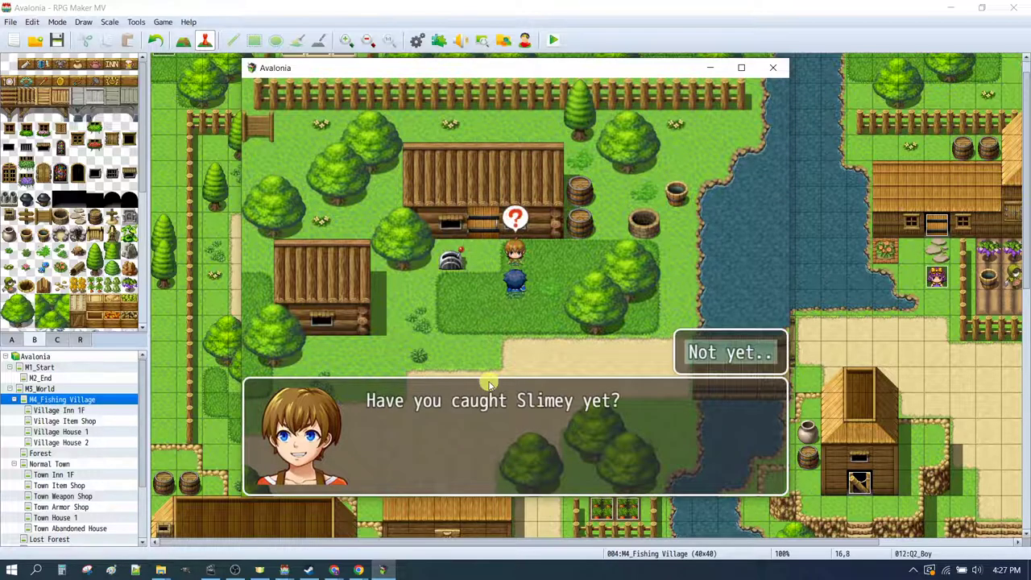
pyautogui.click(695, 349)
pyautogui.click(438, 409)
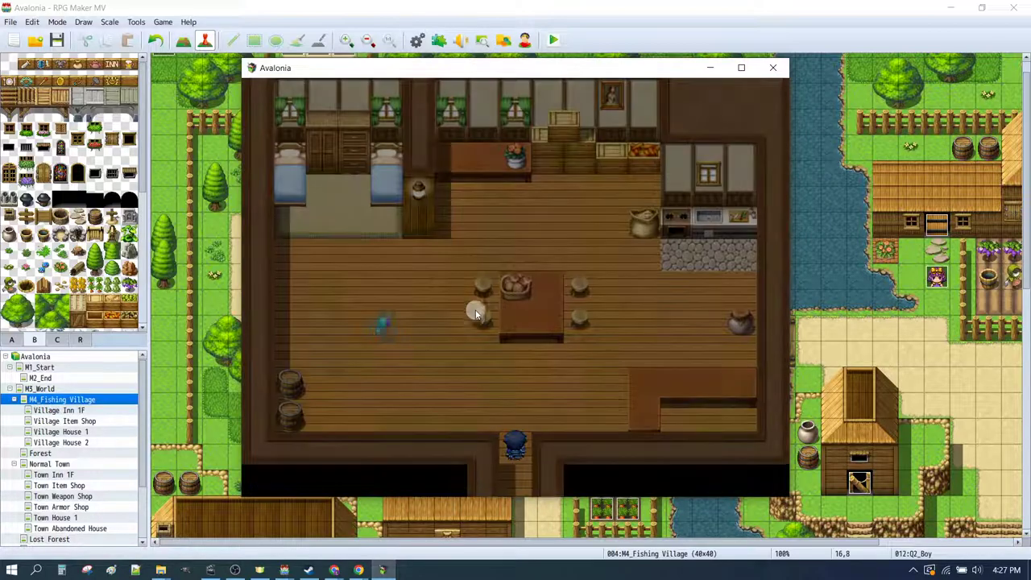
# - Catch the slime inside the house and head back outside
pyautogui.click(402, 373)
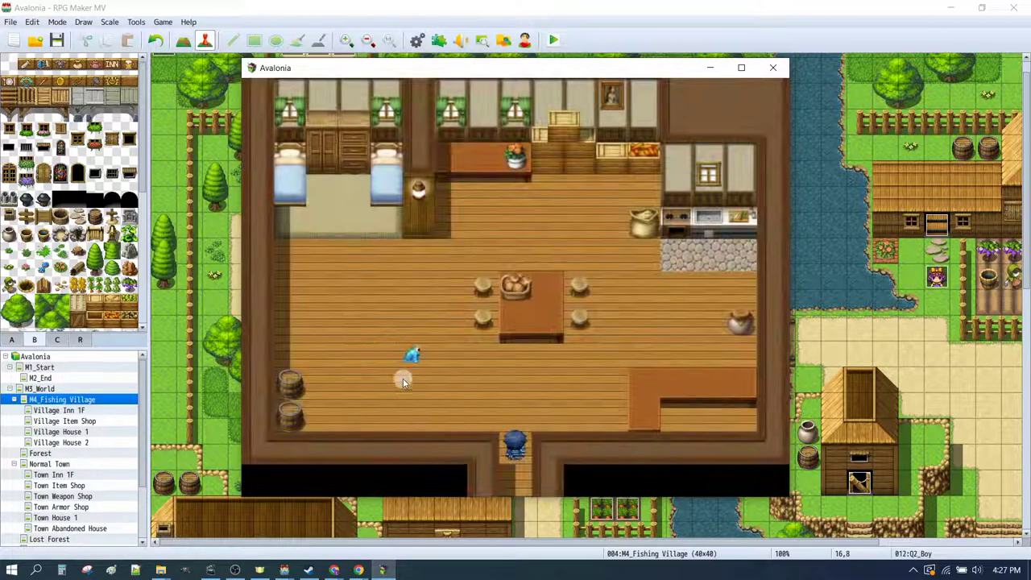
pyautogui.click(476, 412)
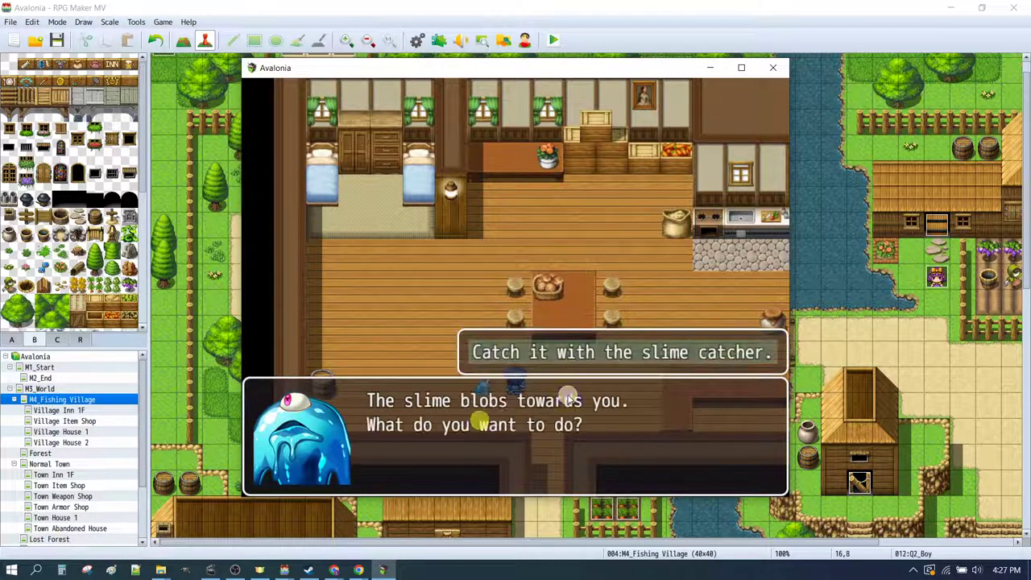
pyautogui.click(575, 355)
pyautogui.click(574, 448)
pyautogui.click(551, 481)
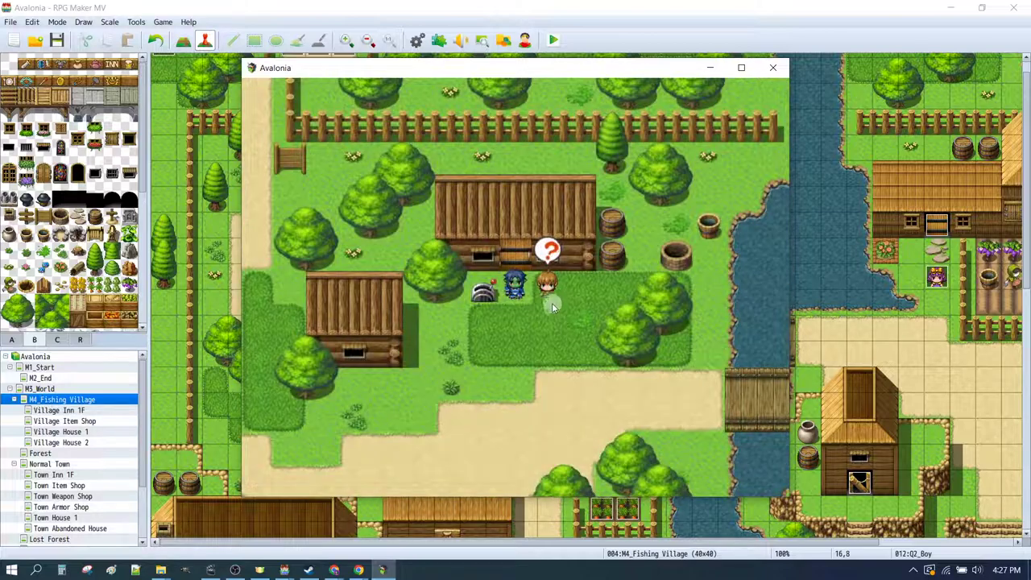
pyautogui.click(548, 297)
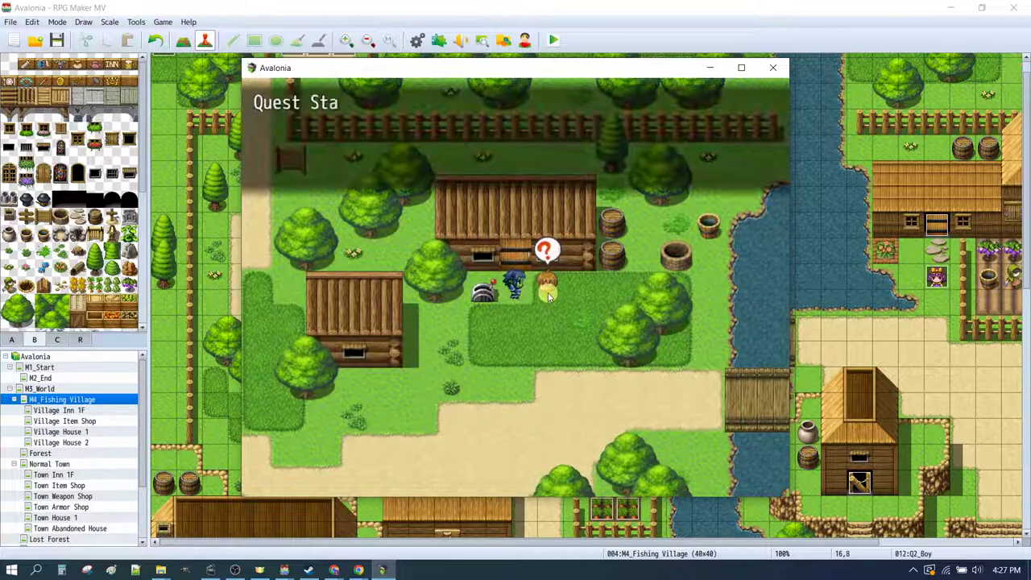
# - Return Slimey to the boy, reading through to the 'Quest Stage: 3' message
pyautogui.click(519, 418)
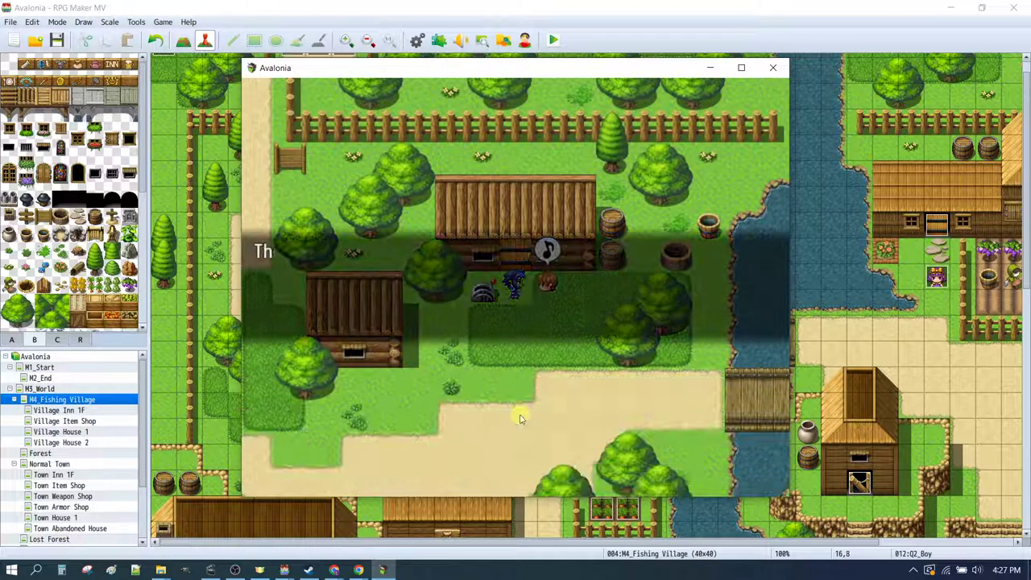
pyautogui.click(548, 342)
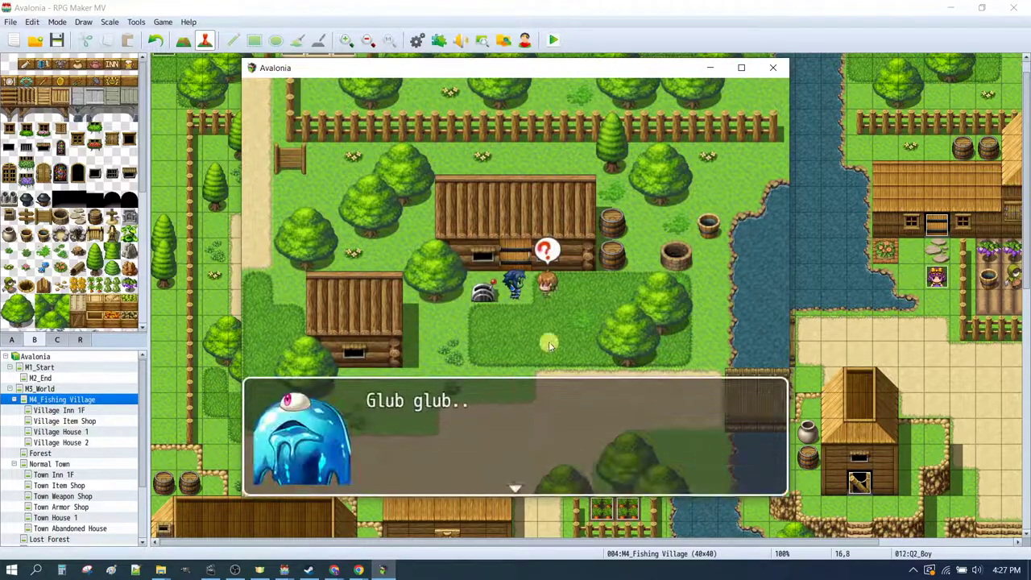
pyautogui.click(548, 341)
pyautogui.click(549, 291)
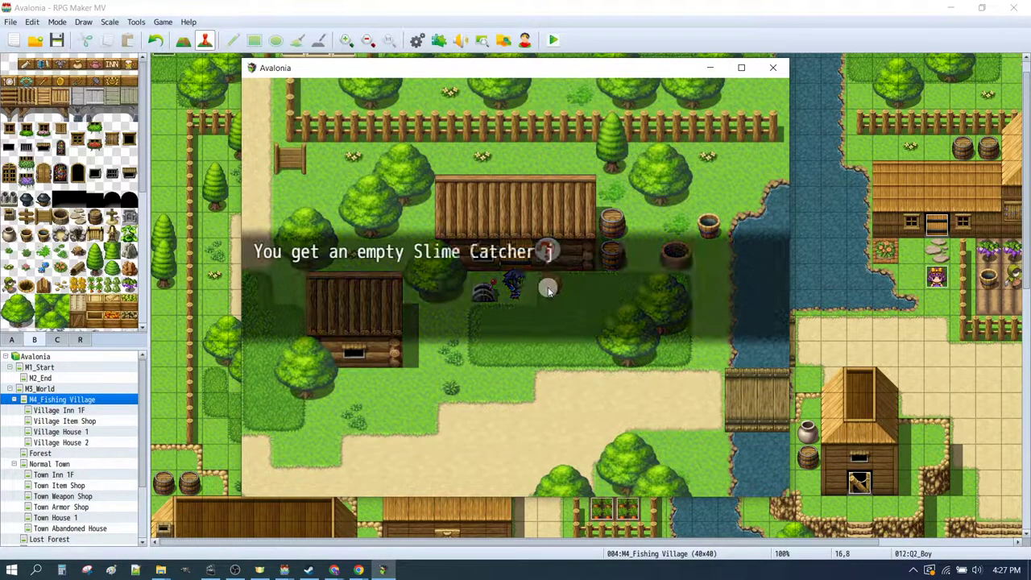
pyautogui.click(549, 291)
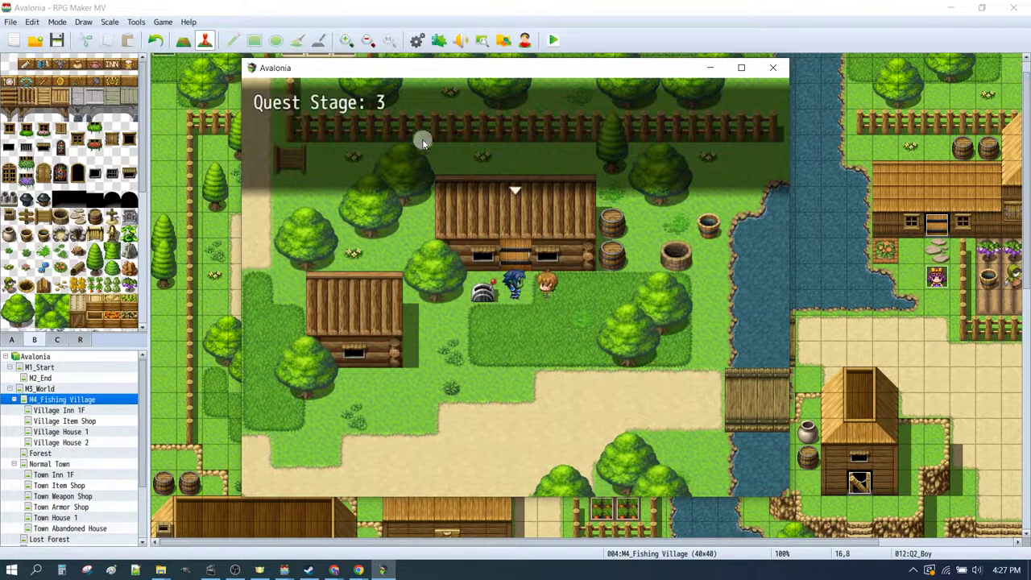
pyautogui.click(582, 348)
# - Talk to the boy again for his final thanks, then close the playtest window
pyautogui.click(510, 405)
pyautogui.click(513, 411)
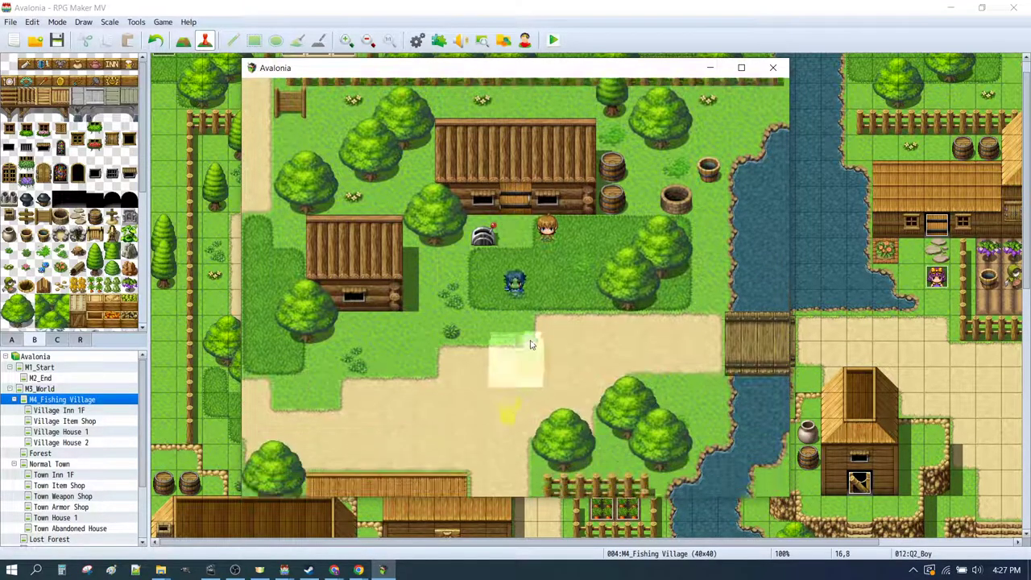
pyautogui.click(552, 208)
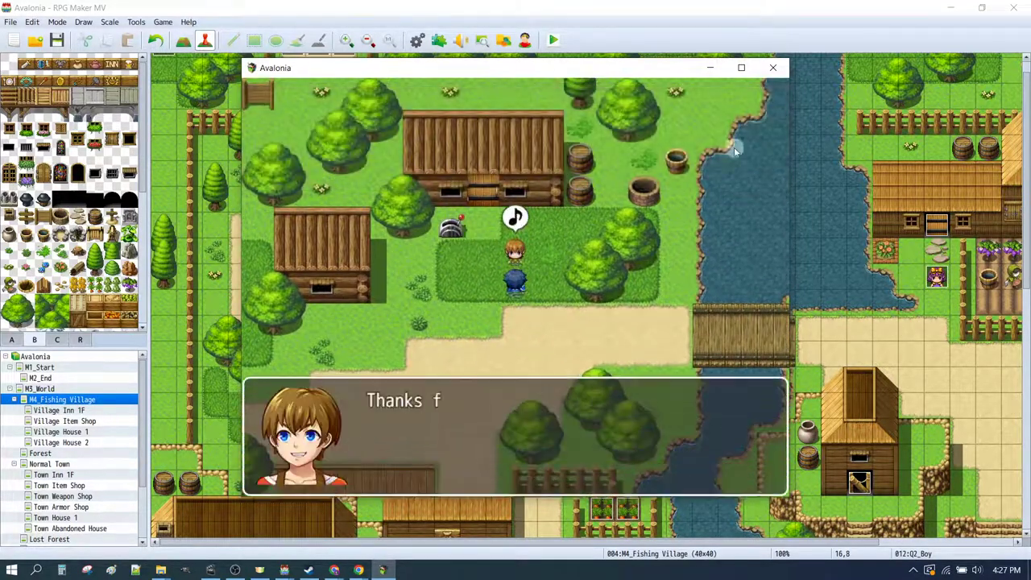
pyautogui.click(722, 211)
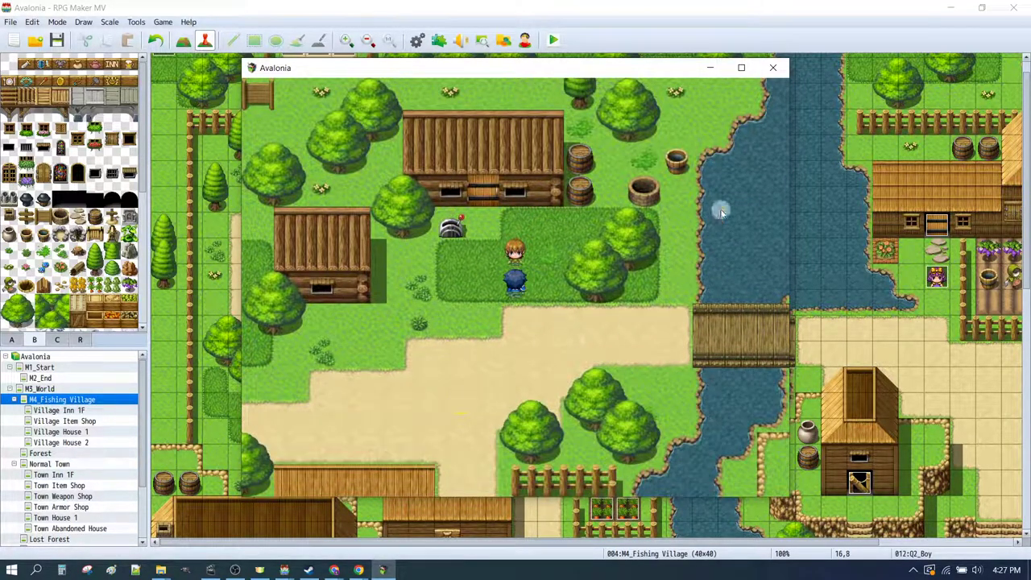
pyautogui.click(774, 69)
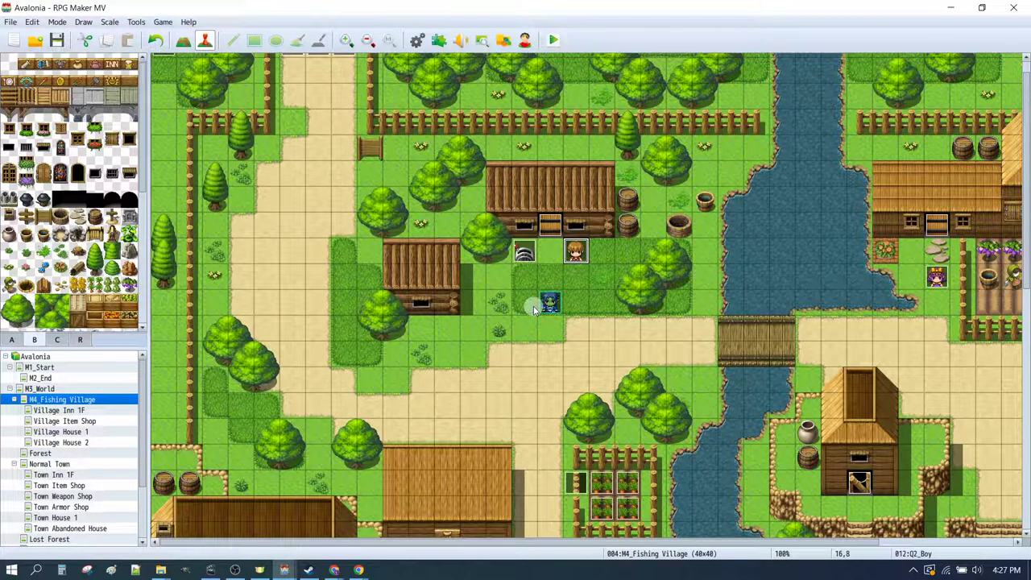